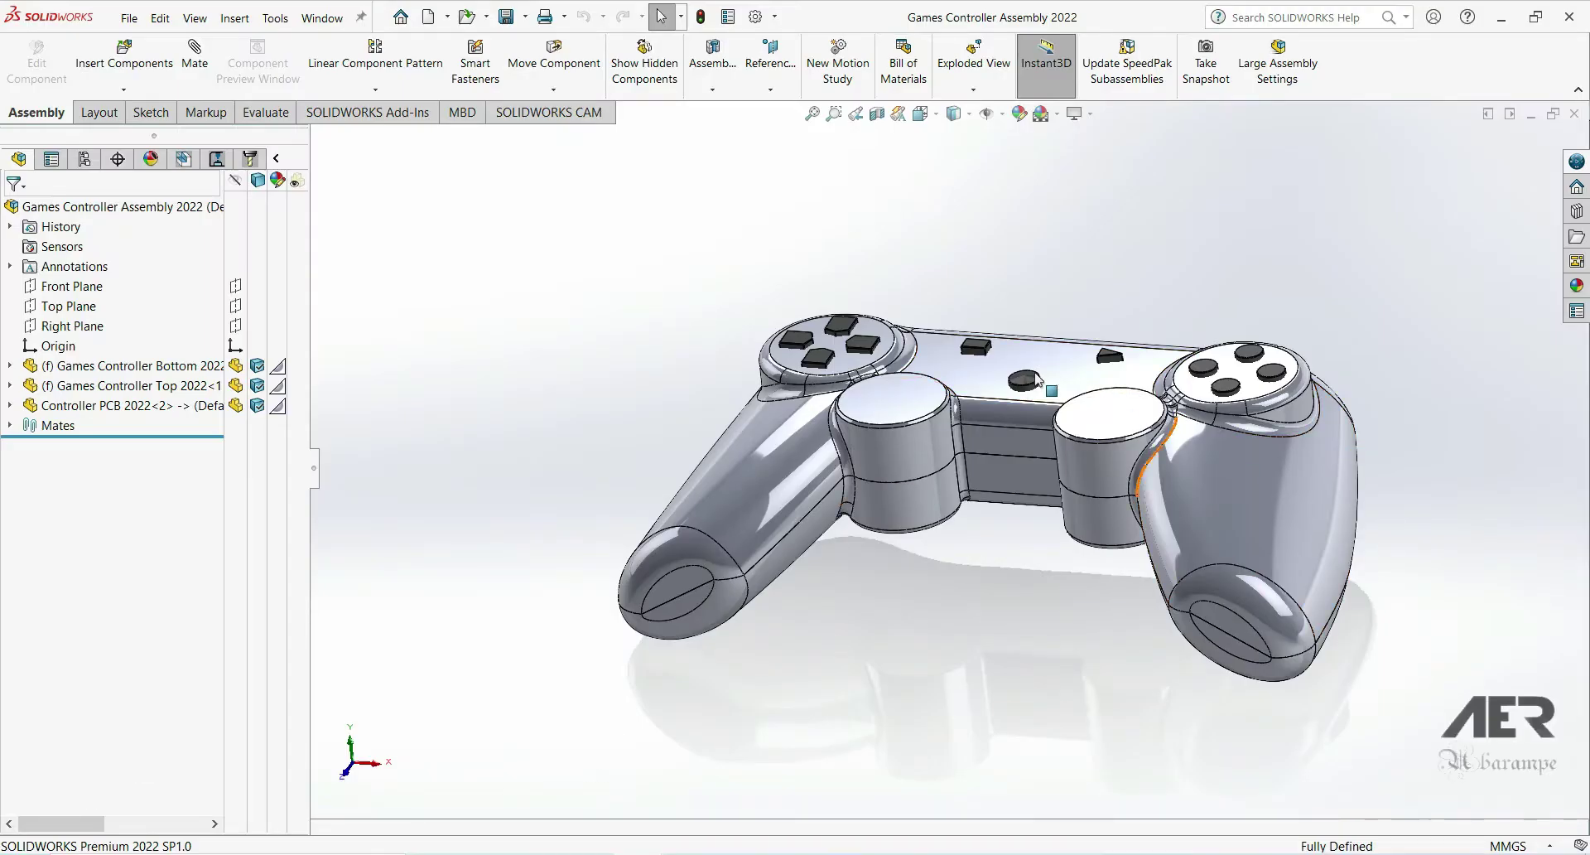
Orbit to a top-down view, then briefly hide and reshow the Games Controller Top shell.
middle_click_drag(1035, 379, 895, 520)
key("Tab")
key("shift+Tab")
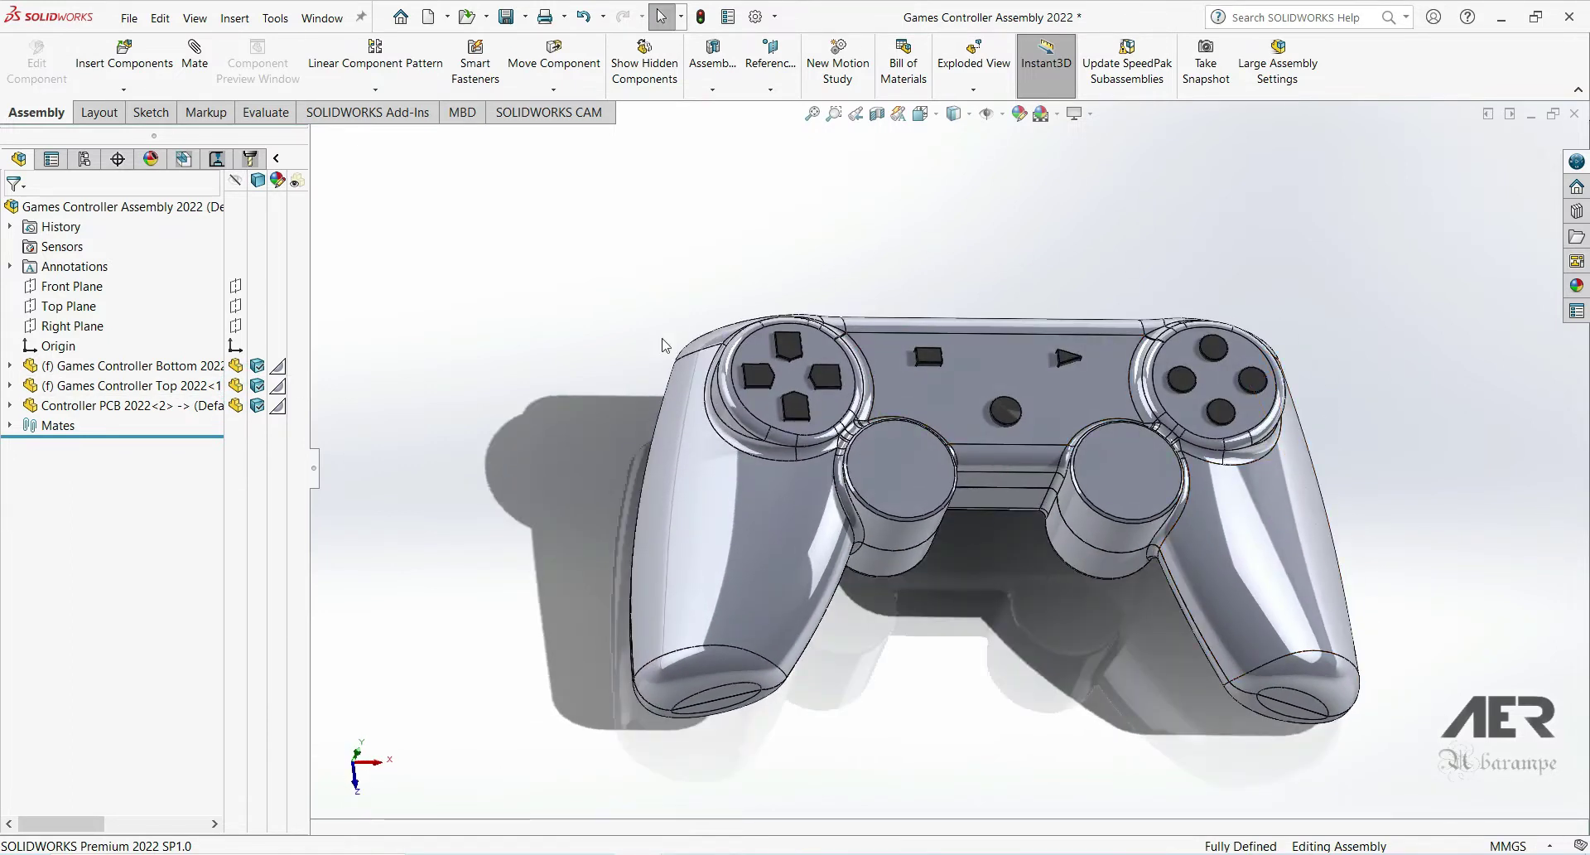
Edit Games Controller Top in place and start a new sketch on its D-pad face.
middle_click_drag(1052, 389, 1053, 369)
right_click(1054, 367)
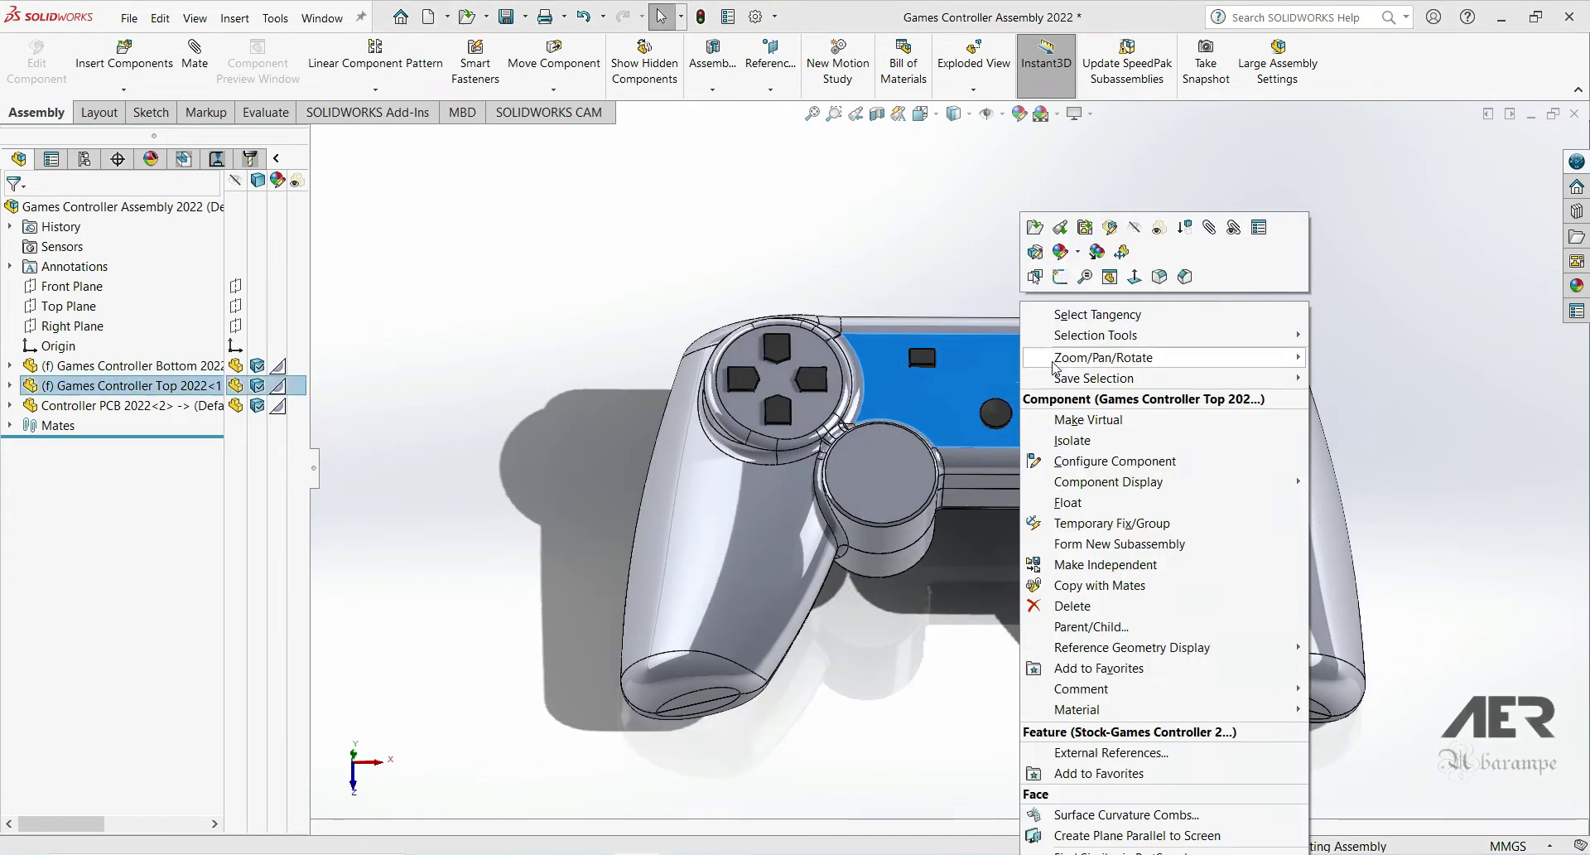
left_click(1159, 277)
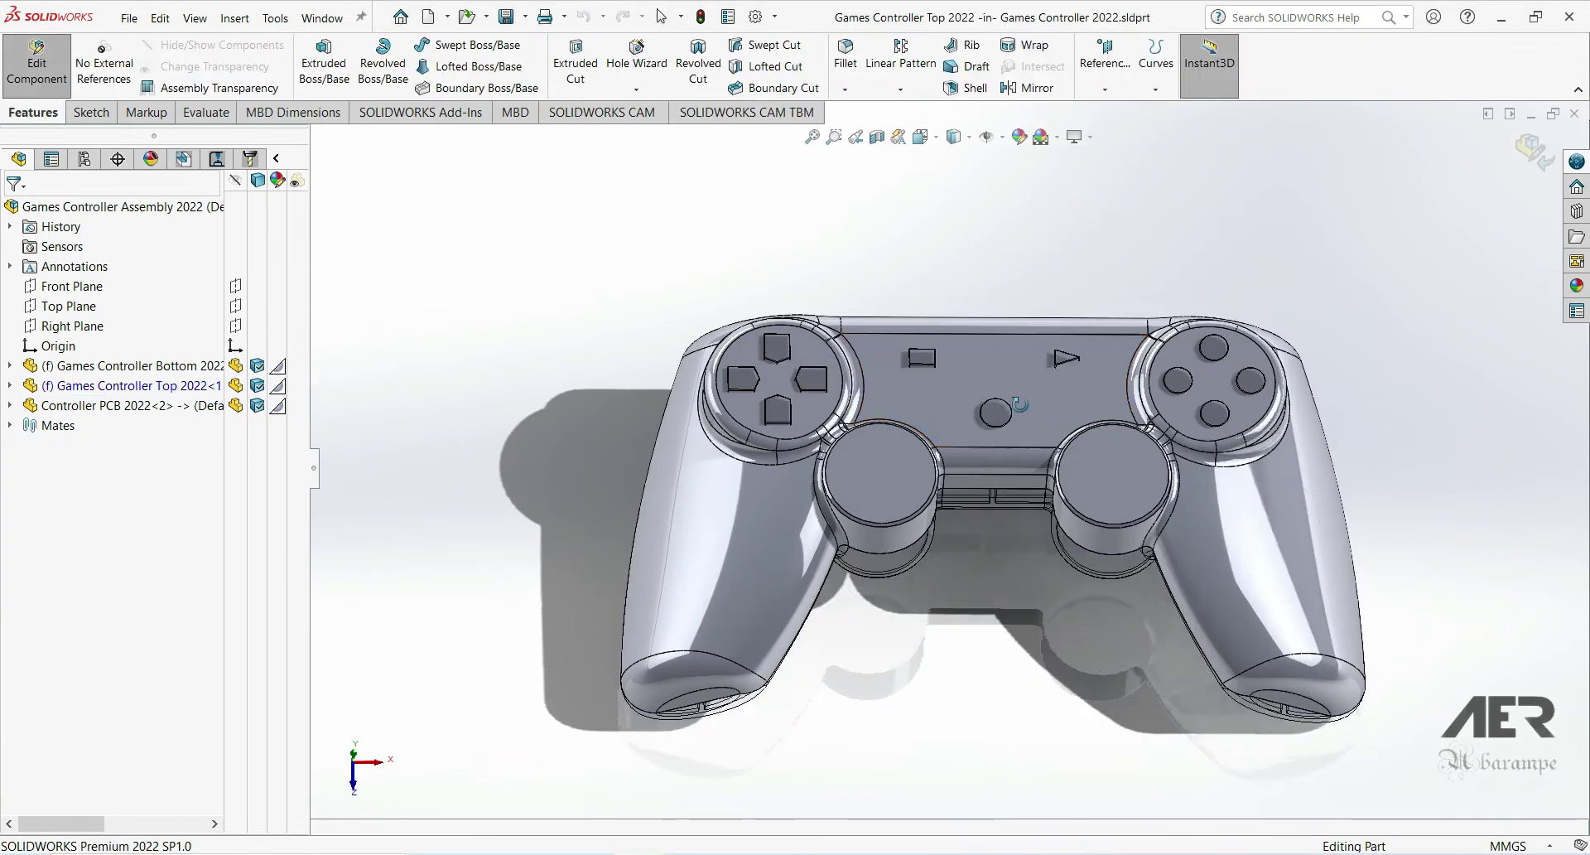
middle_click_drag(1019, 404, 799, 365)
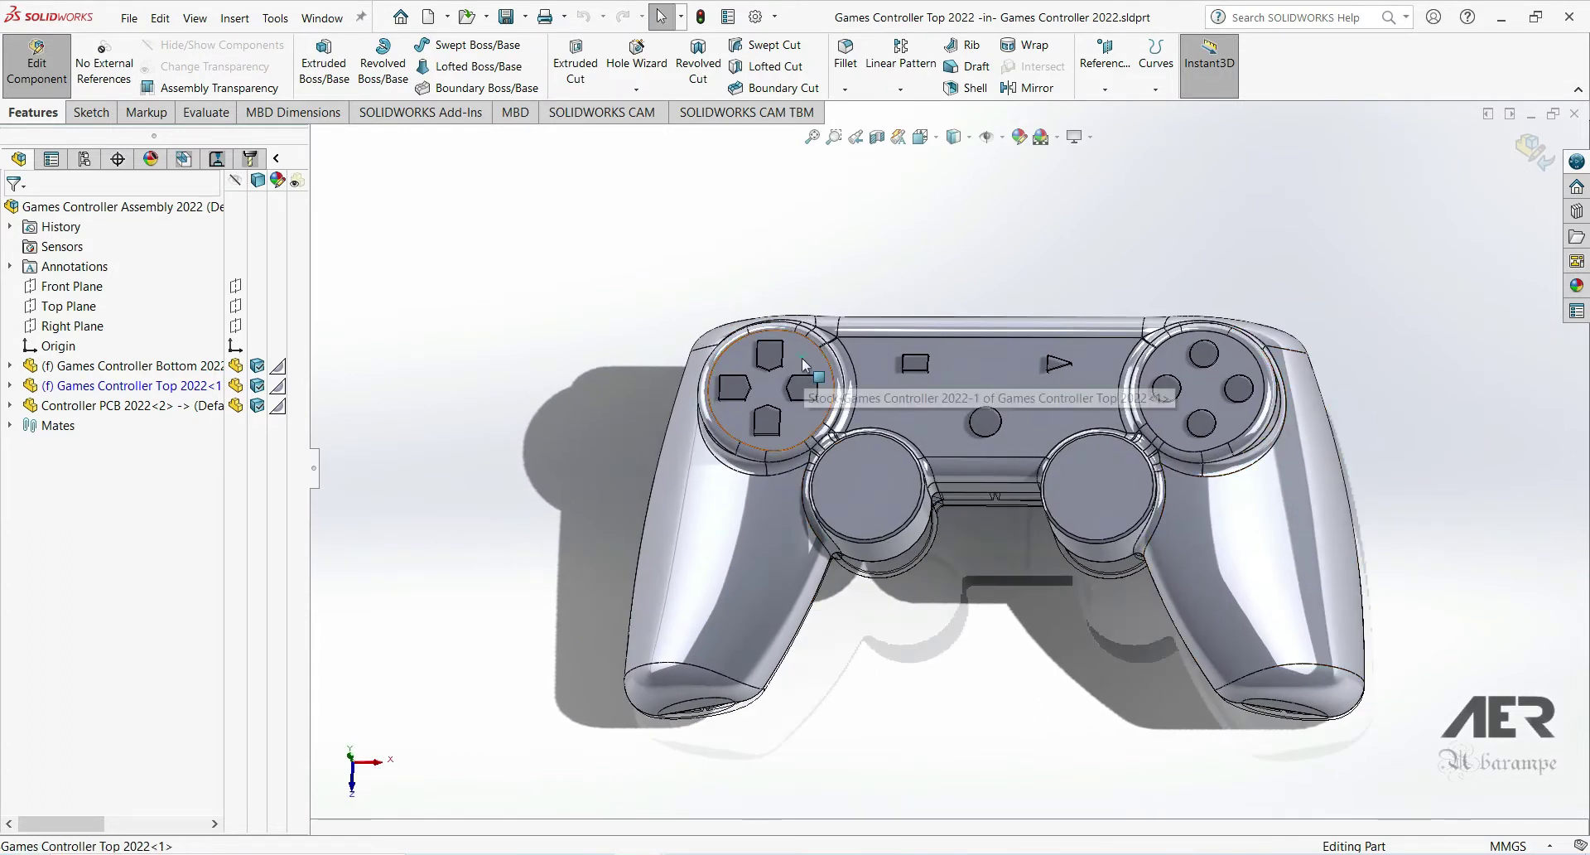
left_click(805, 389)
left_click(880, 304)
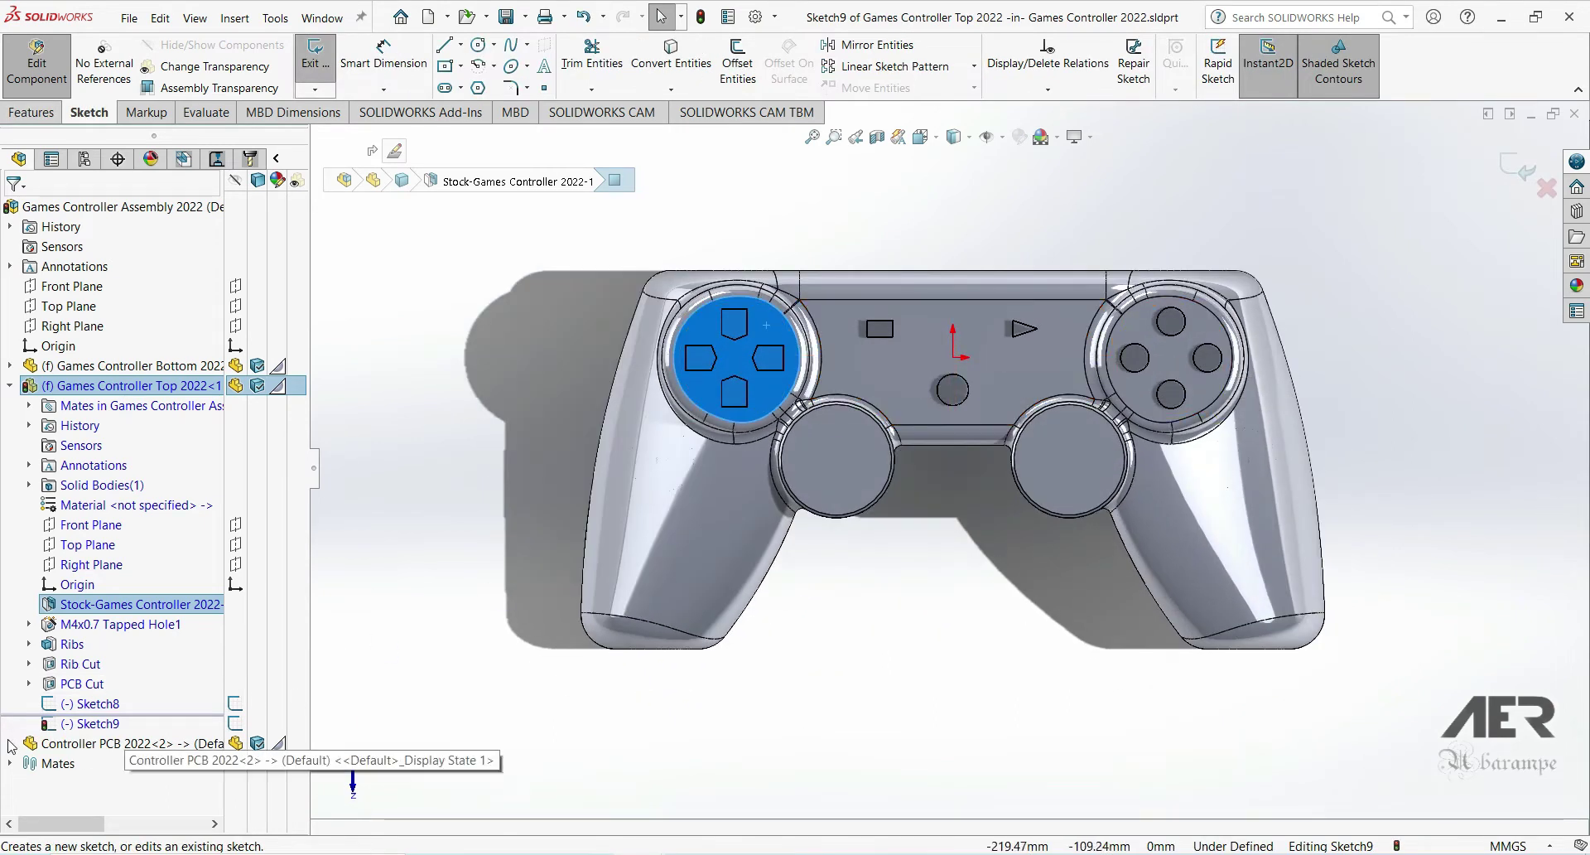
Select Sketch3 under Button Top Circle in the Controller PCB 2022 tree.
left_click(11, 744)
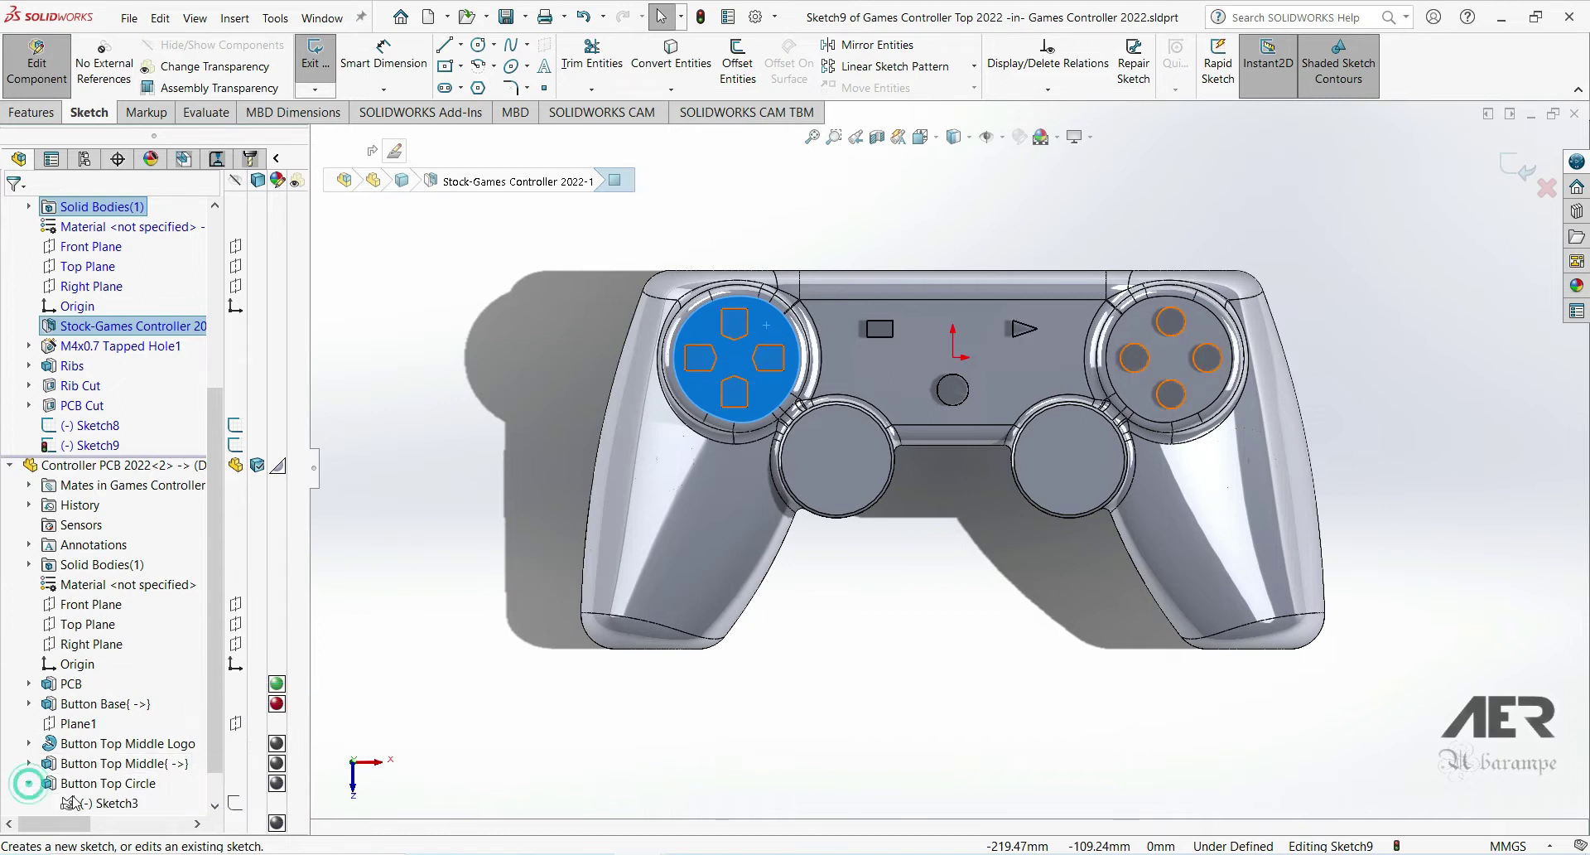
left_click(29, 783)
left_click(103, 802)
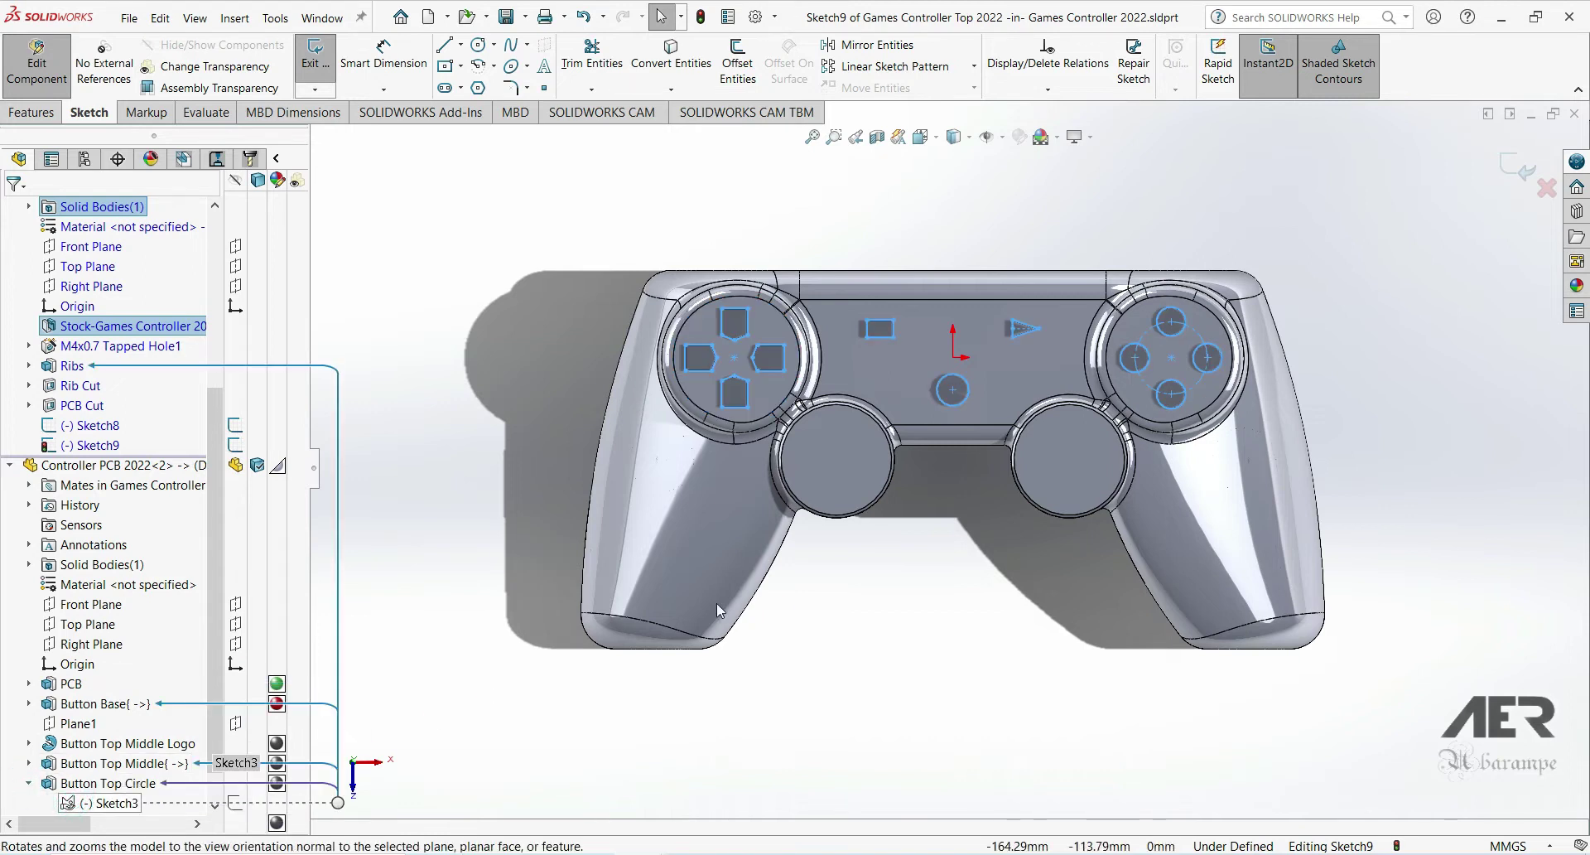
Attempt an Offset Entities on the selection, dismiss the warning and cancel it.
left_click(739, 66)
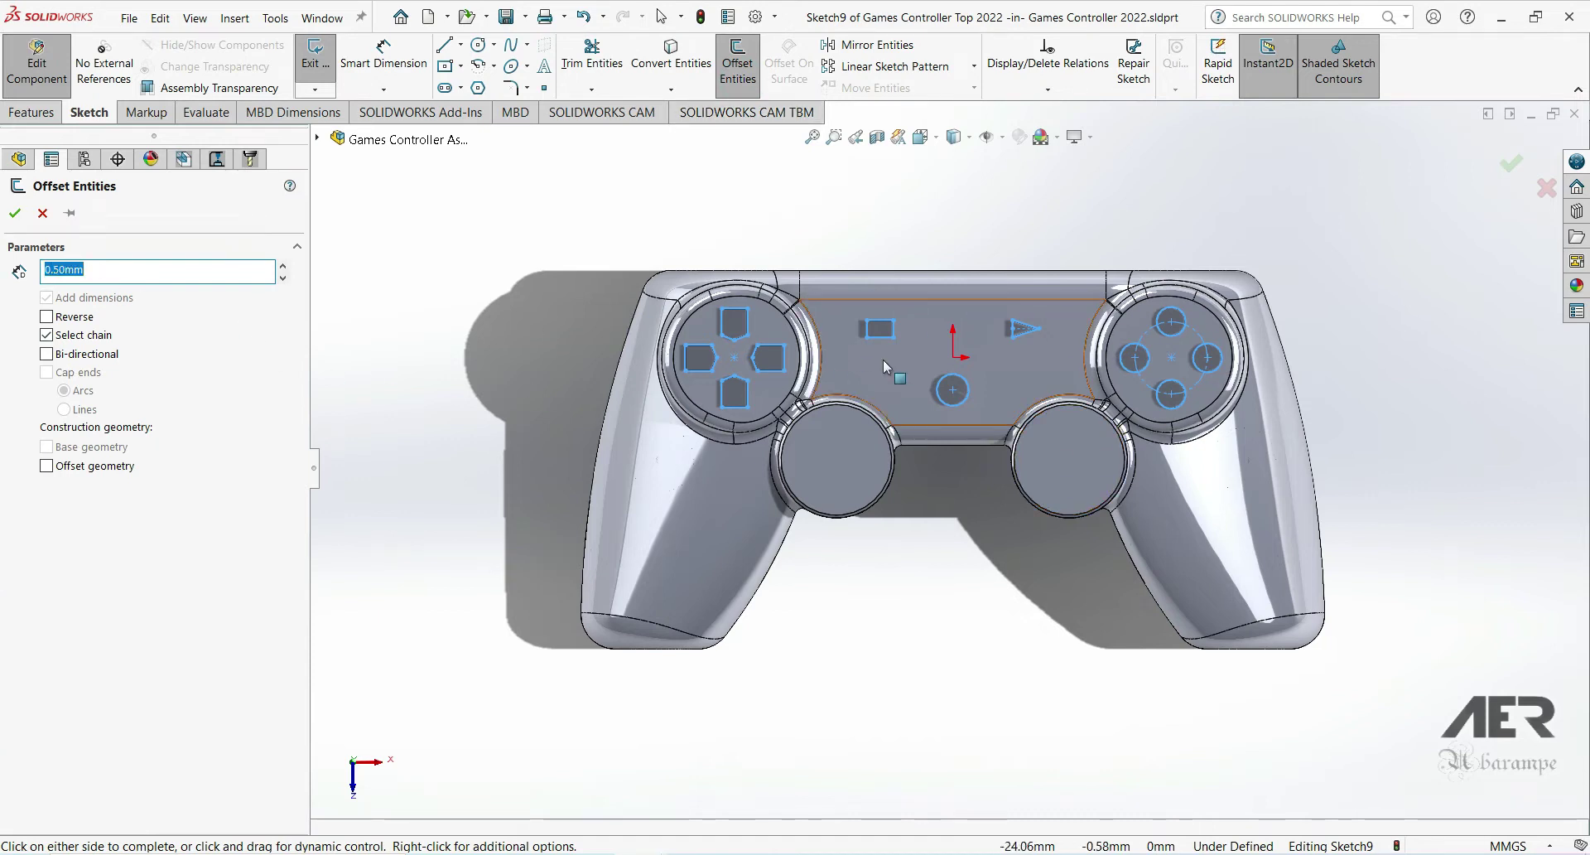
left_click(12, 214)
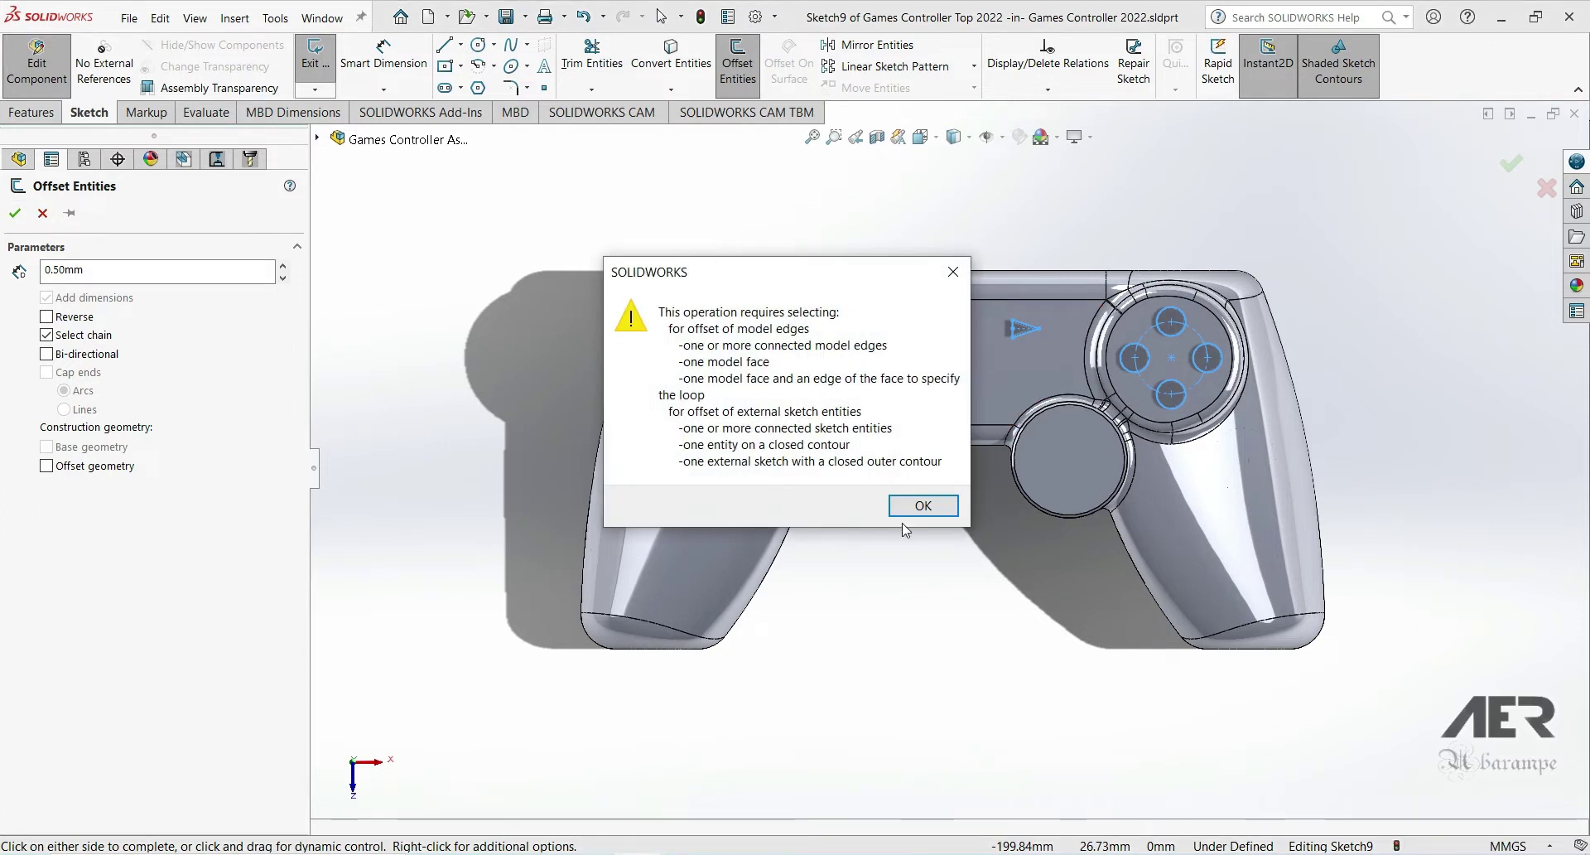
left_click(929, 507)
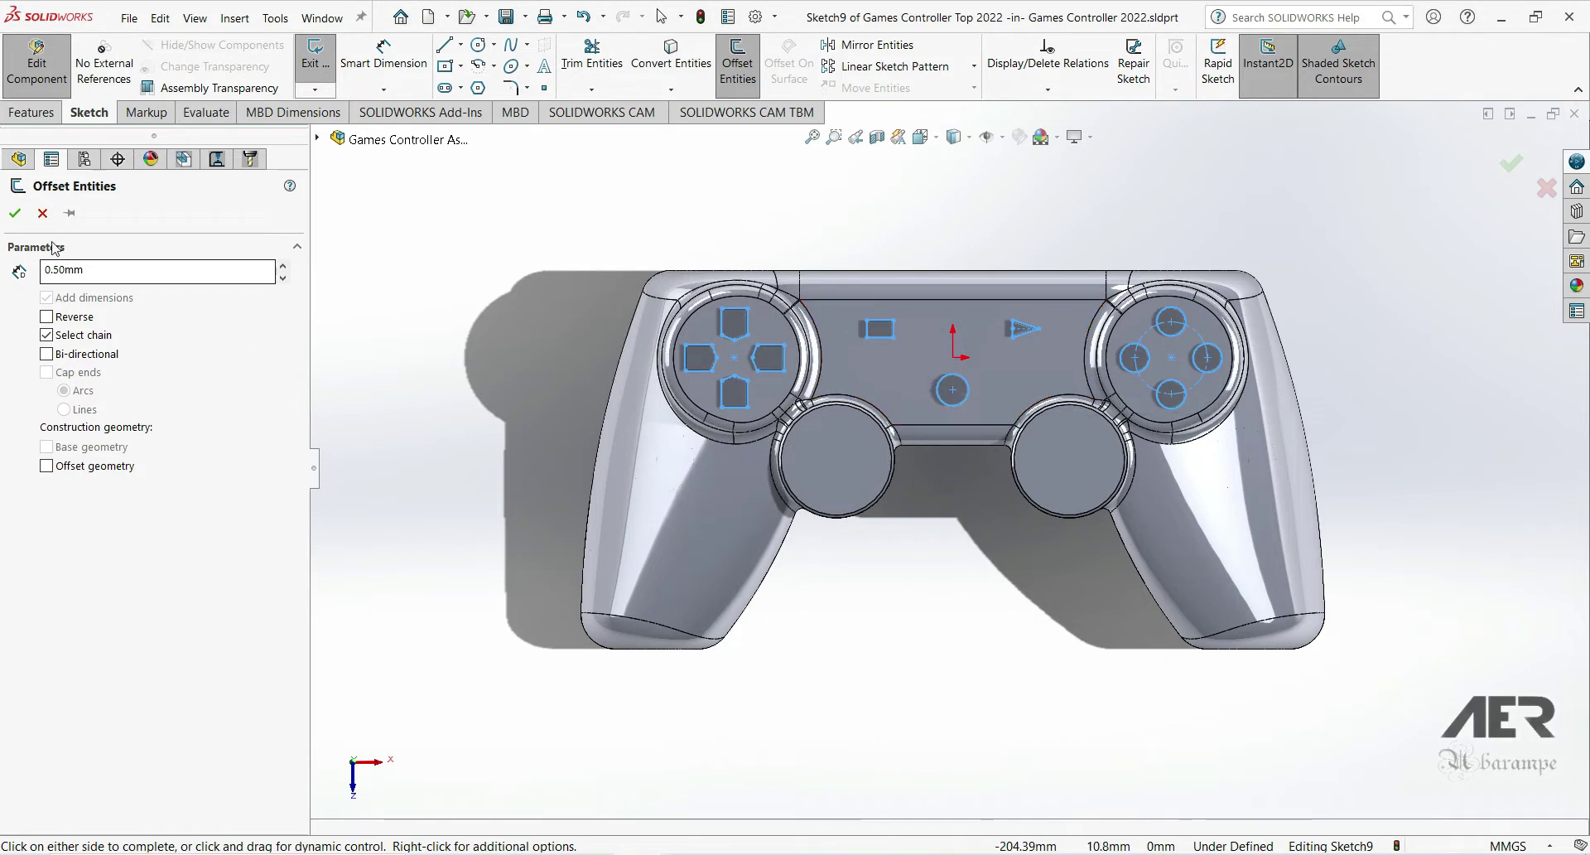
left_click(43, 213)
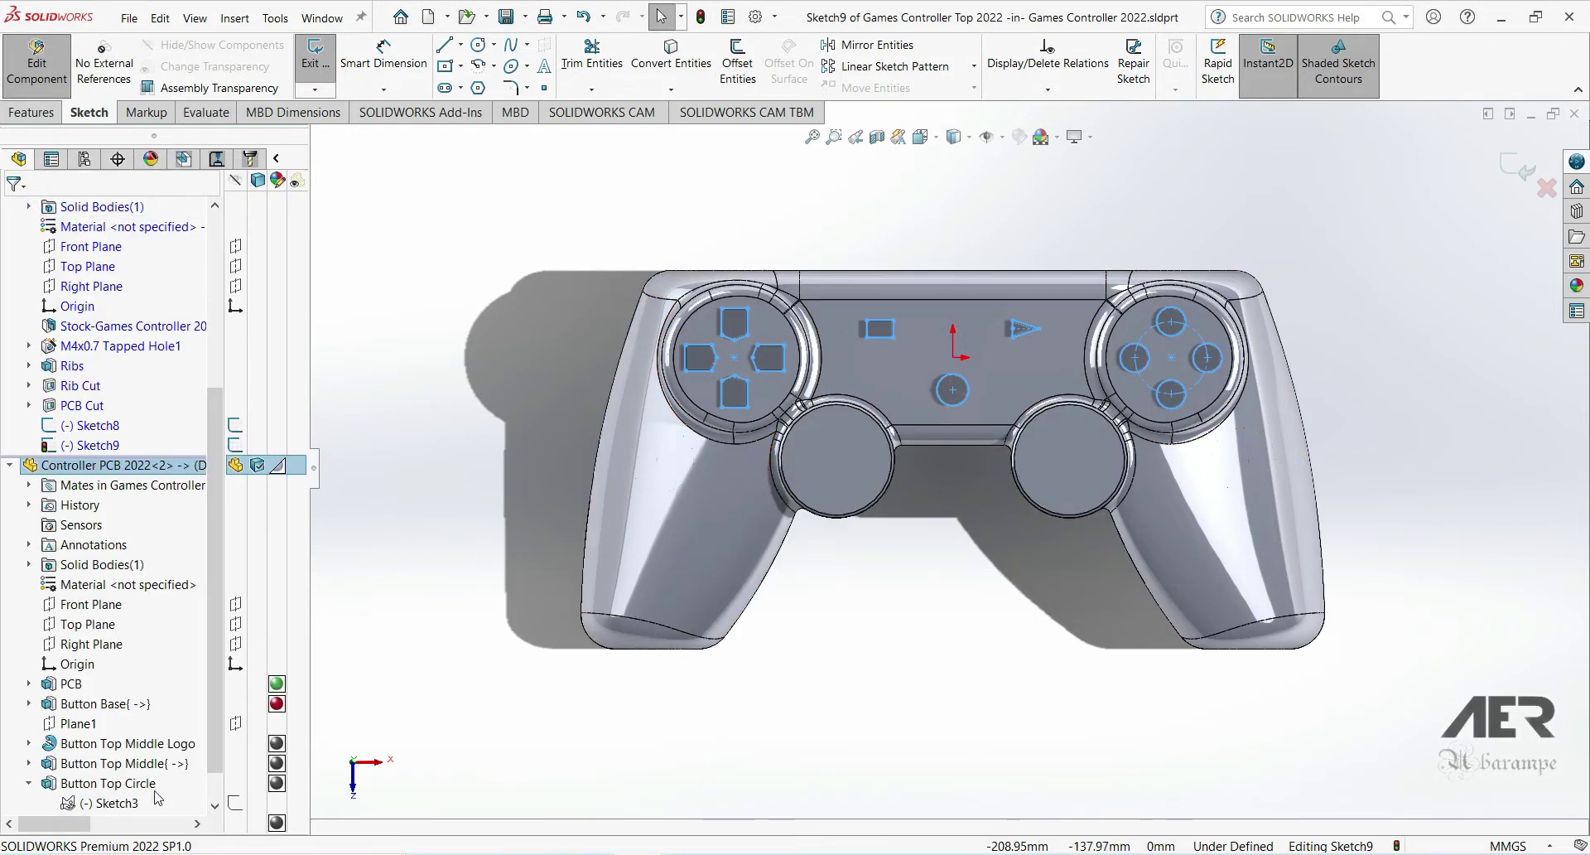
Convert Sketch3's button outlines into the new sketch and select all entities.
left_click(74, 803)
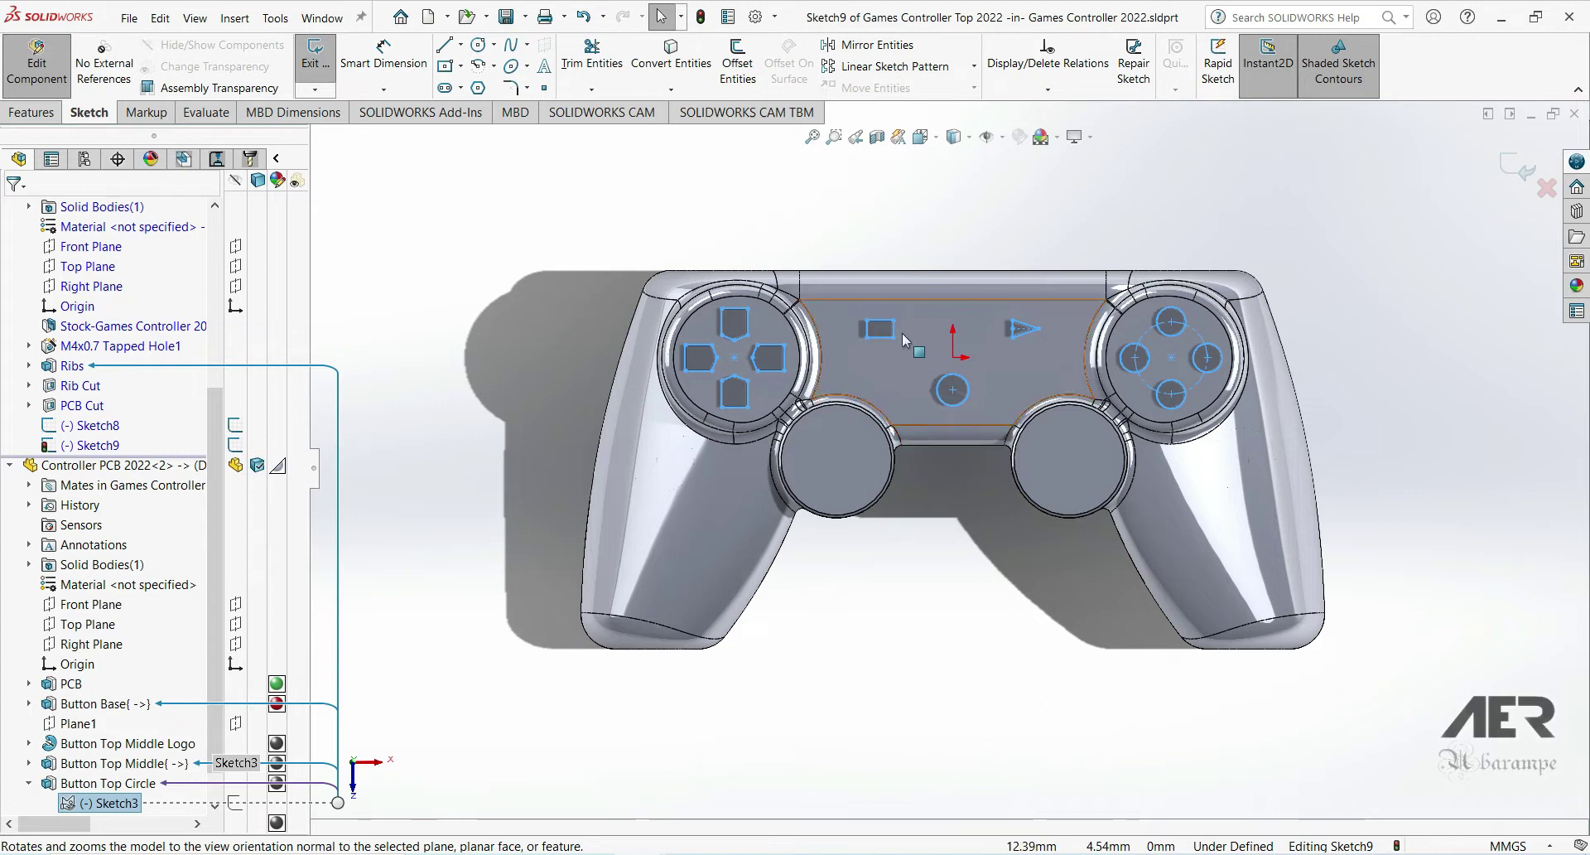
left_click(671, 60)
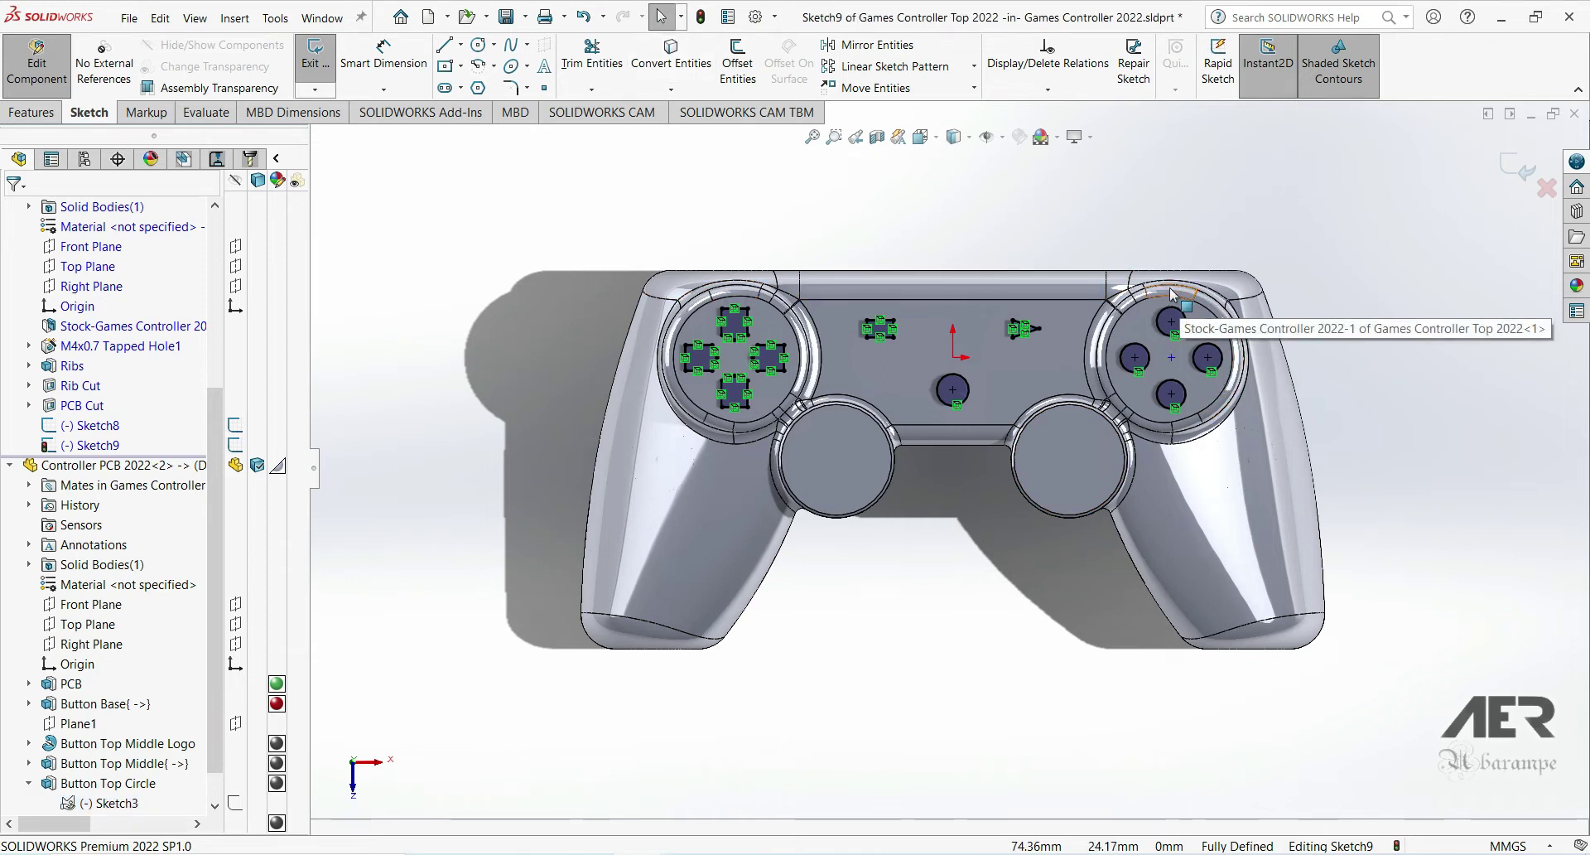
key("ctrl+a")
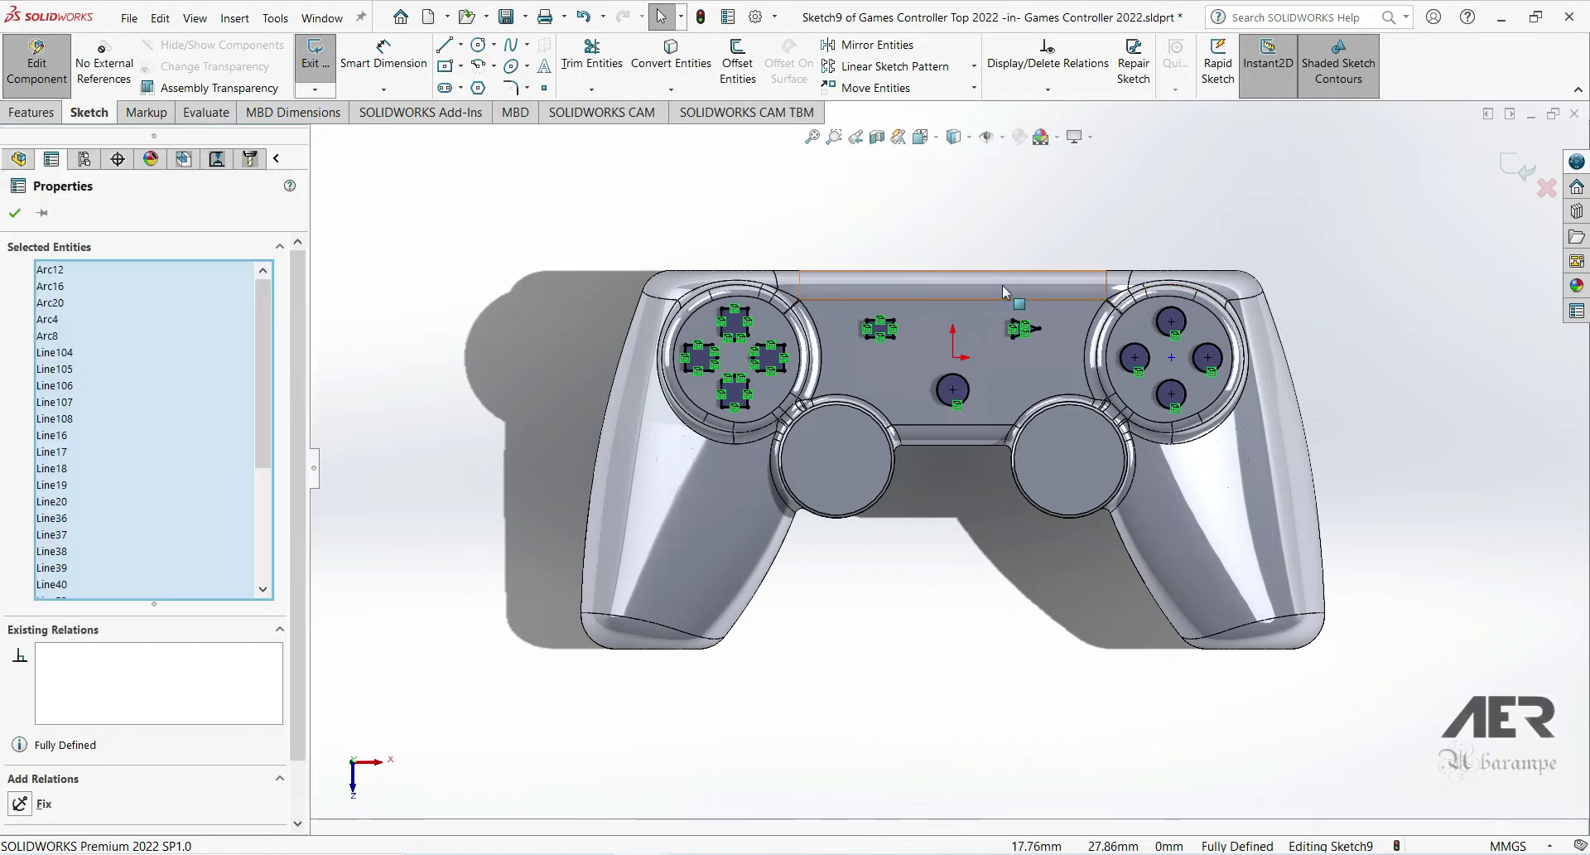
Offset all button outlines 0.50mm in reverse direction, keeping the originals as construction geometry.
left_click(738, 62)
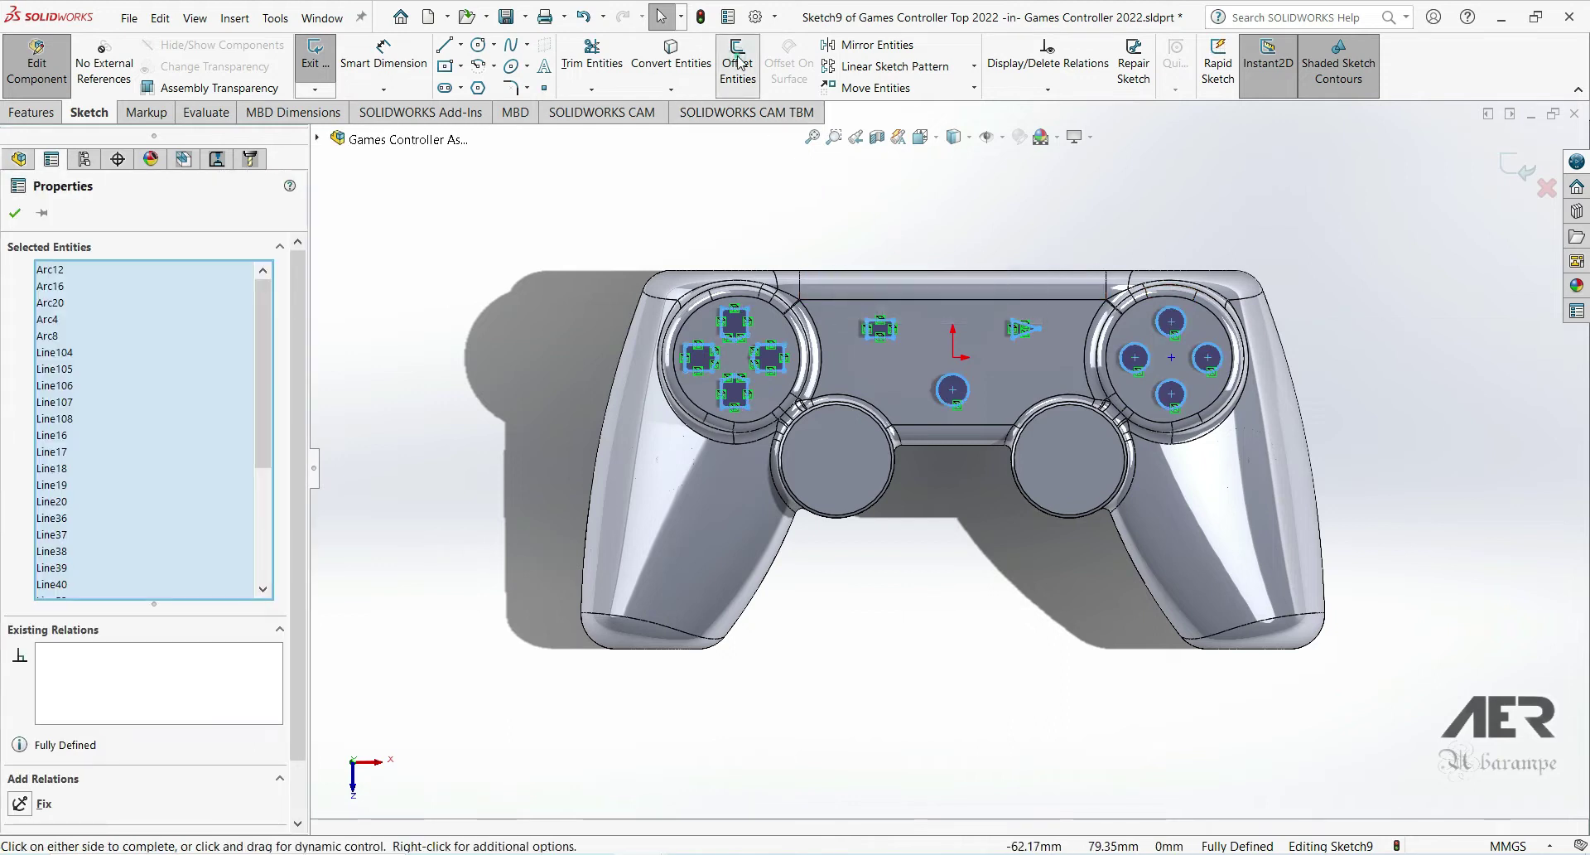
scroll(912, 305, "down", 2)
scroll(957, 383, "down", 1)
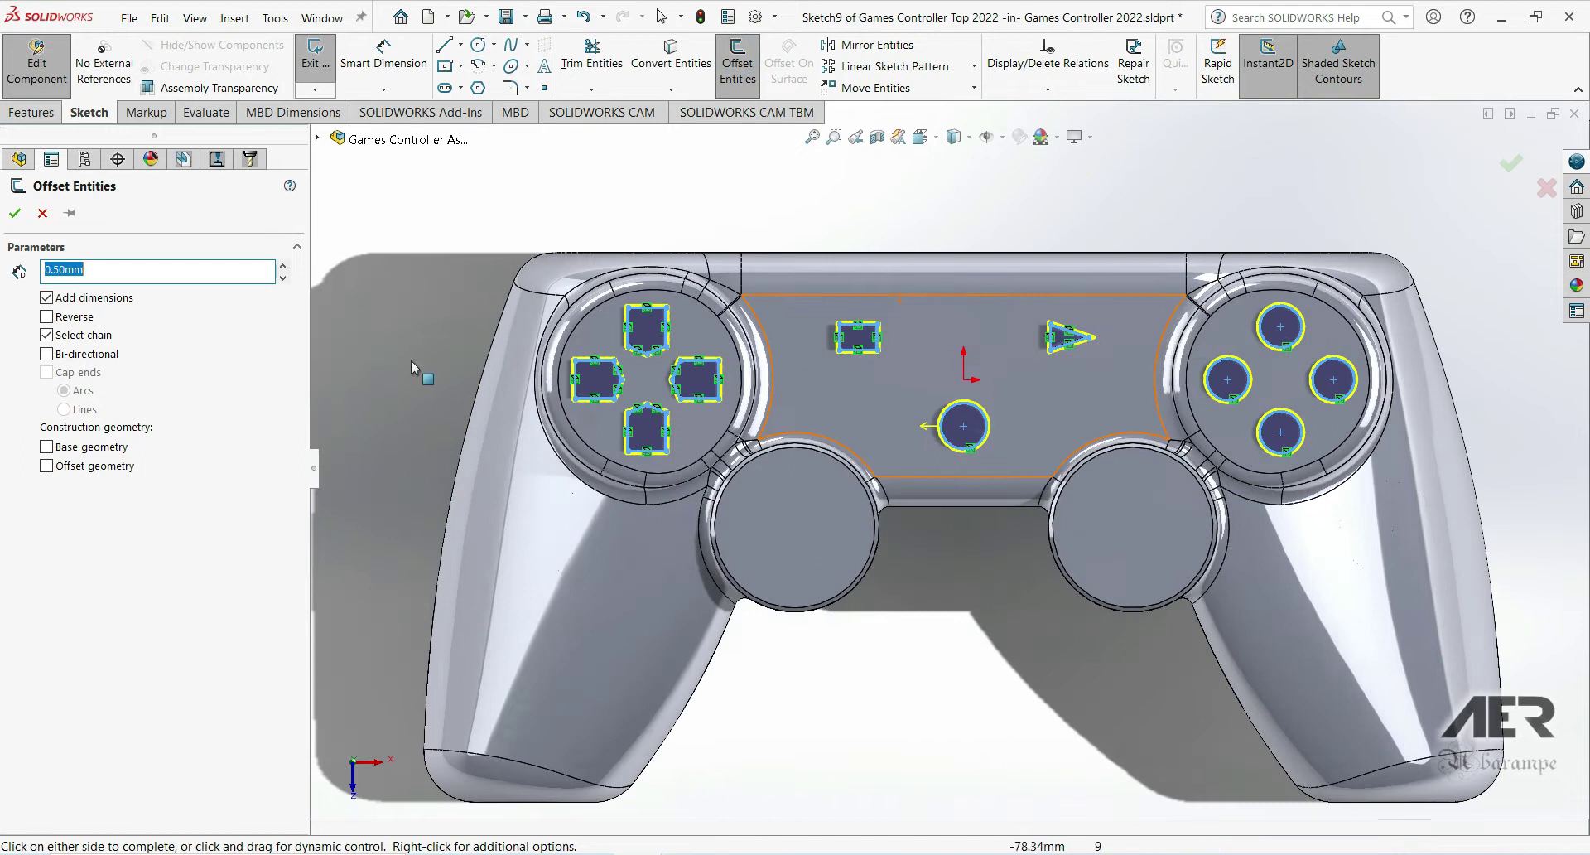
left_click(46, 317)
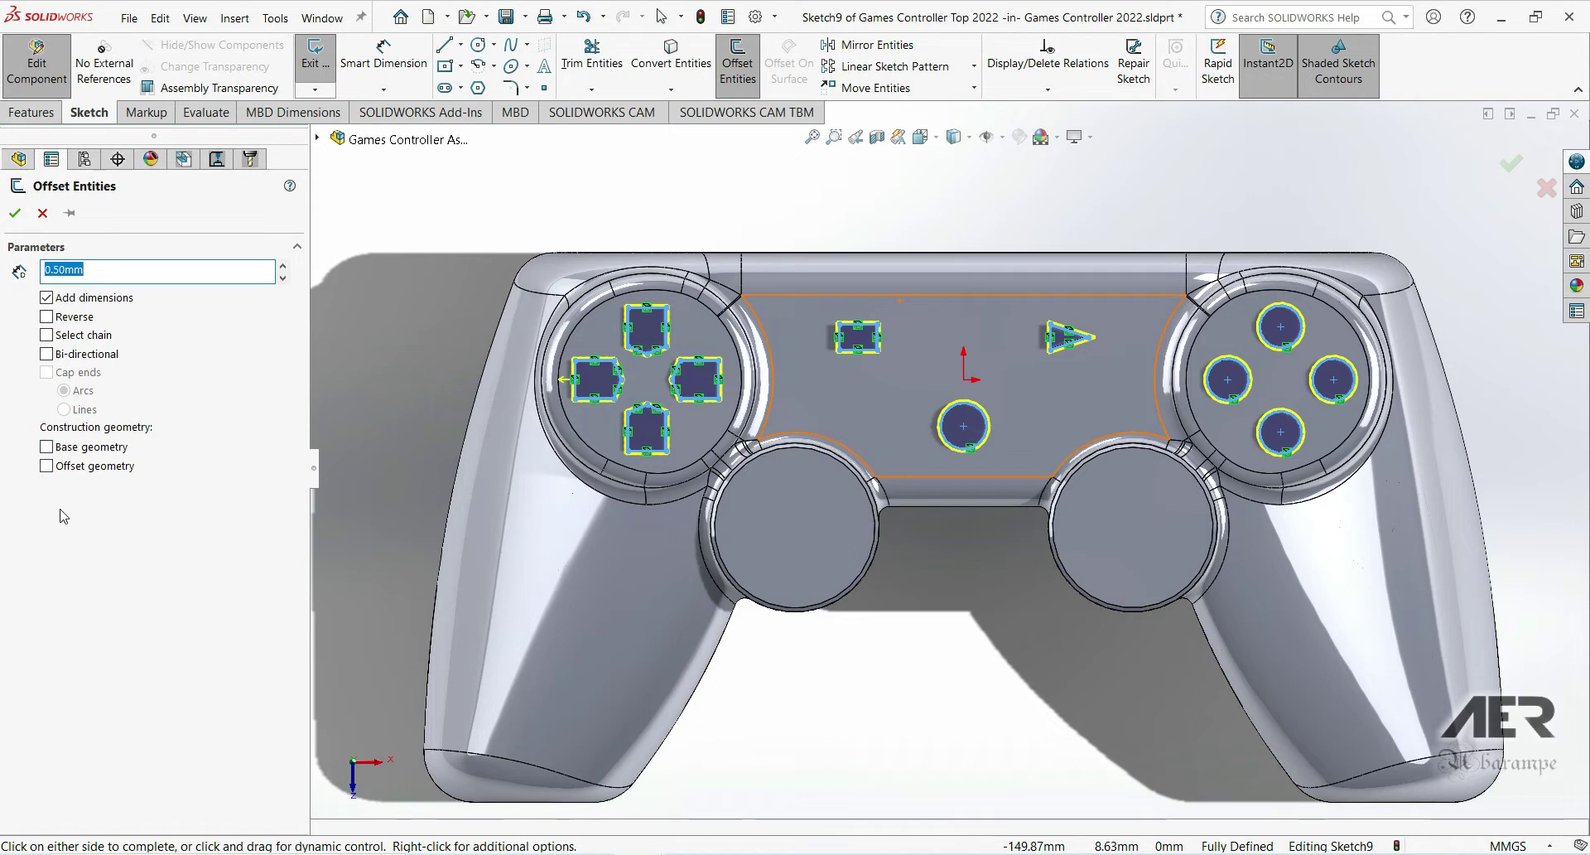
left_click(47, 446)
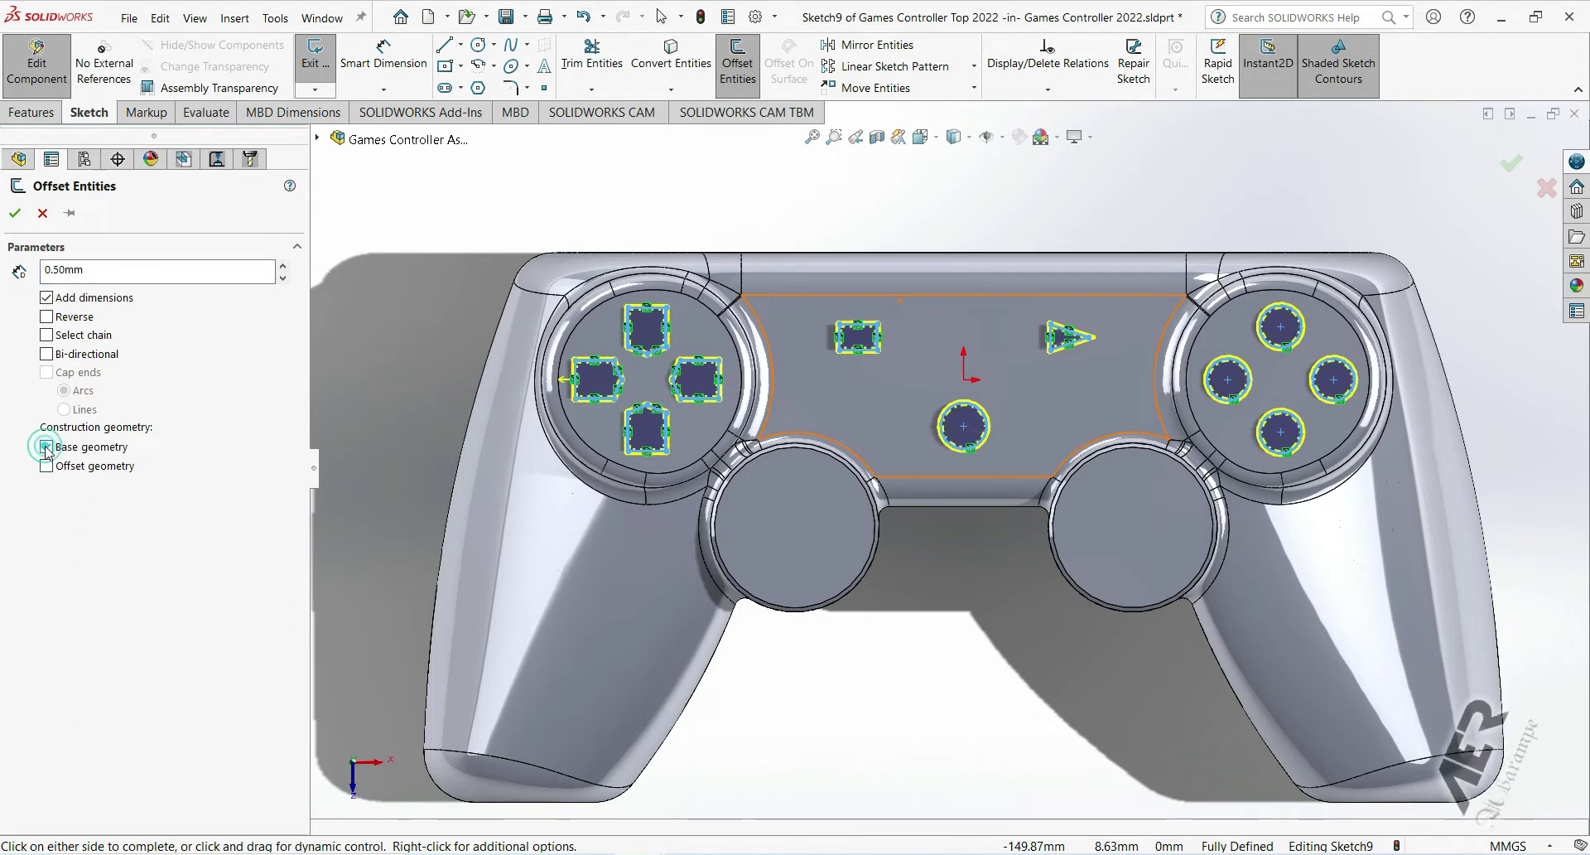
left_click(15, 213)
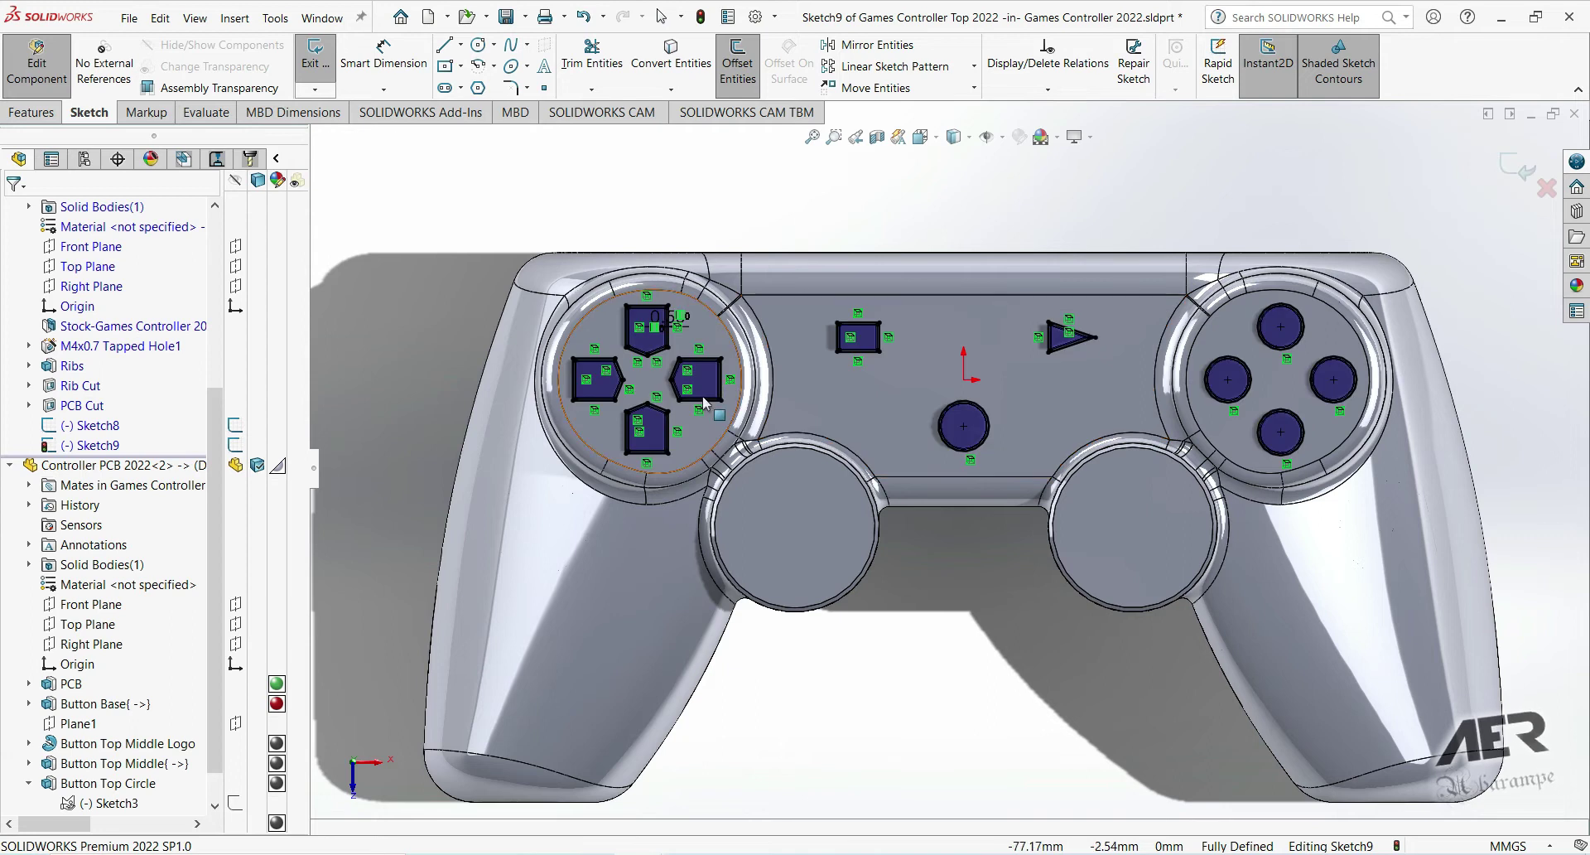
scroll(654, 323, "down", 6)
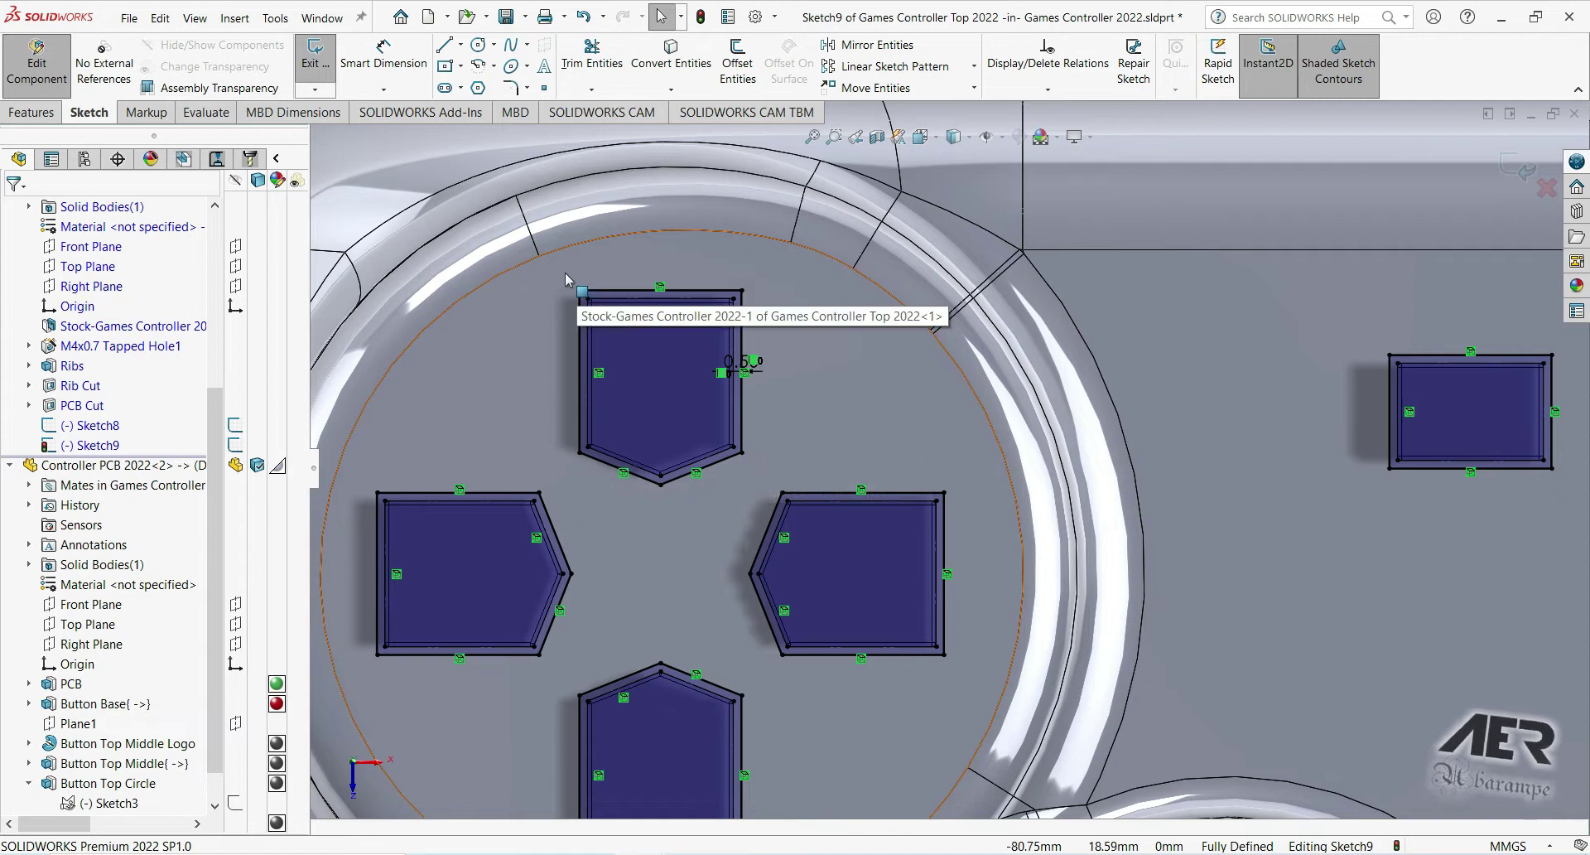
scroll(731, 453, "up", 10)
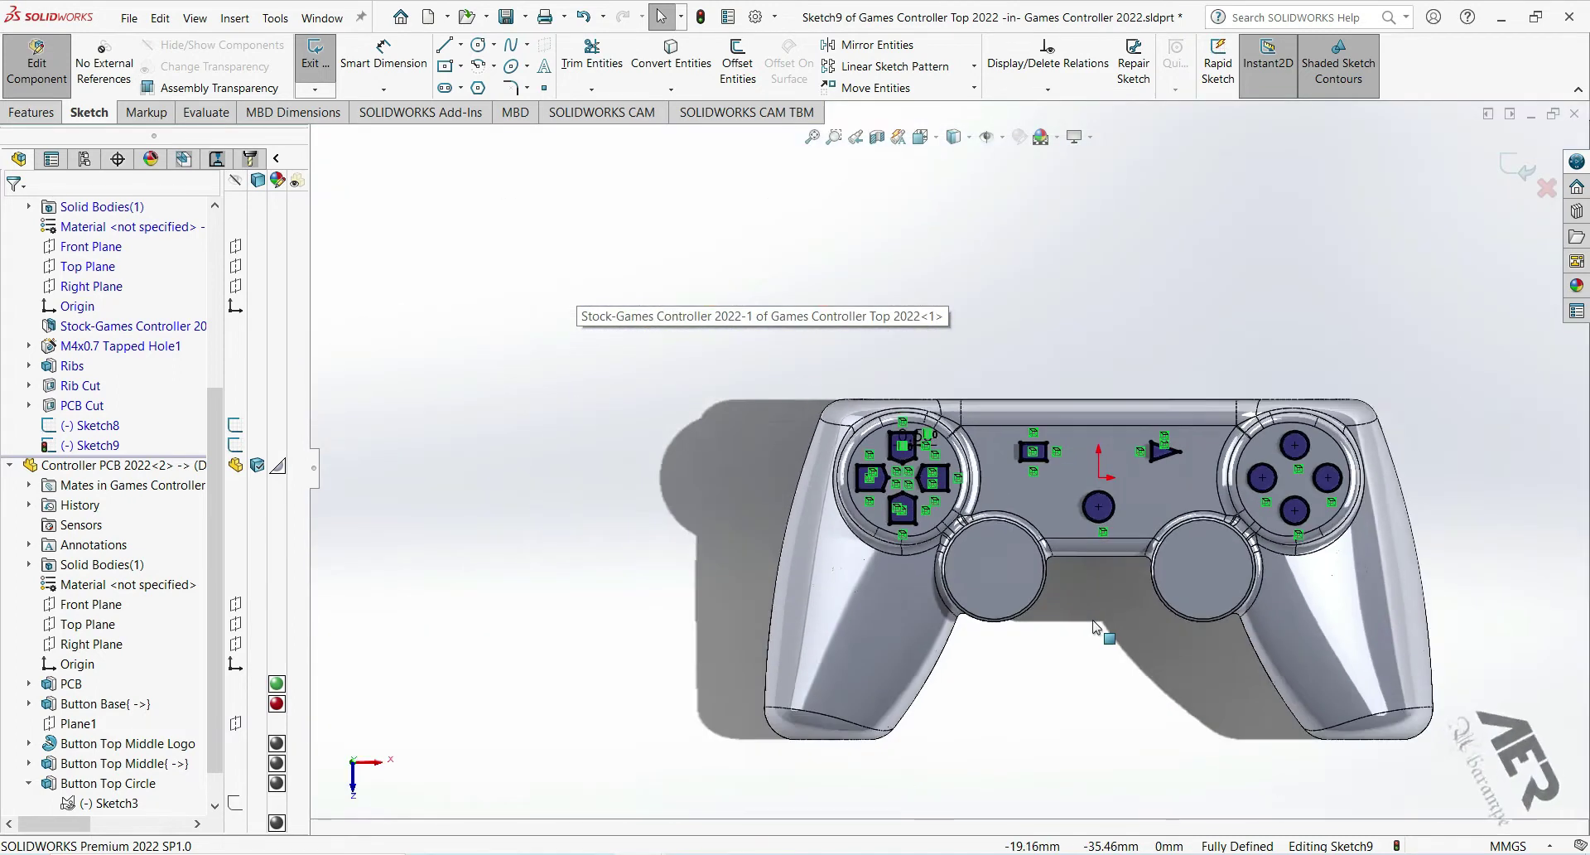
scroll(1079, 623, "down", 2)
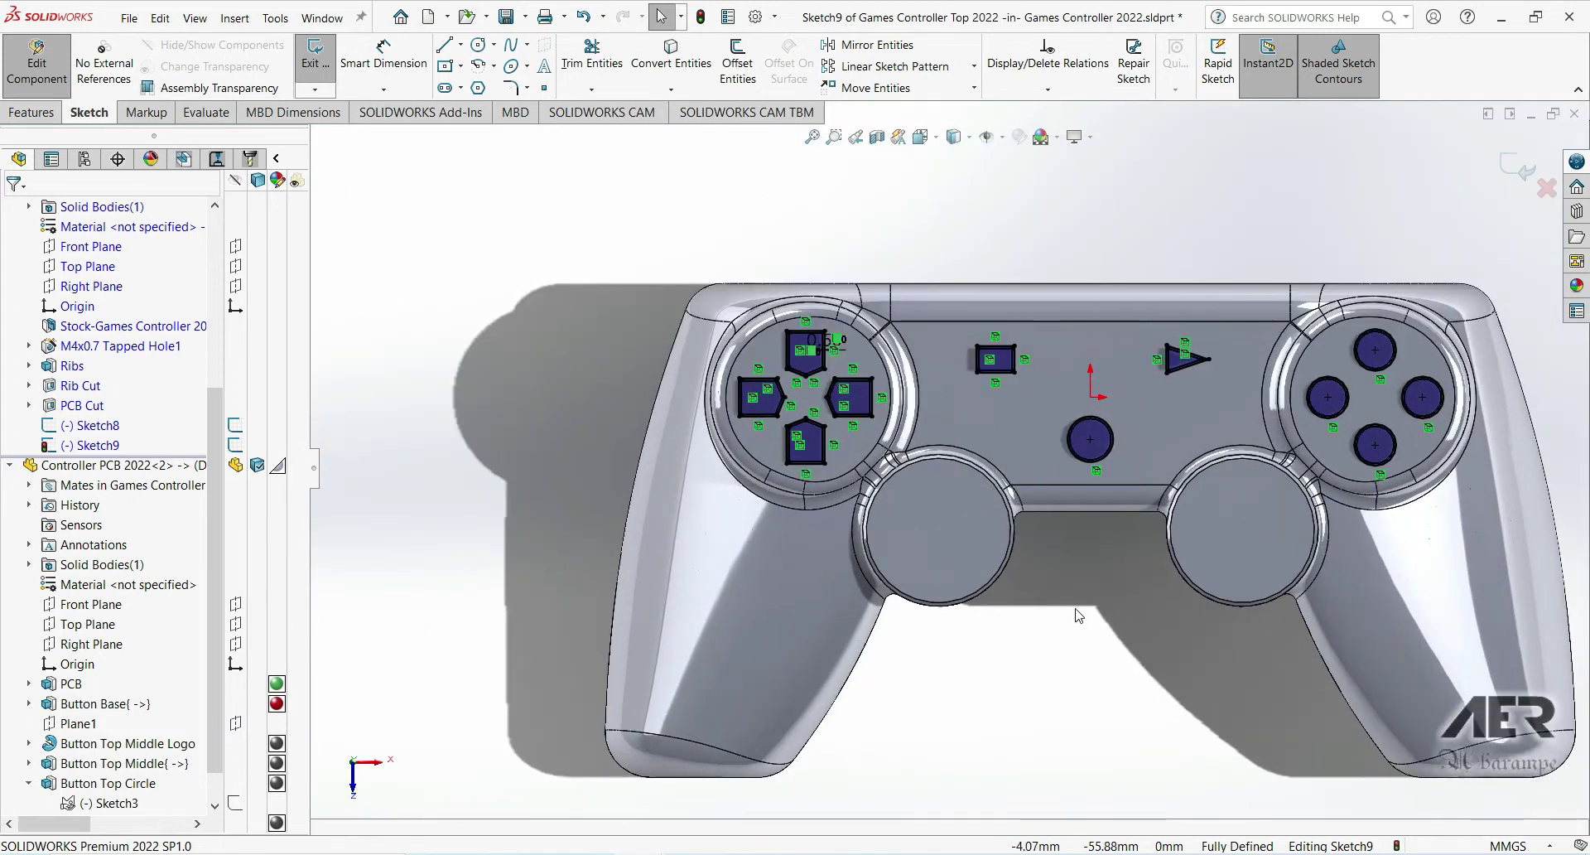
Cut-extrude the offset button outlines into the top shell and exit part editing.
left_click(24, 120)
left_click(575, 62)
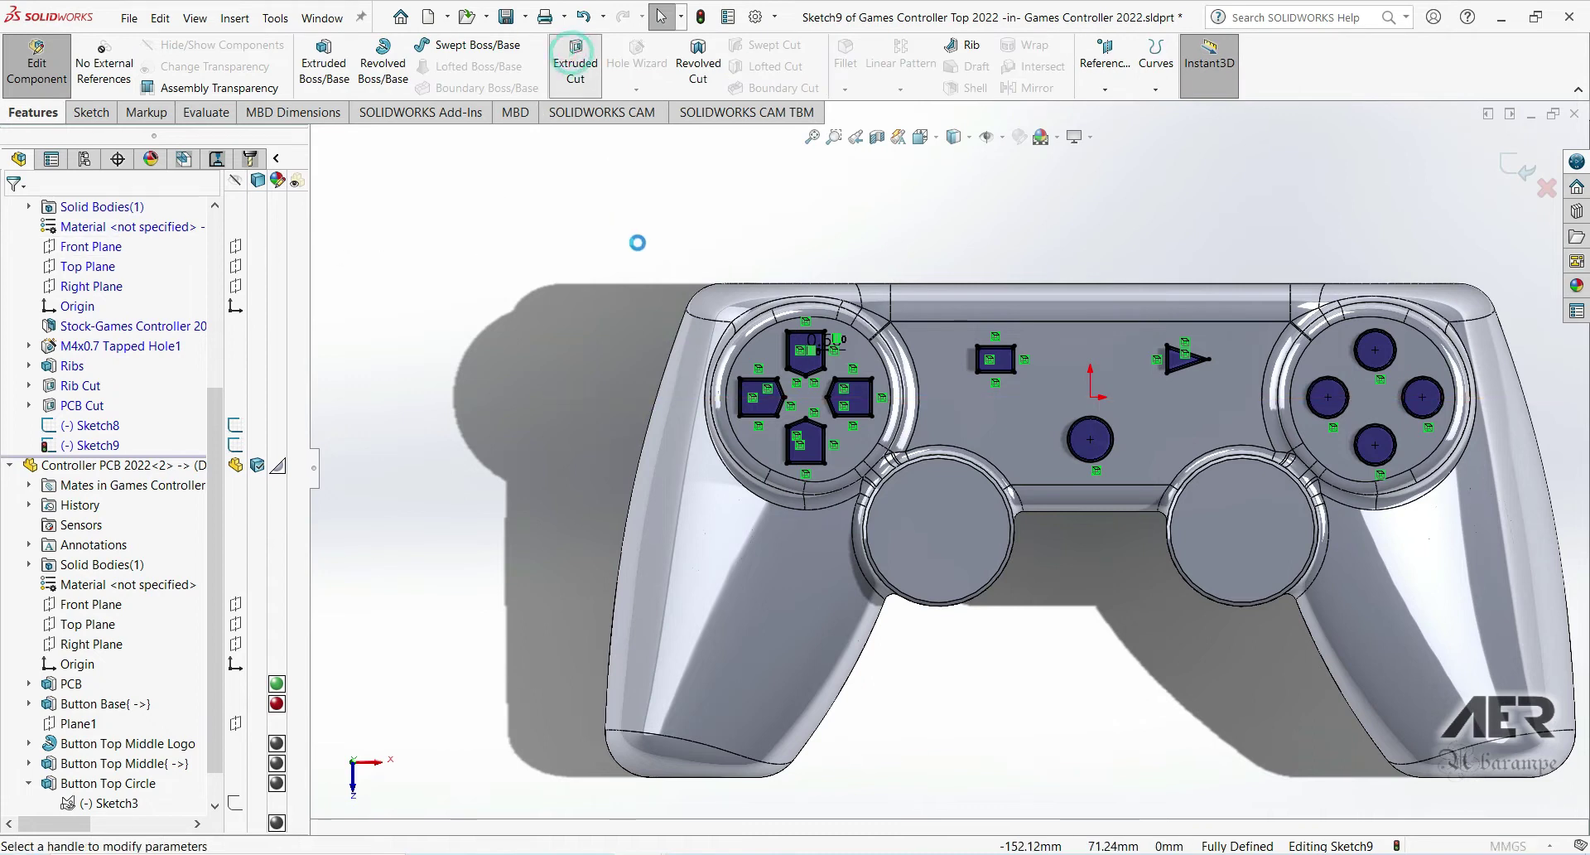
middle_click_drag(1047, 428, 1321, 462)
scroll(1321, 462, "down", 2)
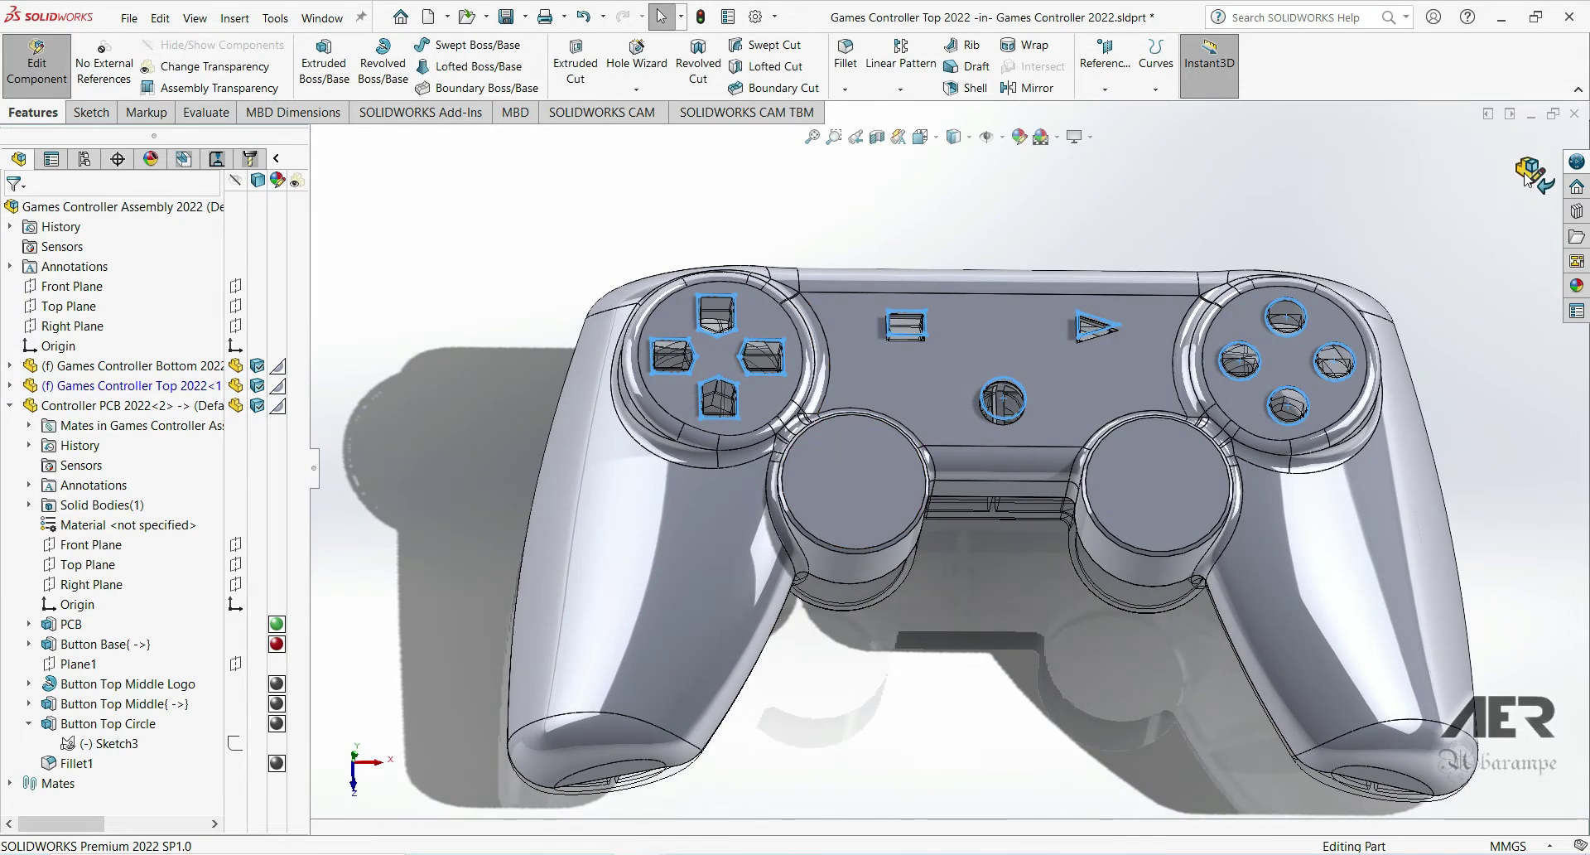
left_click(1528, 175)
Rename Cut-Extrude1 in the Games Controller Top tree to 'Buttons Cut'.
left_click(10, 386)
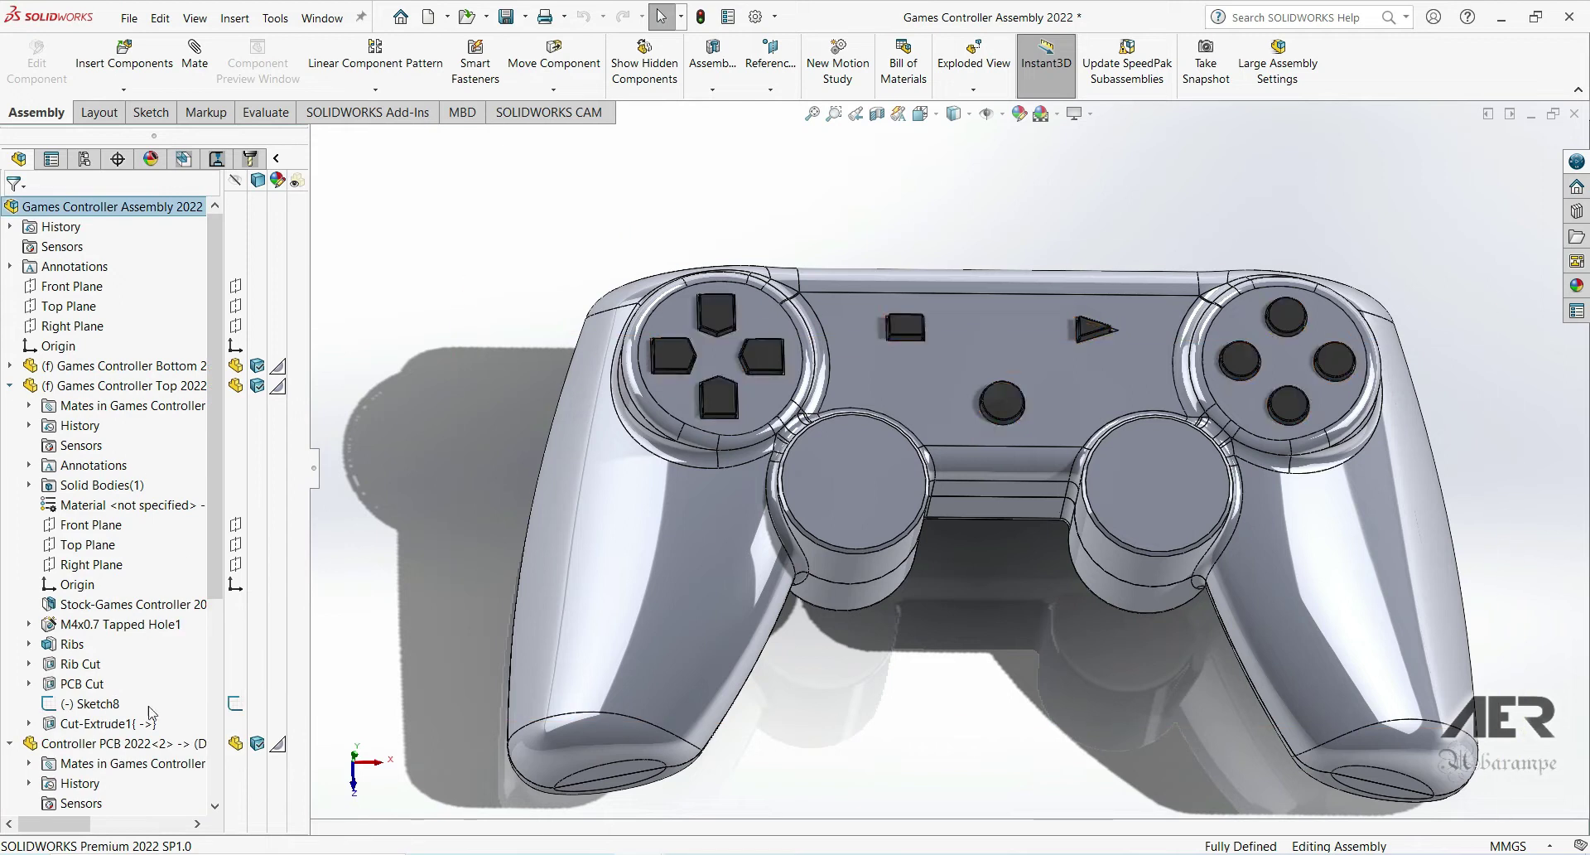
left_click(116, 723)
key("F2")
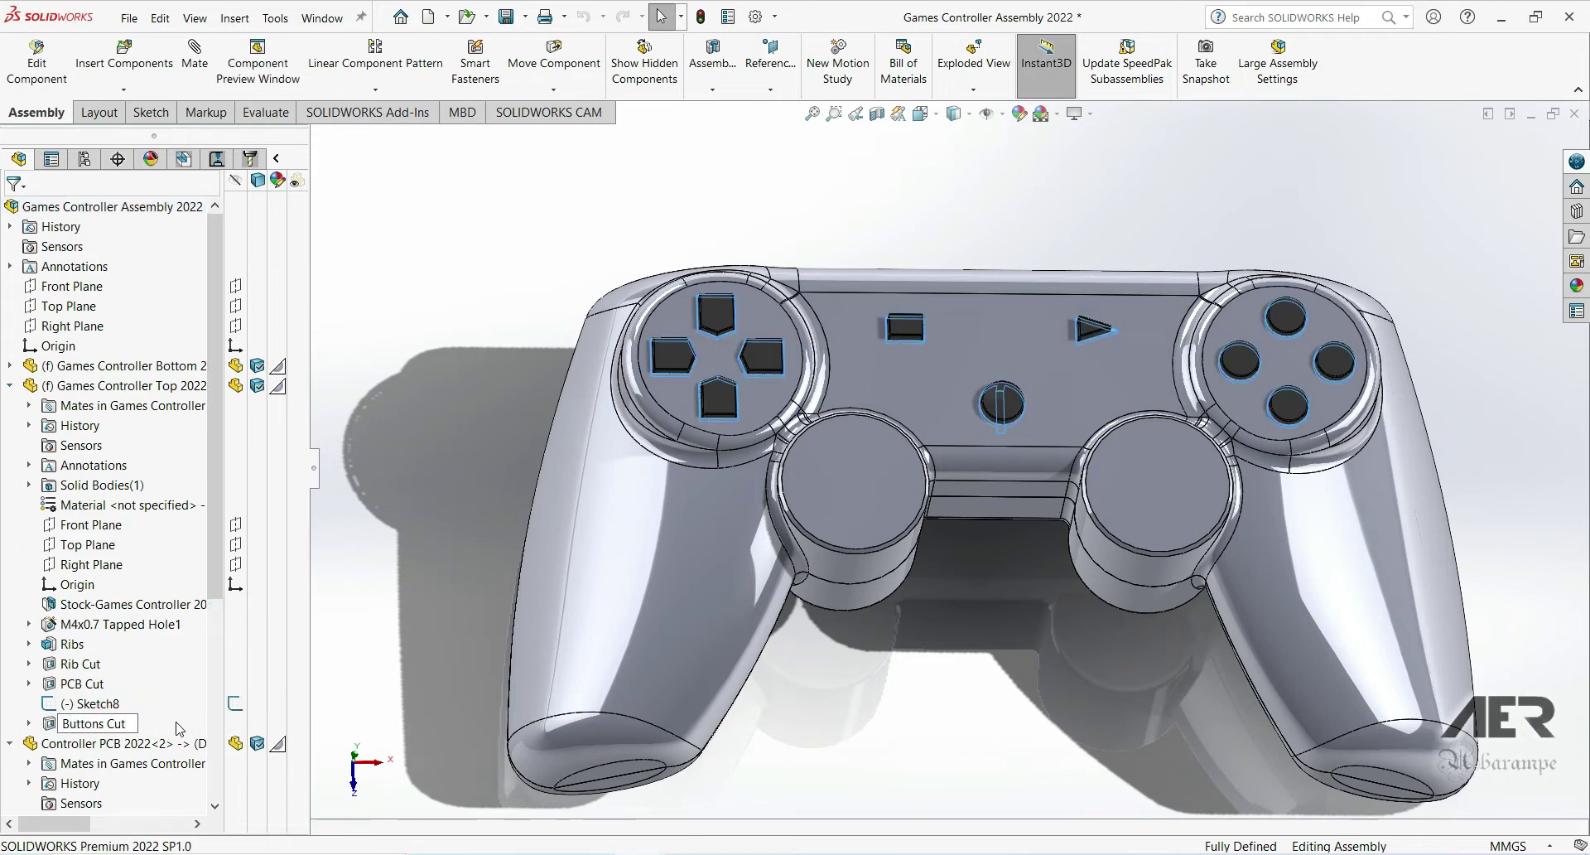
type("Buttons Cut")
key("Return")
Save the assembly together with all modified documents.
middle_click_drag(986, 406, 831, 215)
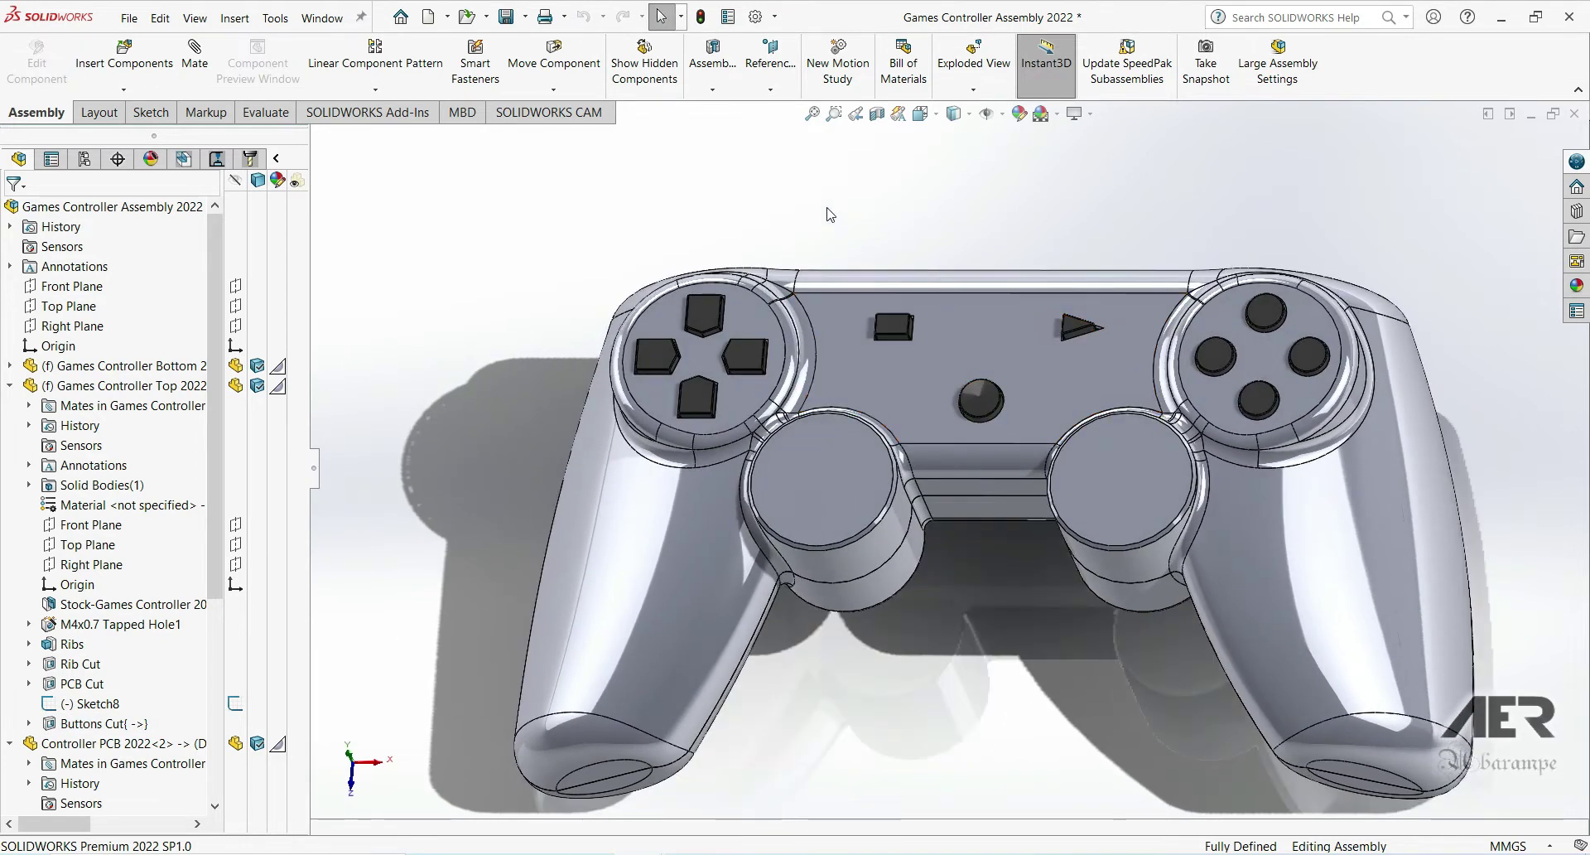
left_click(505, 17)
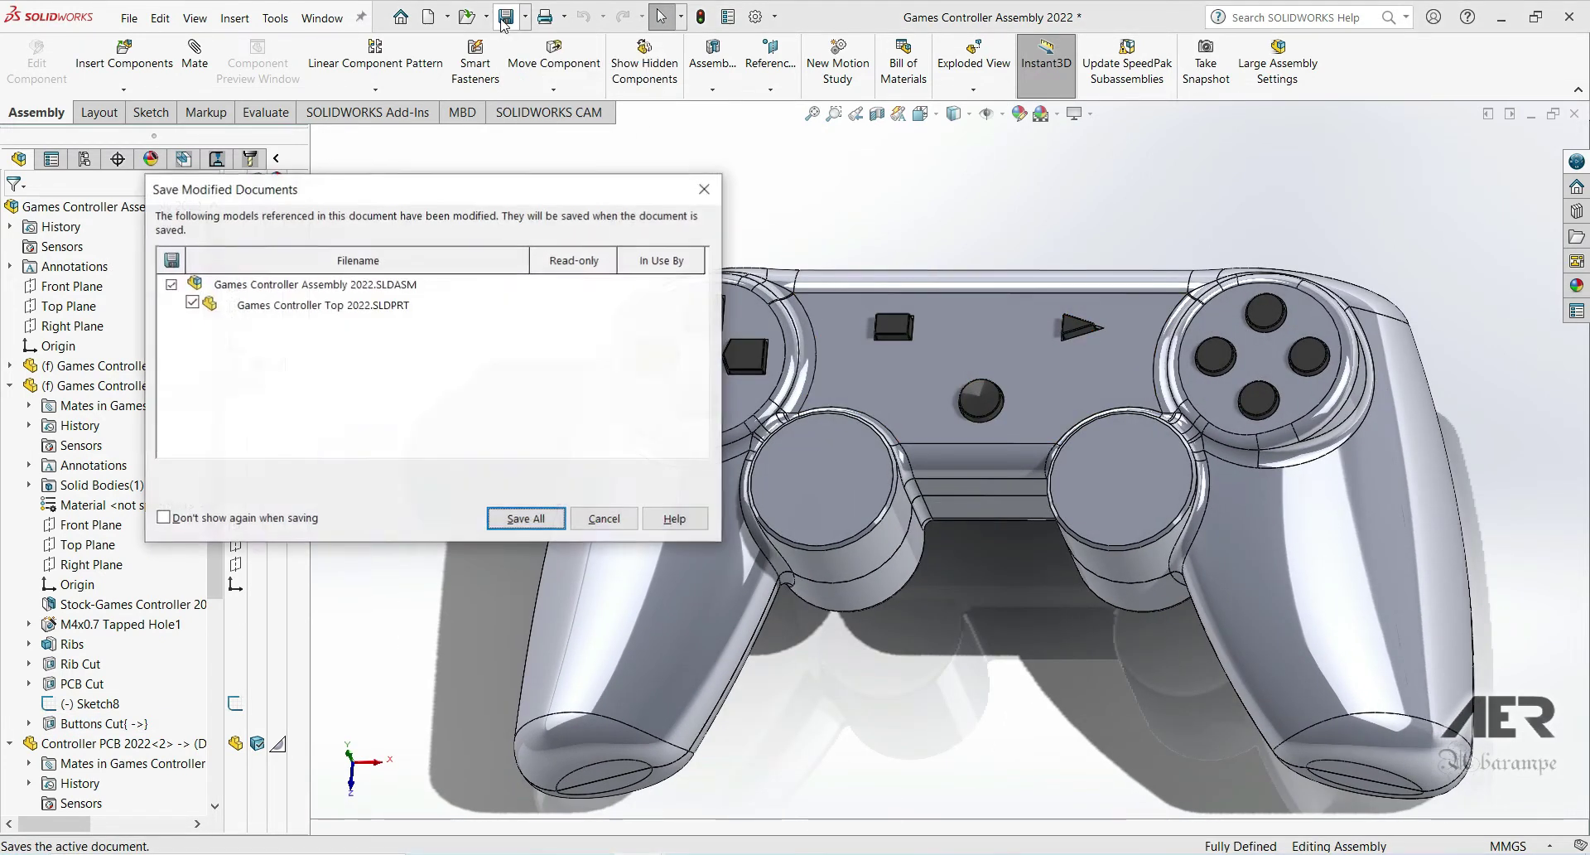
left_click(527, 518)
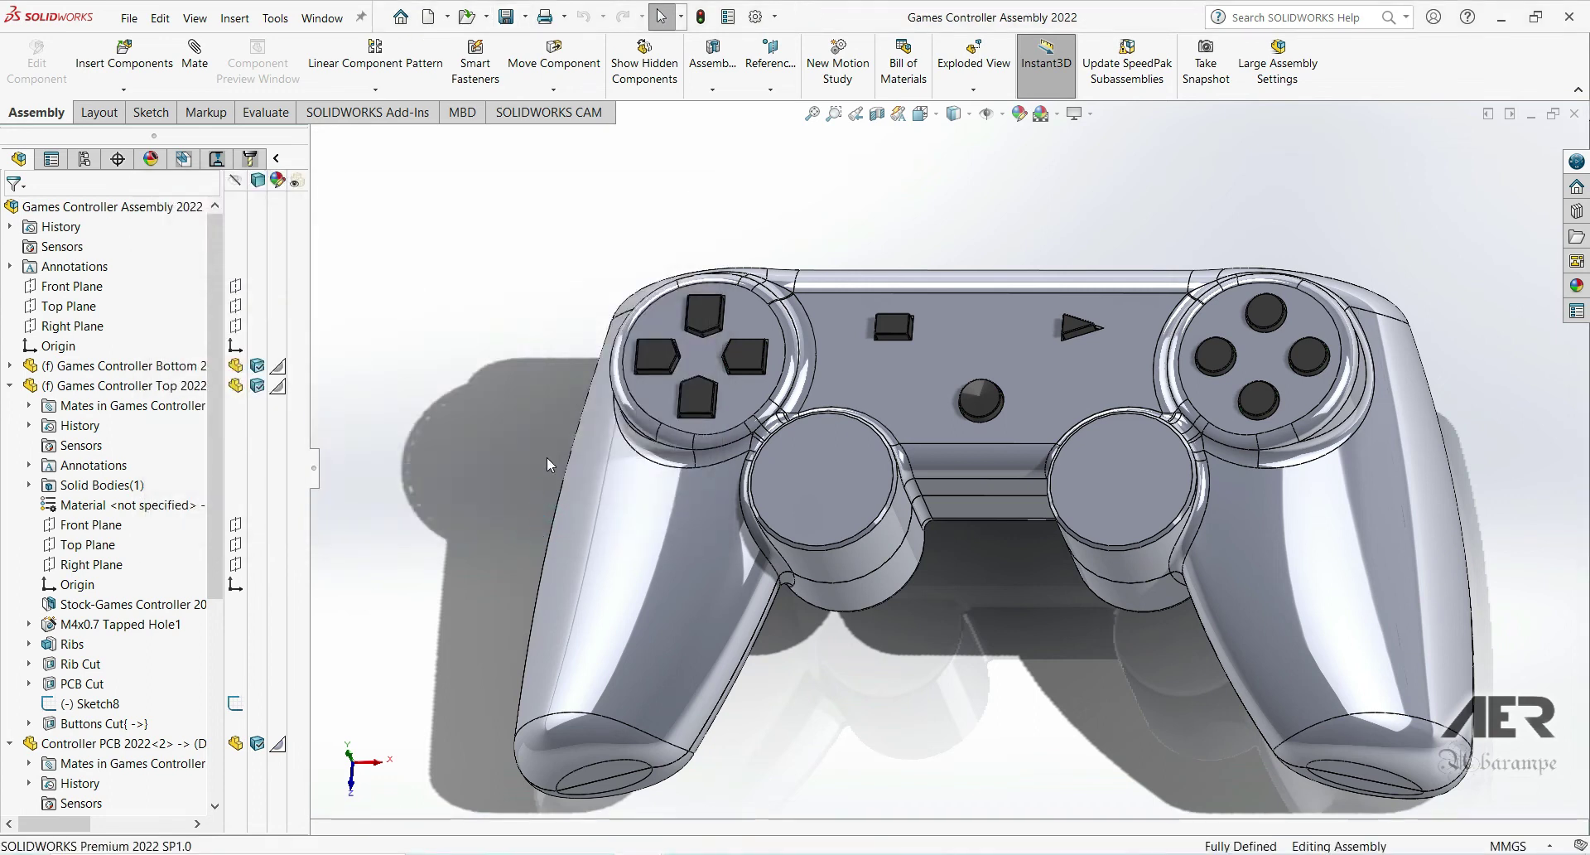
middle_click_drag(861, 456, 868, 525)
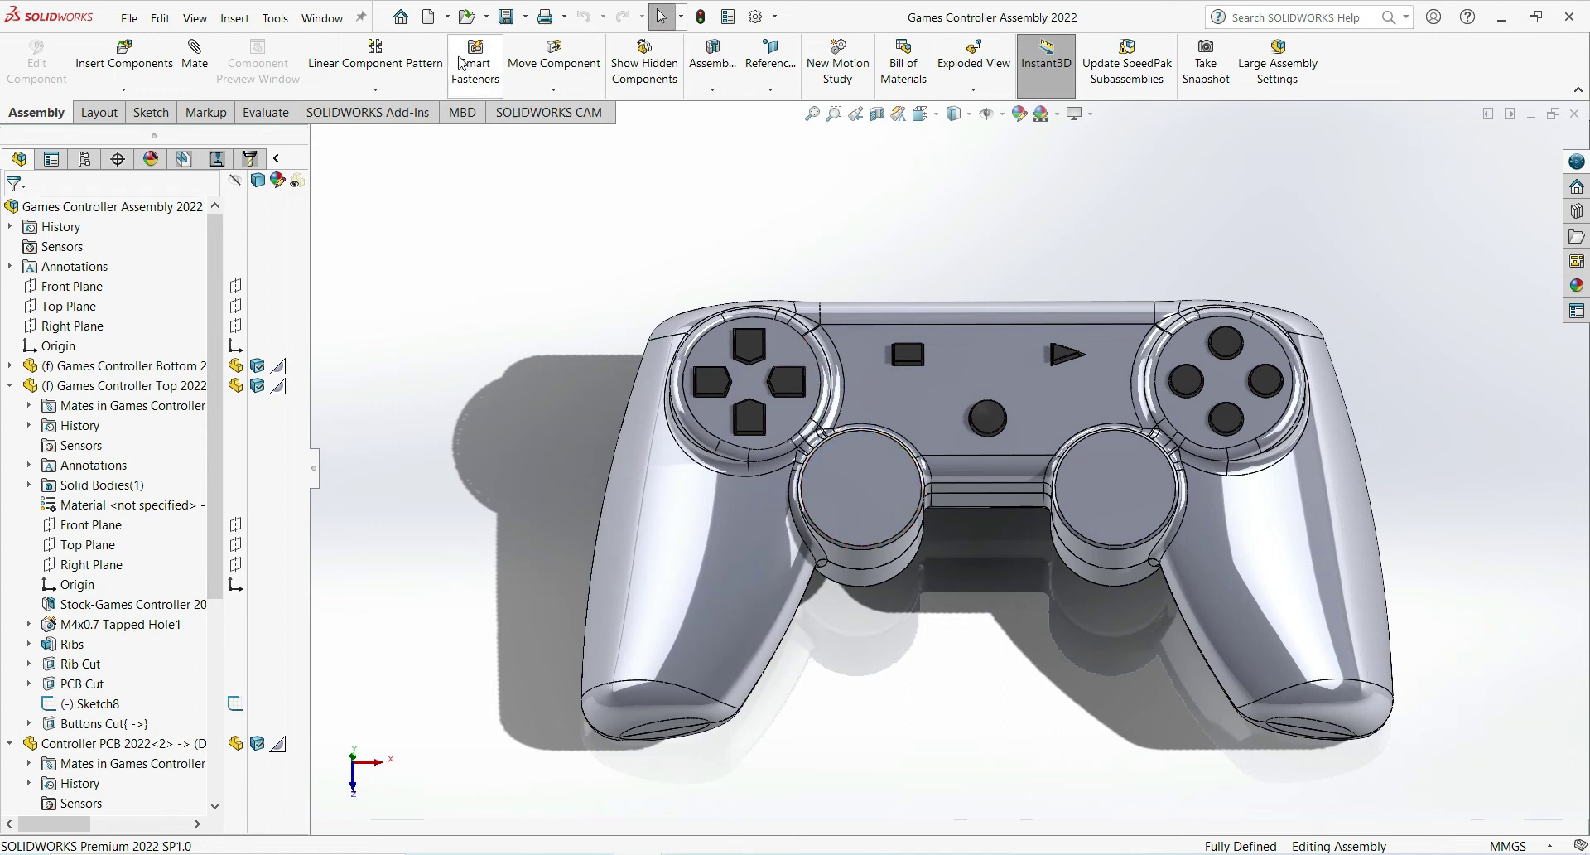
Create a new part and start a sketch on its Front Plane.
left_click(434, 25)
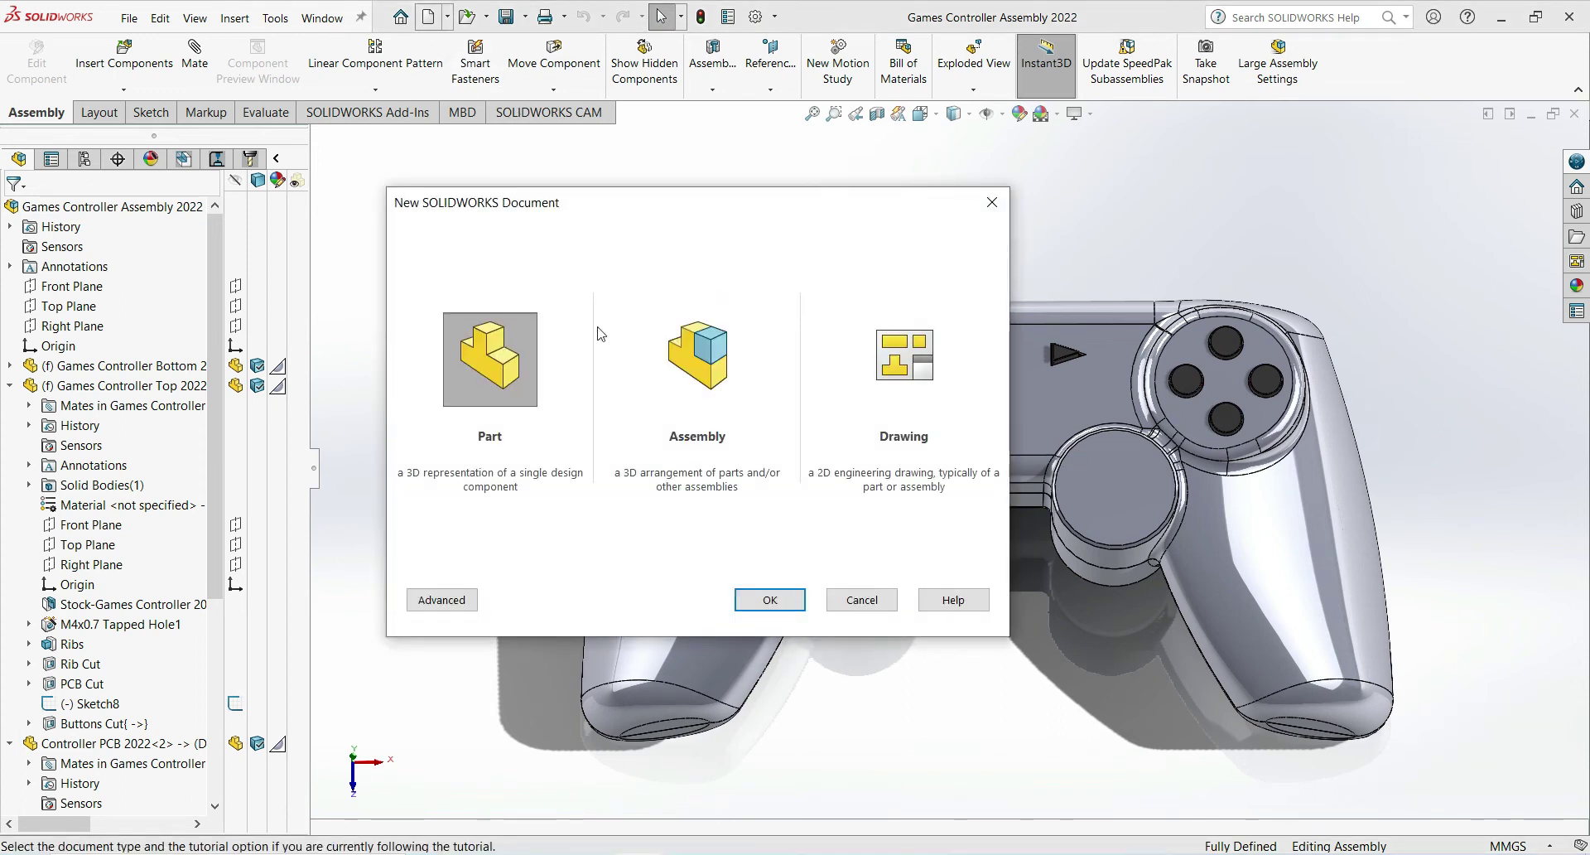
left_click(769, 599)
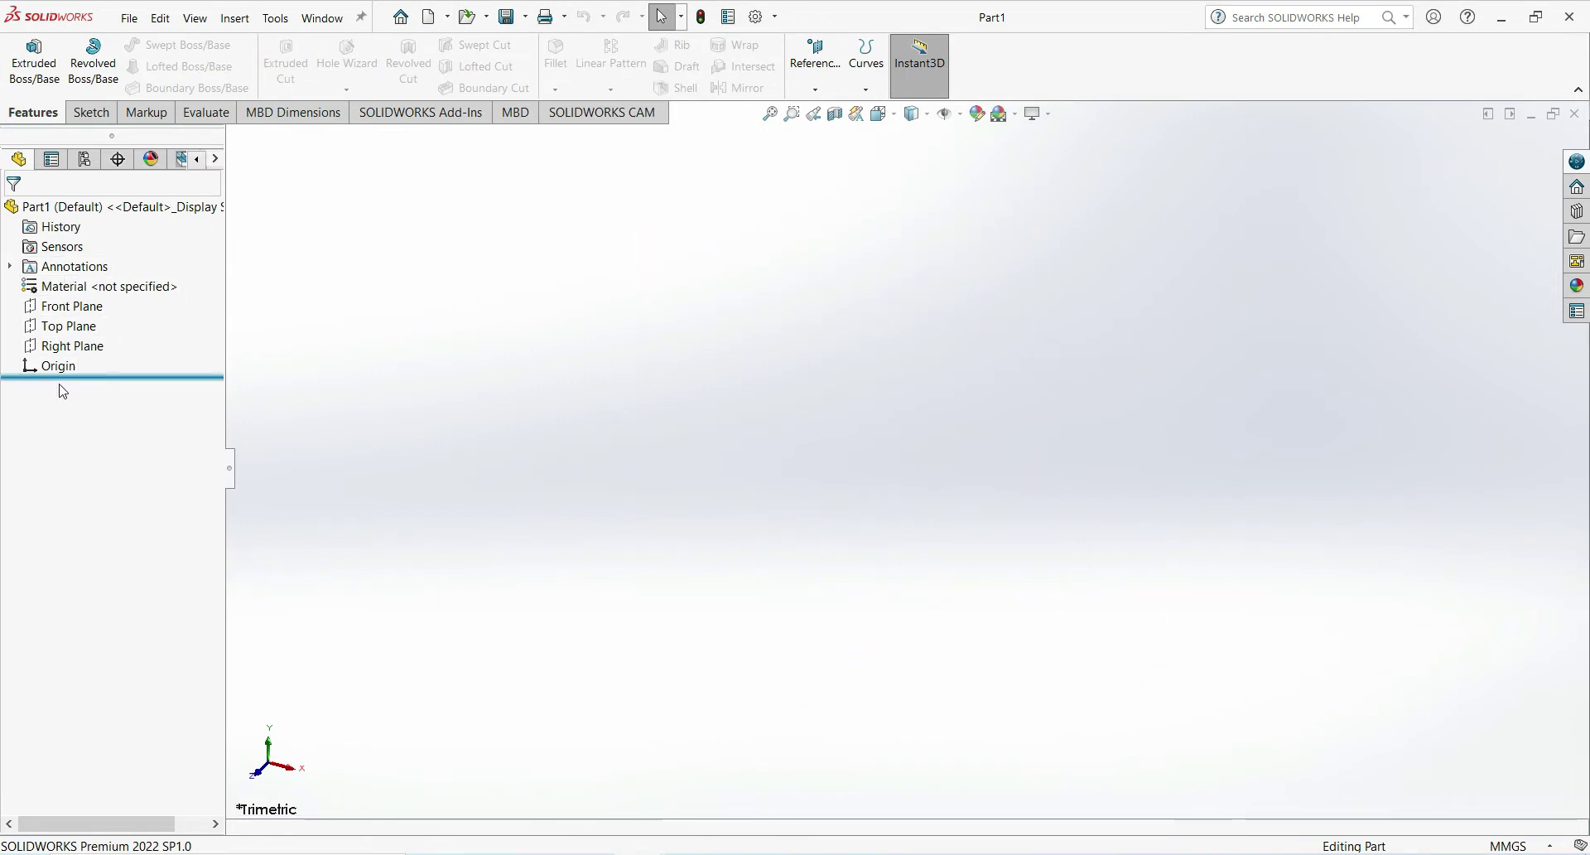
left_click(66, 306)
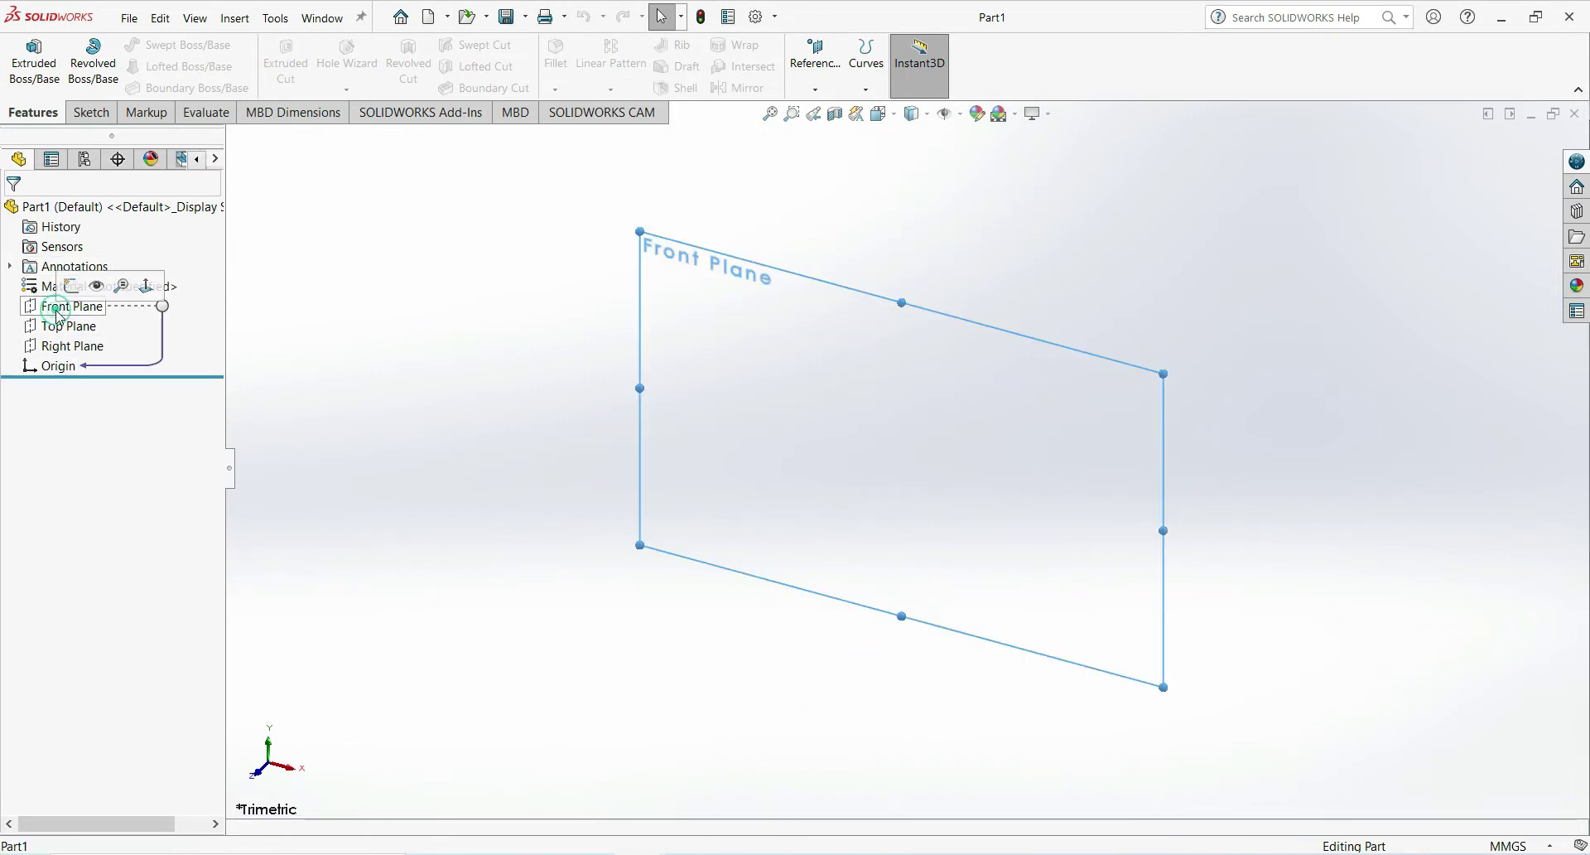
left_click(68, 292)
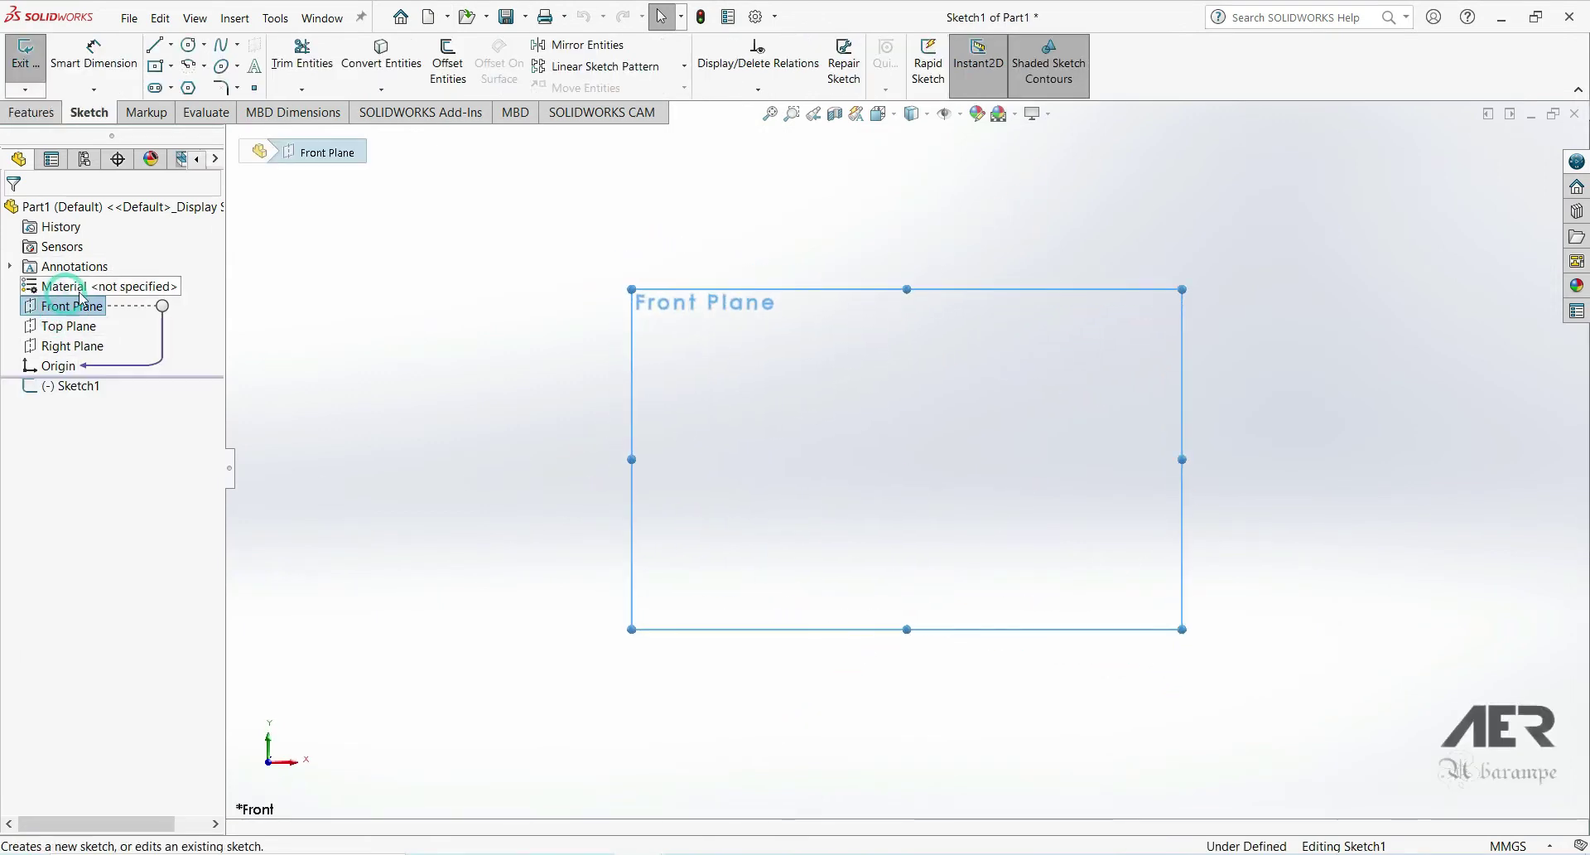
Draw a closed stepped line profile with a top notch, starting and ending at the origin.
left_click(157, 46)
left_click(907, 459)
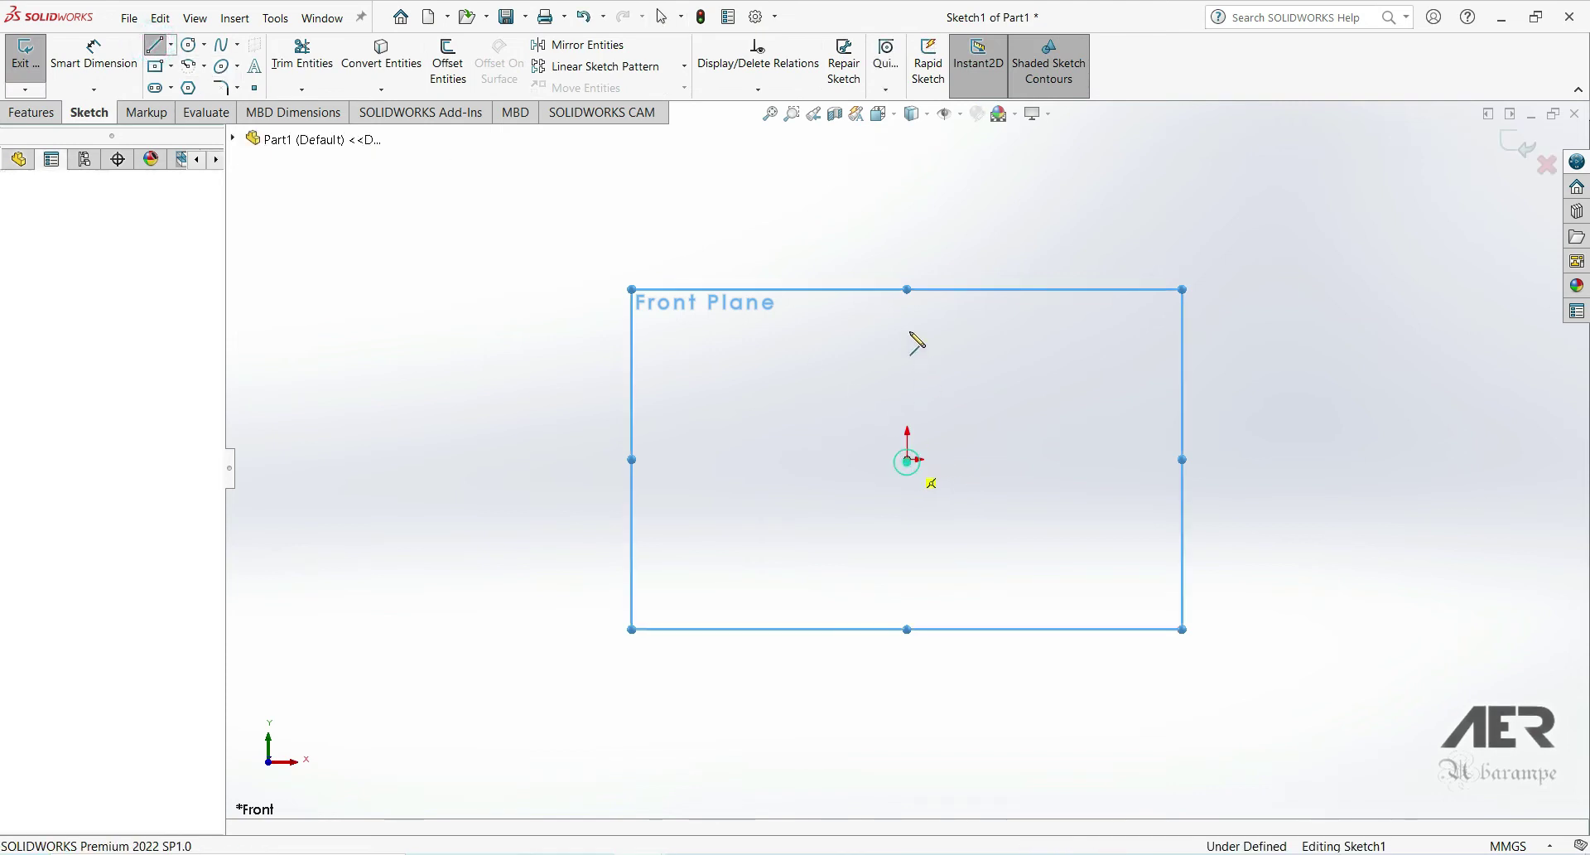
left_click(907, 224)
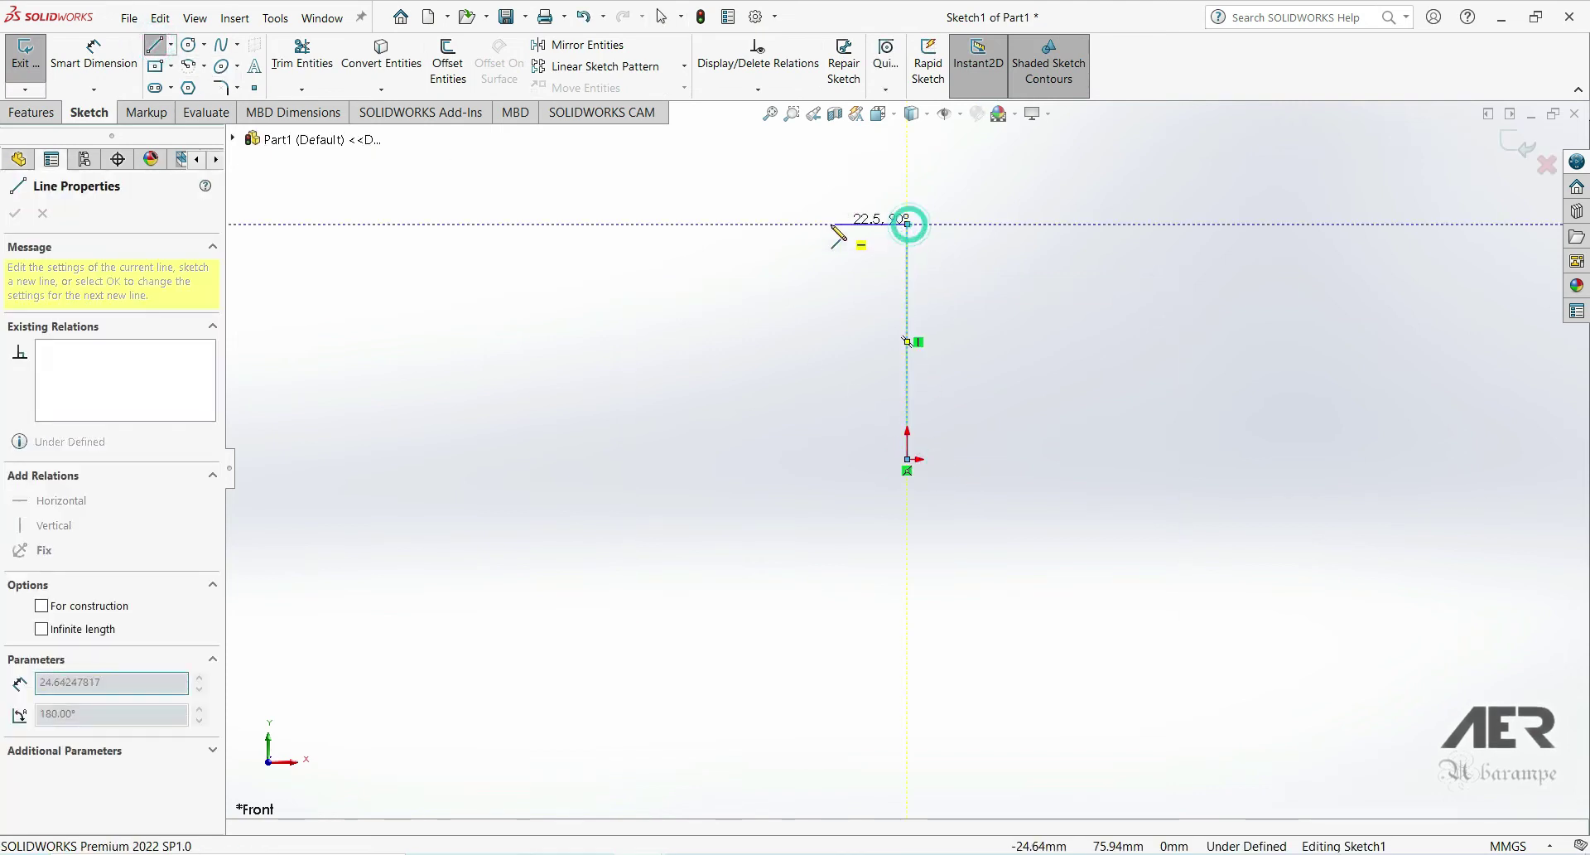
left_click(830, 248)
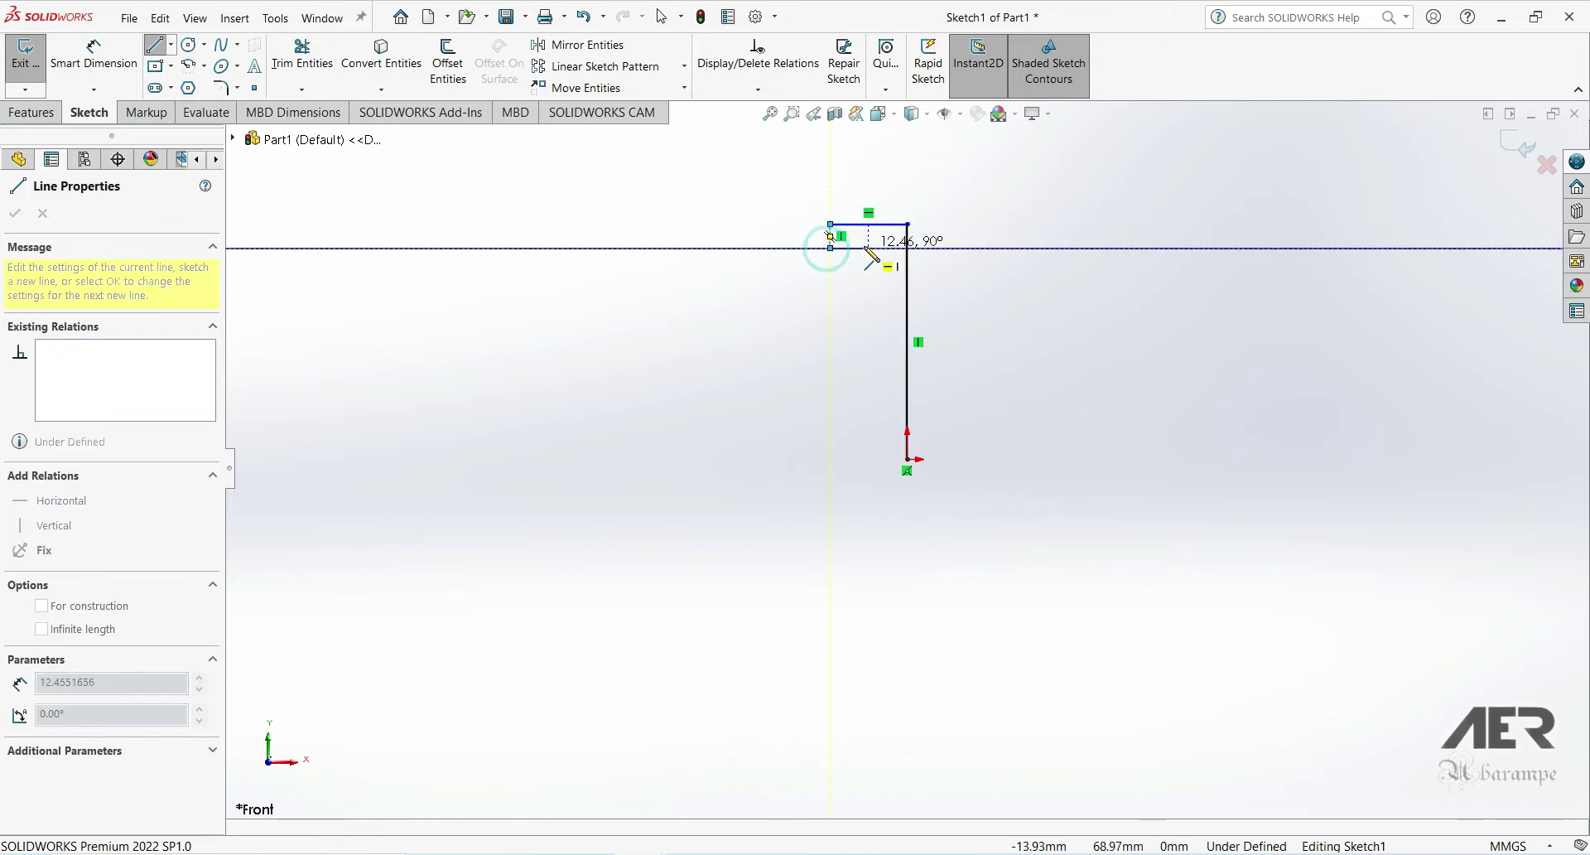
left_click(869, 248)
left_click(869, 312)
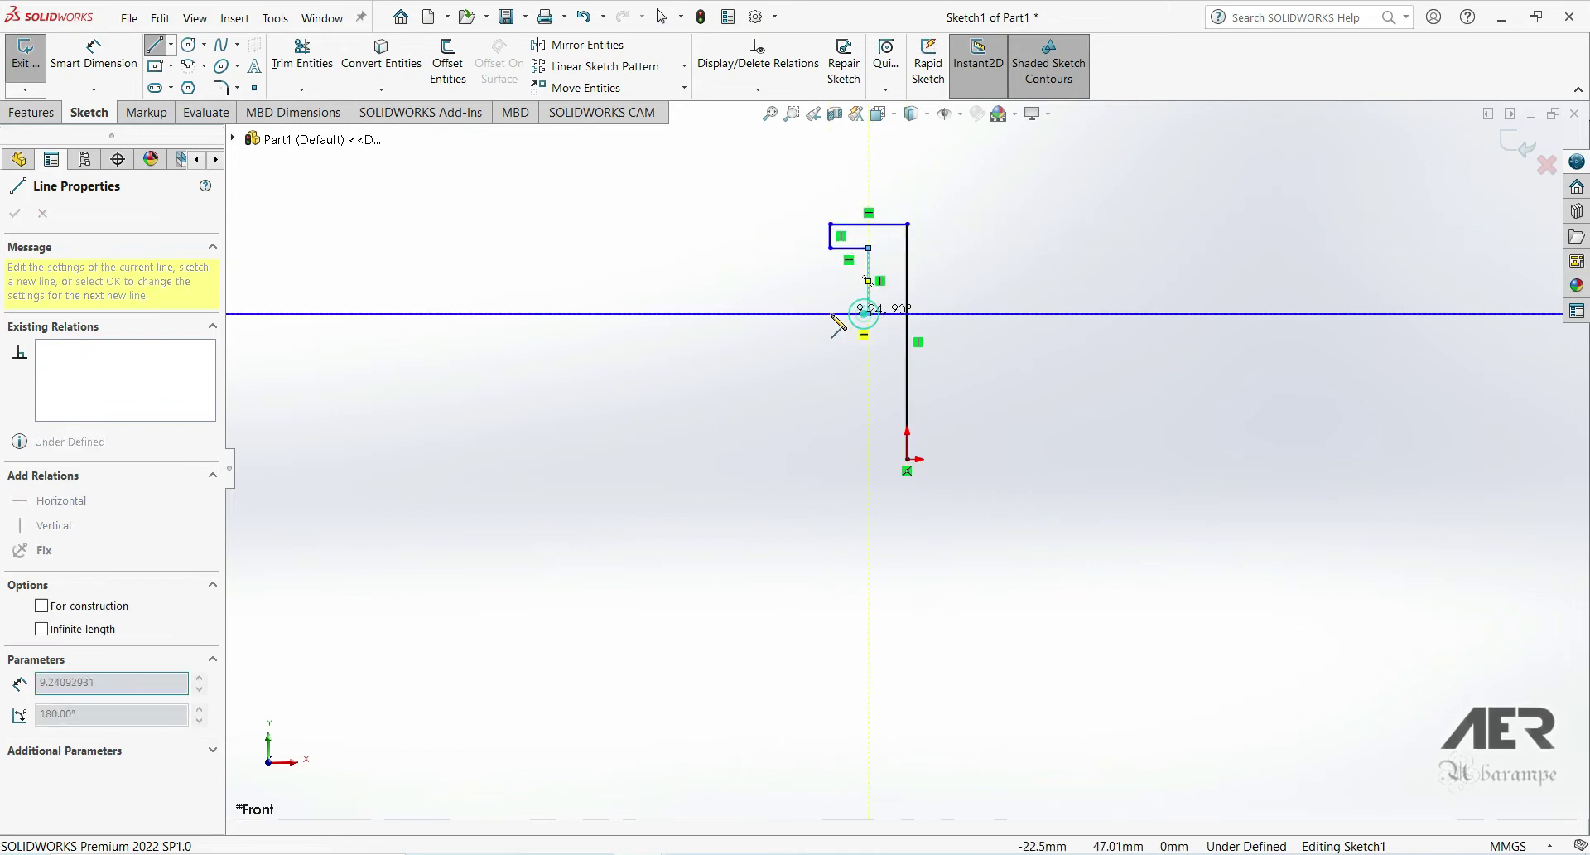
left_click(788, 313)
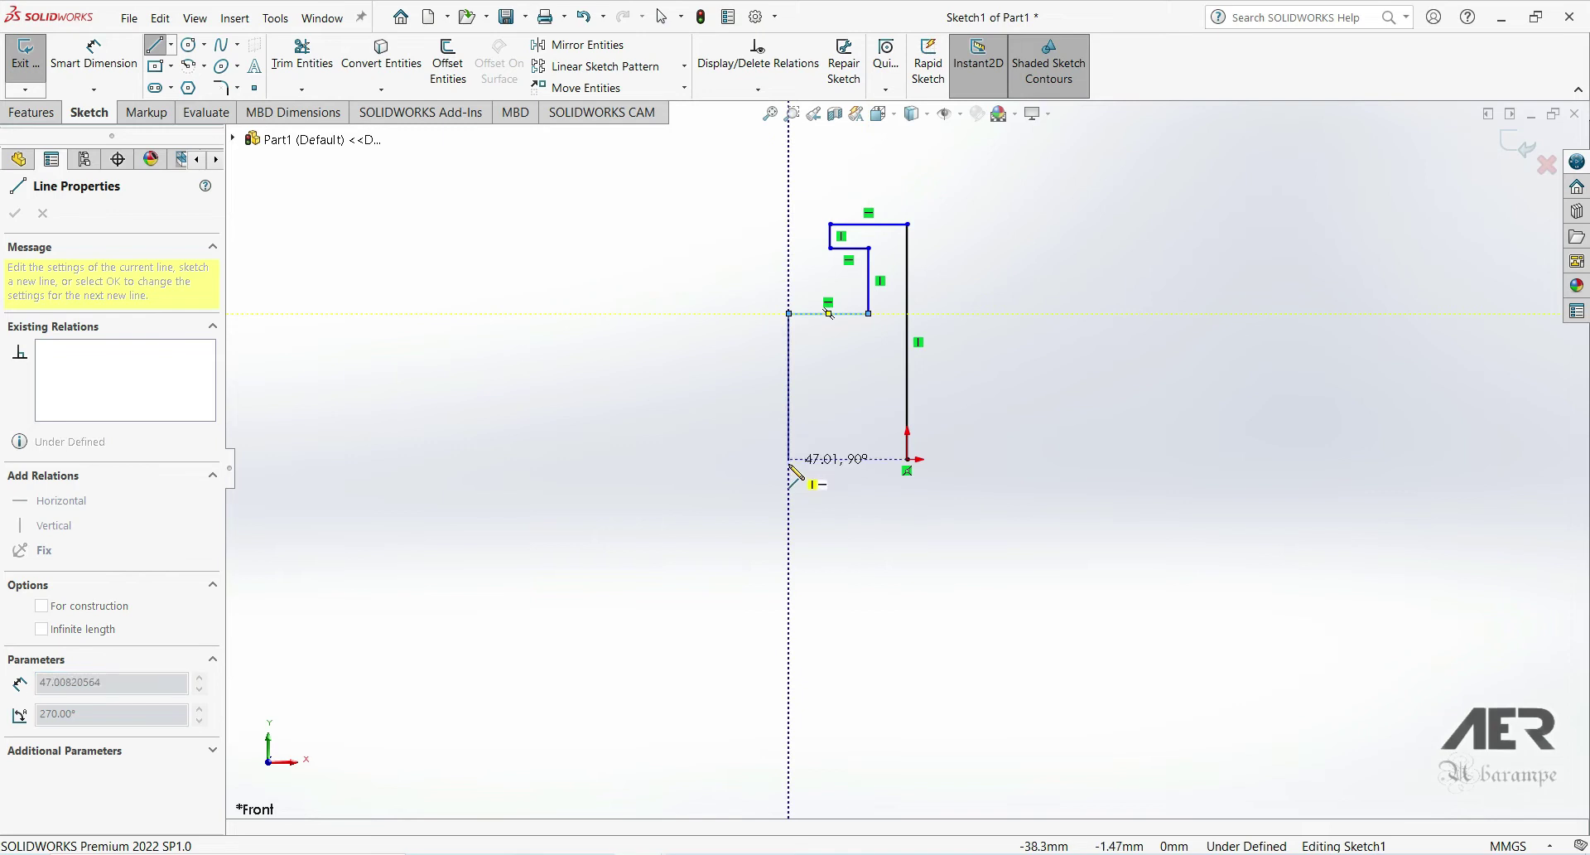
left_click(788, 459)
left_click(907, 459)
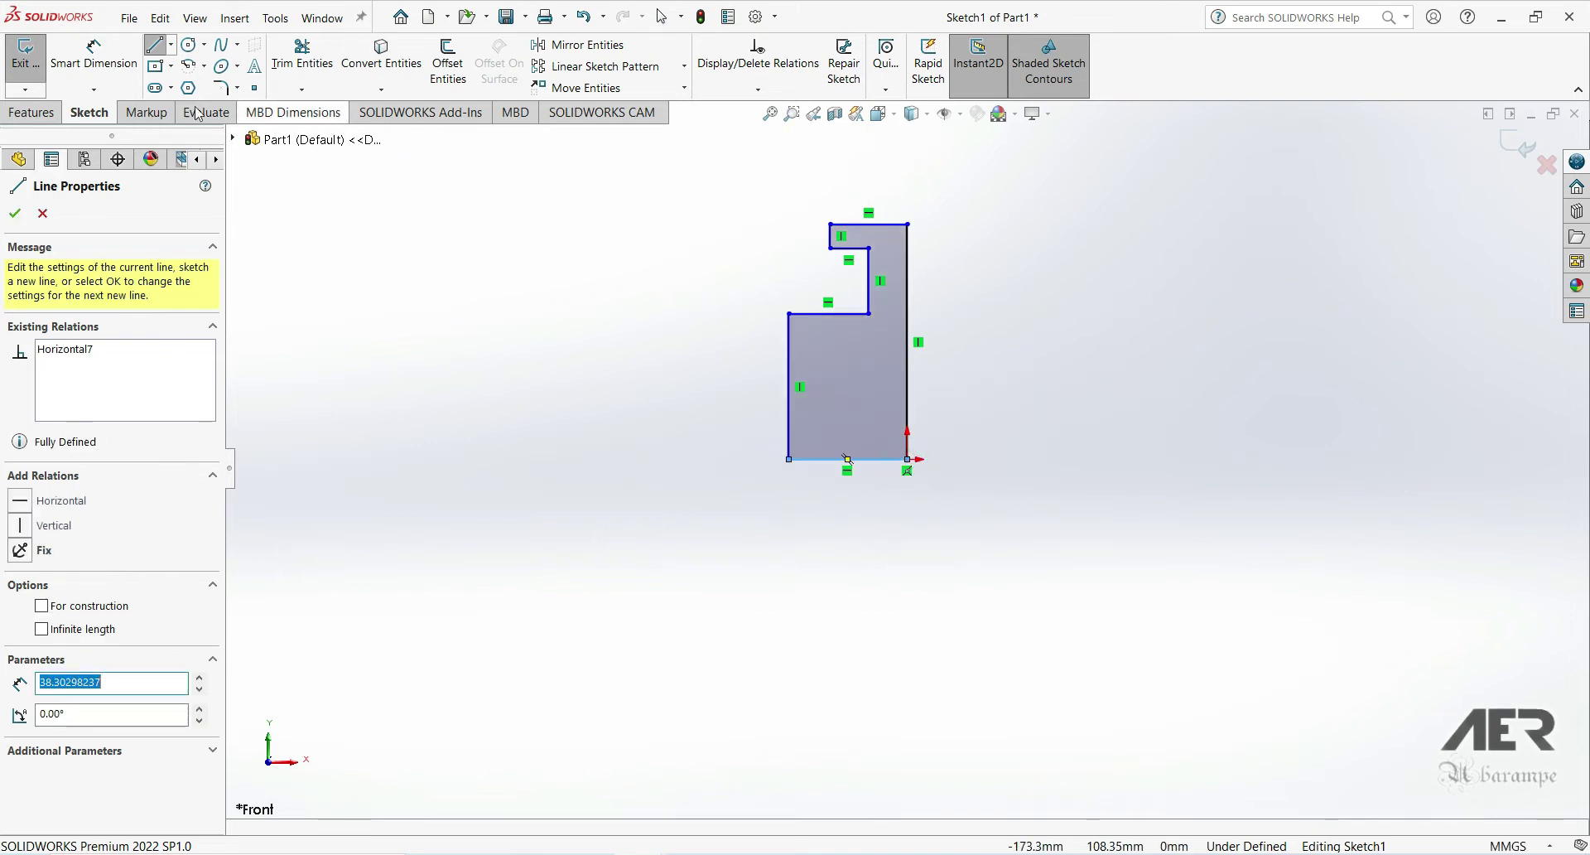
Dimension the profile's base width to 16 mm and left side height to 40 mm.
left_click(94, 51)
left_click(787, 386)
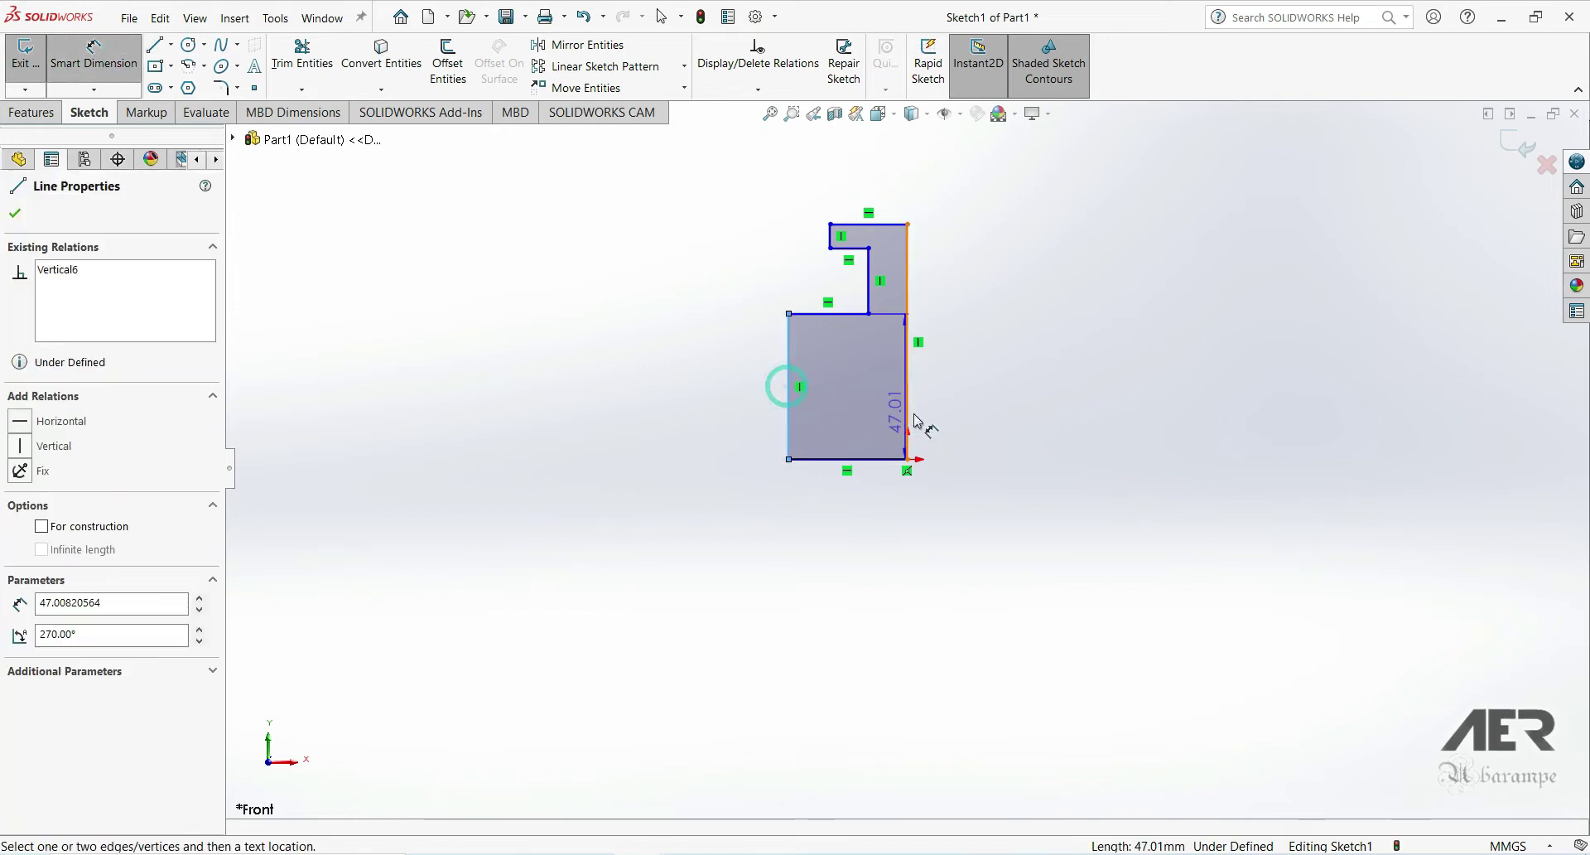
left_click(907, 426)
left_click(855, 501)
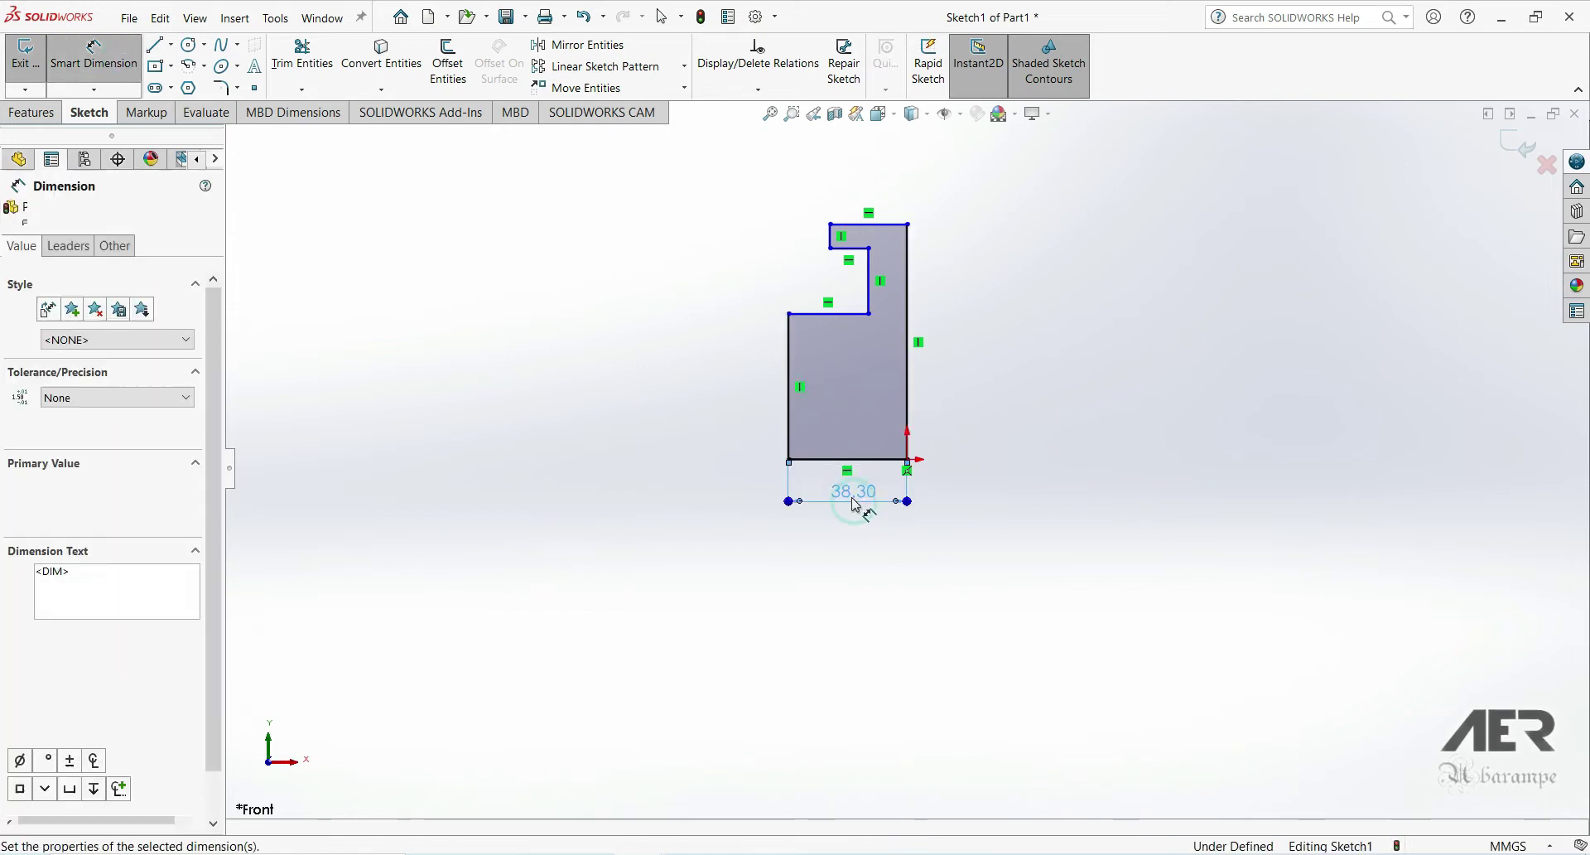
type("16")
key("Return")
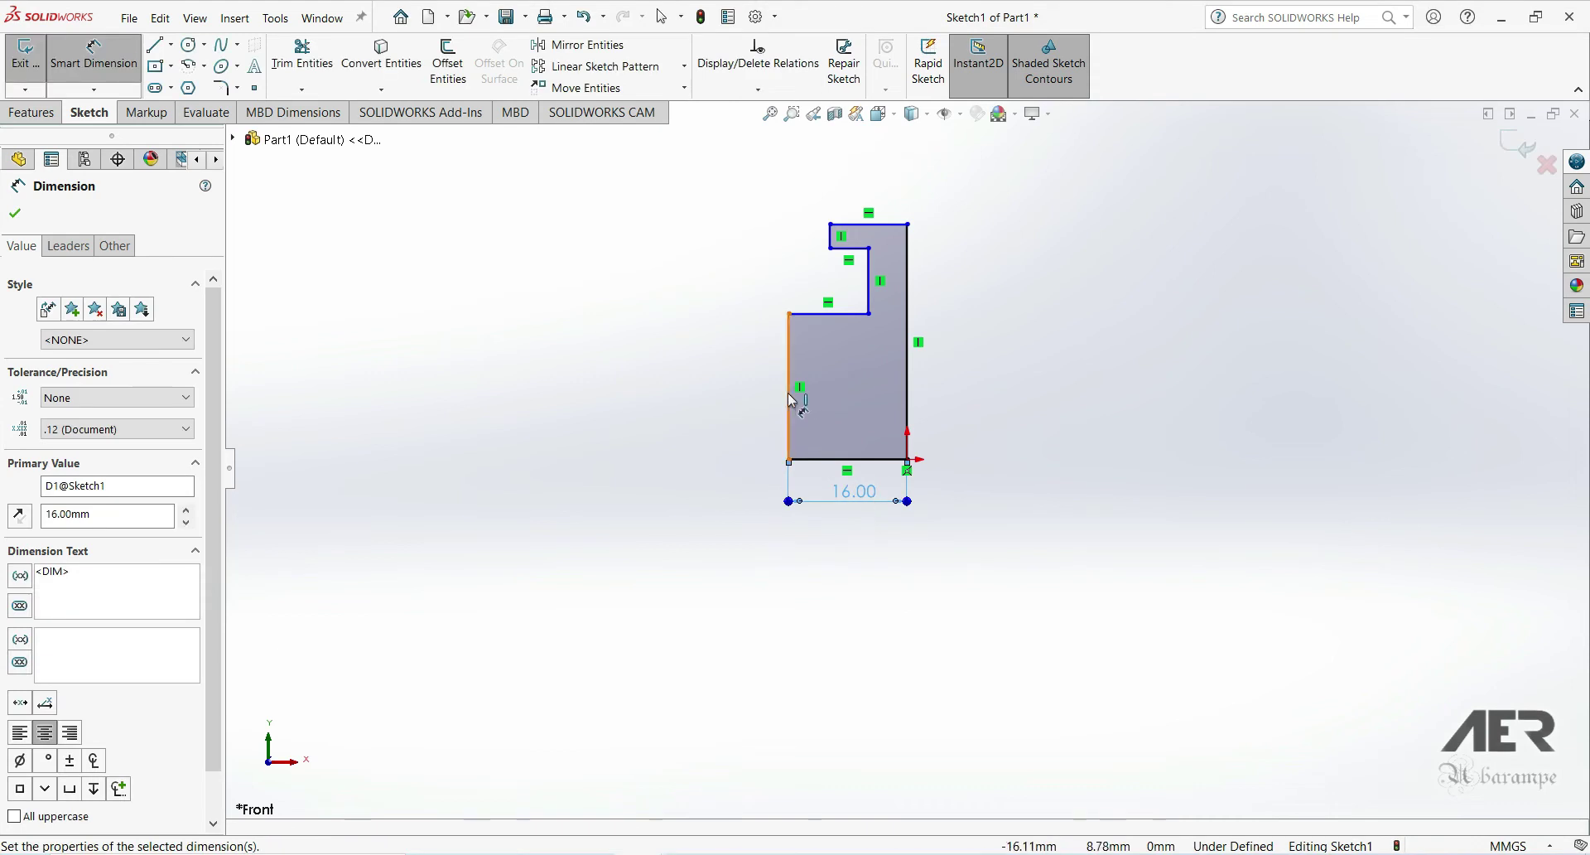
left_click(789, 394)
left_click(730, 391)
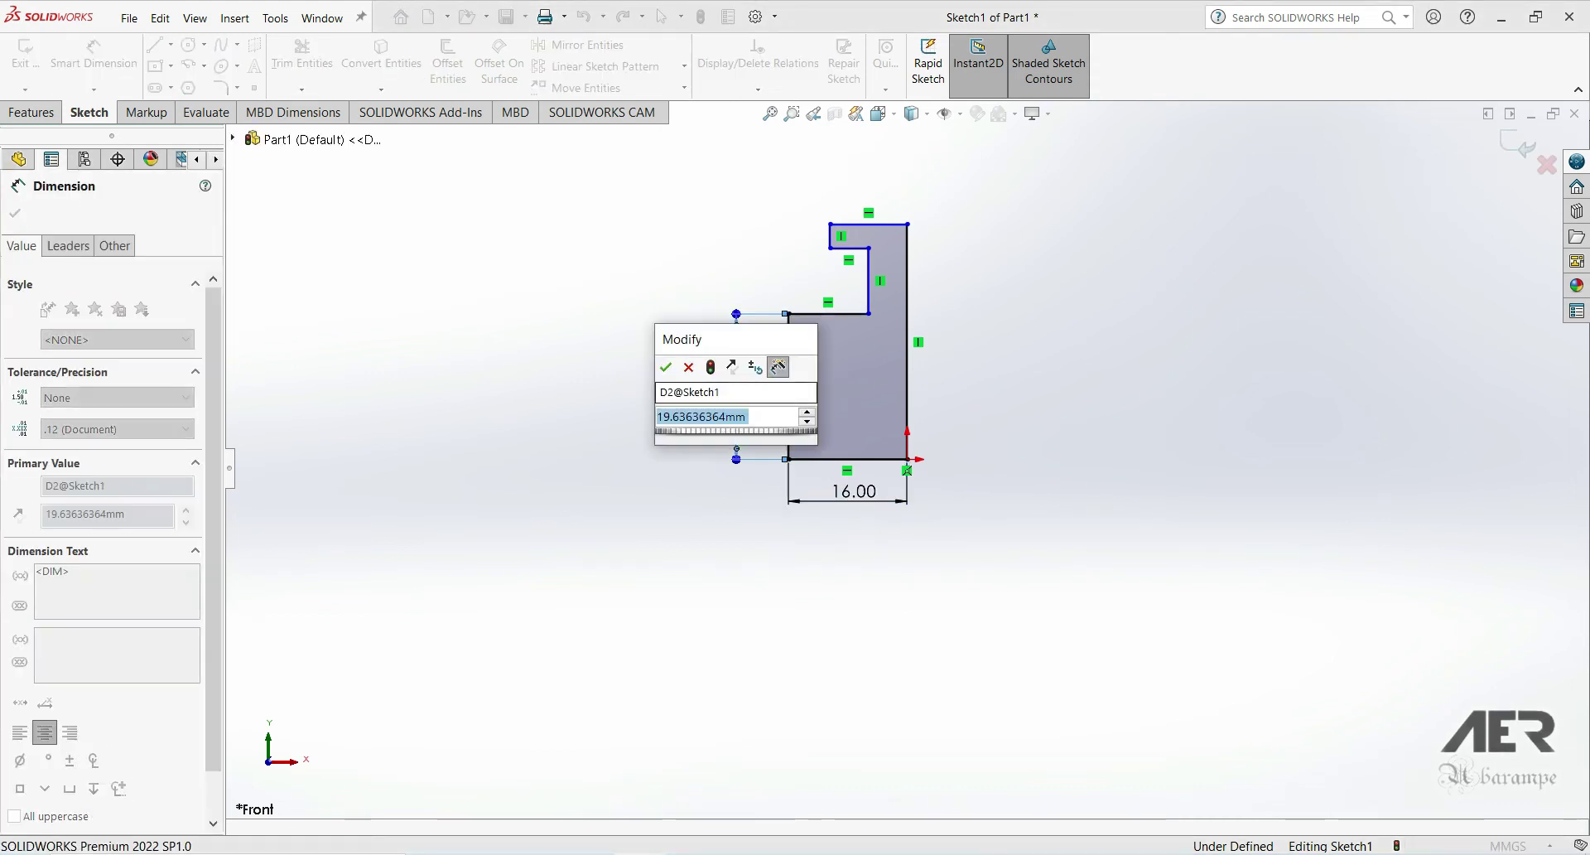
type("40")
key("Return")
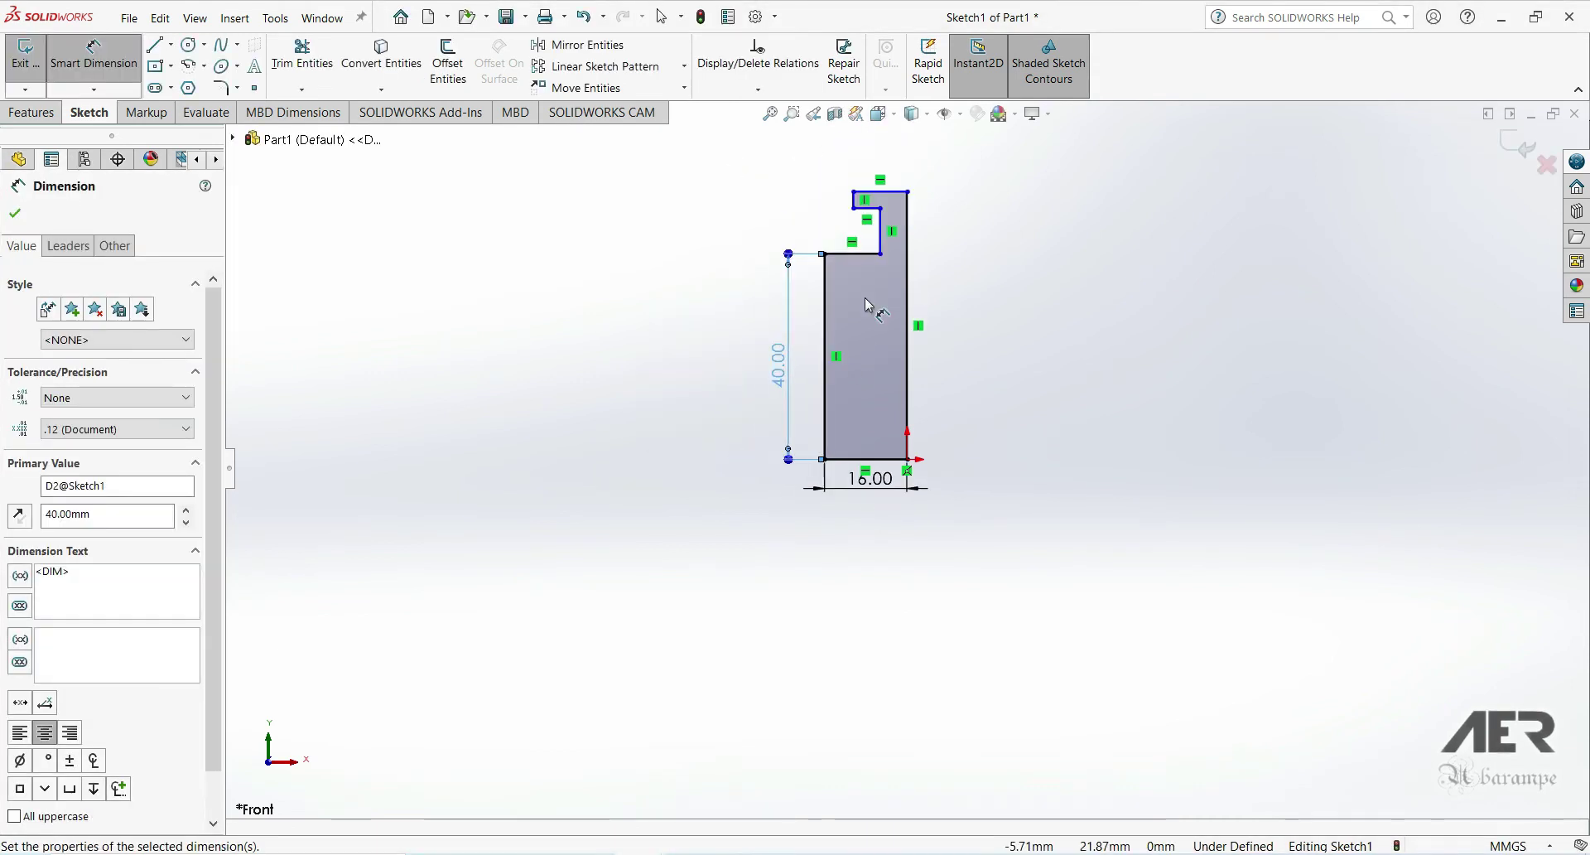
Dimension the notch heights to 4 mm and 10 mm.
scroll(911, 214, "down", 3)
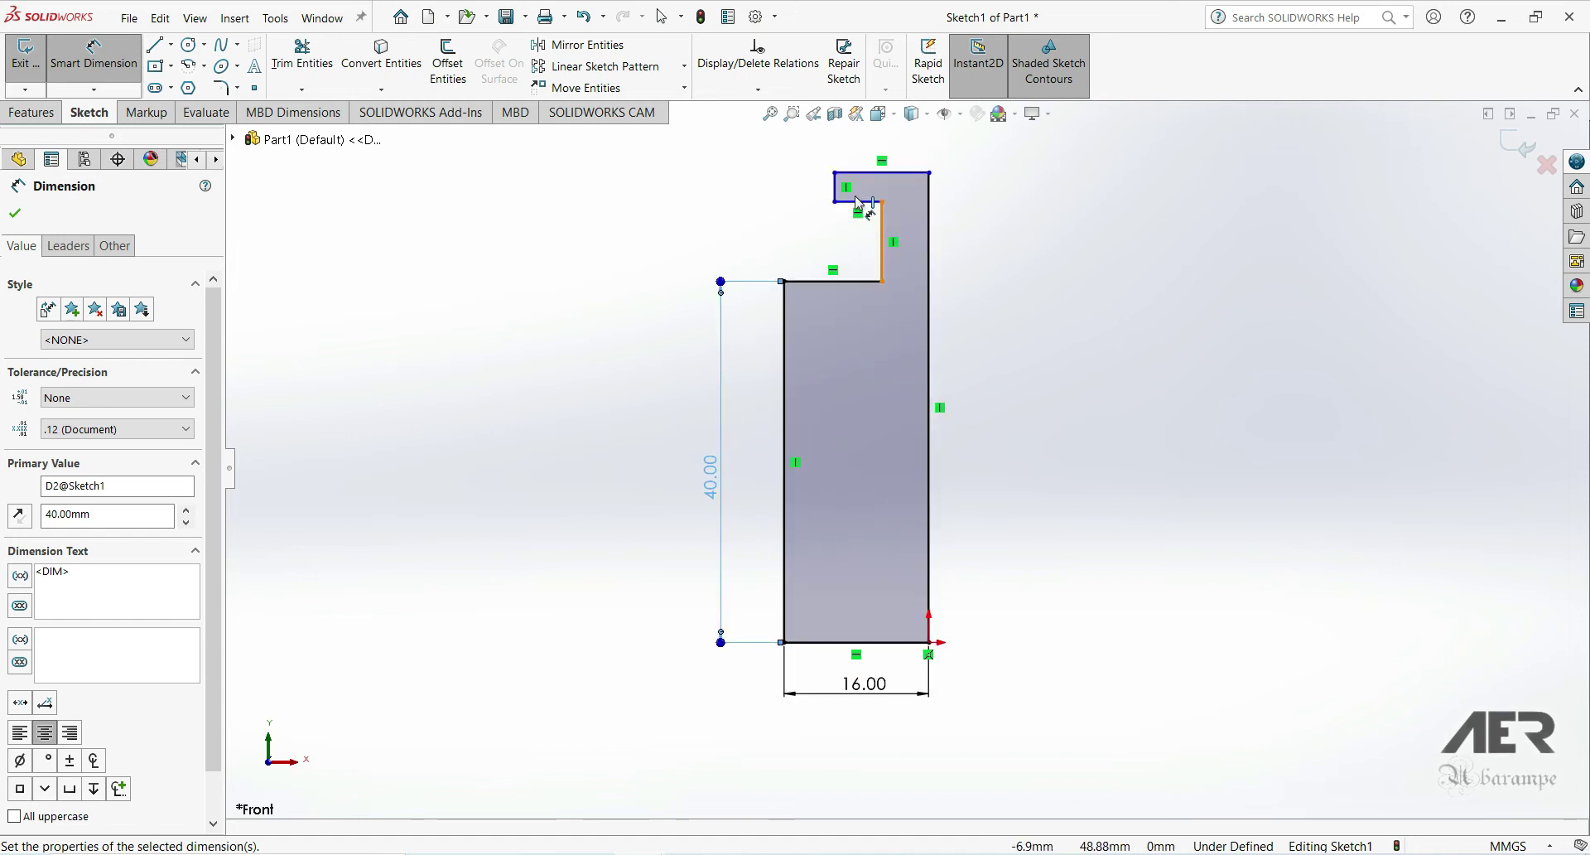
left_click(836, 192)
left_click(734, 184)
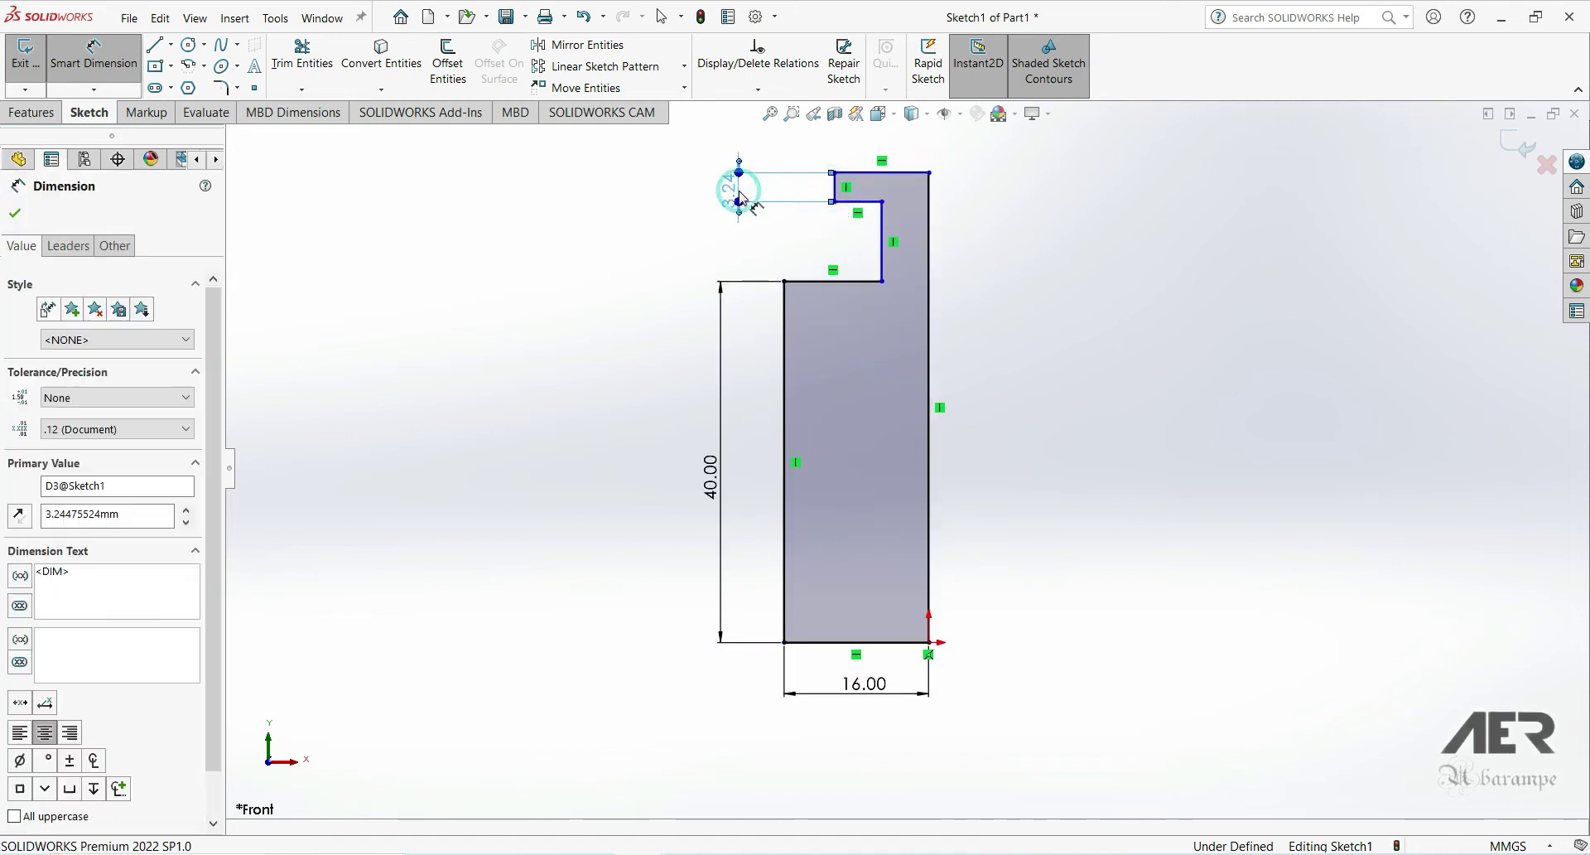
type("4")
key("Return")
left_click(883, 244)
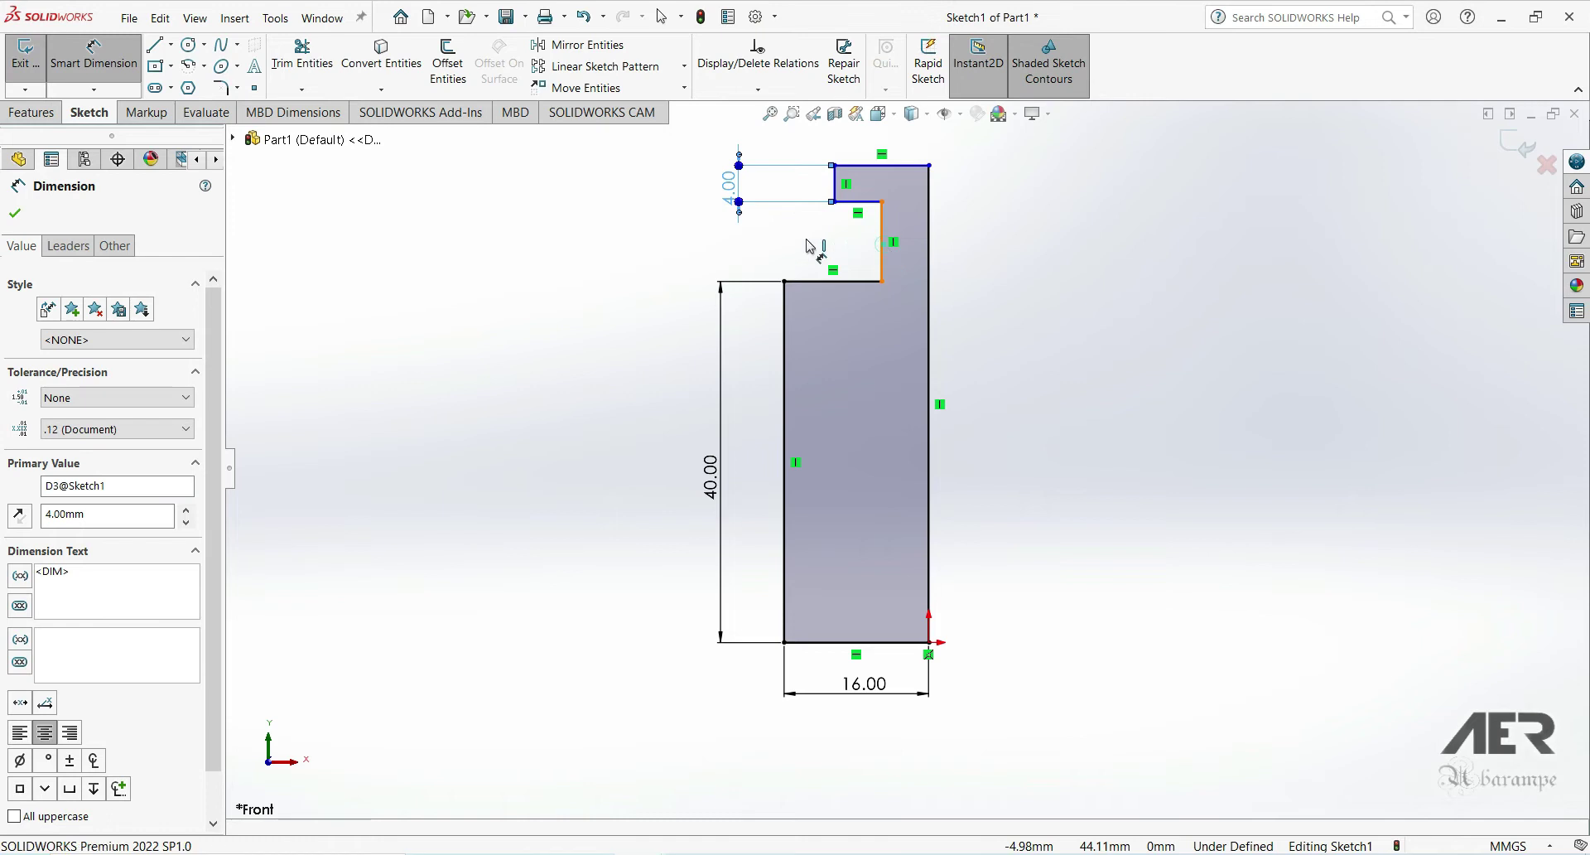
left_click(650, 246)
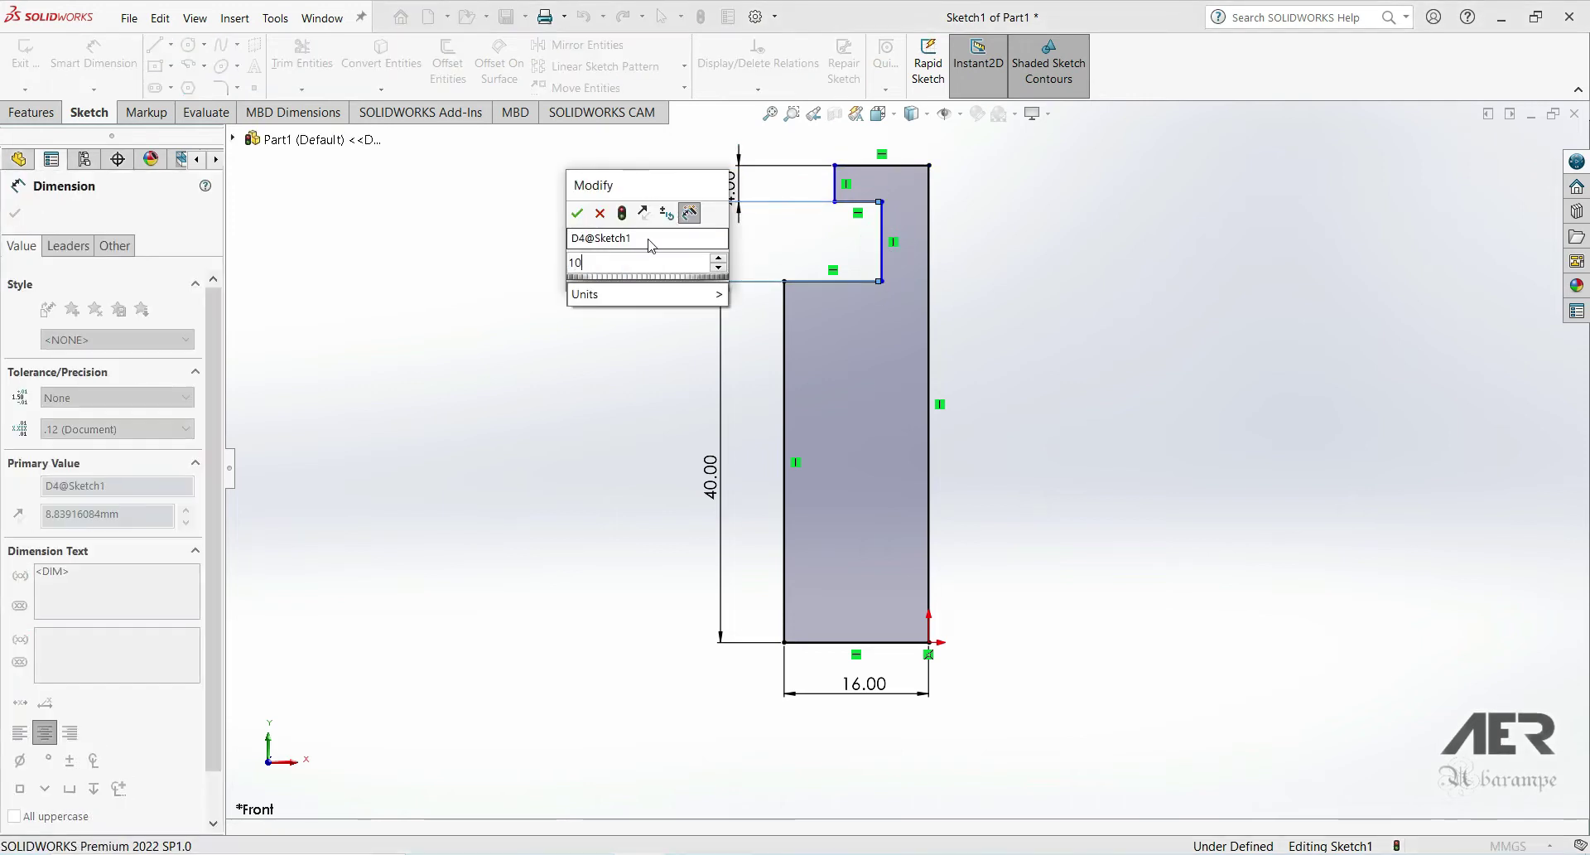
type("10")
key("Return")
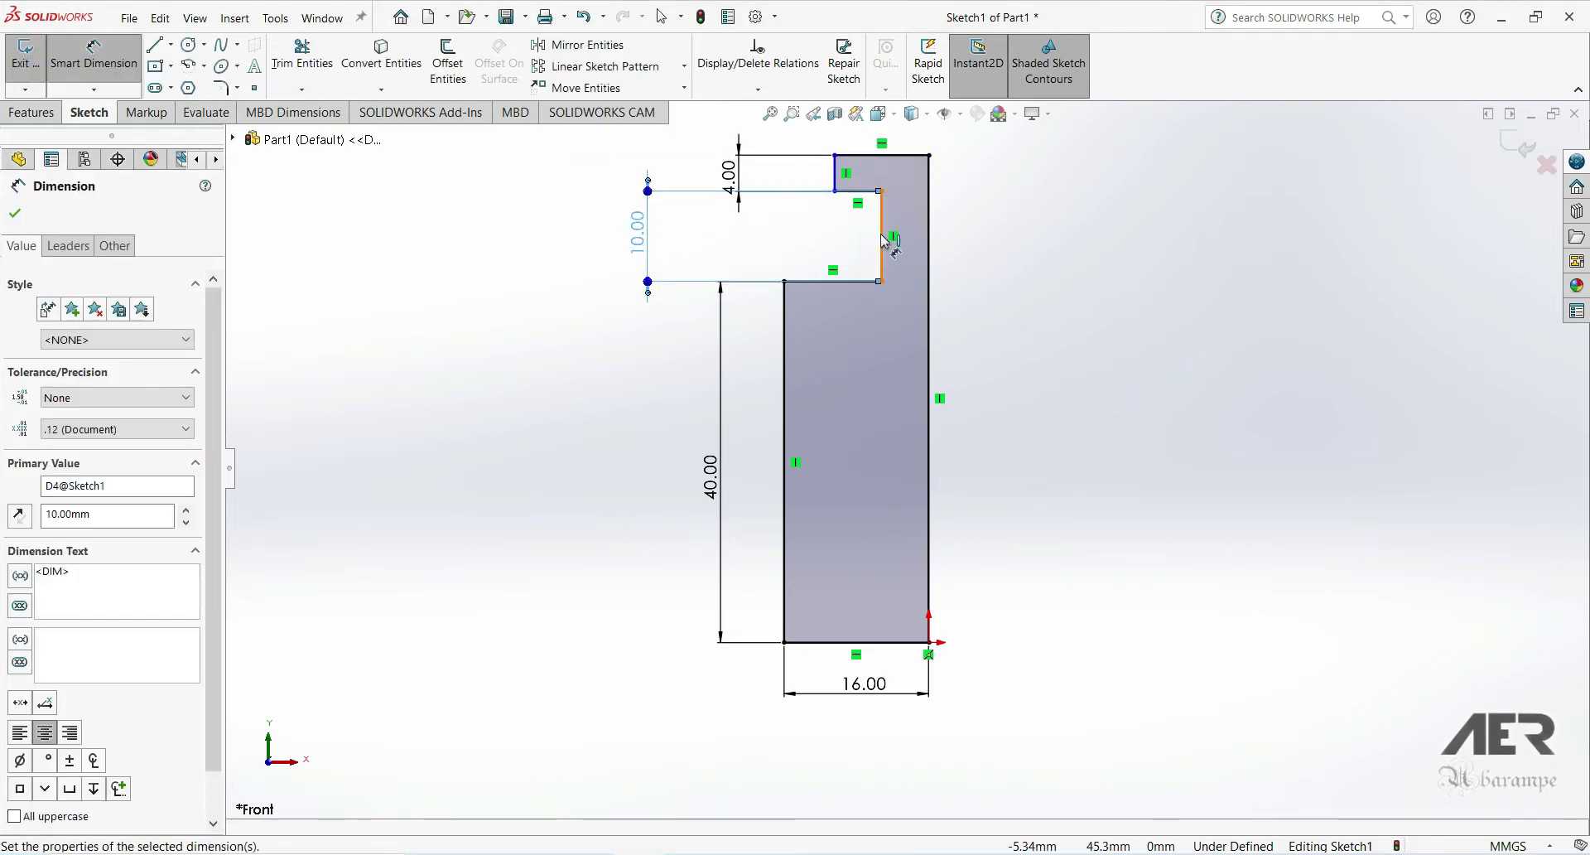
Set the 7 mm step distance and 12 mm top width, then finish dimensioning.
left_click(886, 240)
left_click(930, 249)
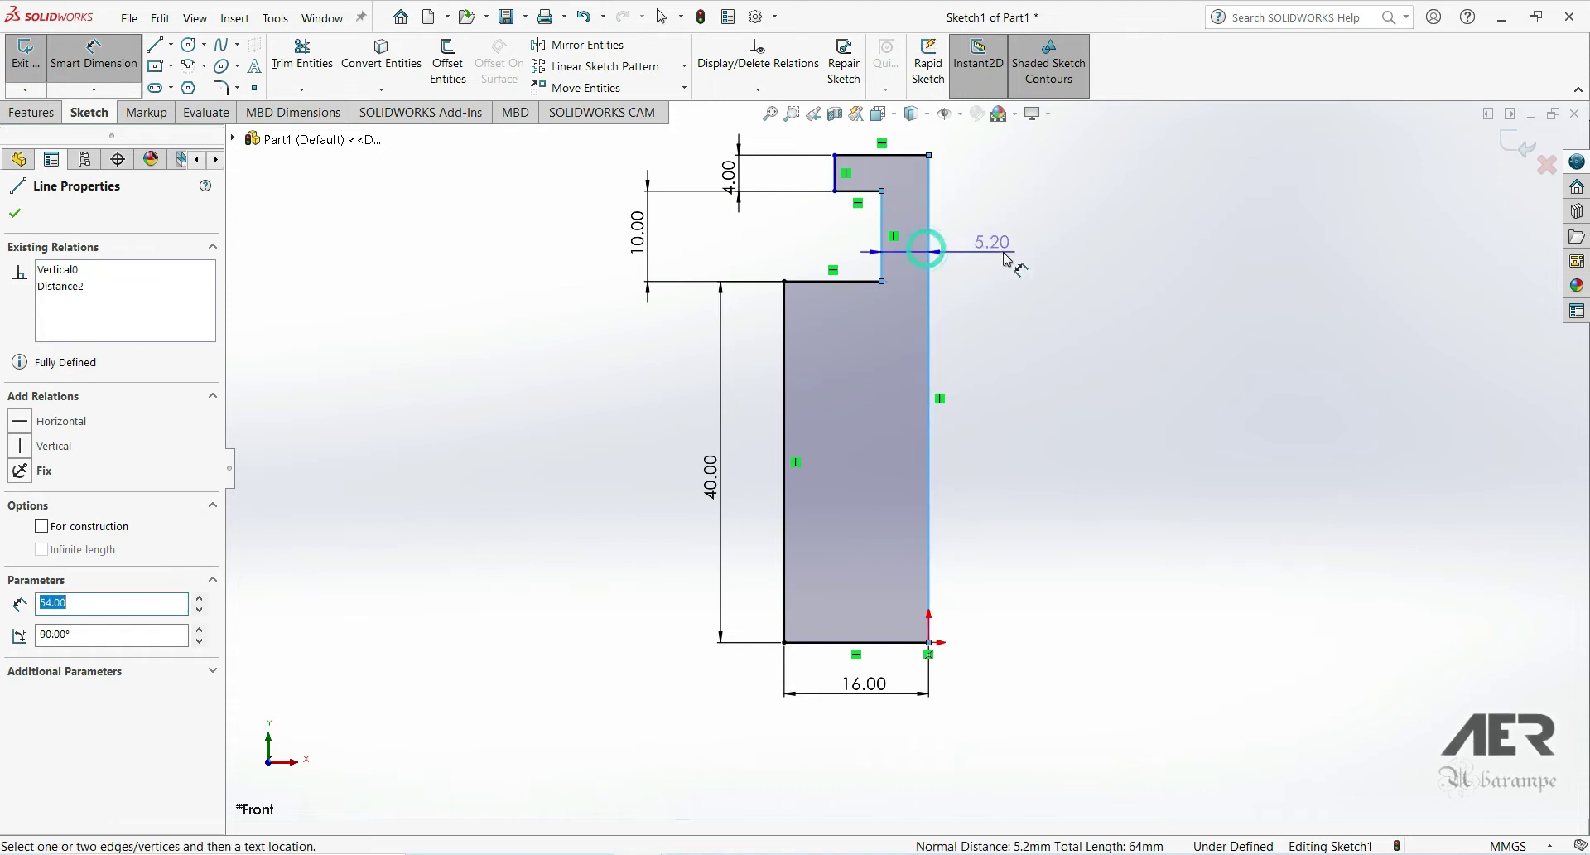
left_click(977, 236)
type("7")
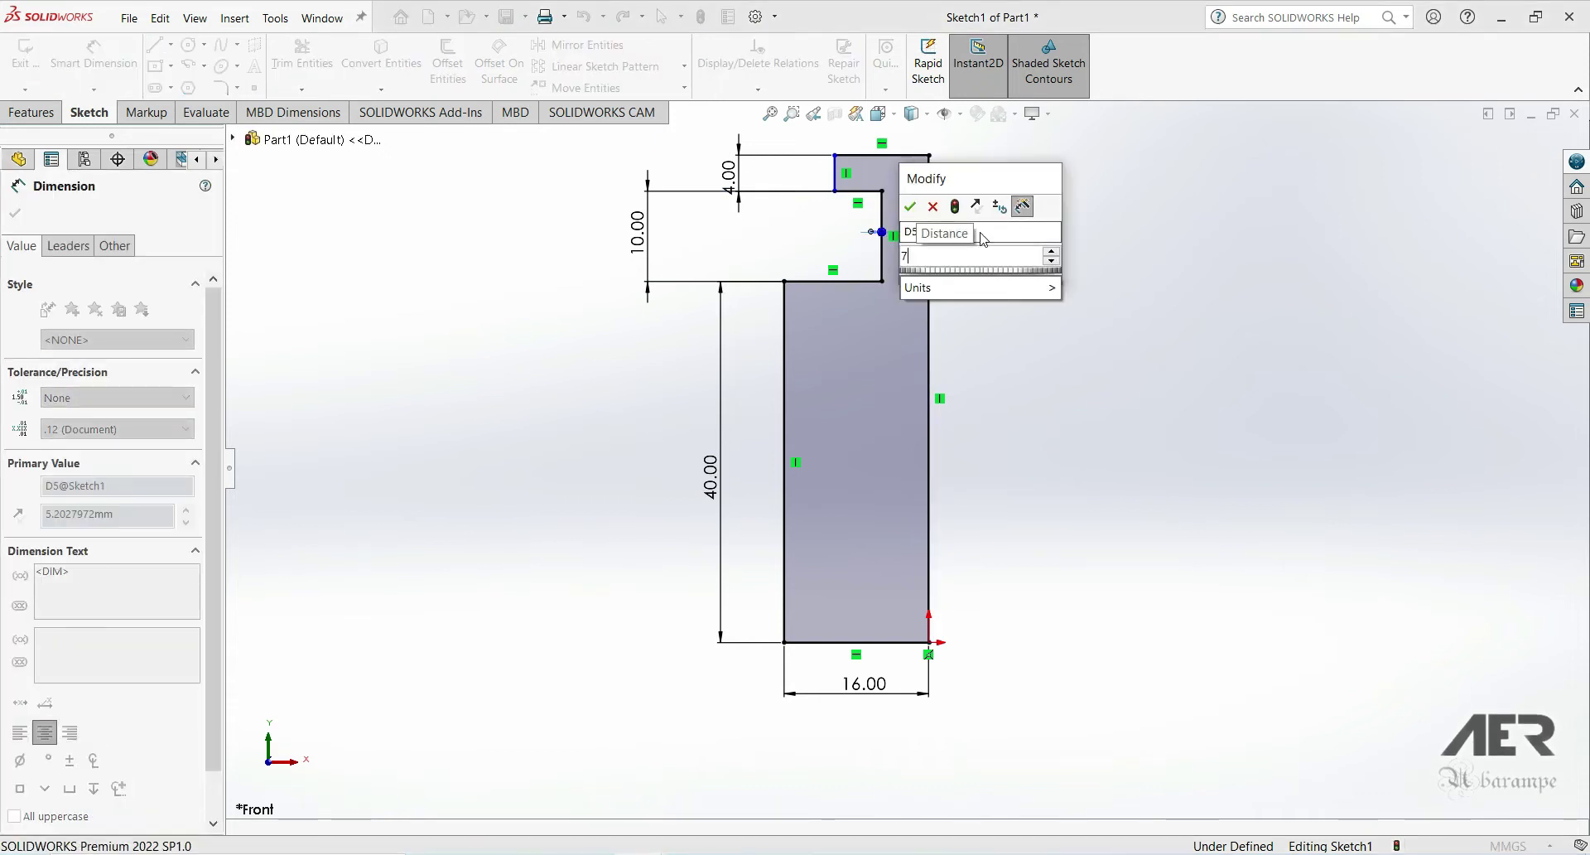
key("Return")
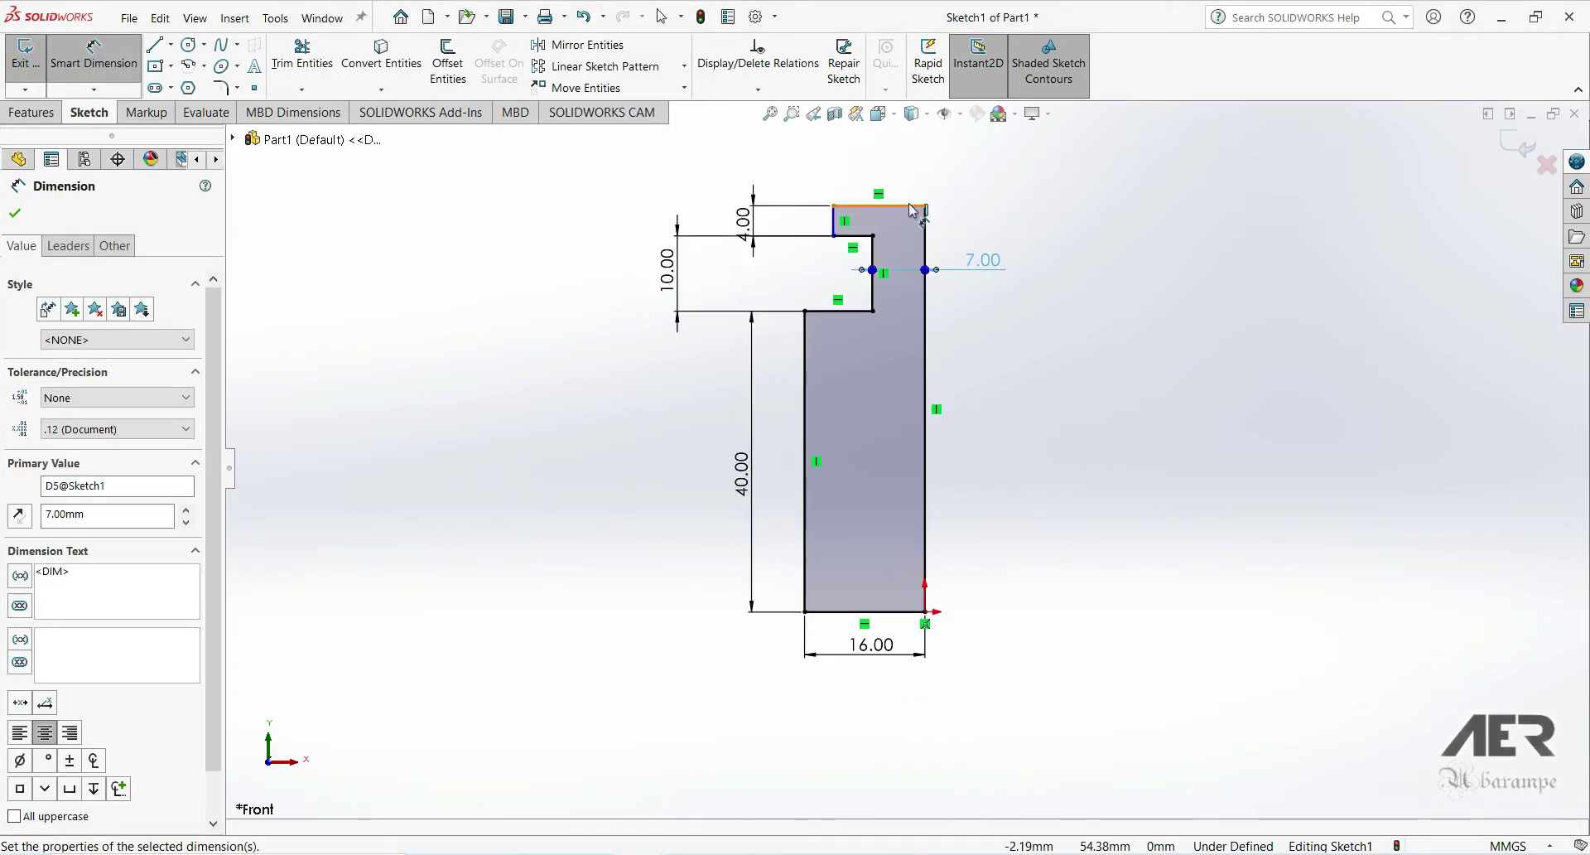
left_click(912, 210)
left_click(903, 171)
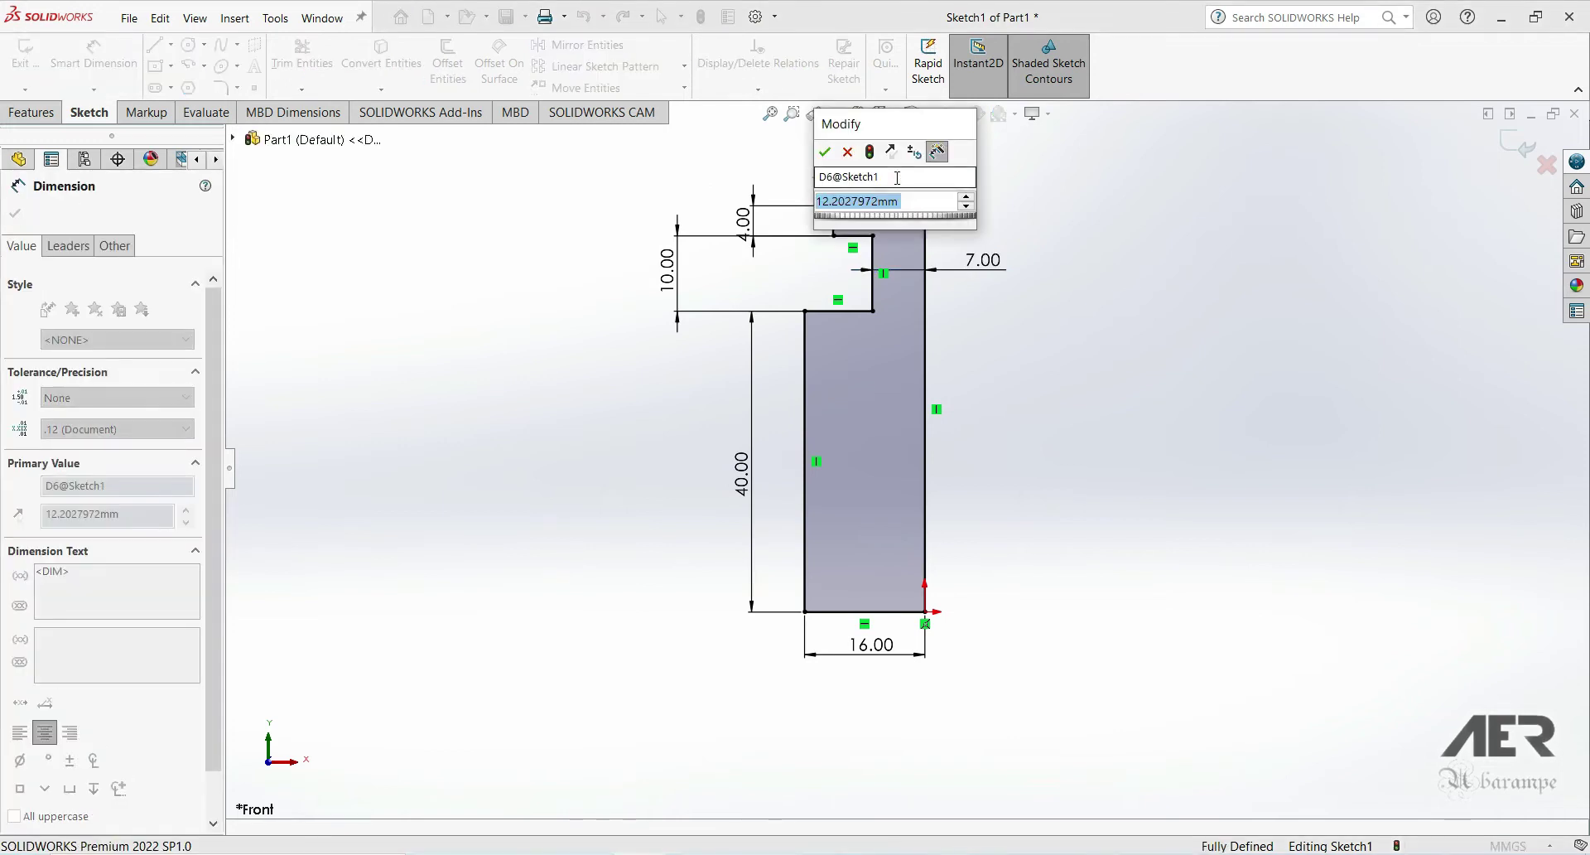
type("12")
key("Return")
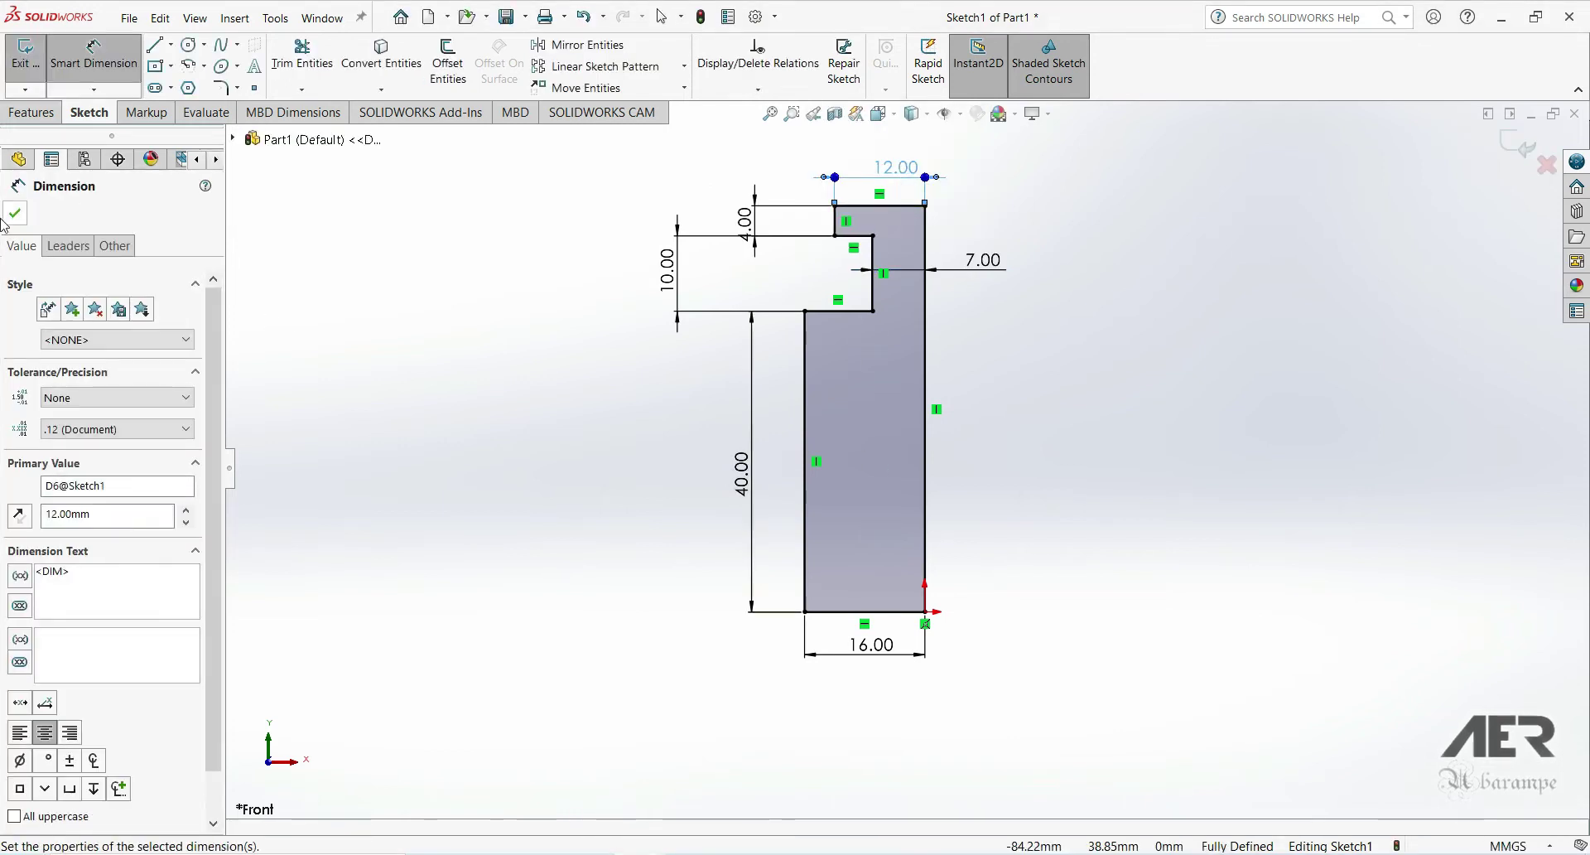
left_click(14, 215)
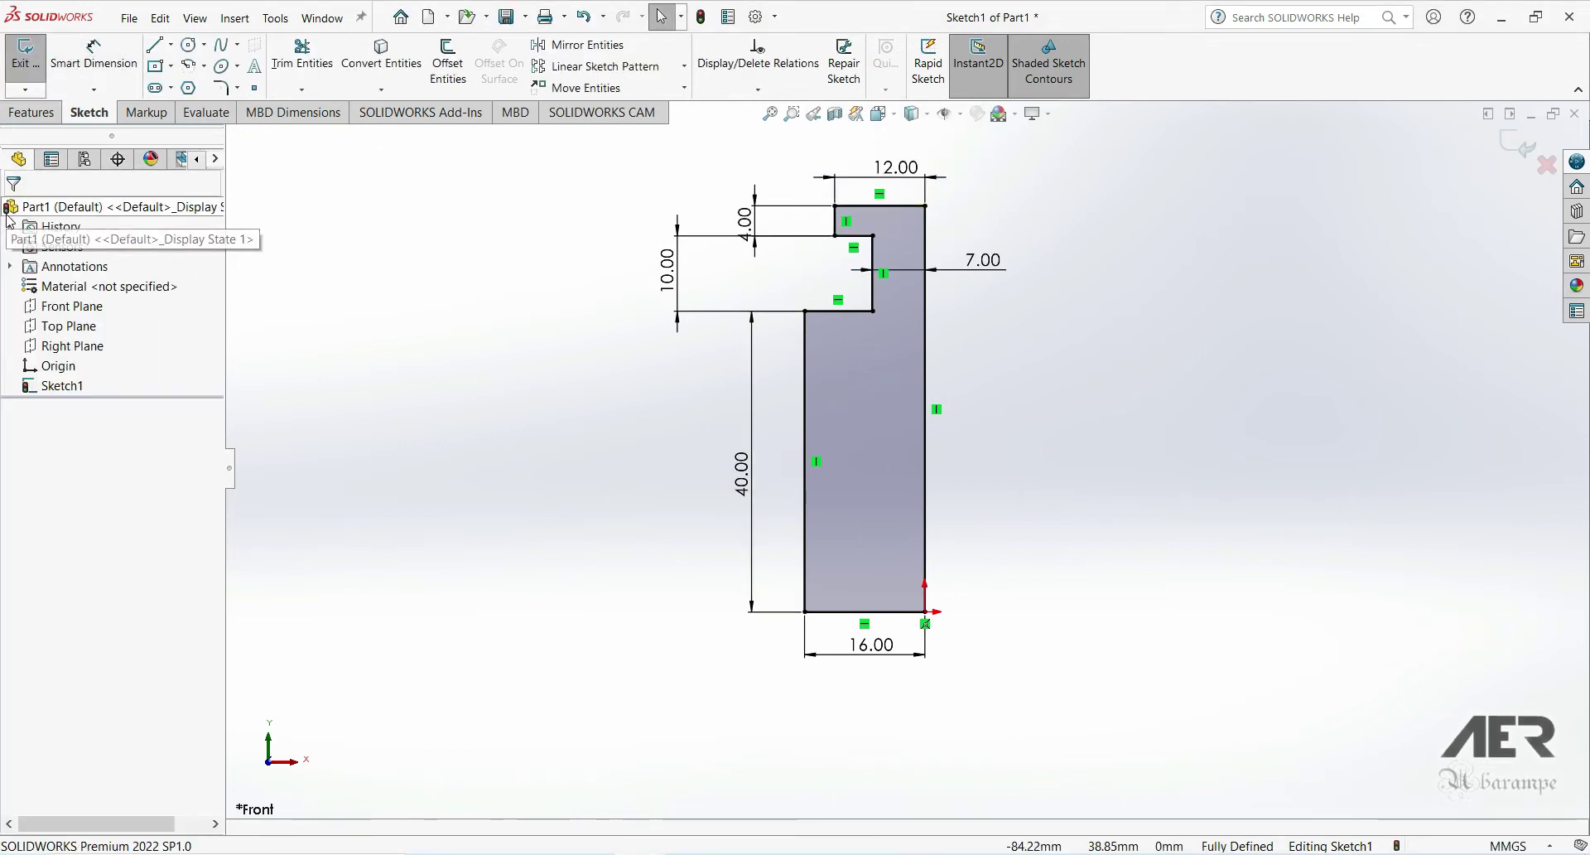
Fillet the sketch corners: 10 mm bottom-left, 8 mm inner step, 2 mm top-left.
left_click(220, 89)
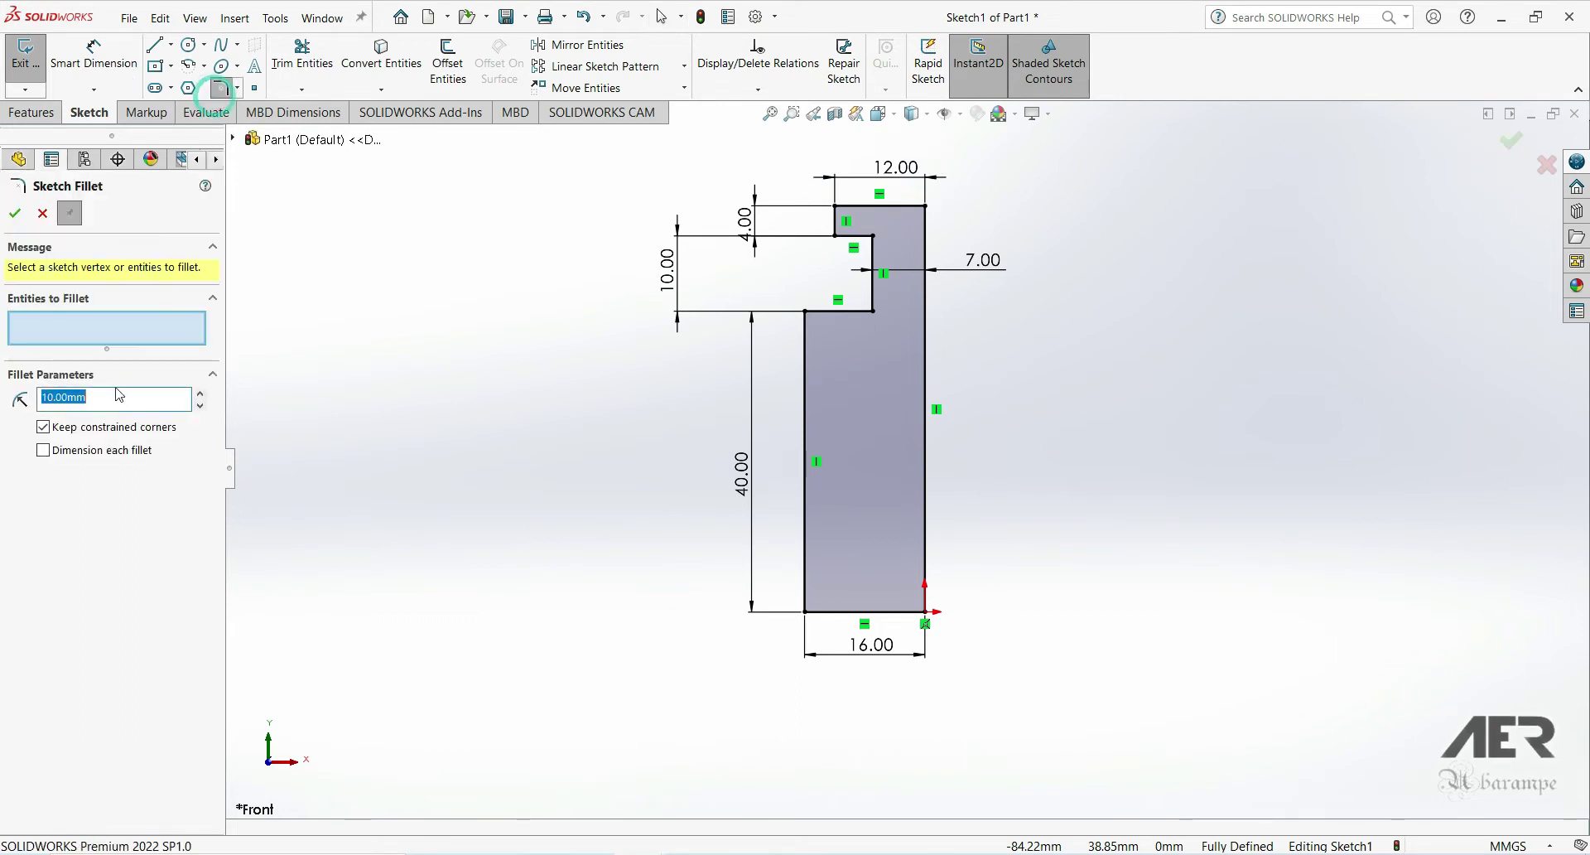
left_click(806, 614)
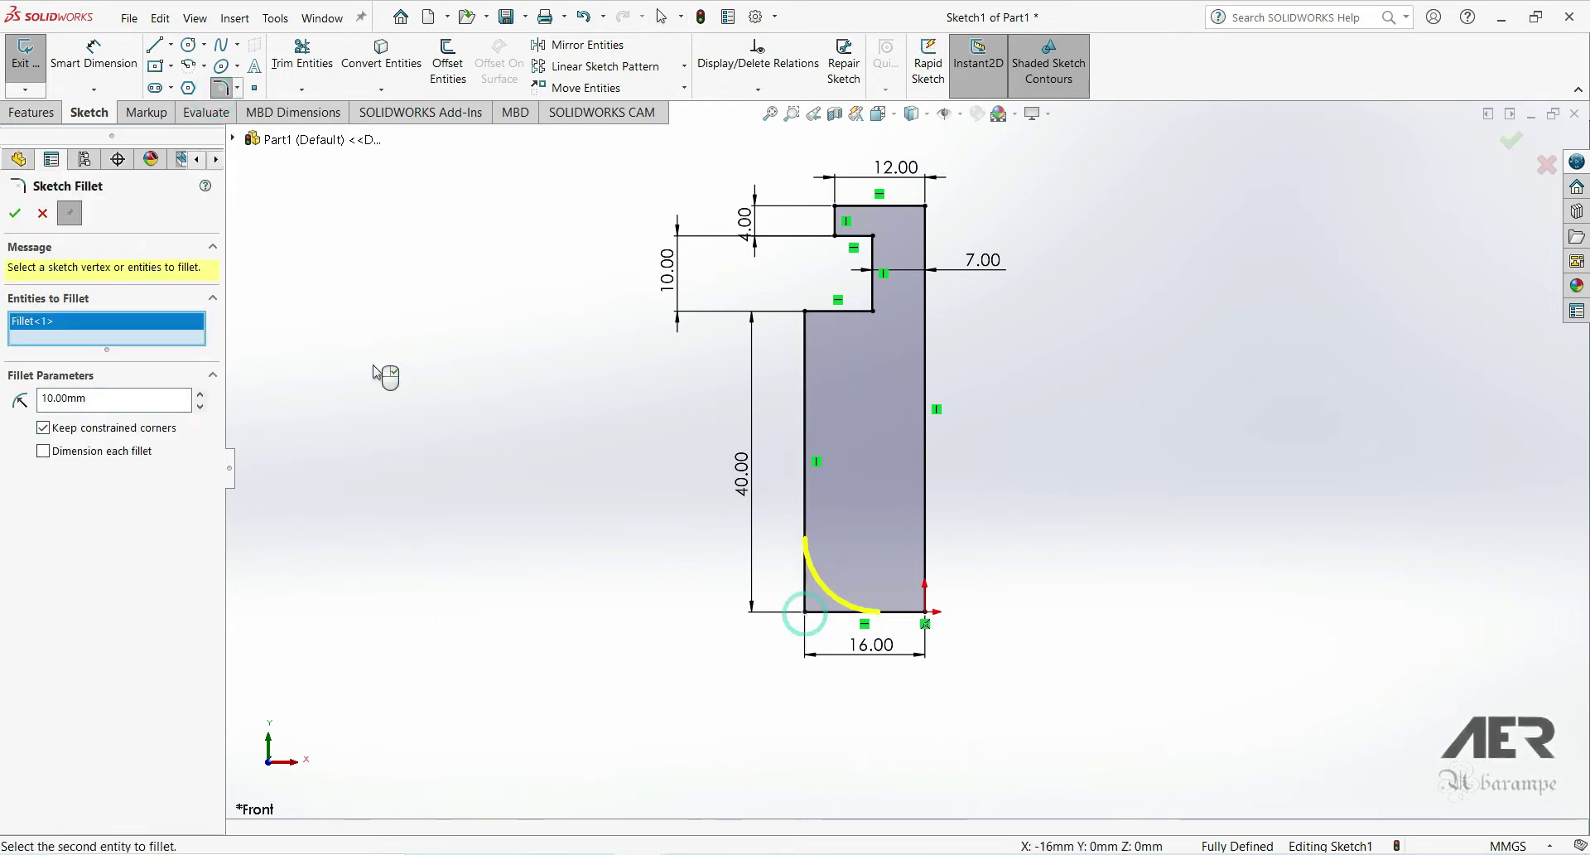
left_click(15, 215)
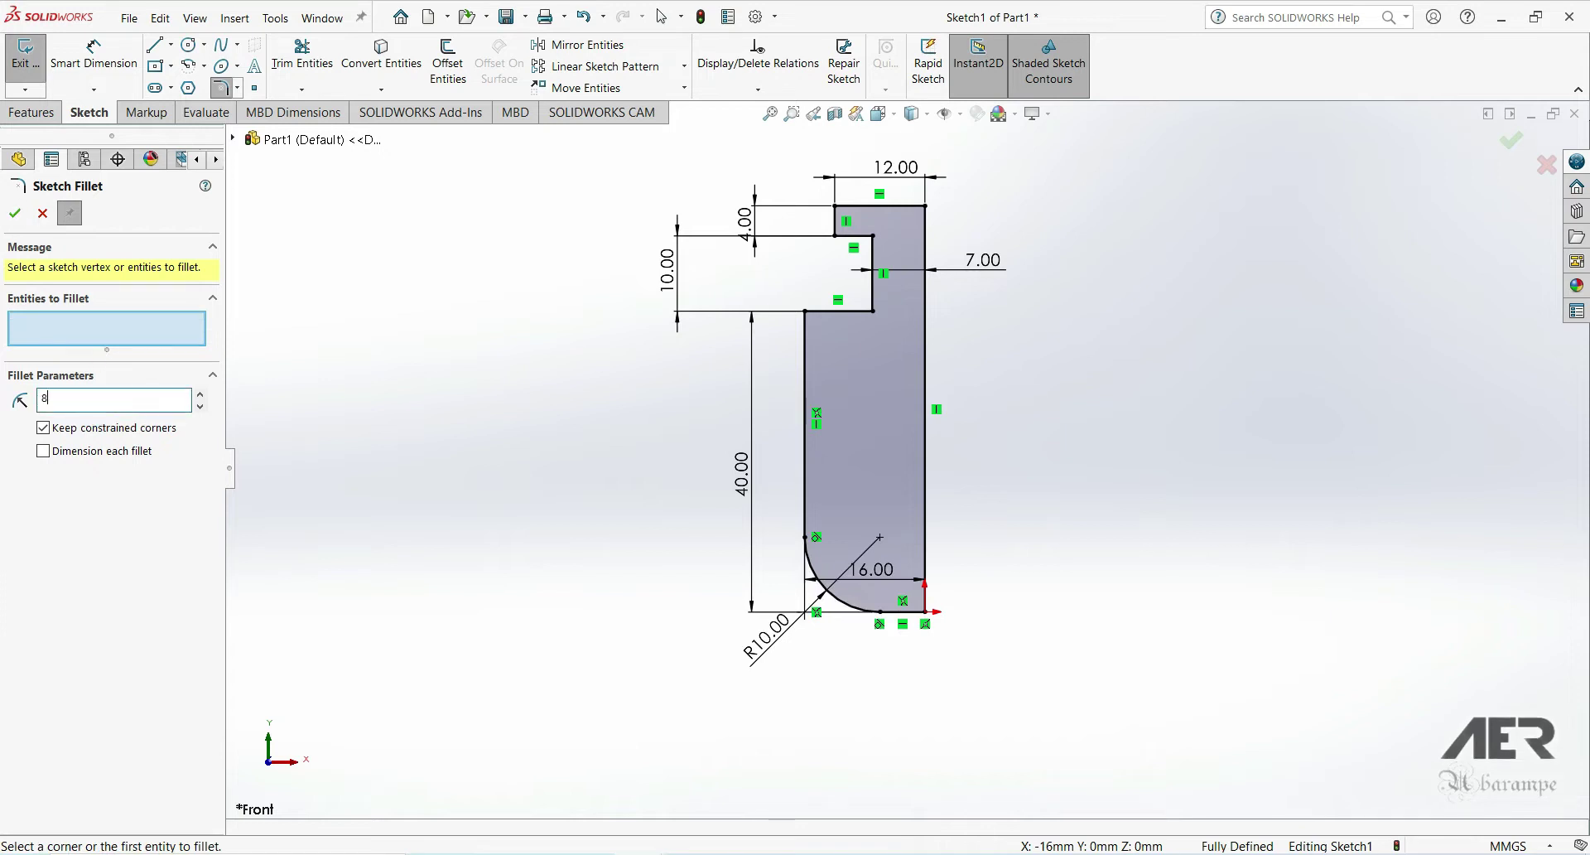
left_click(805, 312)
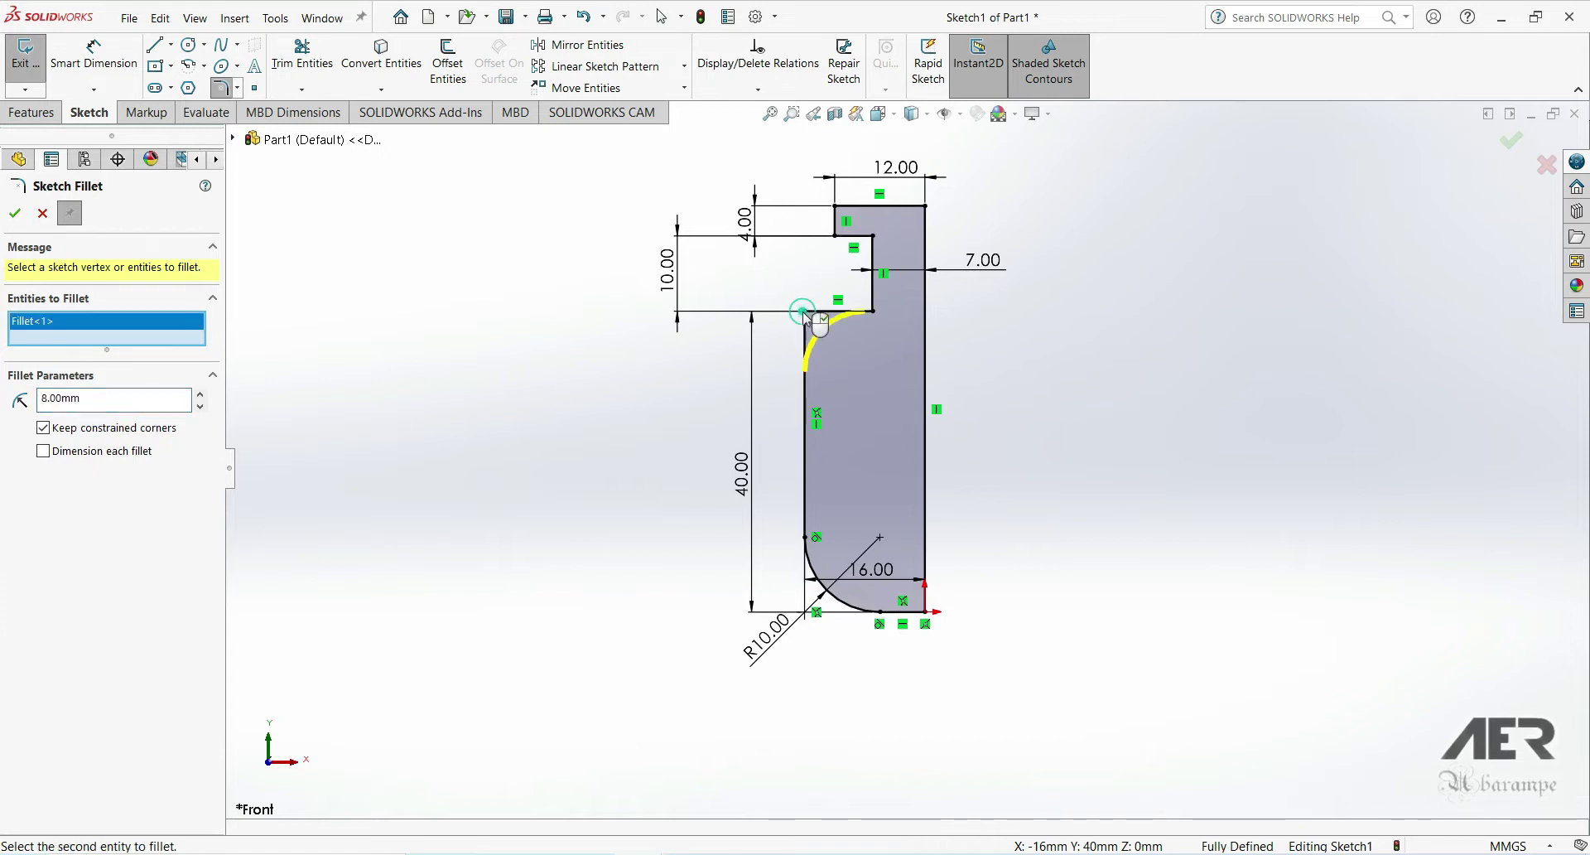
left_click(15, 215)
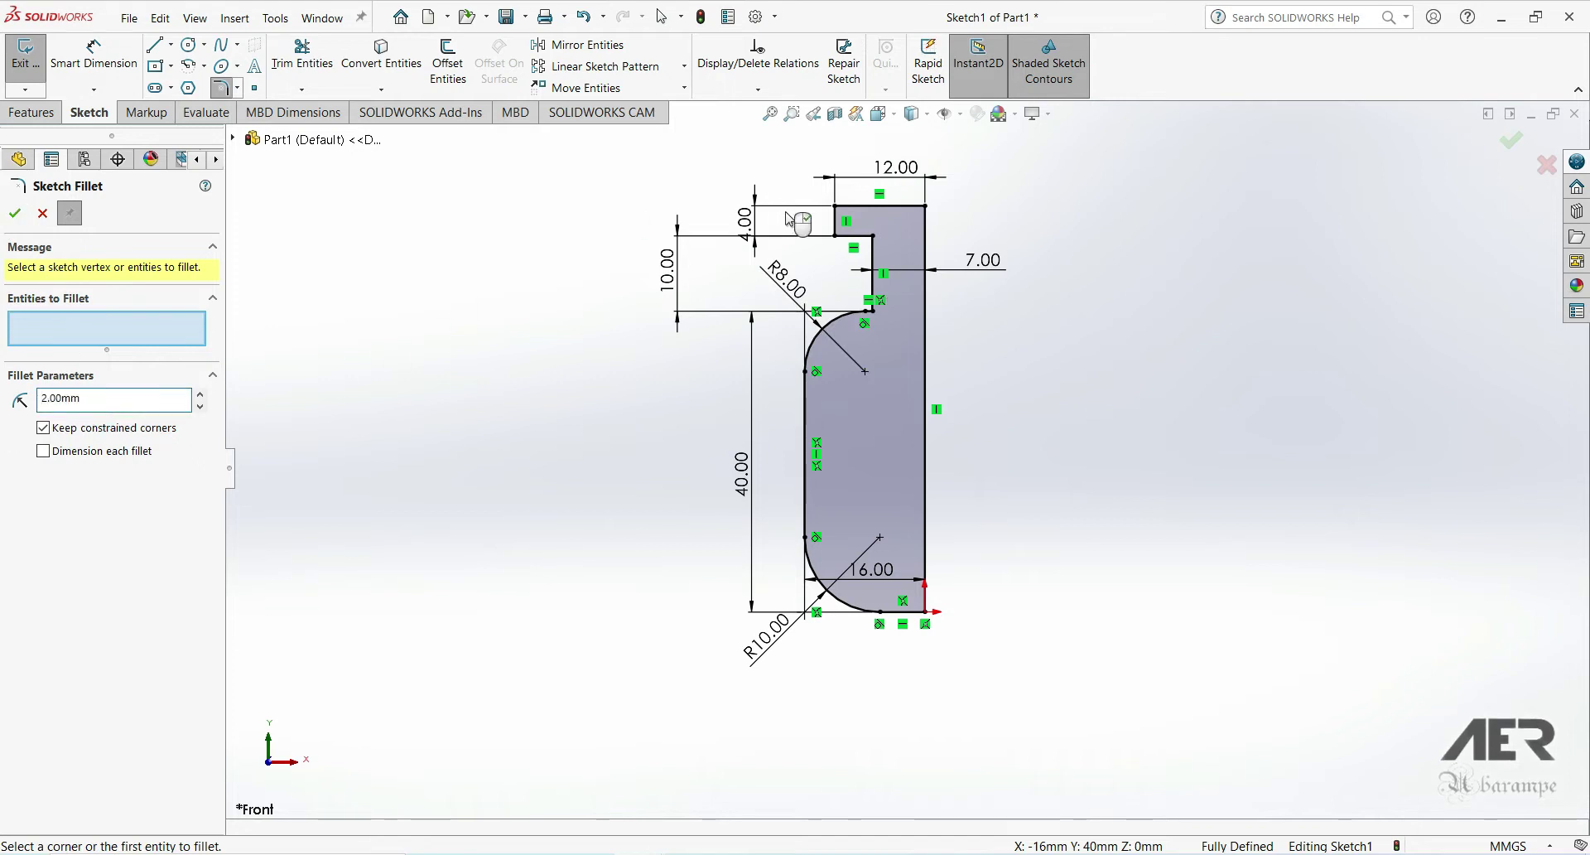
left_click(834, 213)
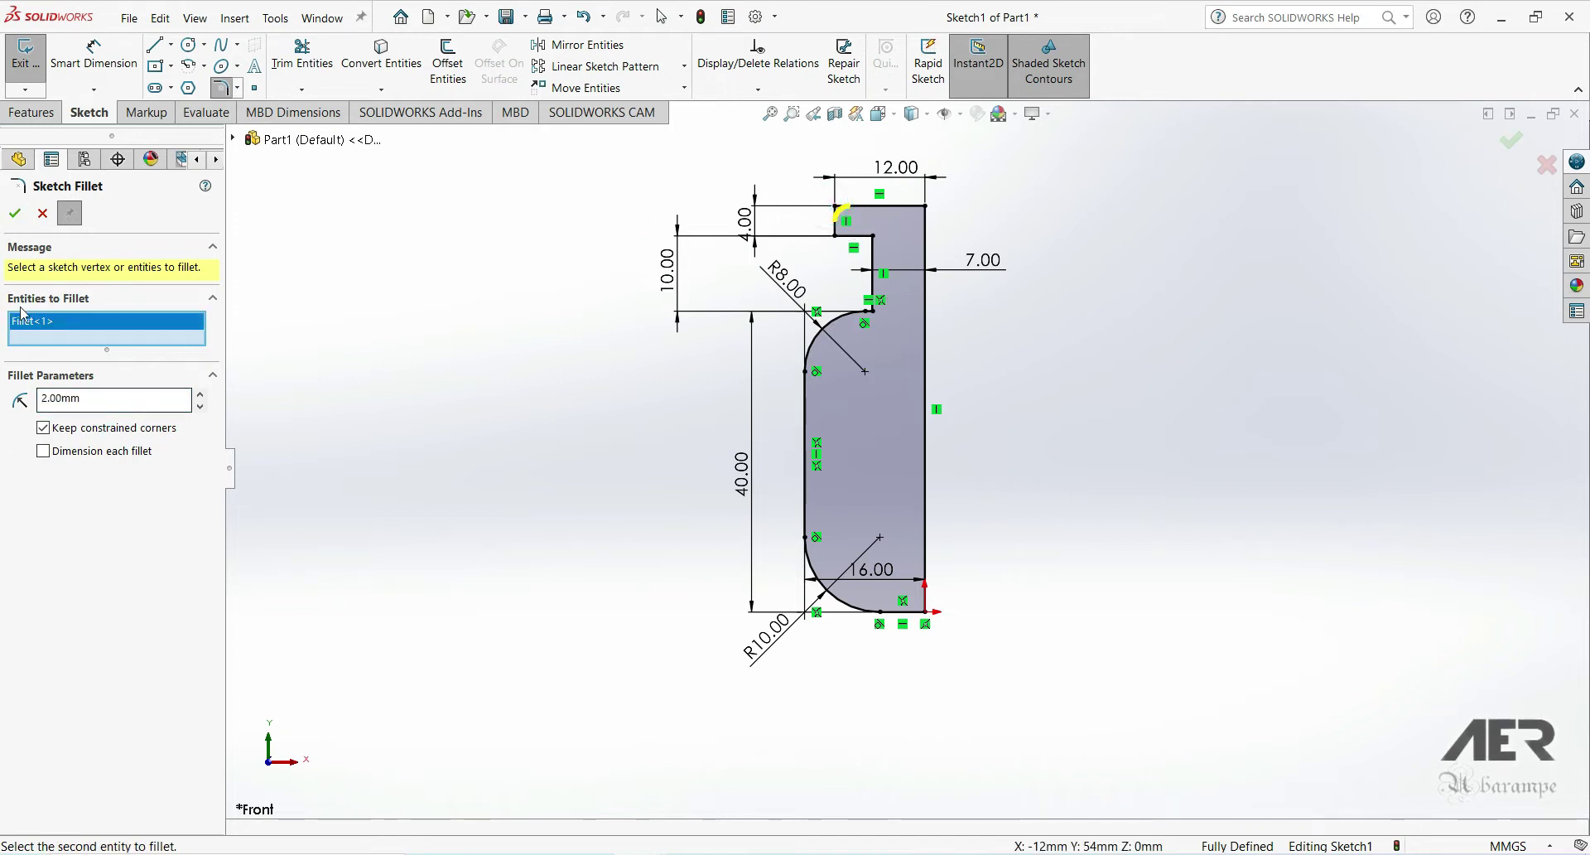
left_click(15, 215)
left_click(15, 215)
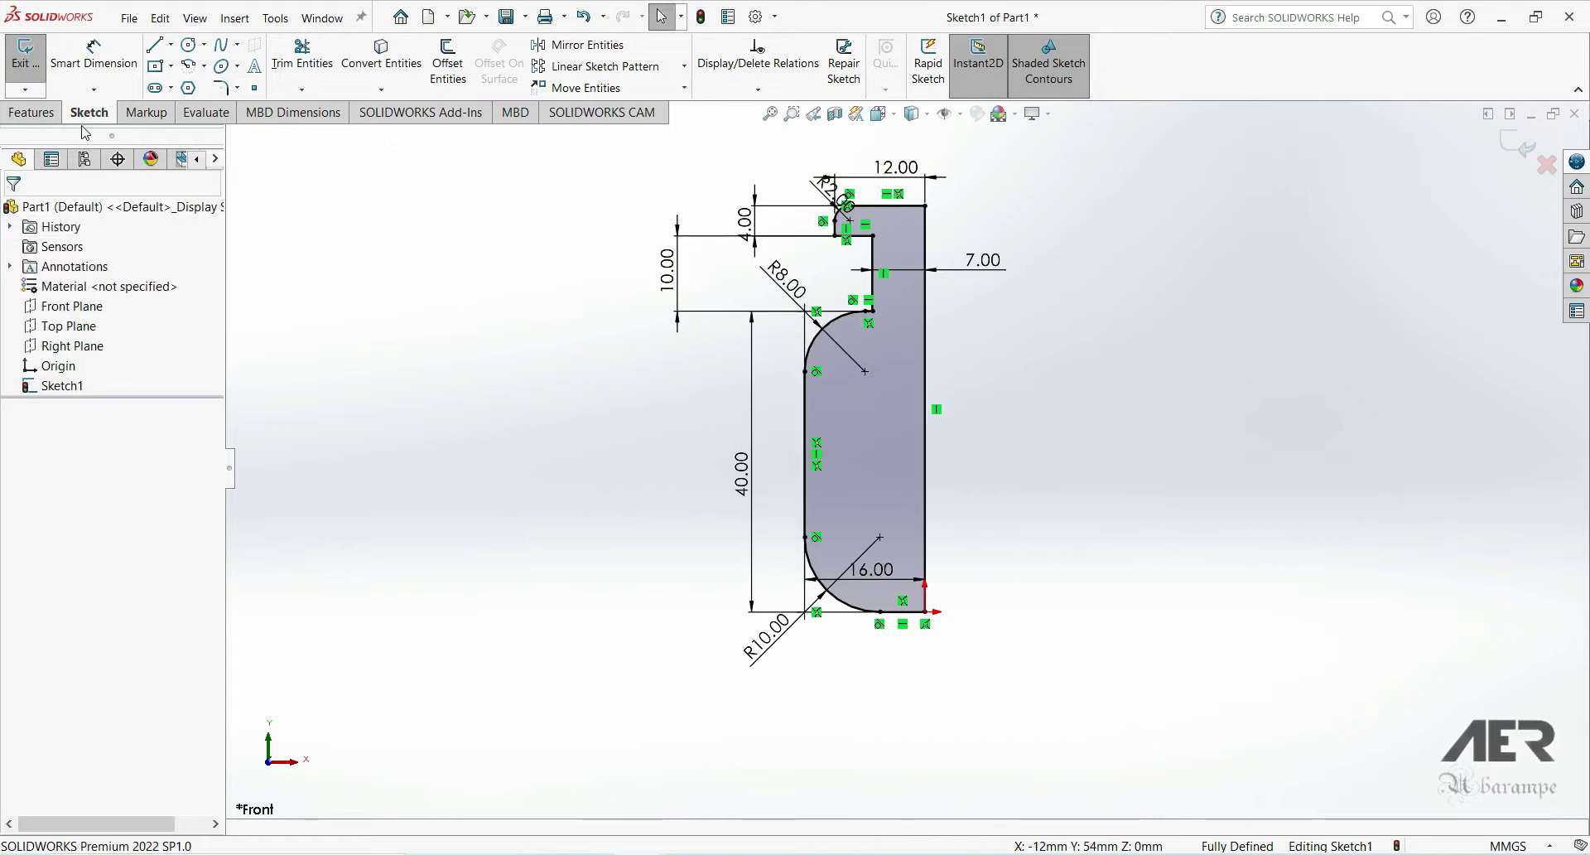
Revolve the profile 360° around its vertical line into a solid joystick.
left_click(47, 115)
left_click(99, 63)
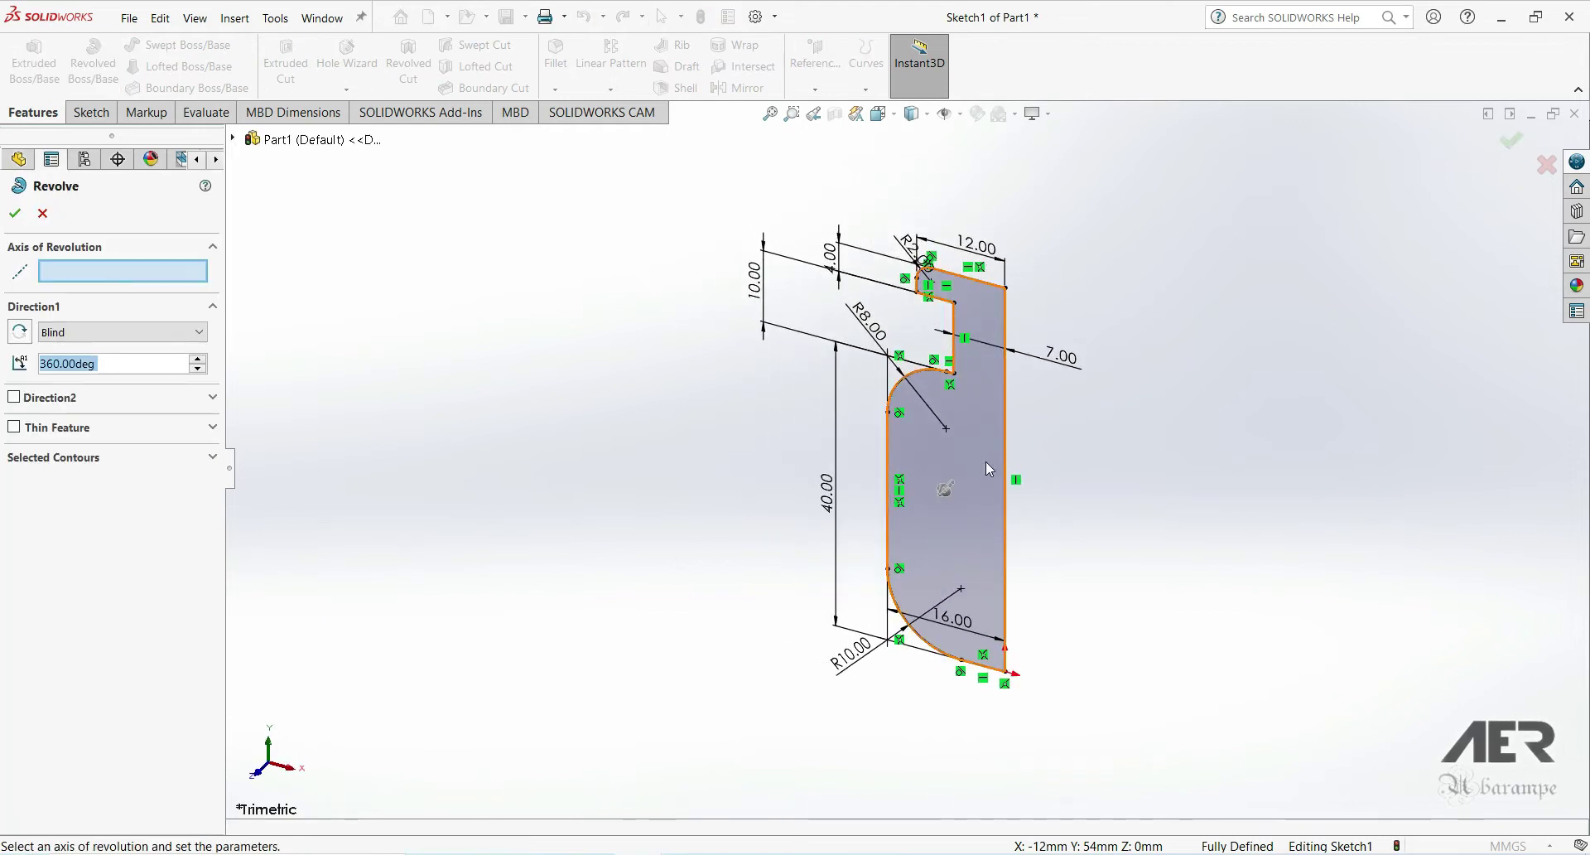
left_click(1005, 471)
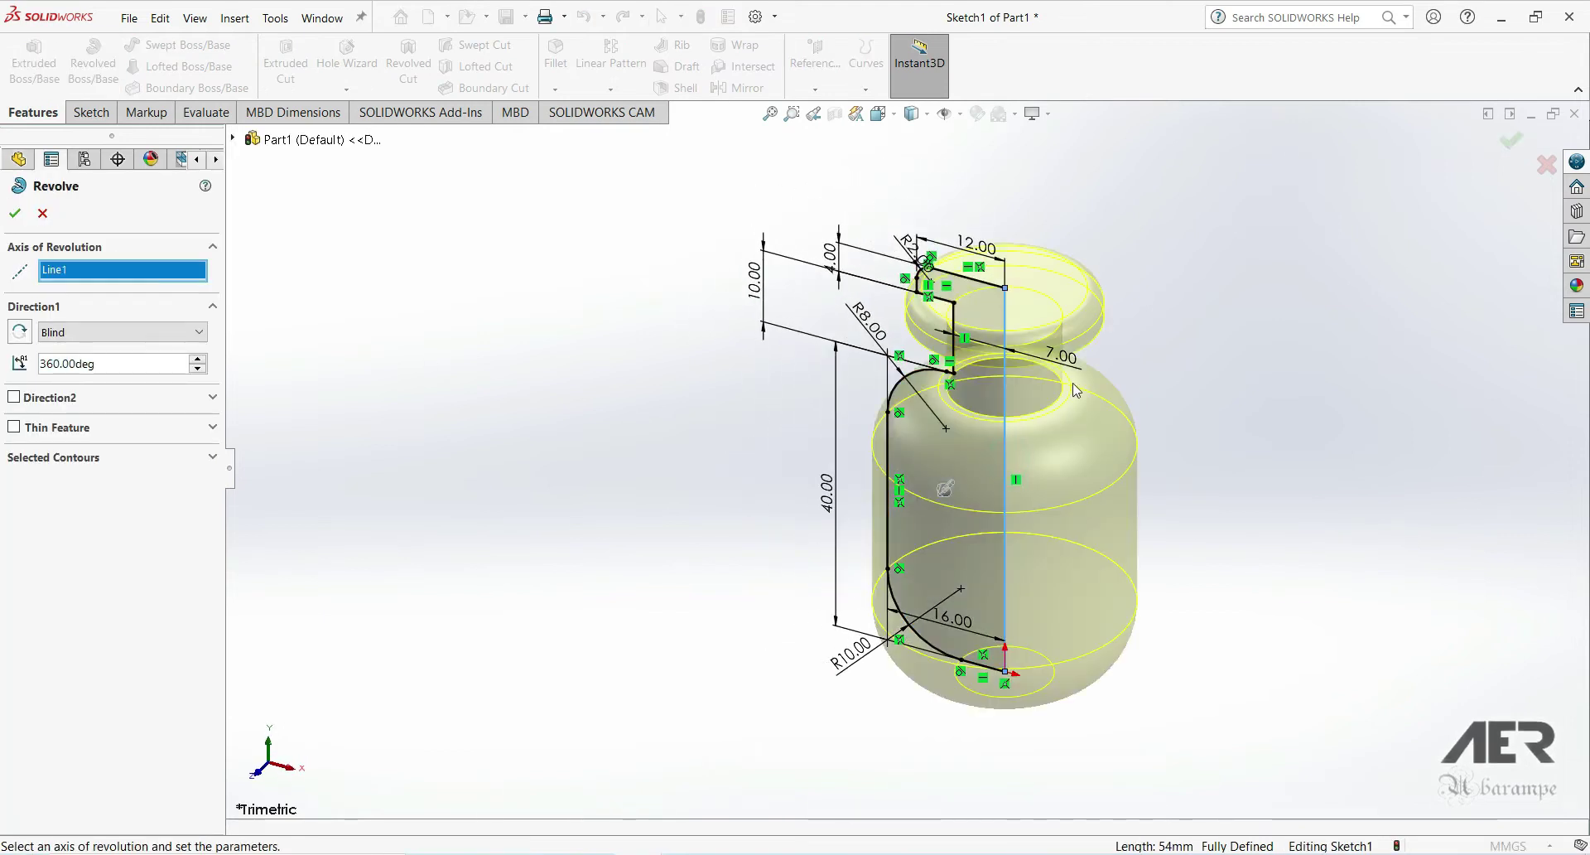
left_click(8, 217)
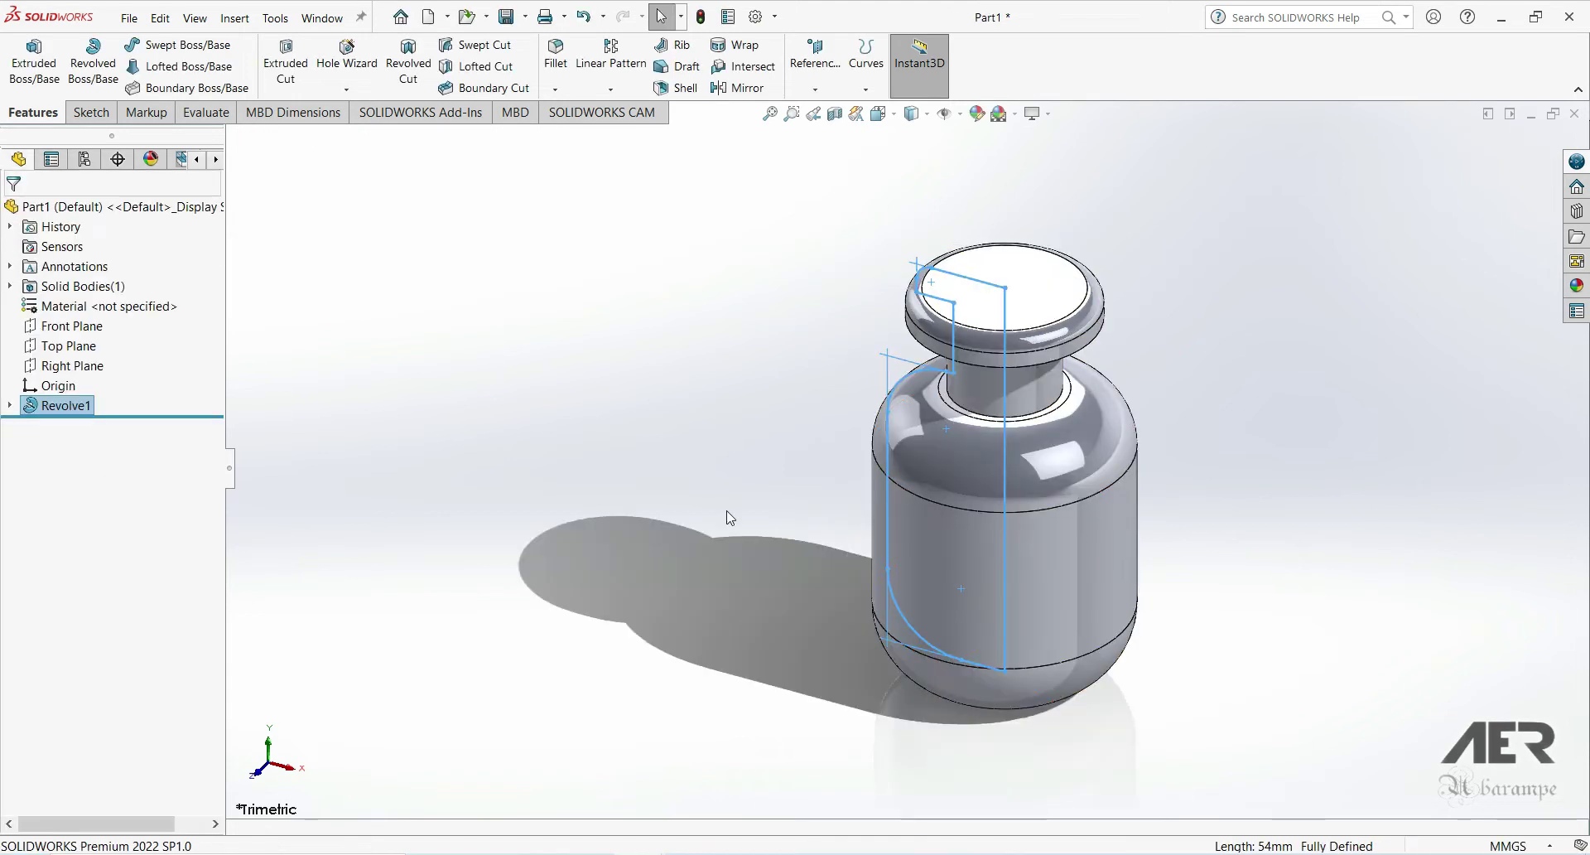
Apply the dark grey medium gloss plastic appearance to the joystick.
left_click(1576, 285)
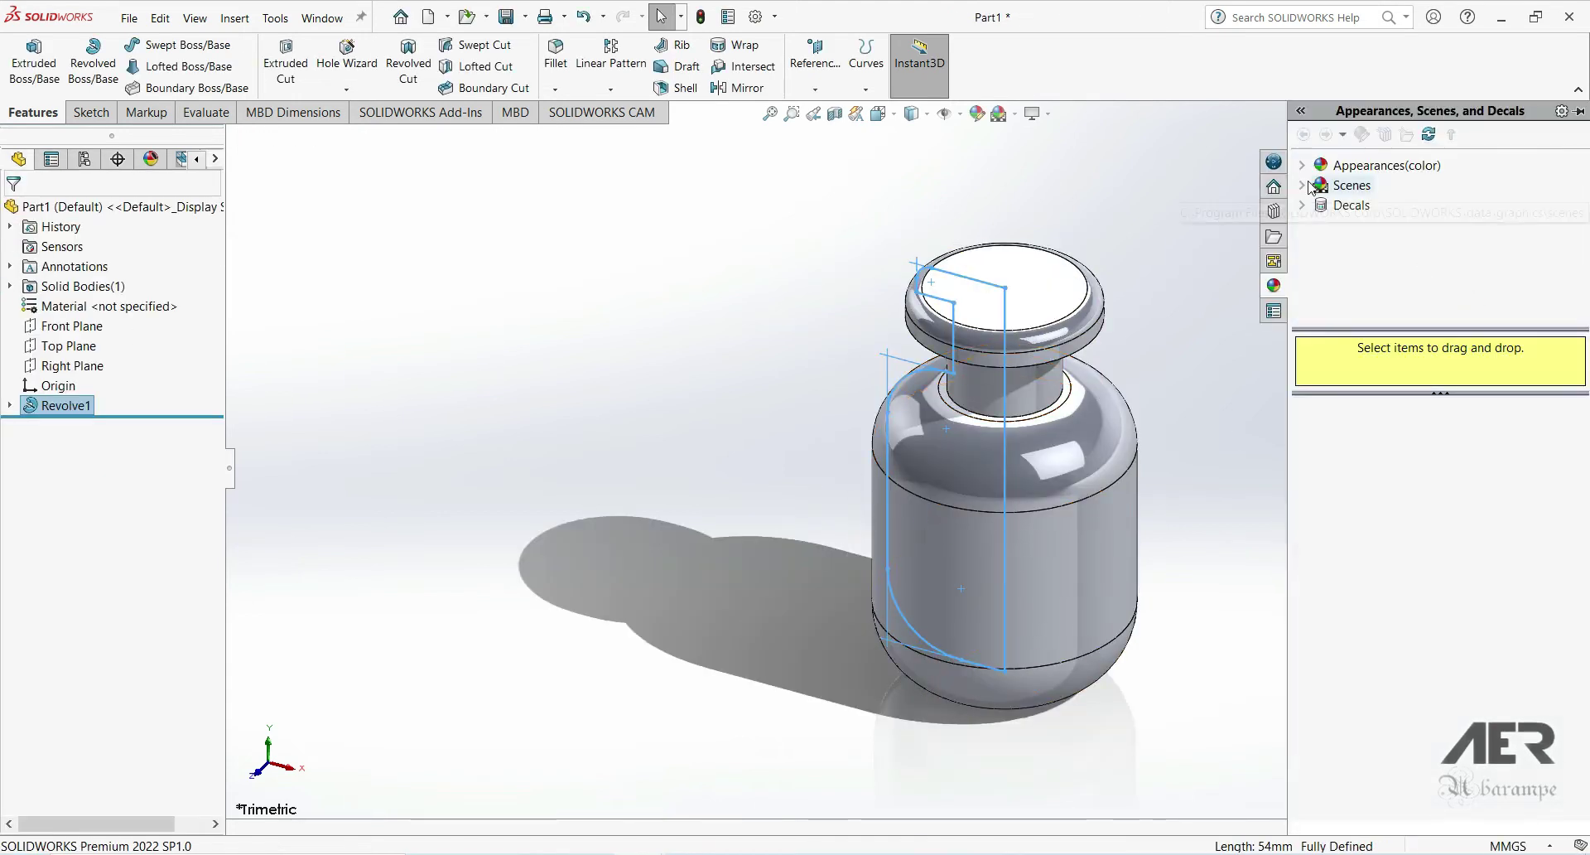
left_click(1301, 166)
left_click(1366, 185)
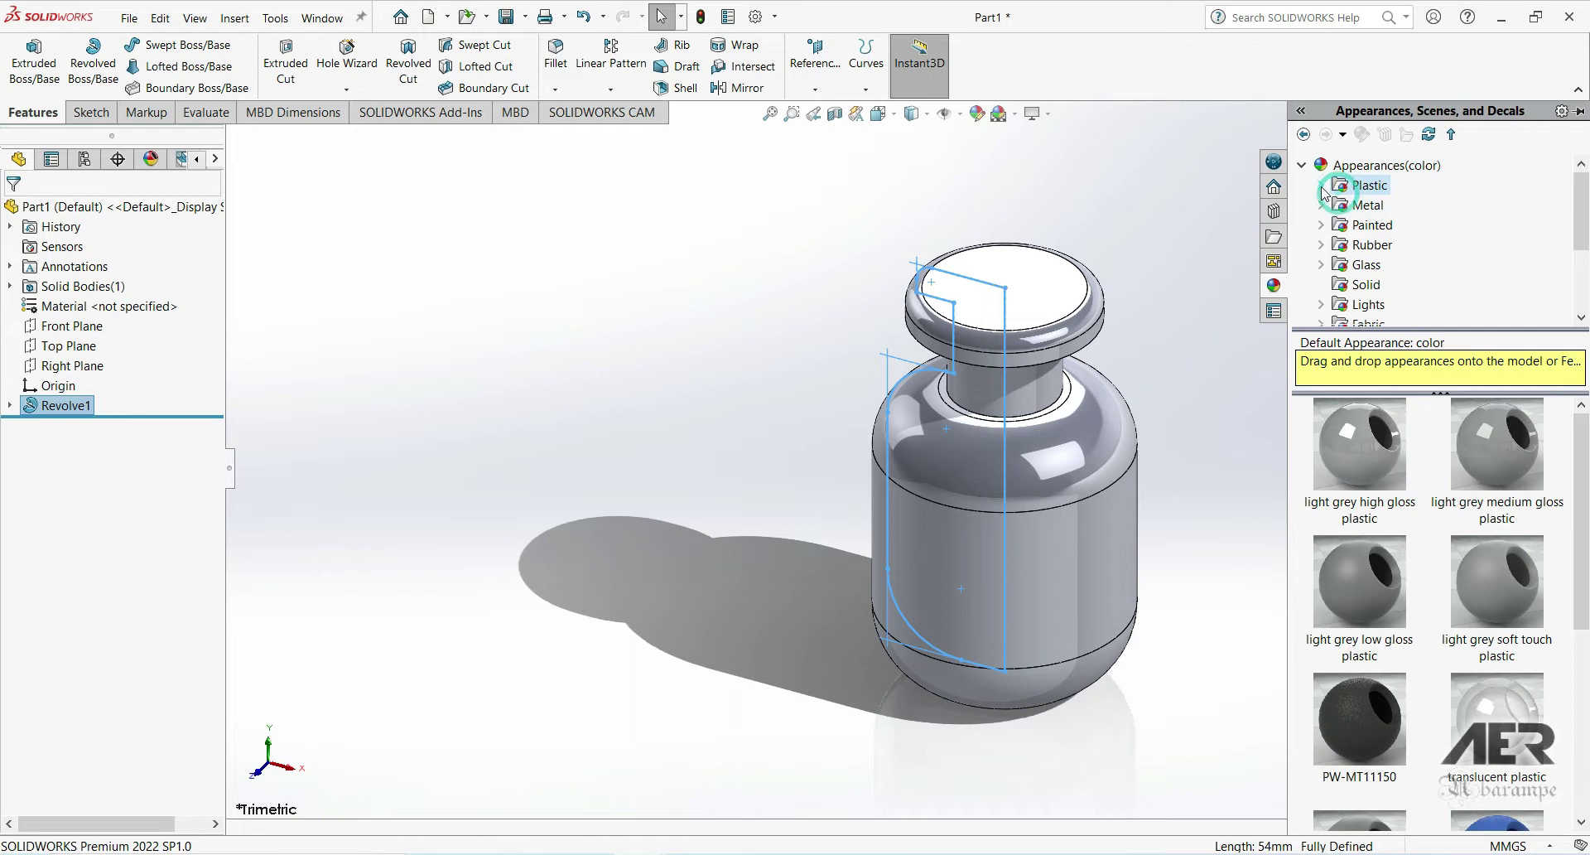
left_click(1321, 186)
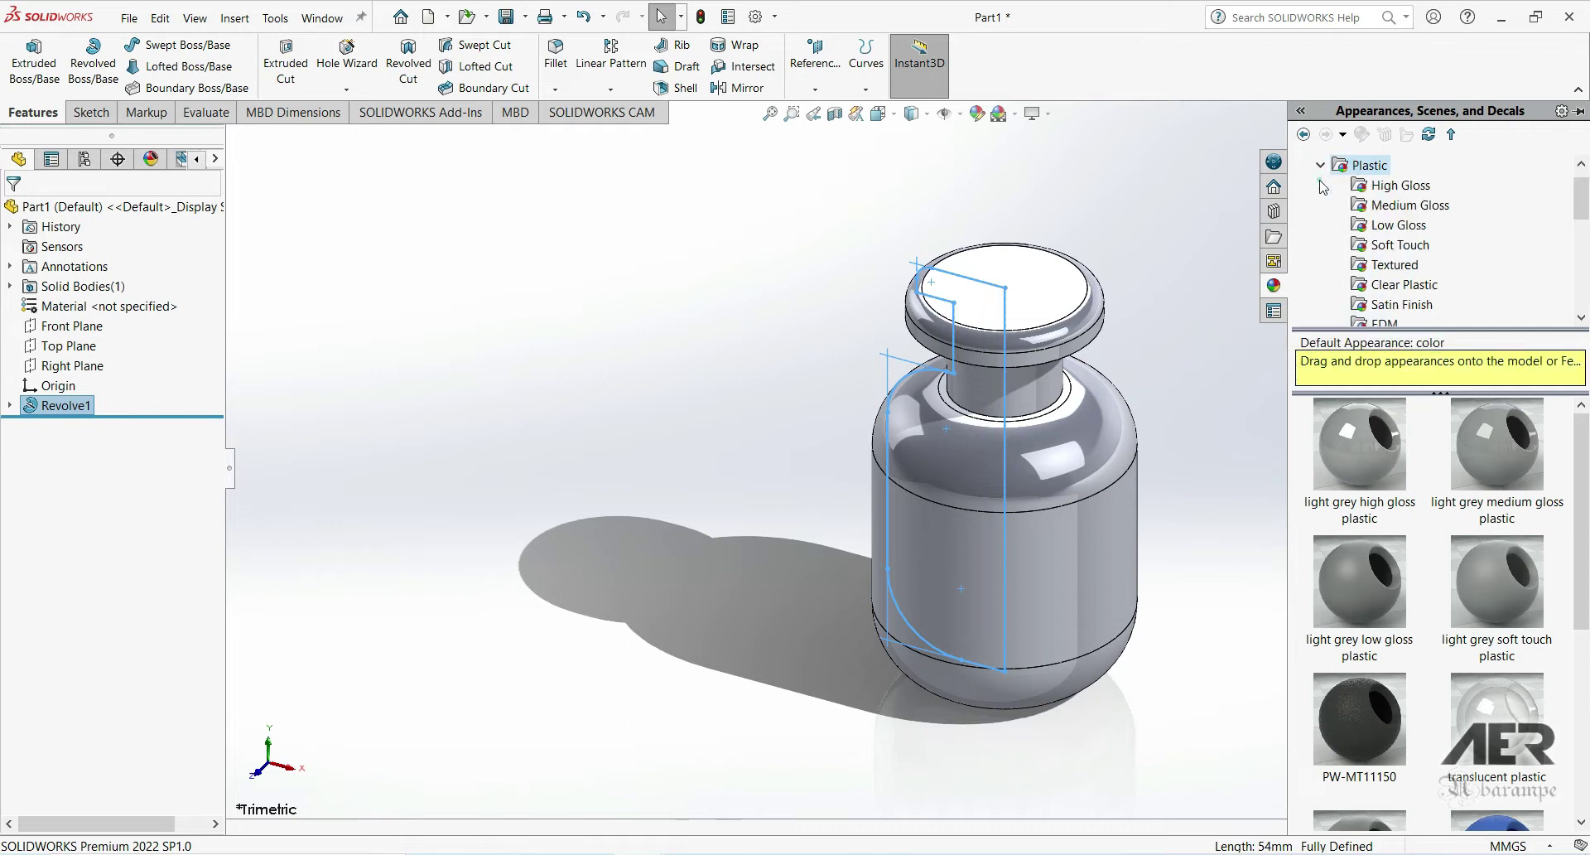
left_click(1368, 213)
double_click(1363, 724)
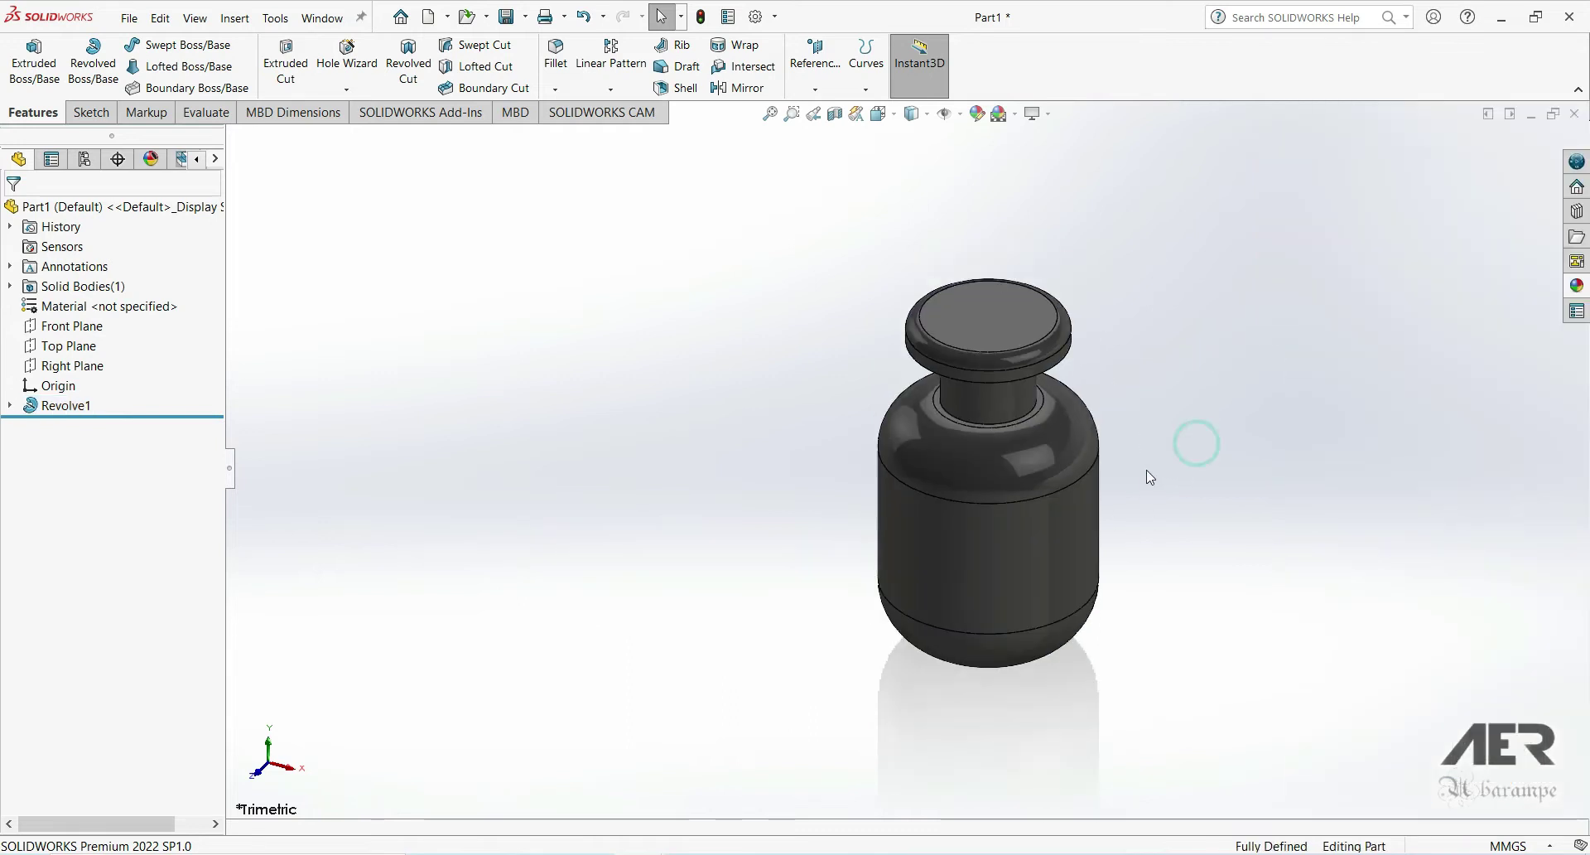
Save the part as 'Joystick 2022' and switch to the Games Controller Assembly 2022.
left_click(506, 16)
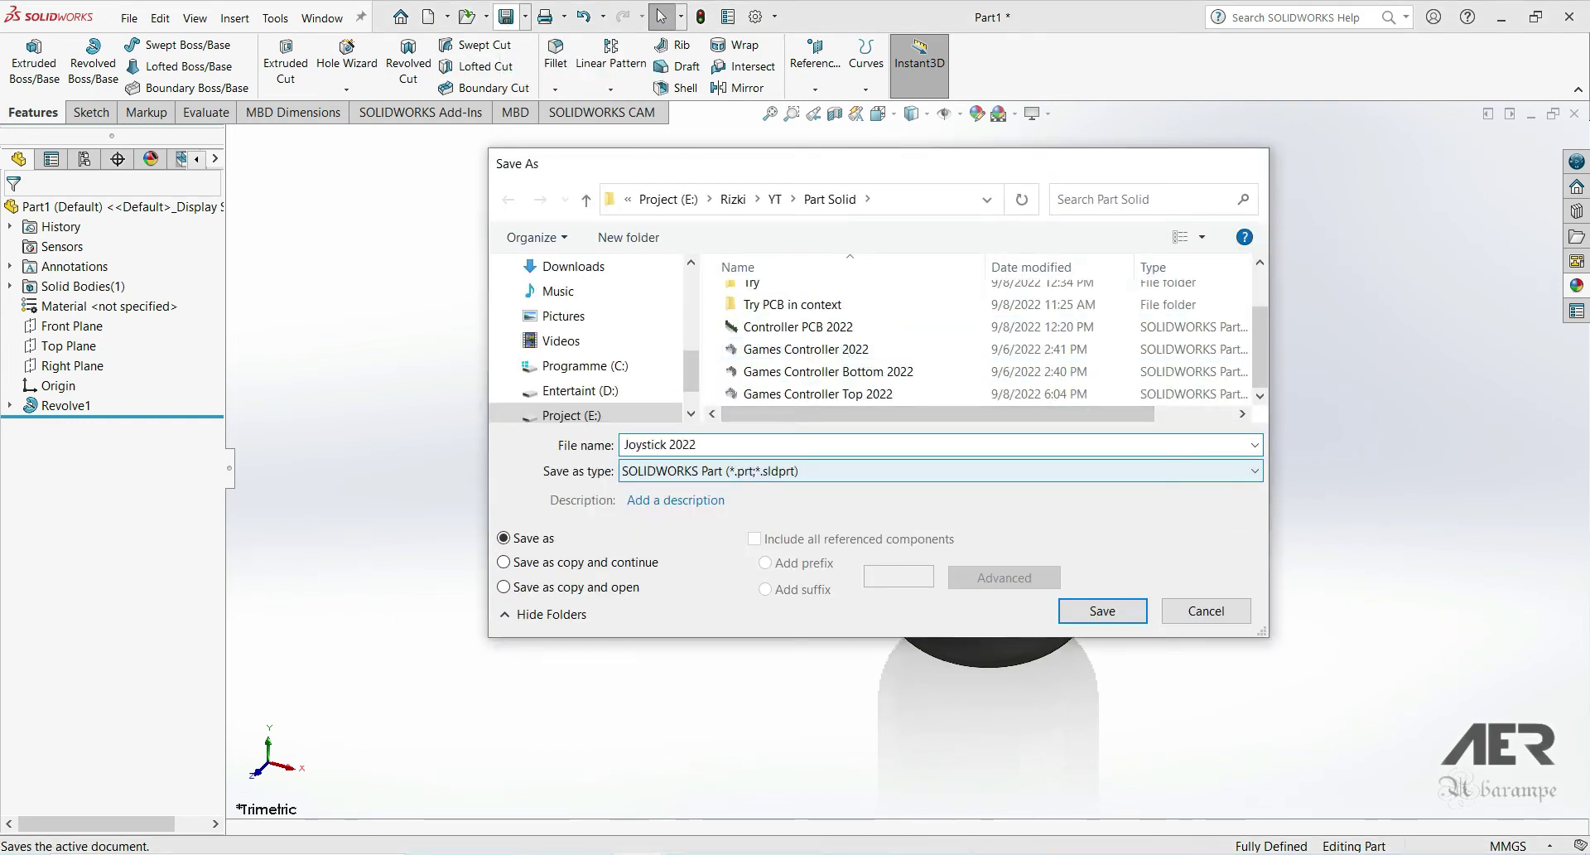
key("Return")
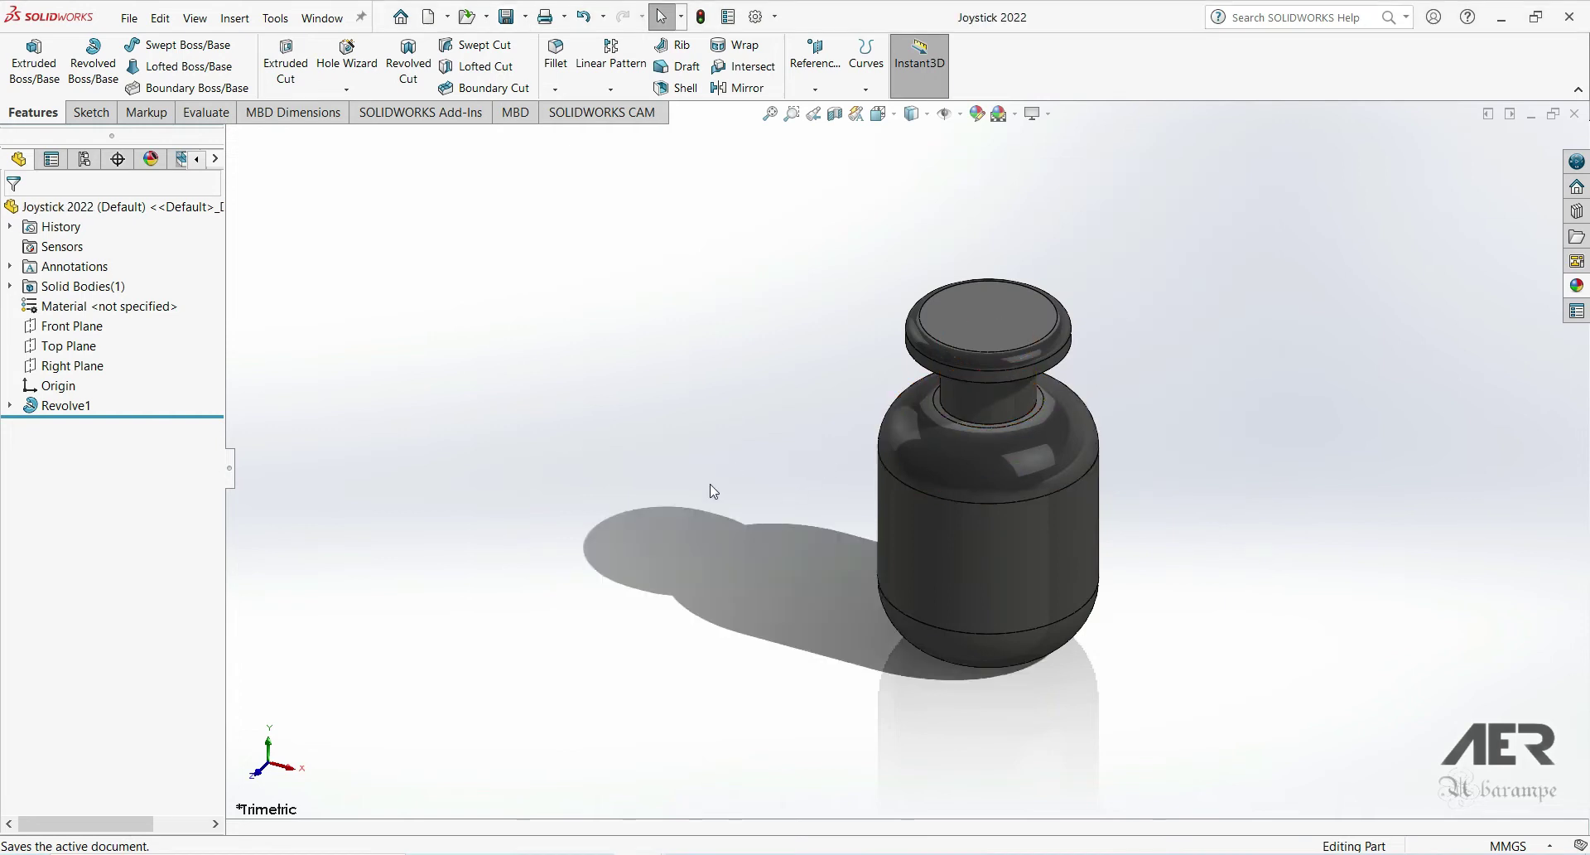
key("ctrl+Tab")
left_click(844, 447)
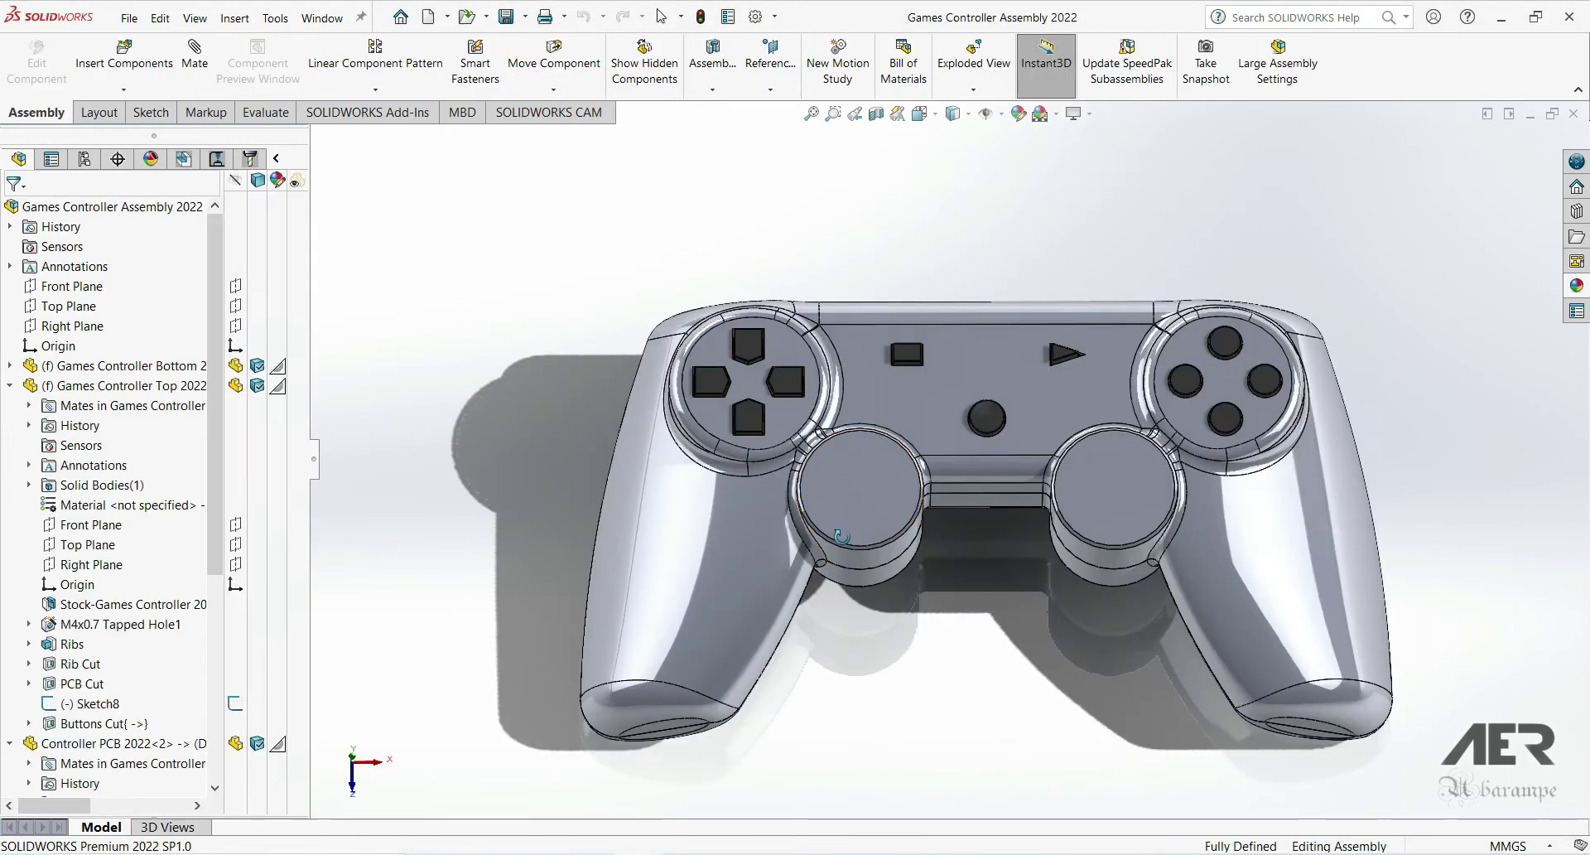
middle_click_drag(841, 537, 839, 485)
scroll(870, 439, "up", 3)
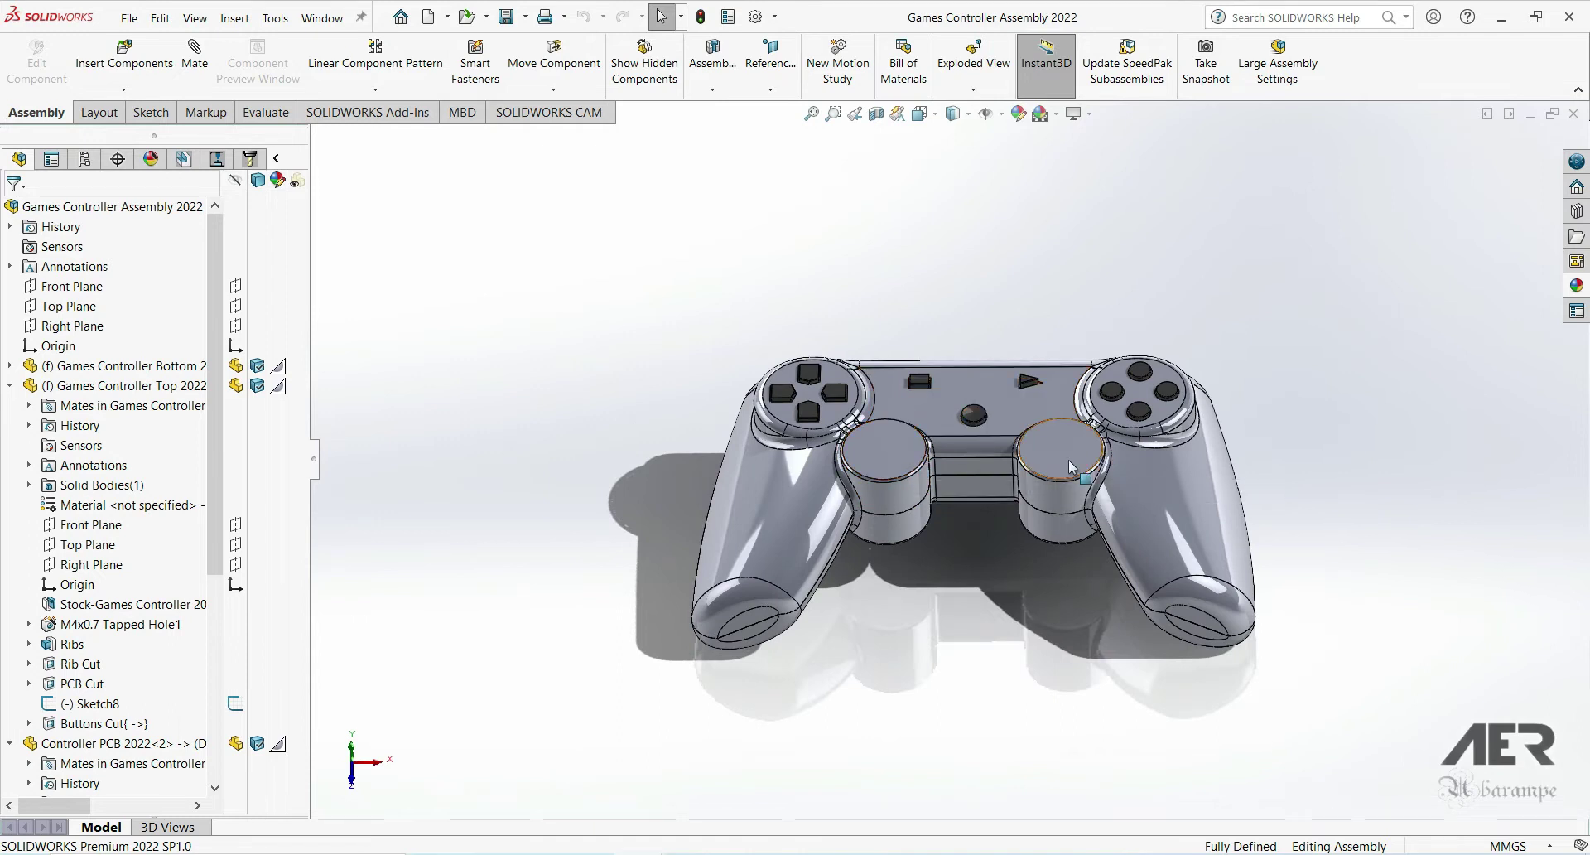
scroll(1071, 466, "down", 2)
Insert Joystick 2022 from the open documents and place it in front of the controller.
left_click(117, 48)
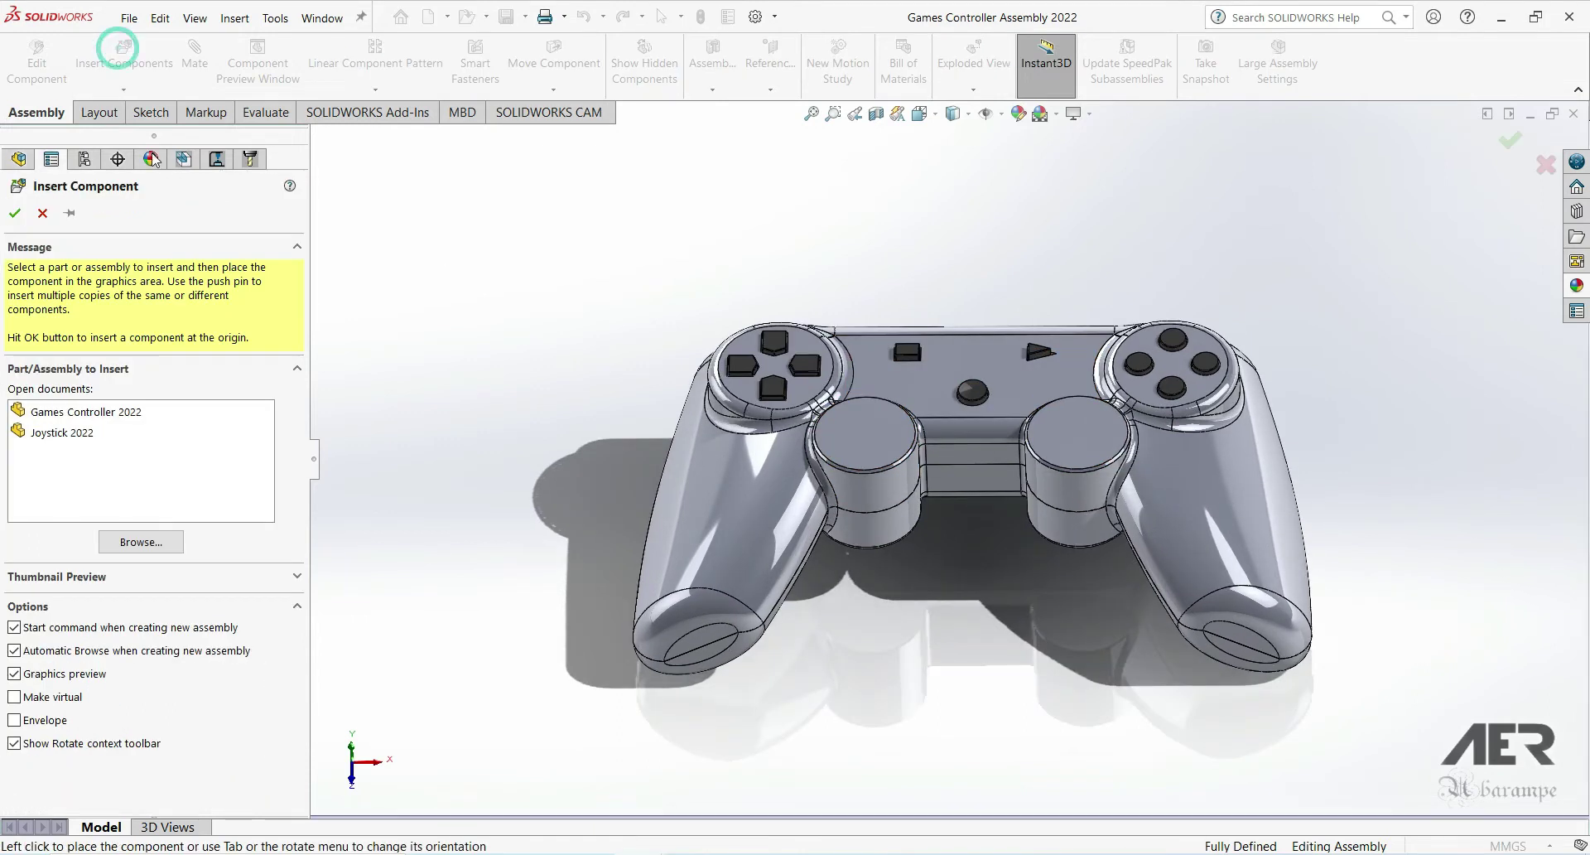
left_click(66, 434)
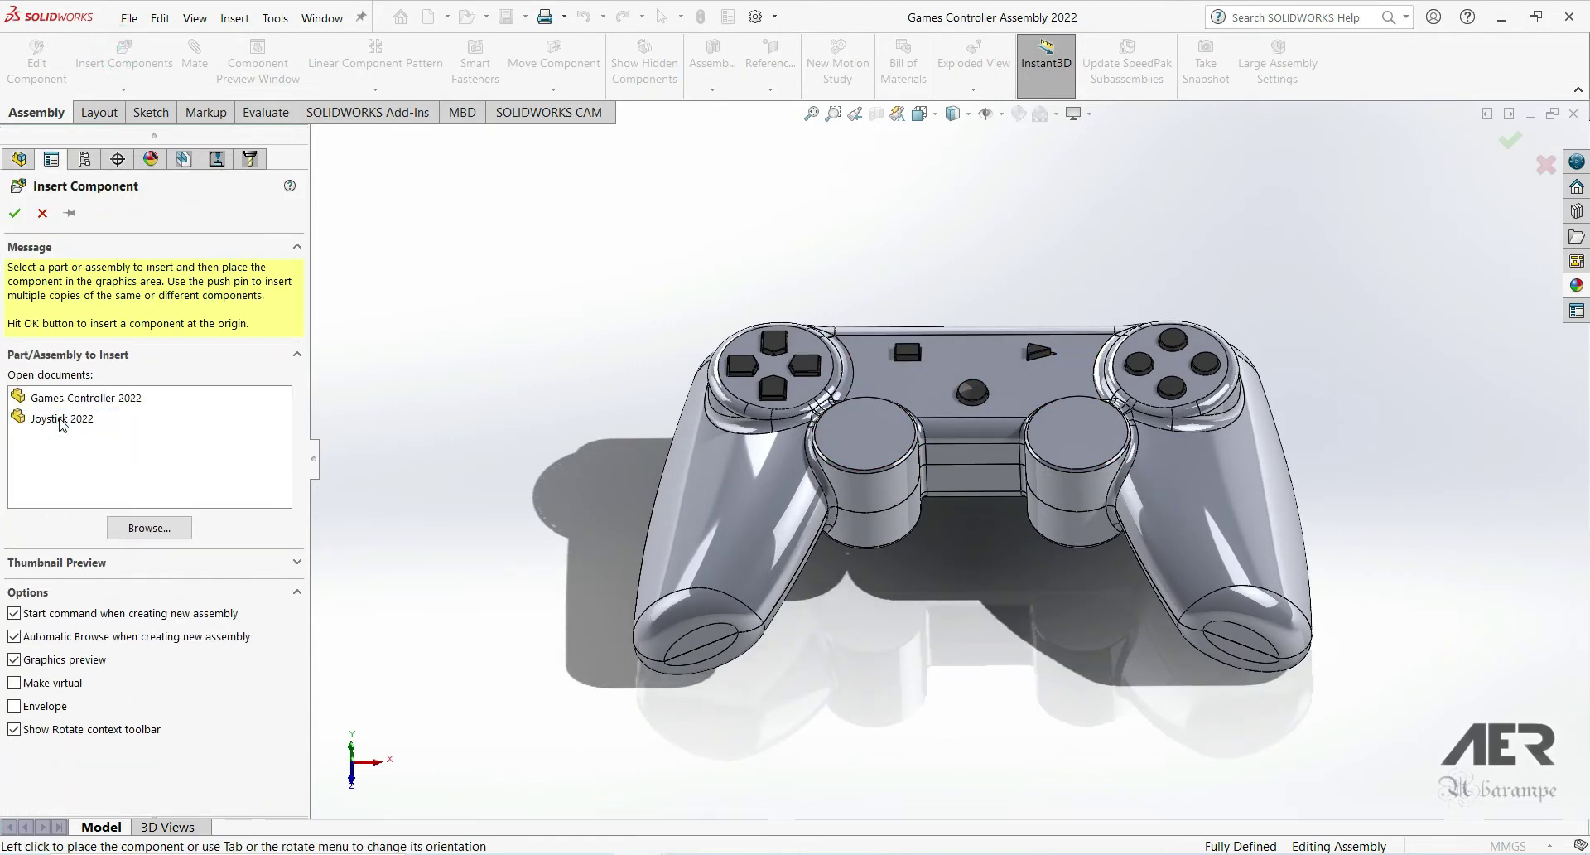
left_click(61, 419)
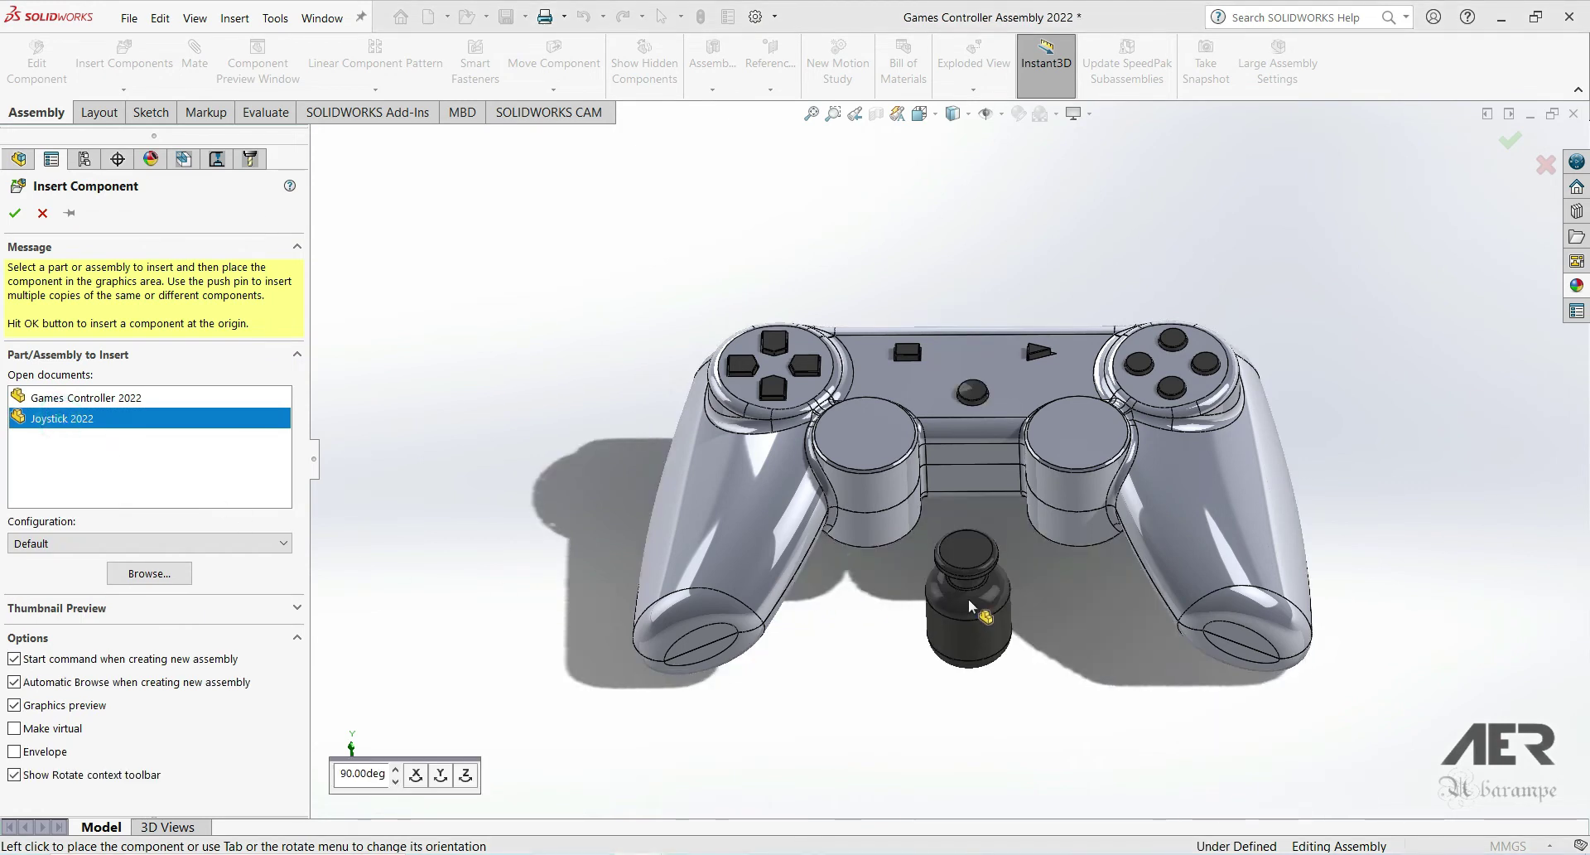
left_click(971, 607)
middle_click_drag(972, 607, 896, 475)
Mate the joystick concentric with the left thumbstick cylinder face.
left_click(896, 476)
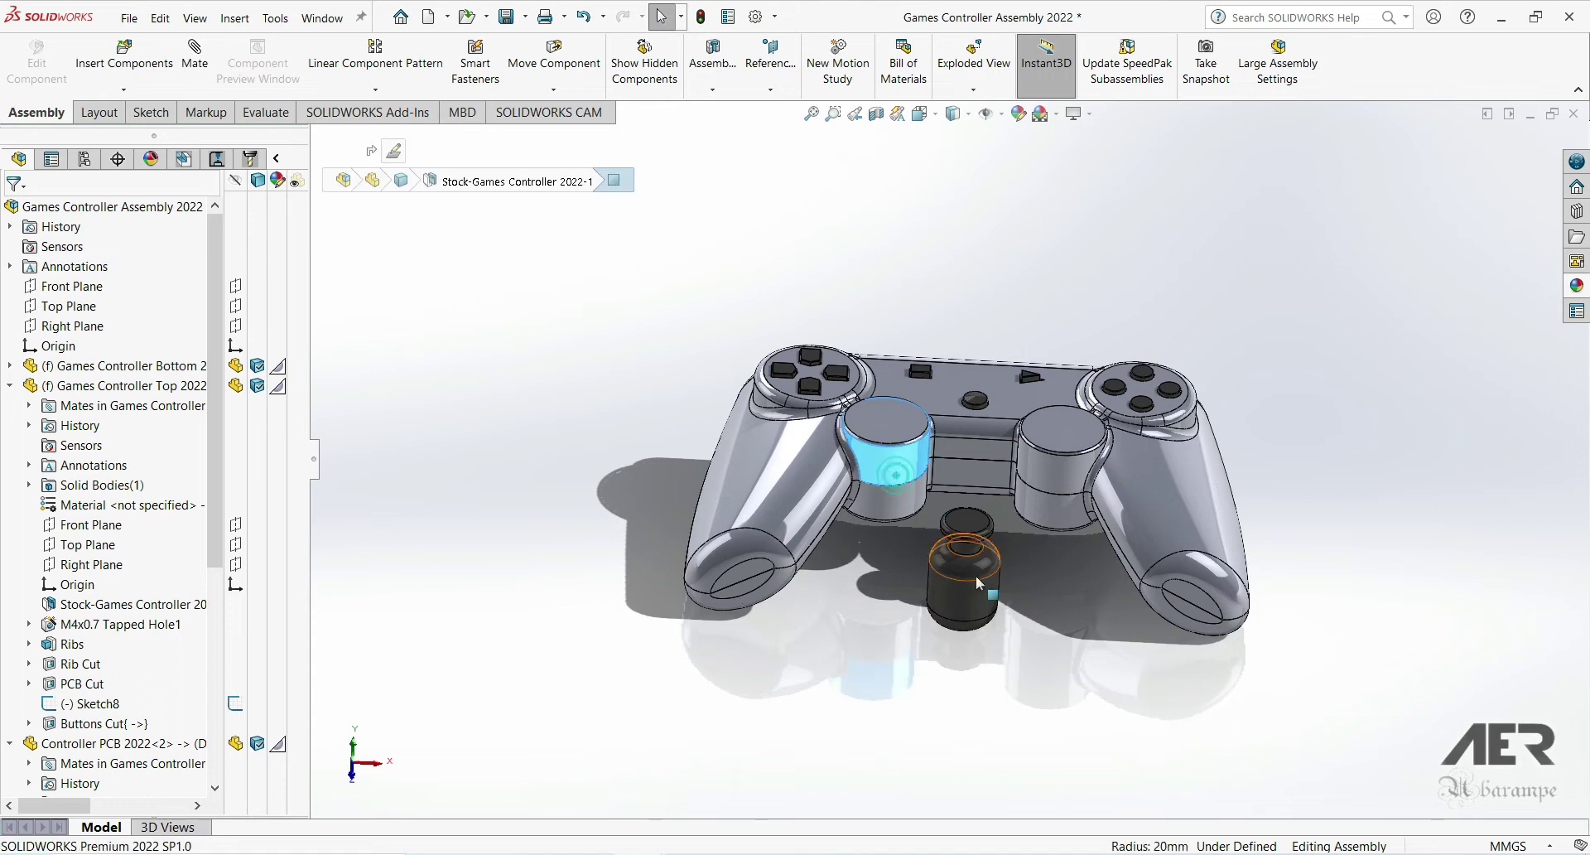
left_click(982, 596, "ctrl")
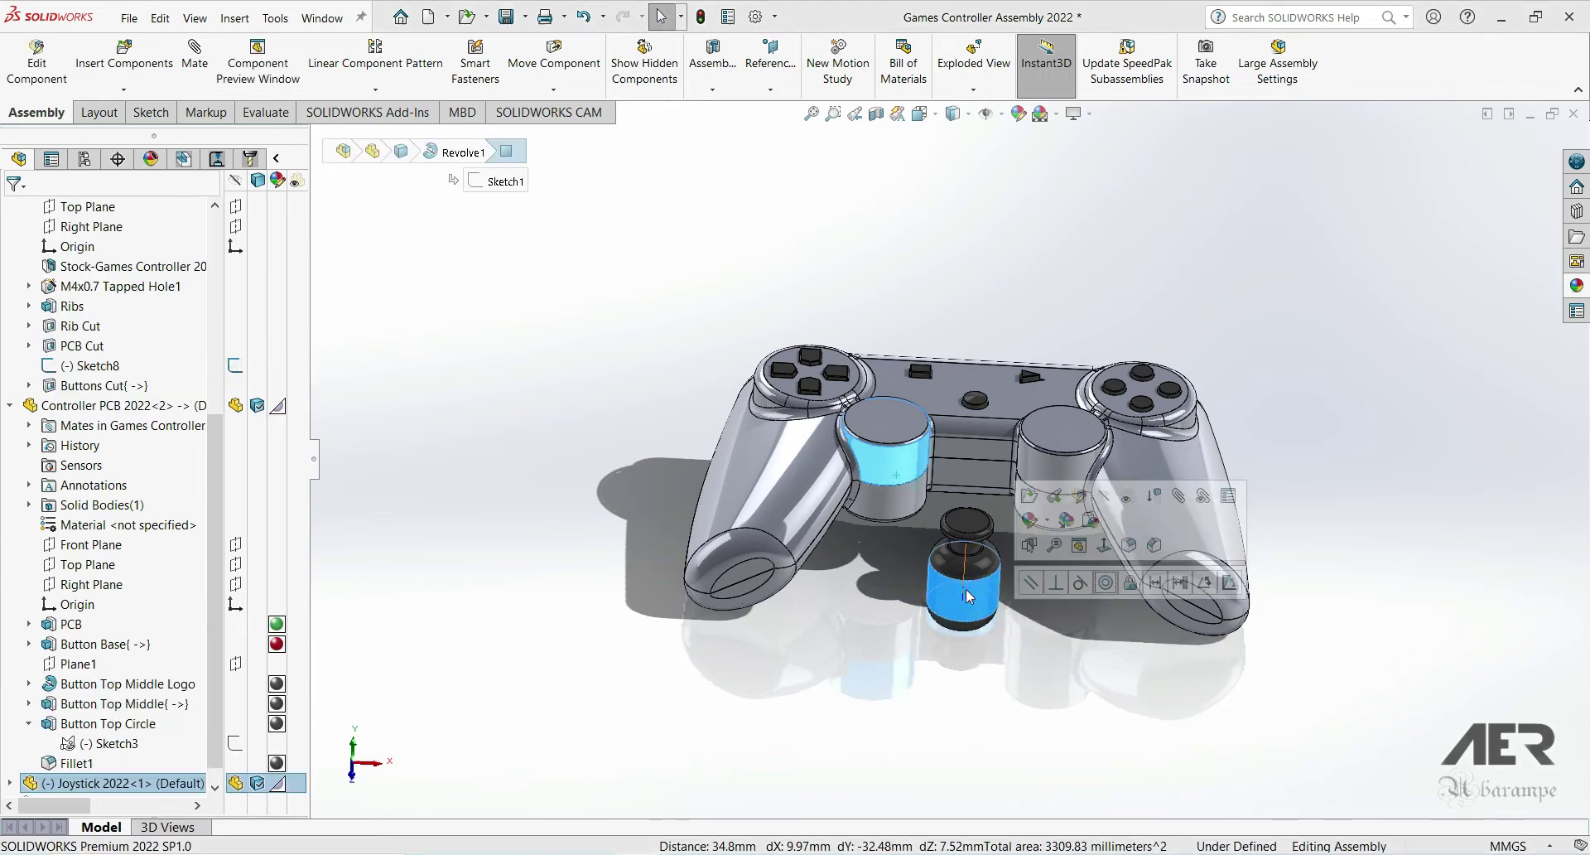
left_click(1106, 584)
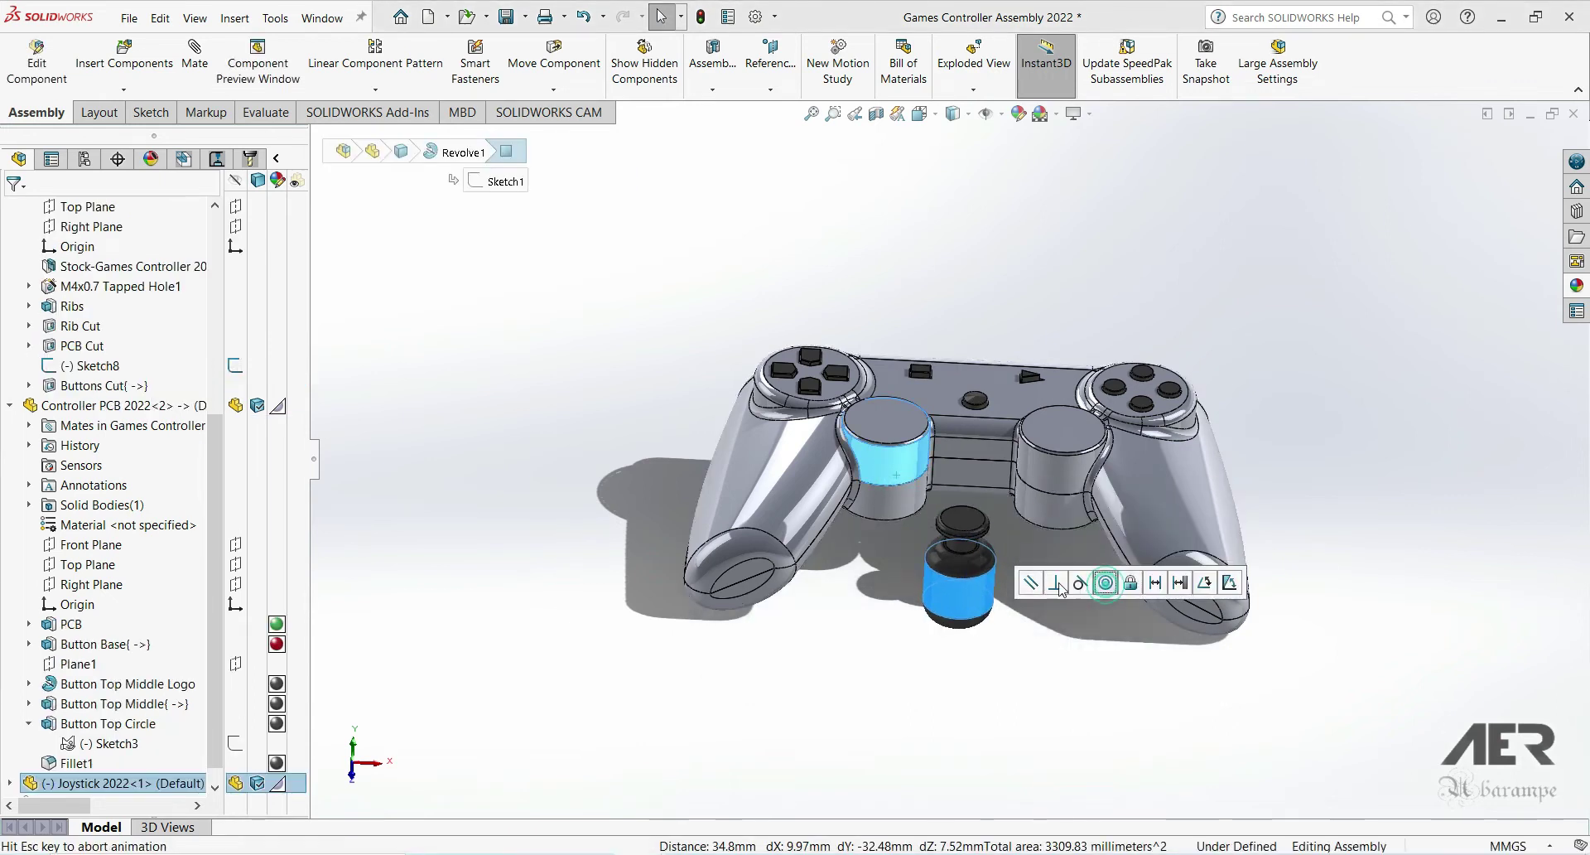
scroll(892, 550, "down", 2)
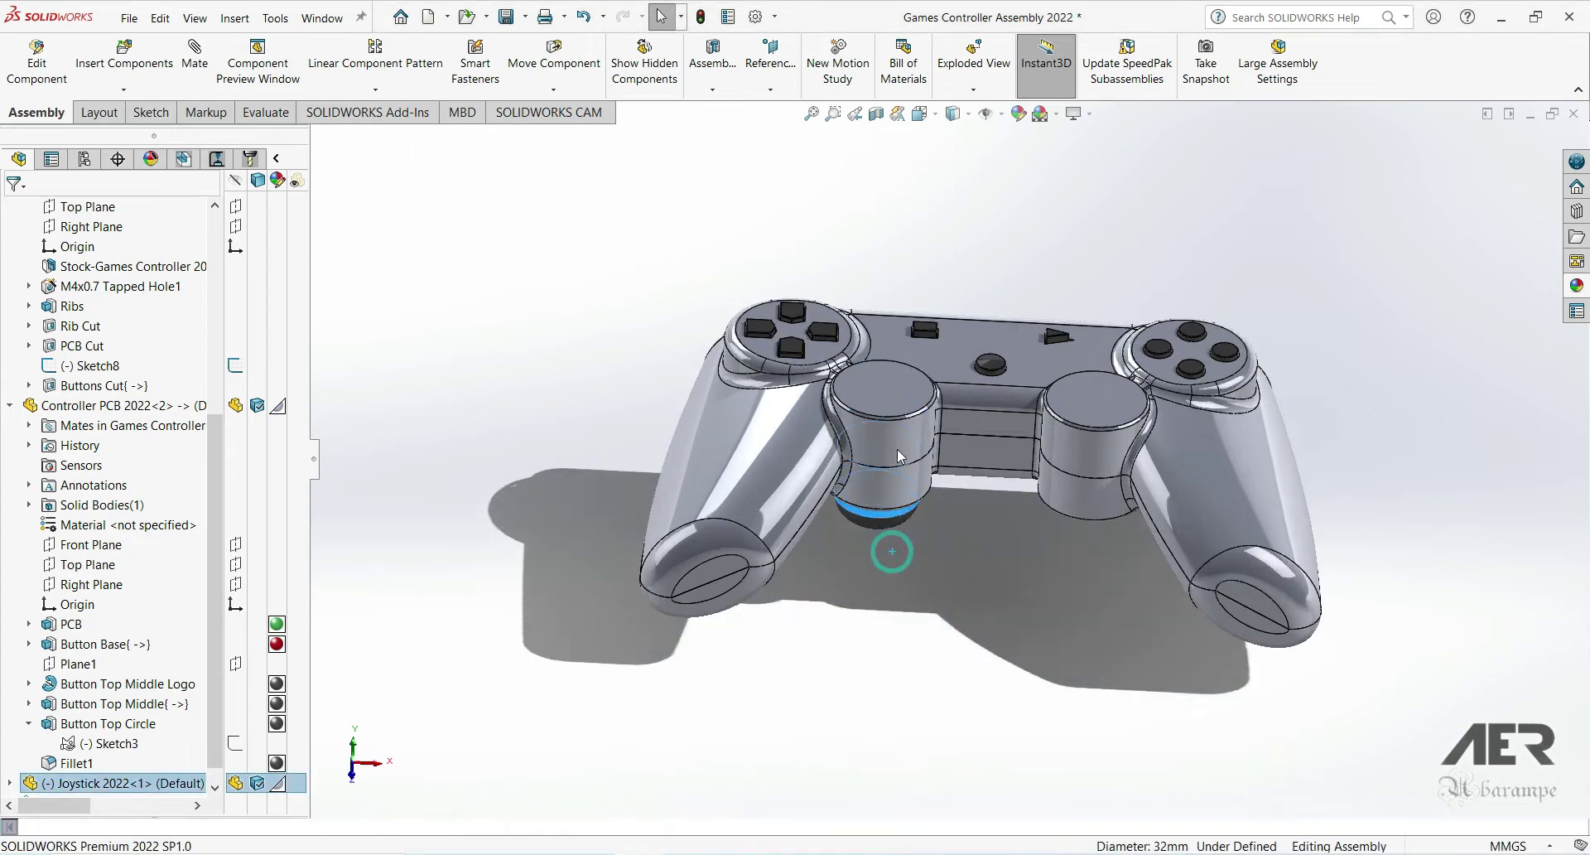
left_click_drag(897, 449, 902, 415)
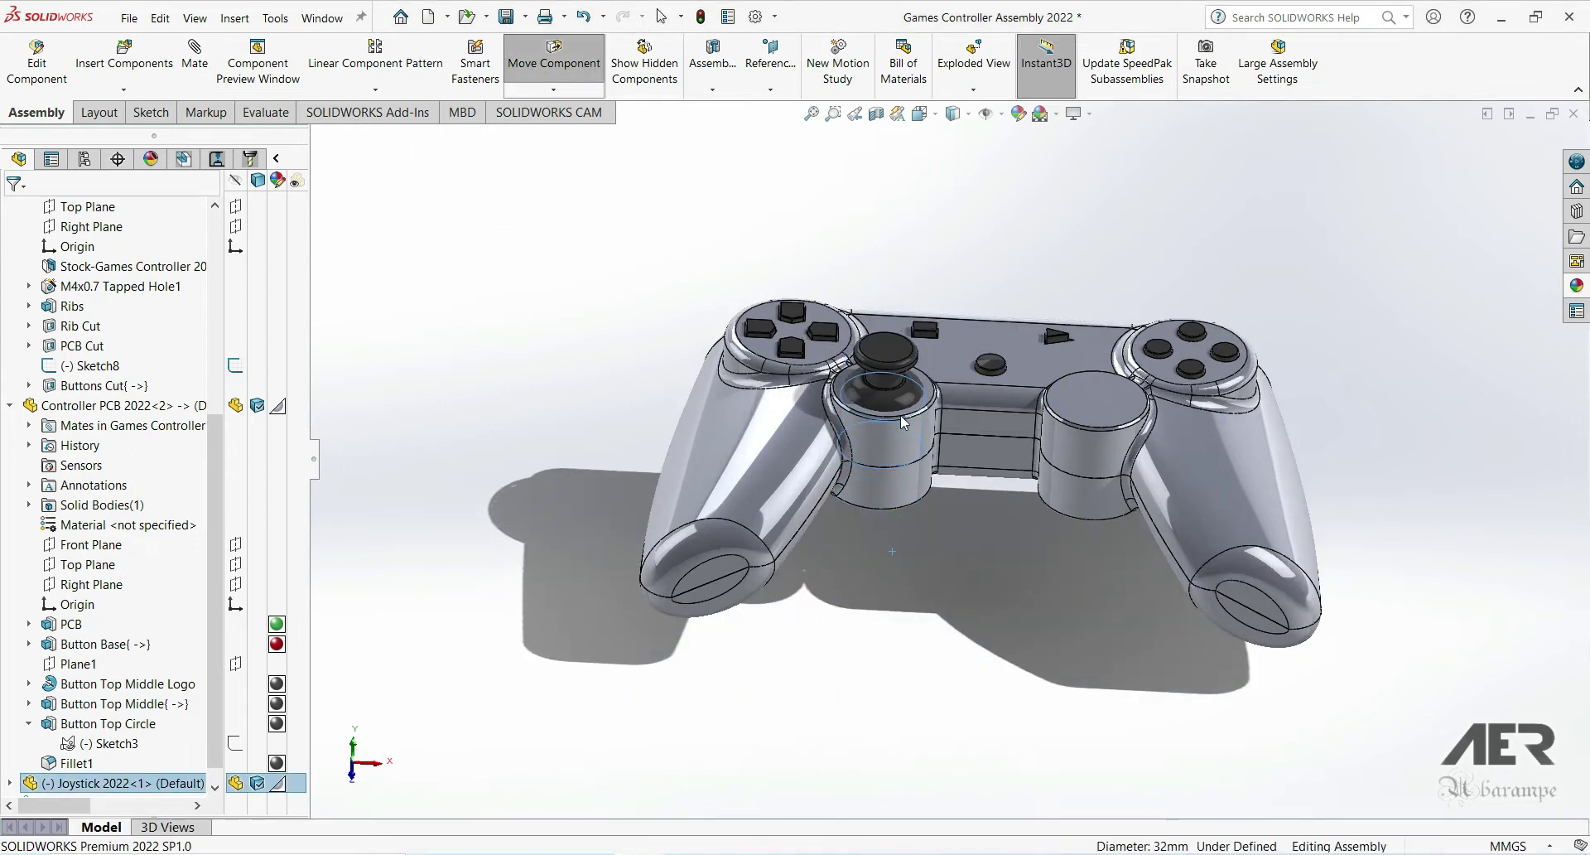
scroll(886, 439, "down", 2)
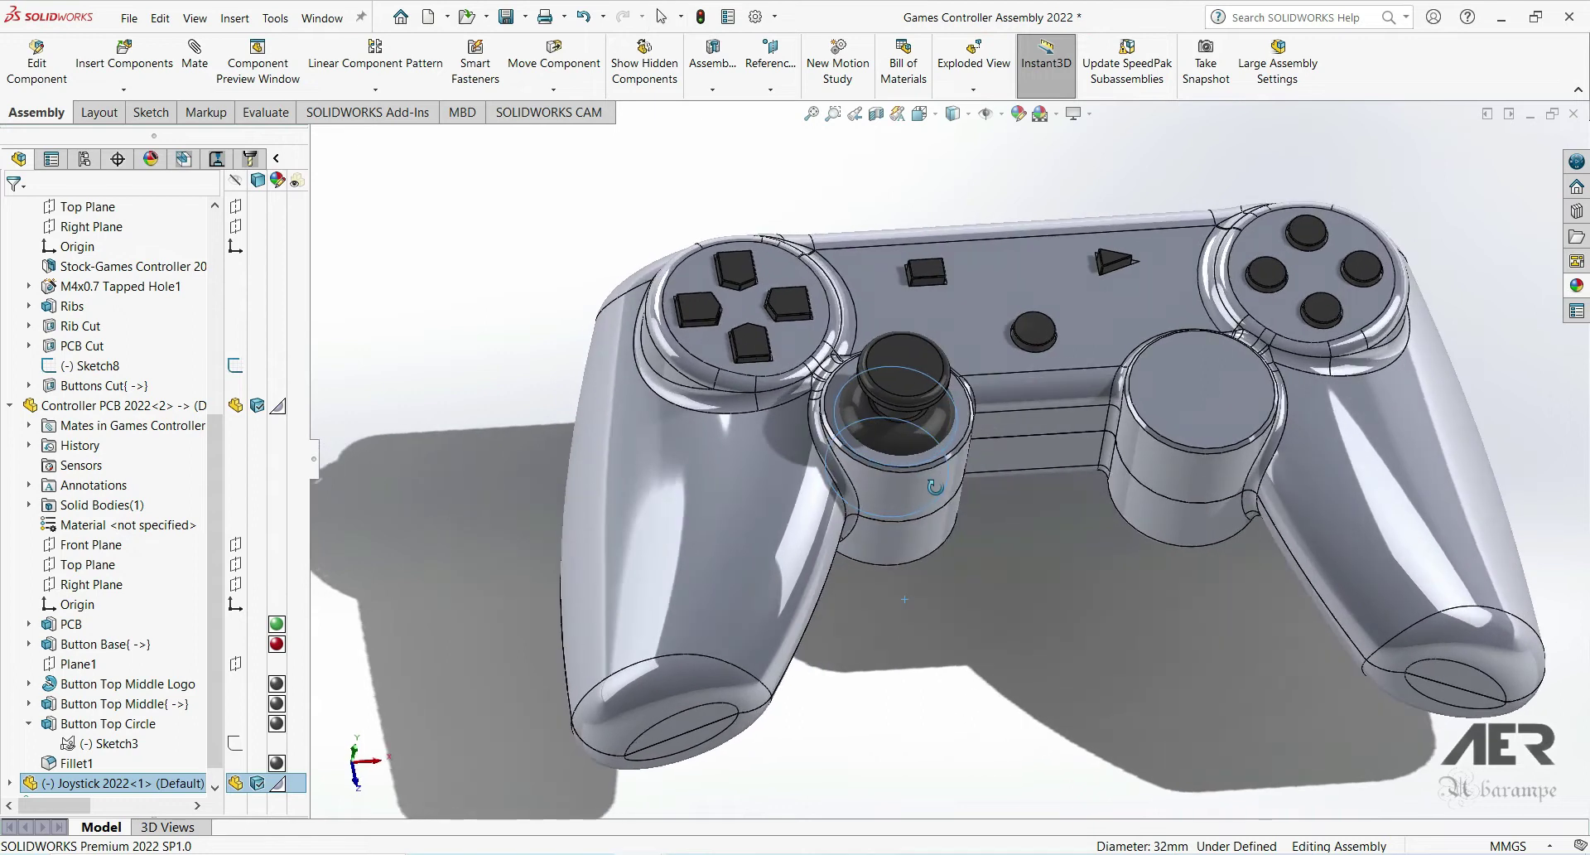
With the top shell hidden, seat the joystick base coincident on its socket face, then show the shell again.
key("Tab")
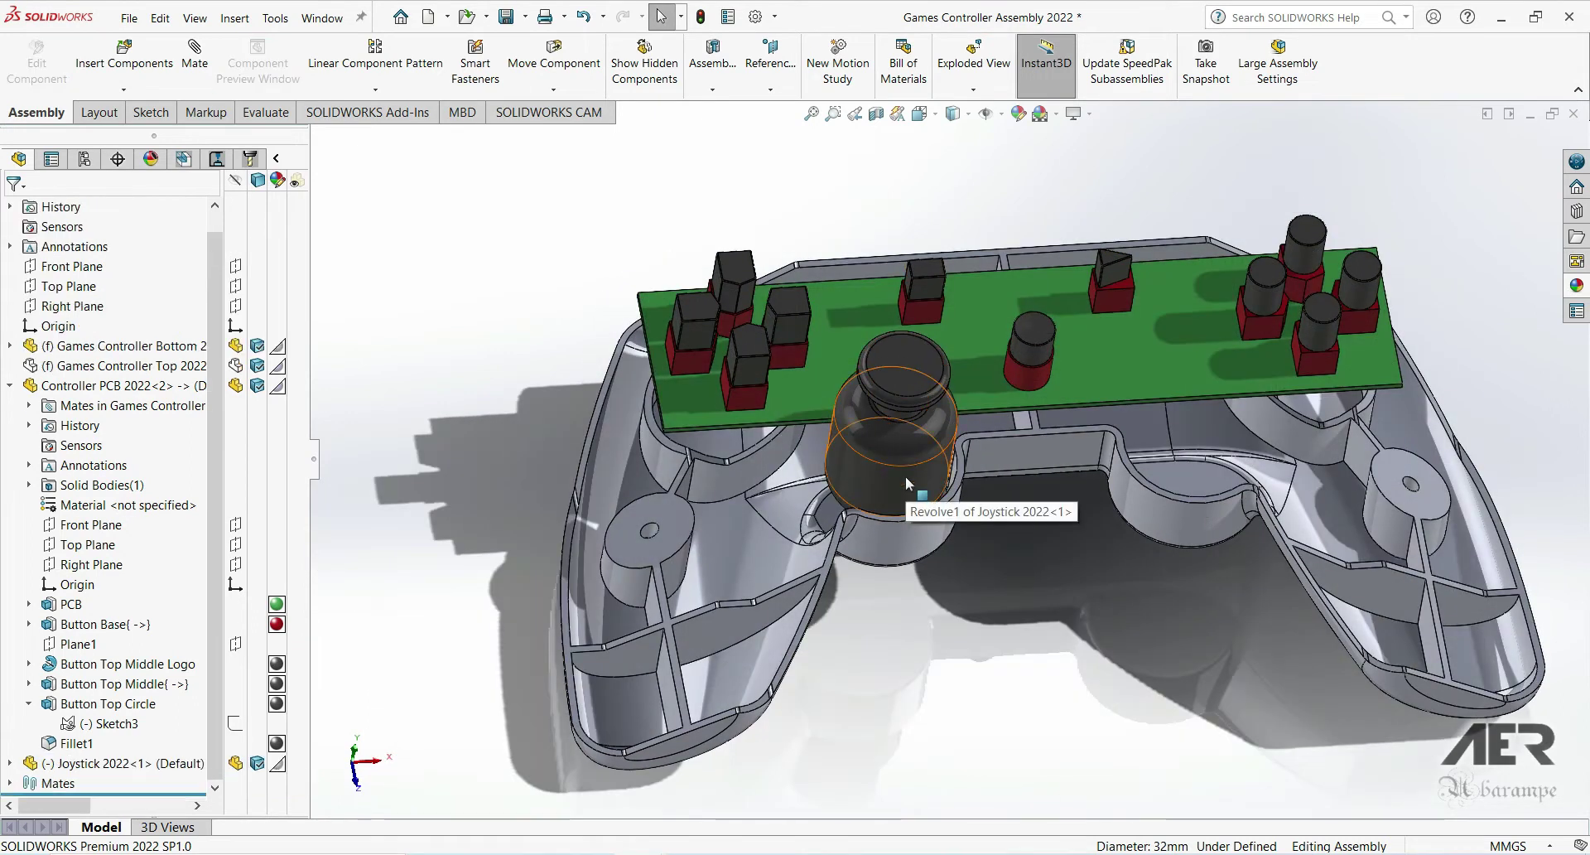
left_click_drag(927, 419, 884, 468)
middle_click_drag(885, 468, 911, 489)
scroll(952, 489, "down", 5)
scroll(900, 504, "down", 3)
left_click(898, 501, "ctrl")
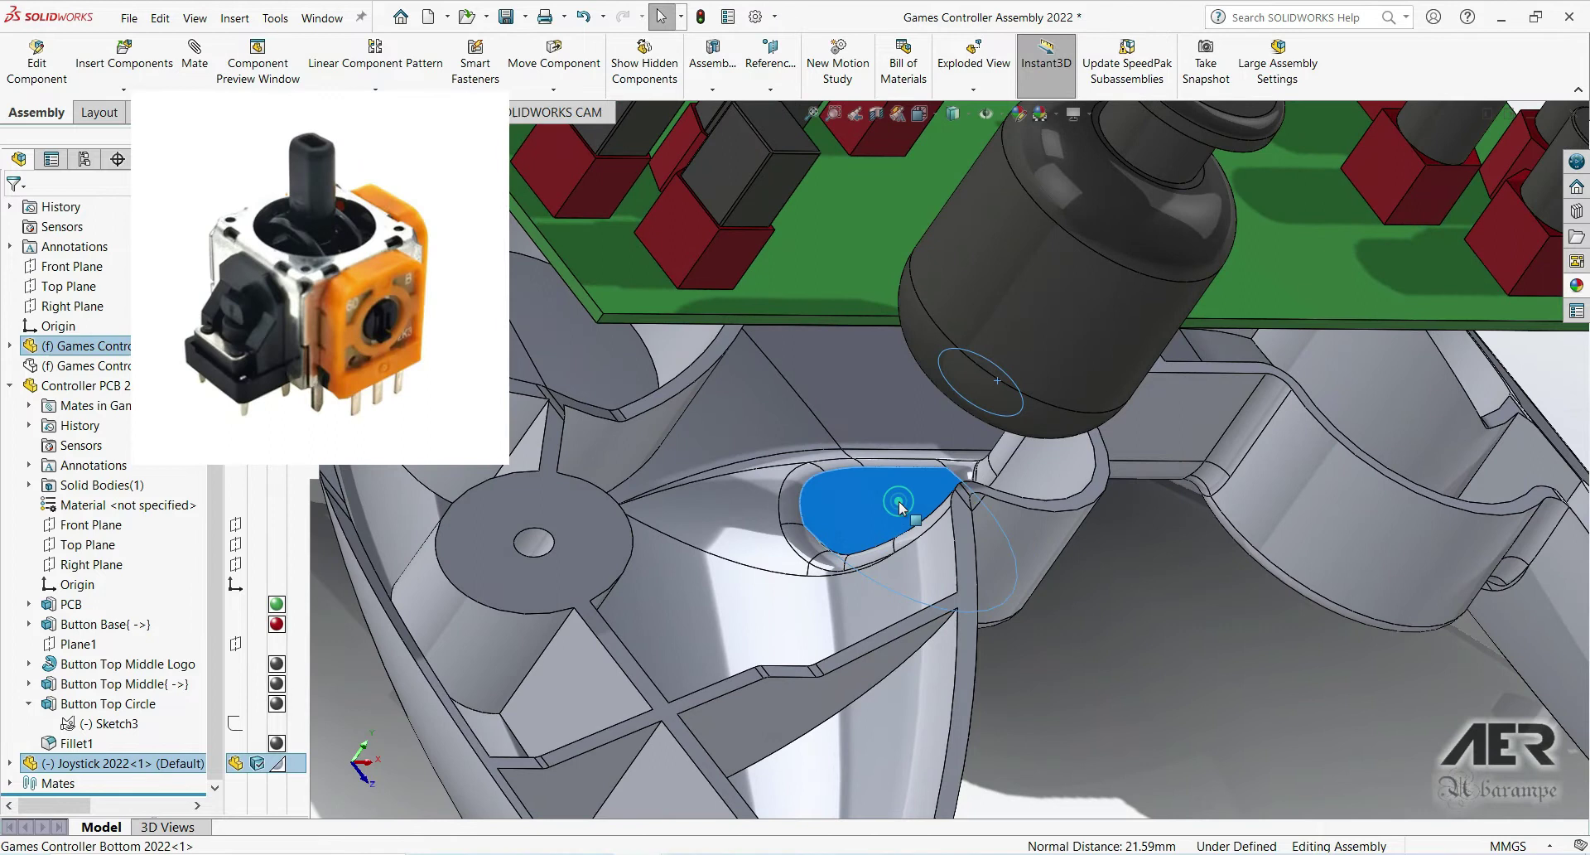
left_click(949, 490)
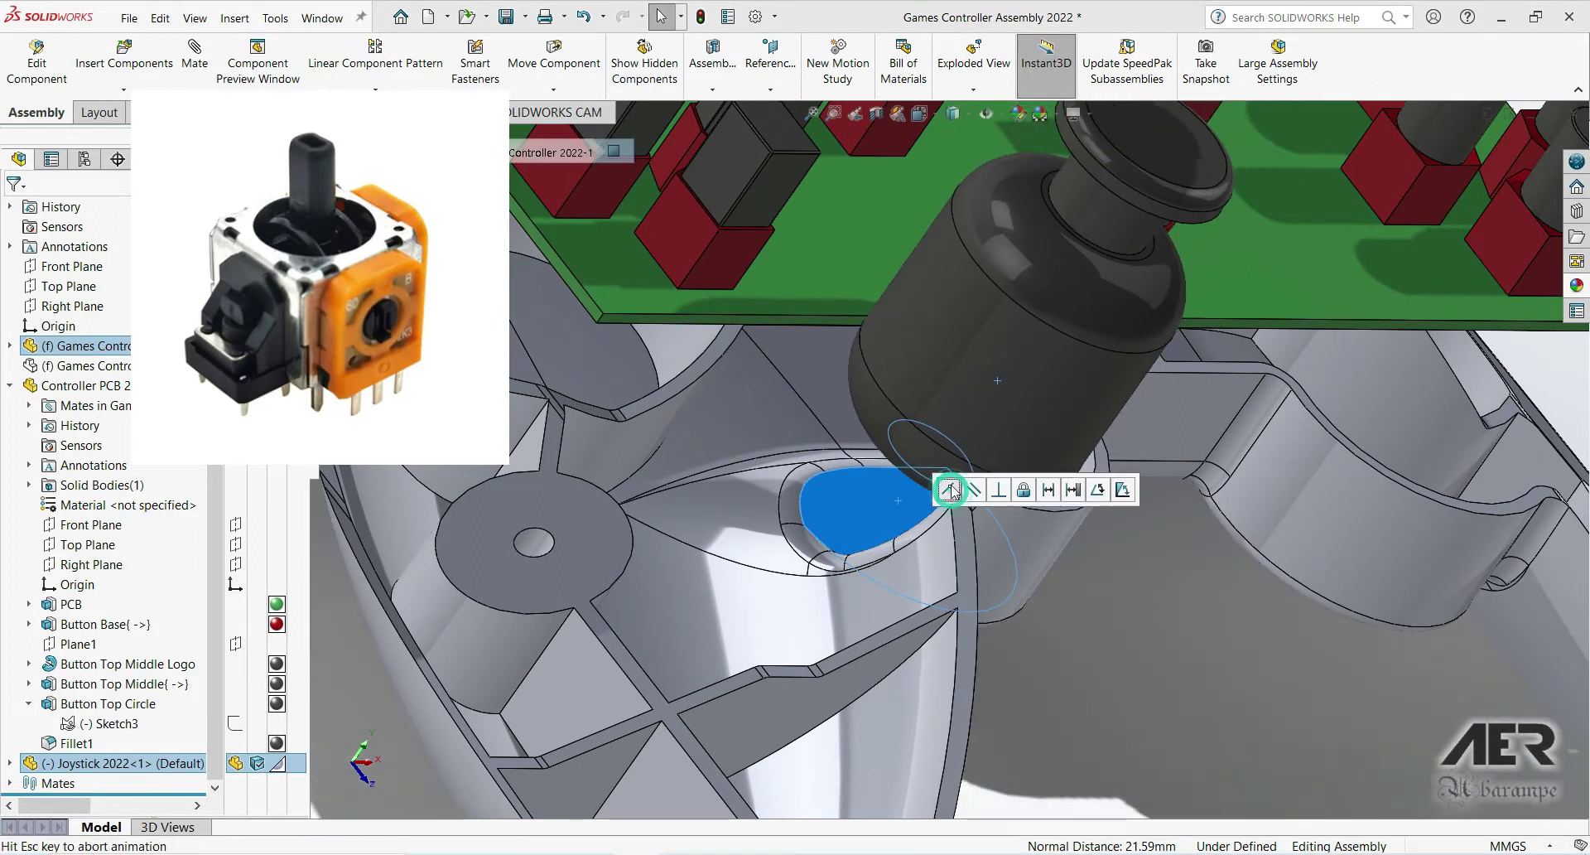
scroll(912, 497, "up", 5)
middle_click_drag(911, 497, 819, 571)
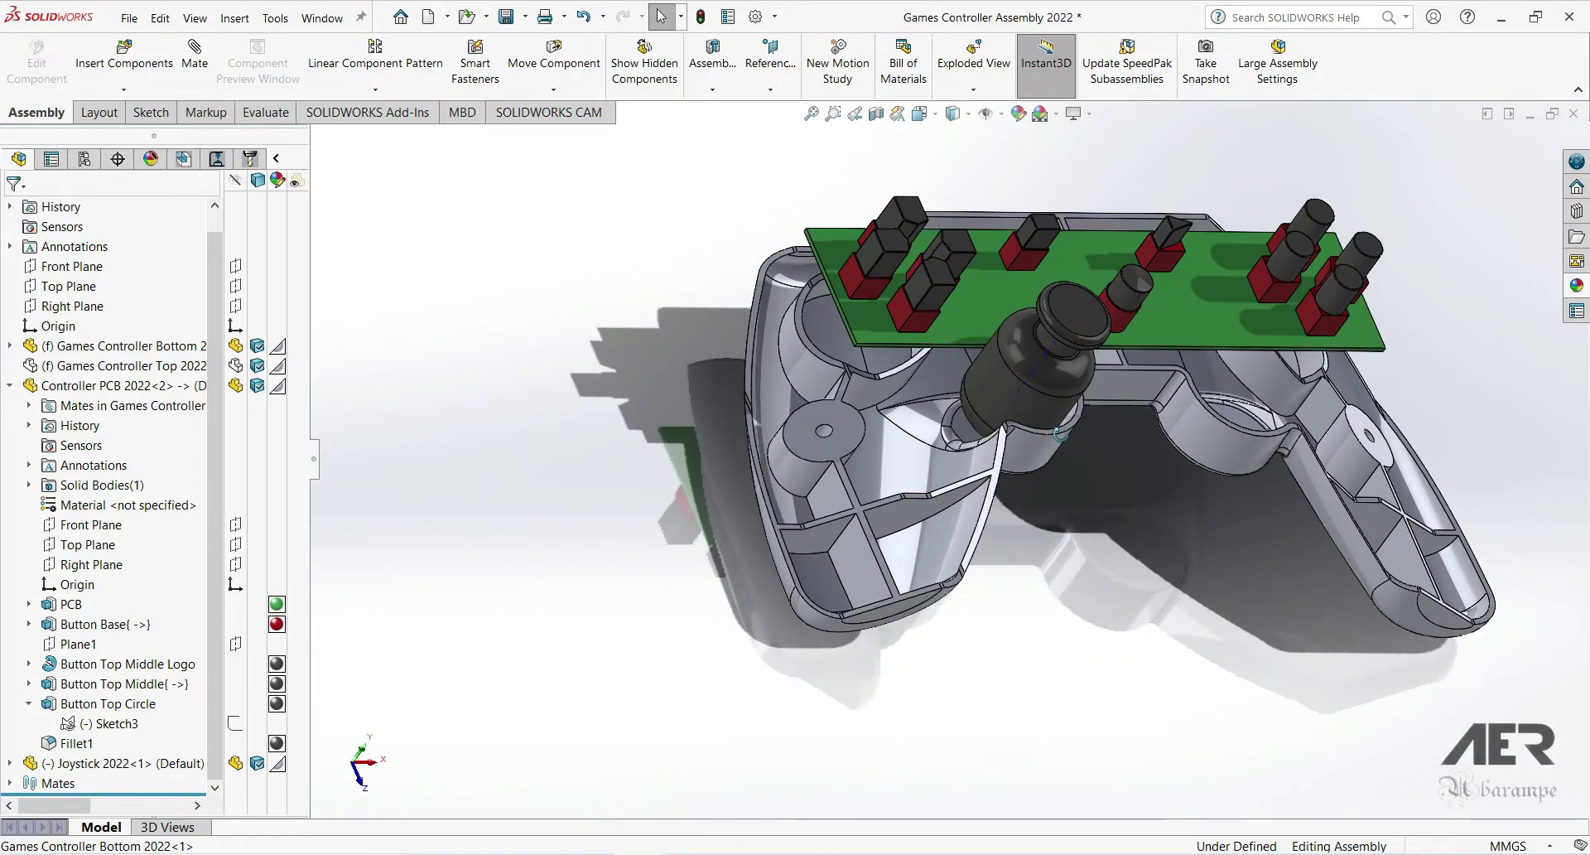
key("ctrl+shift+z")
left_click(237, 367)
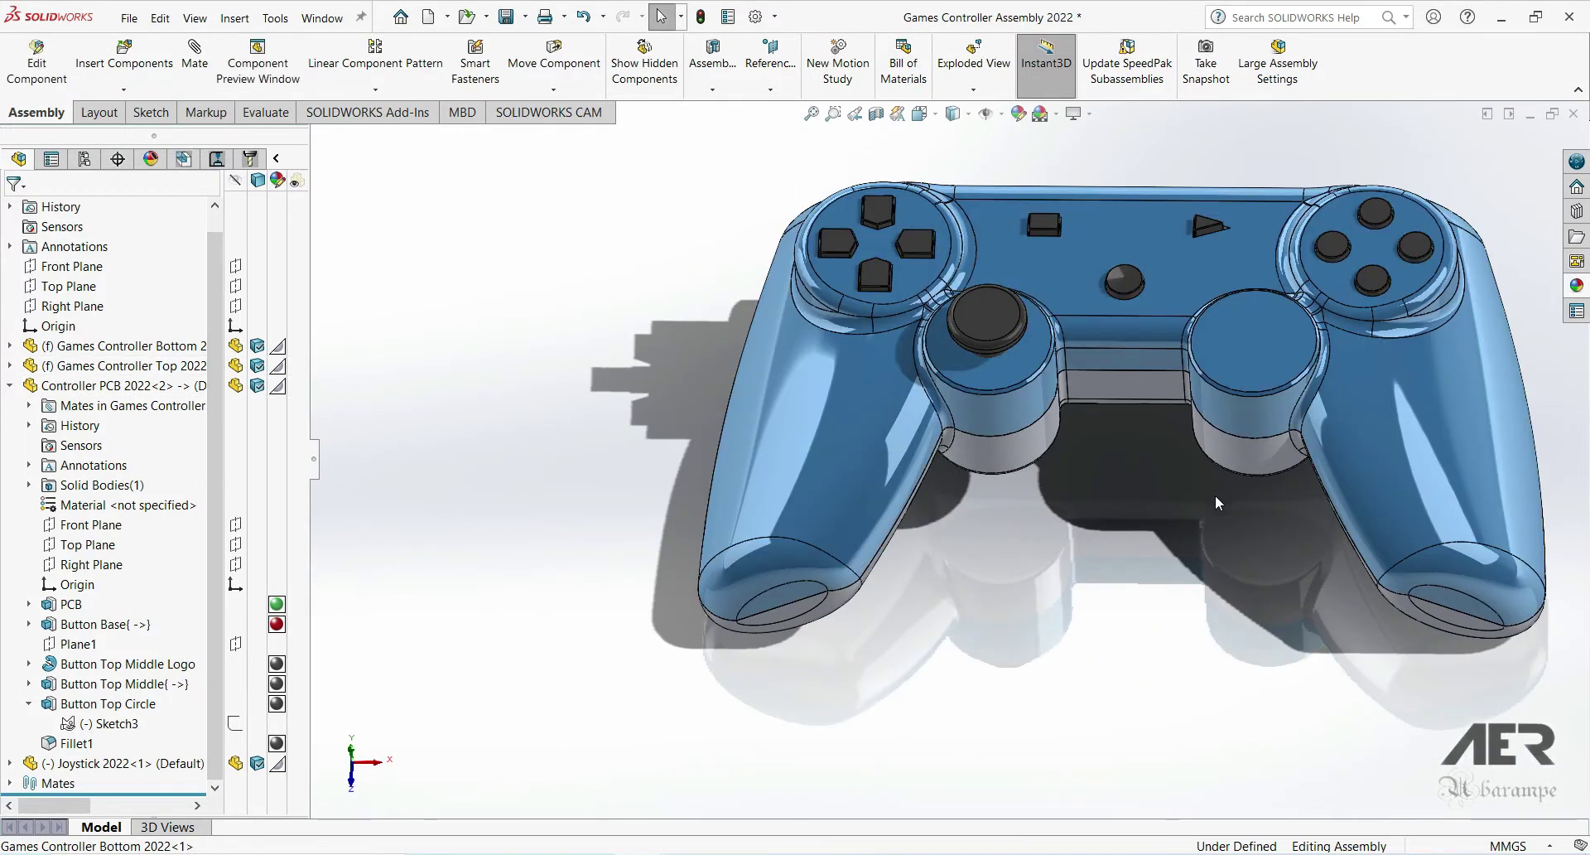
middle_click_drag(1060, 325, 950, 500)
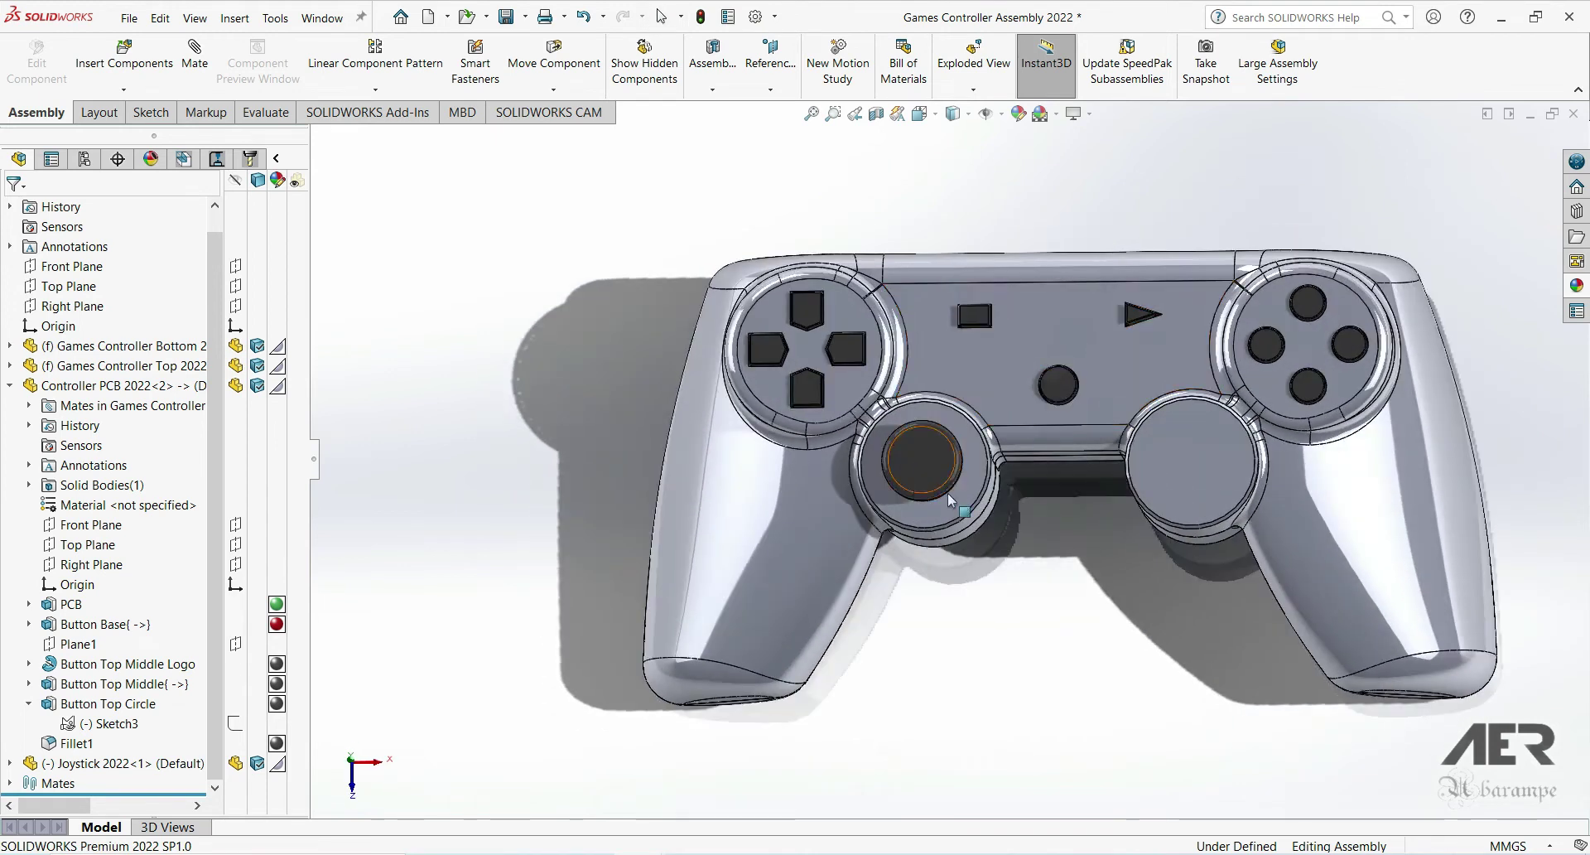
Mirror Joystick 2022<1> about the Right Plane into the right thumbstick opening.
left_click(129, 763)
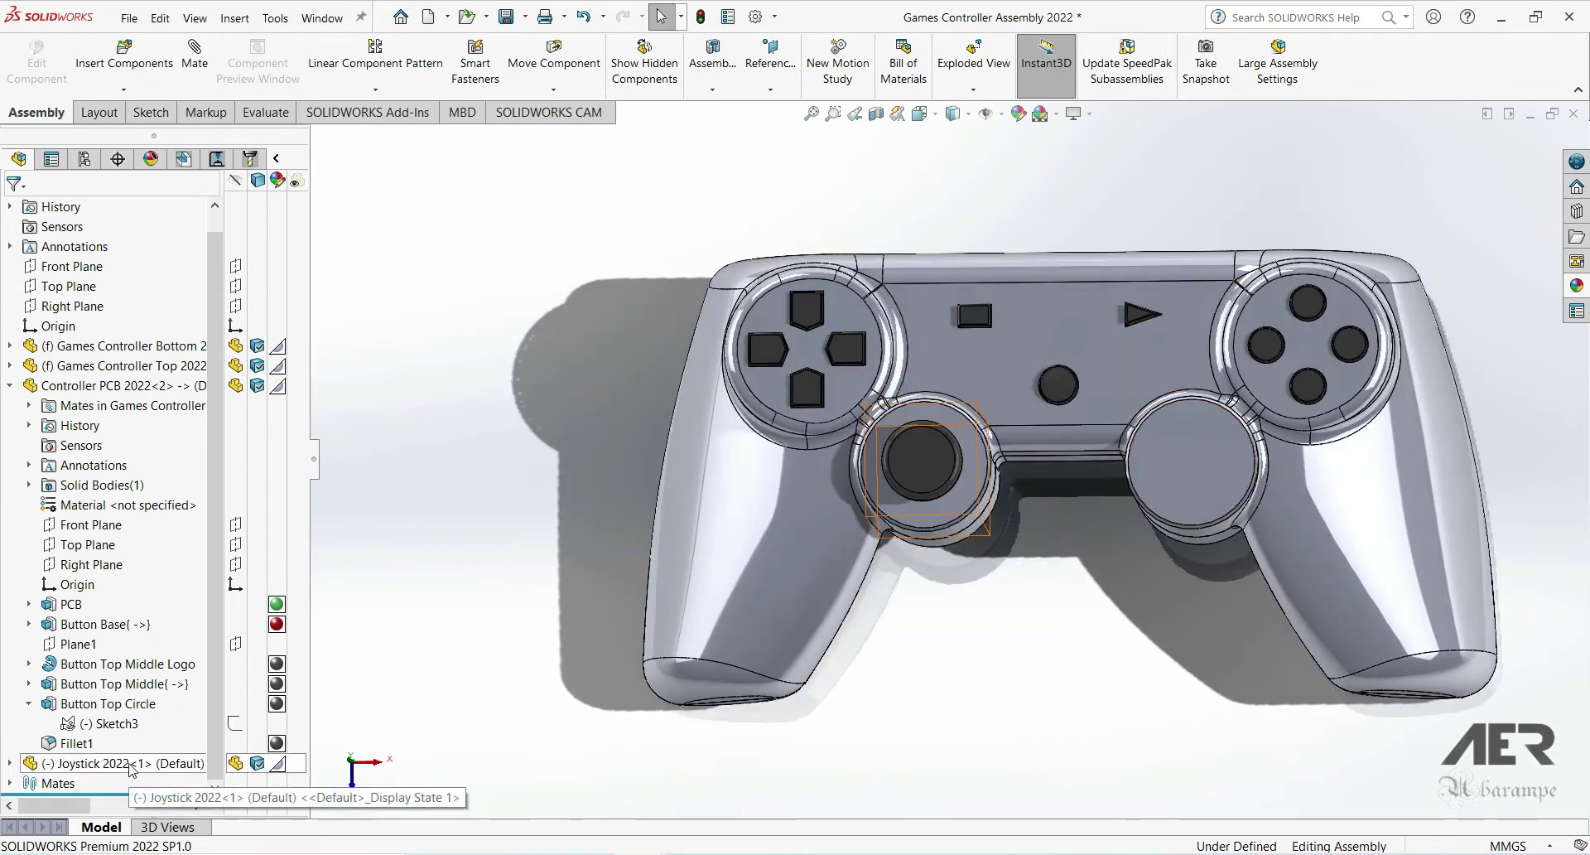
left_click(50, 307, "ctrl")
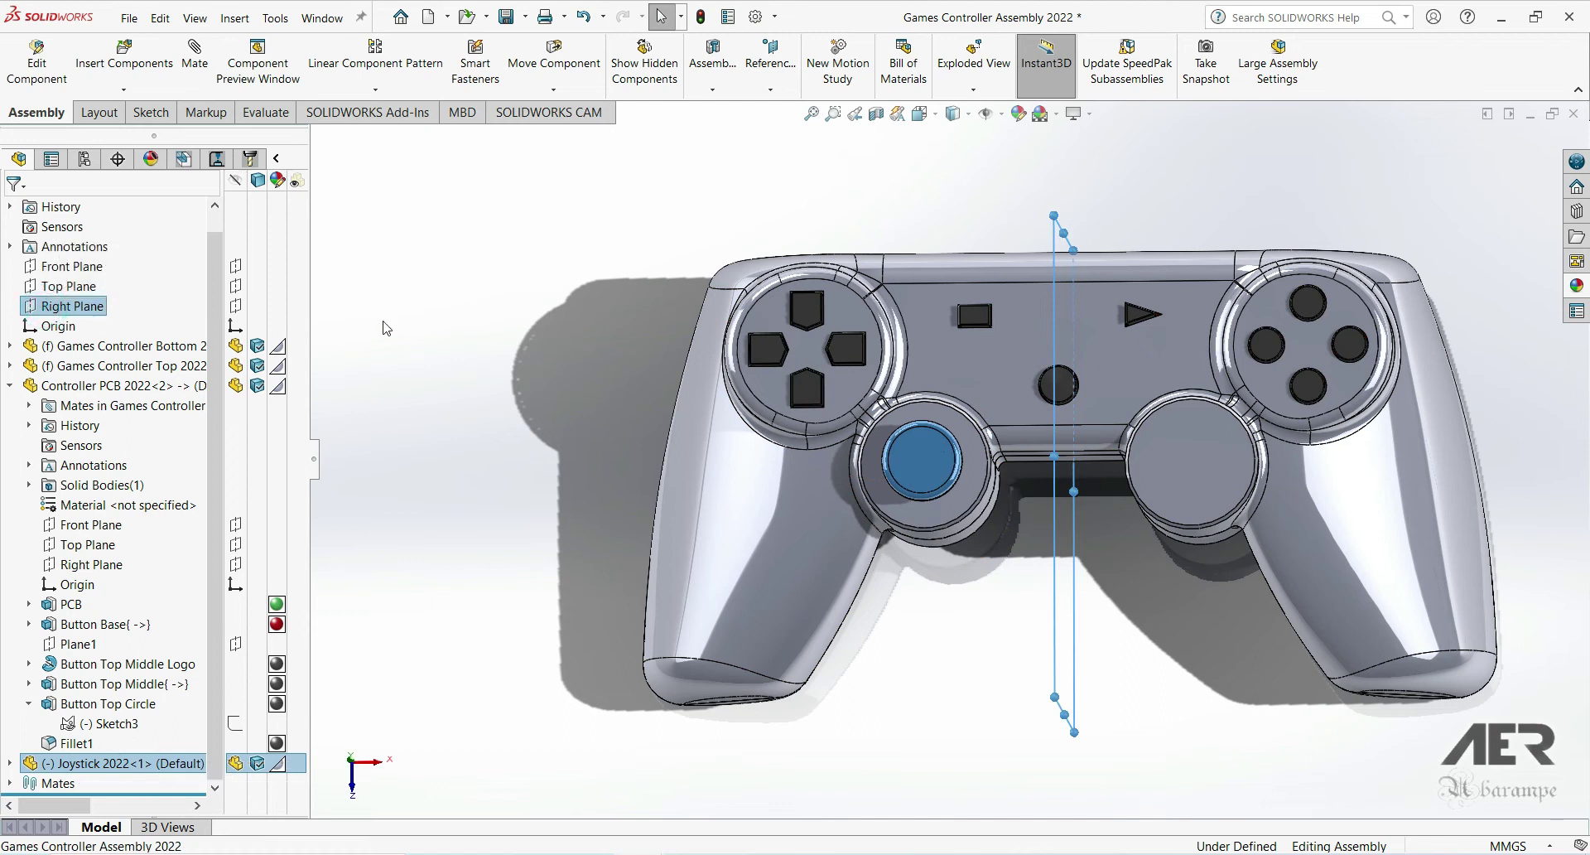
left_click(566, 93)
left_click(402, 95)
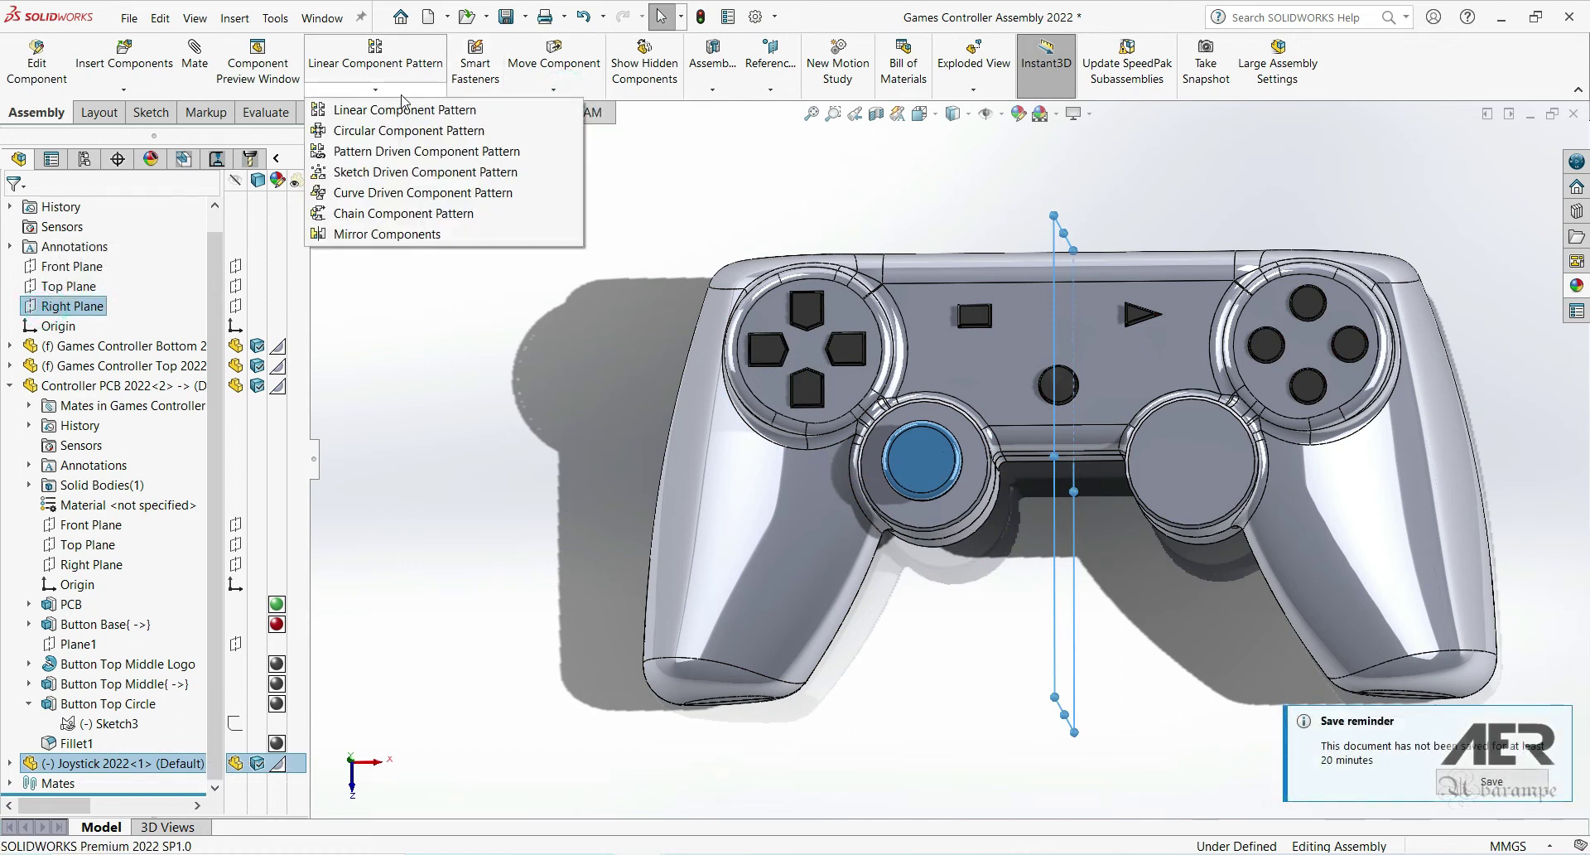
left_click(374, 236)
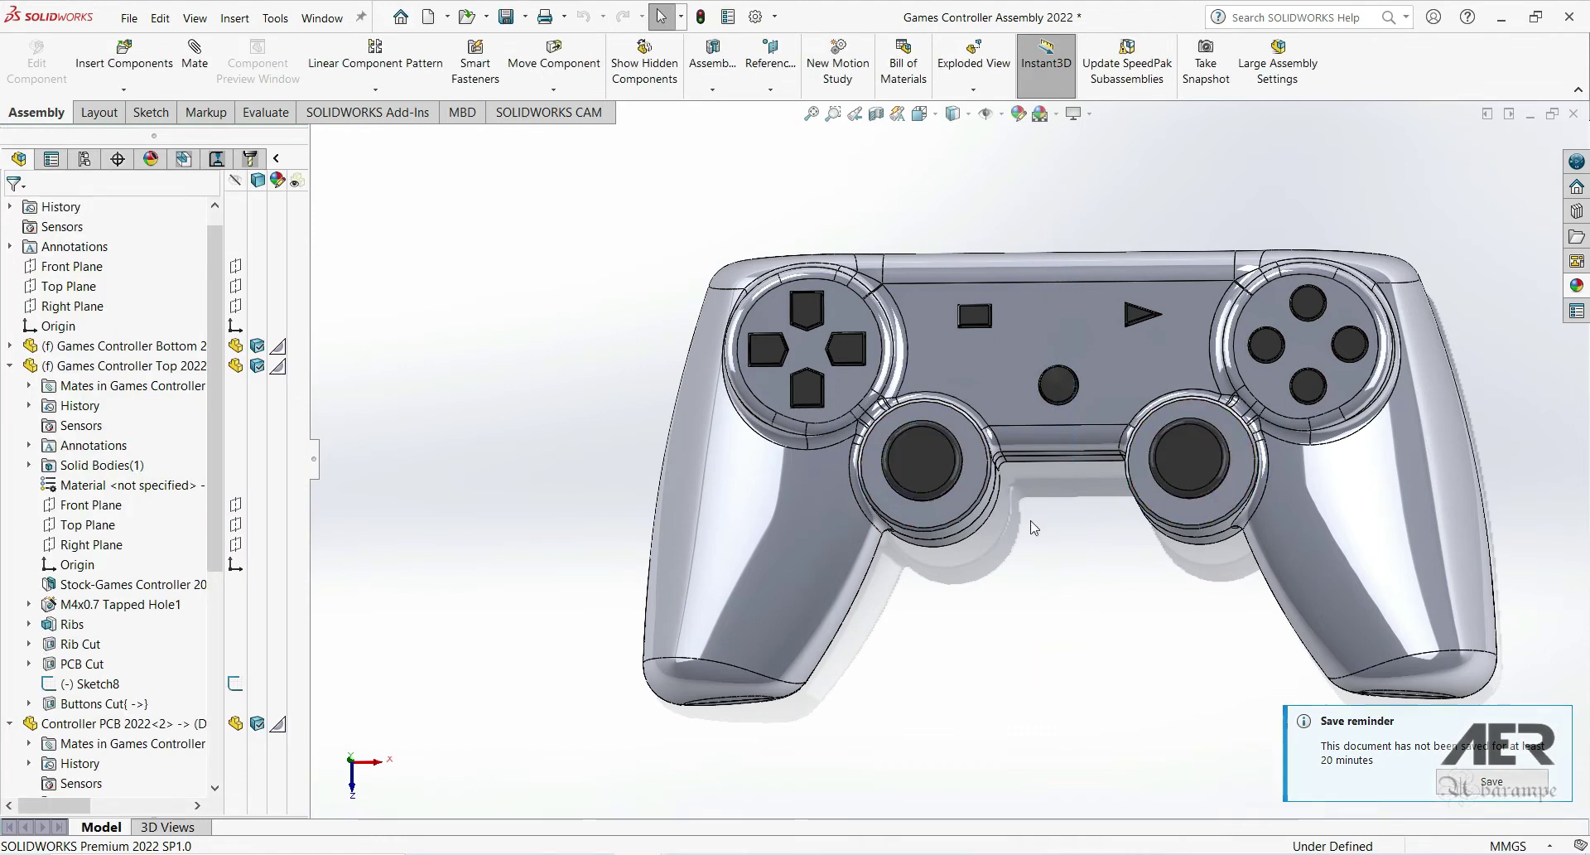
middle_click_drag(1034, 526, 878, 410)
scroll(926, 445, "down", 5)
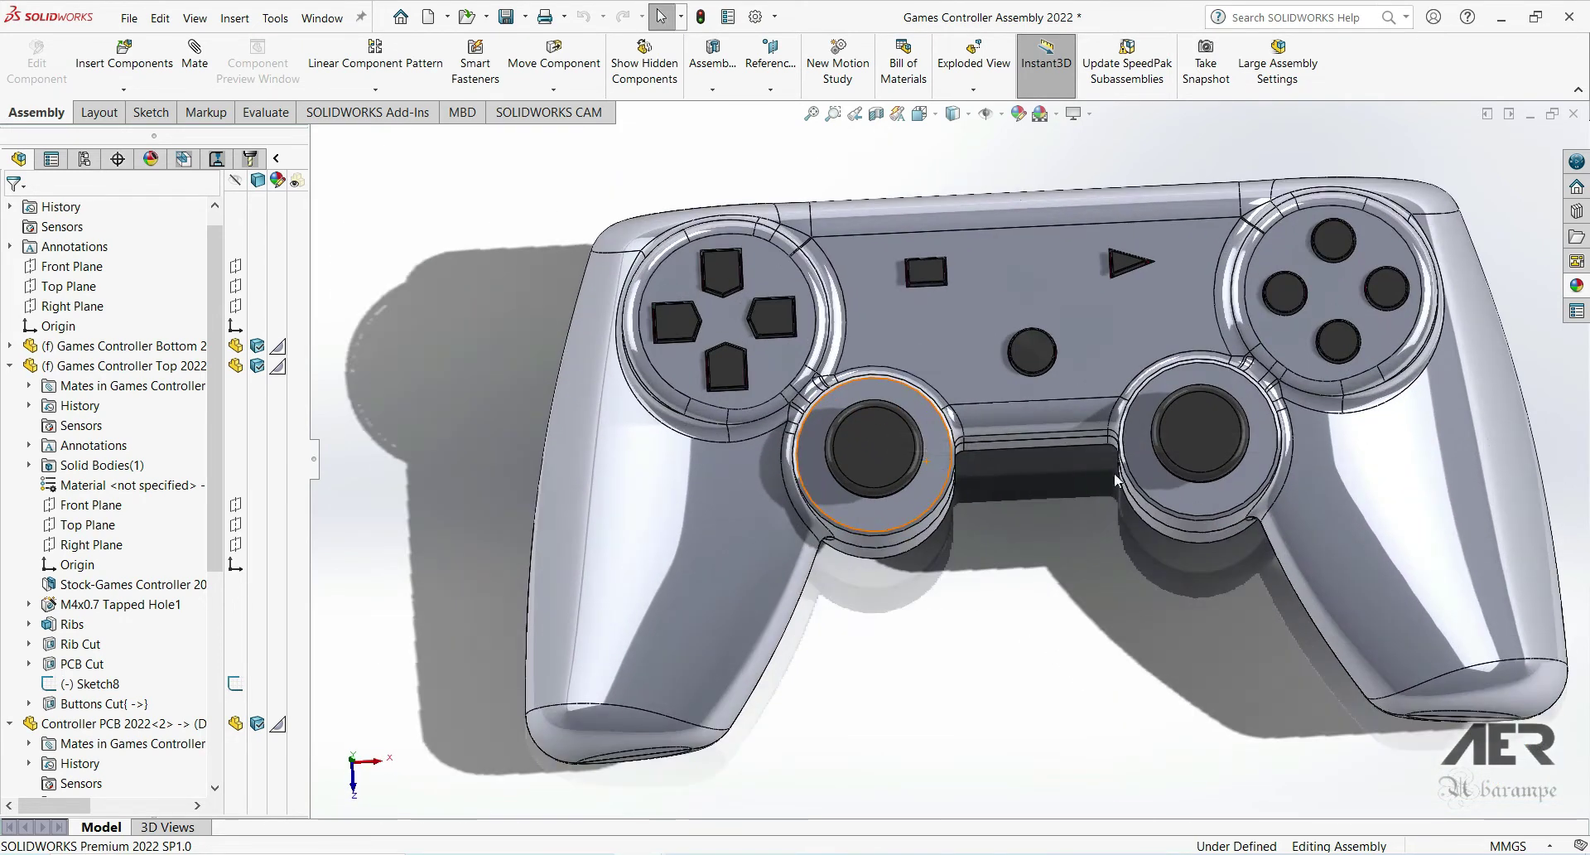
Edit the top housing in place and start a sketch on the left joystick's top face.
left_click(926, 333)
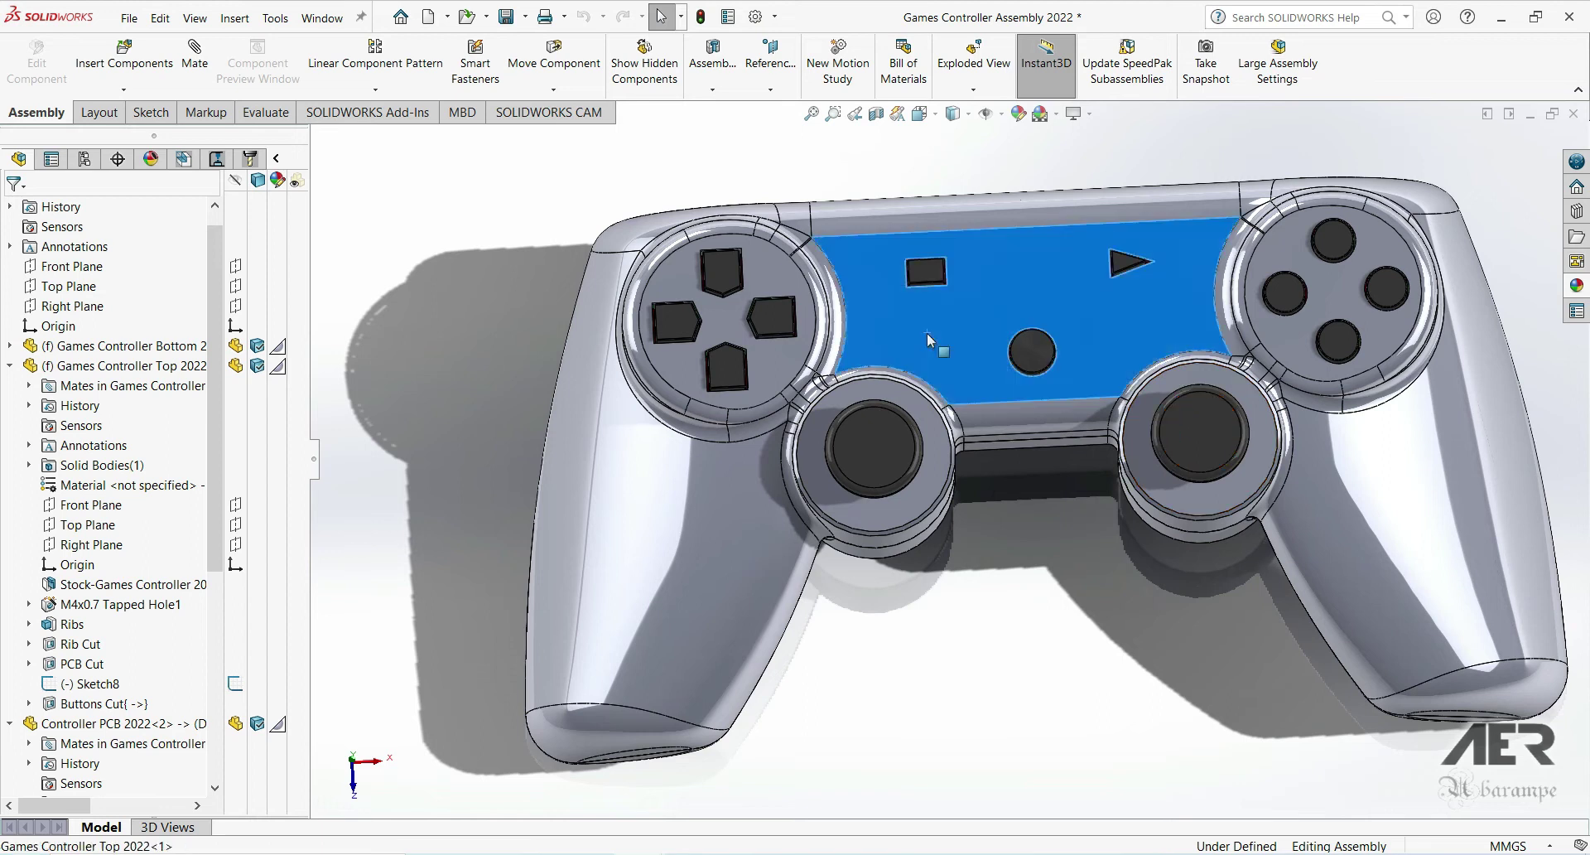
right_click(927, 331)
left_click(1014, 209)
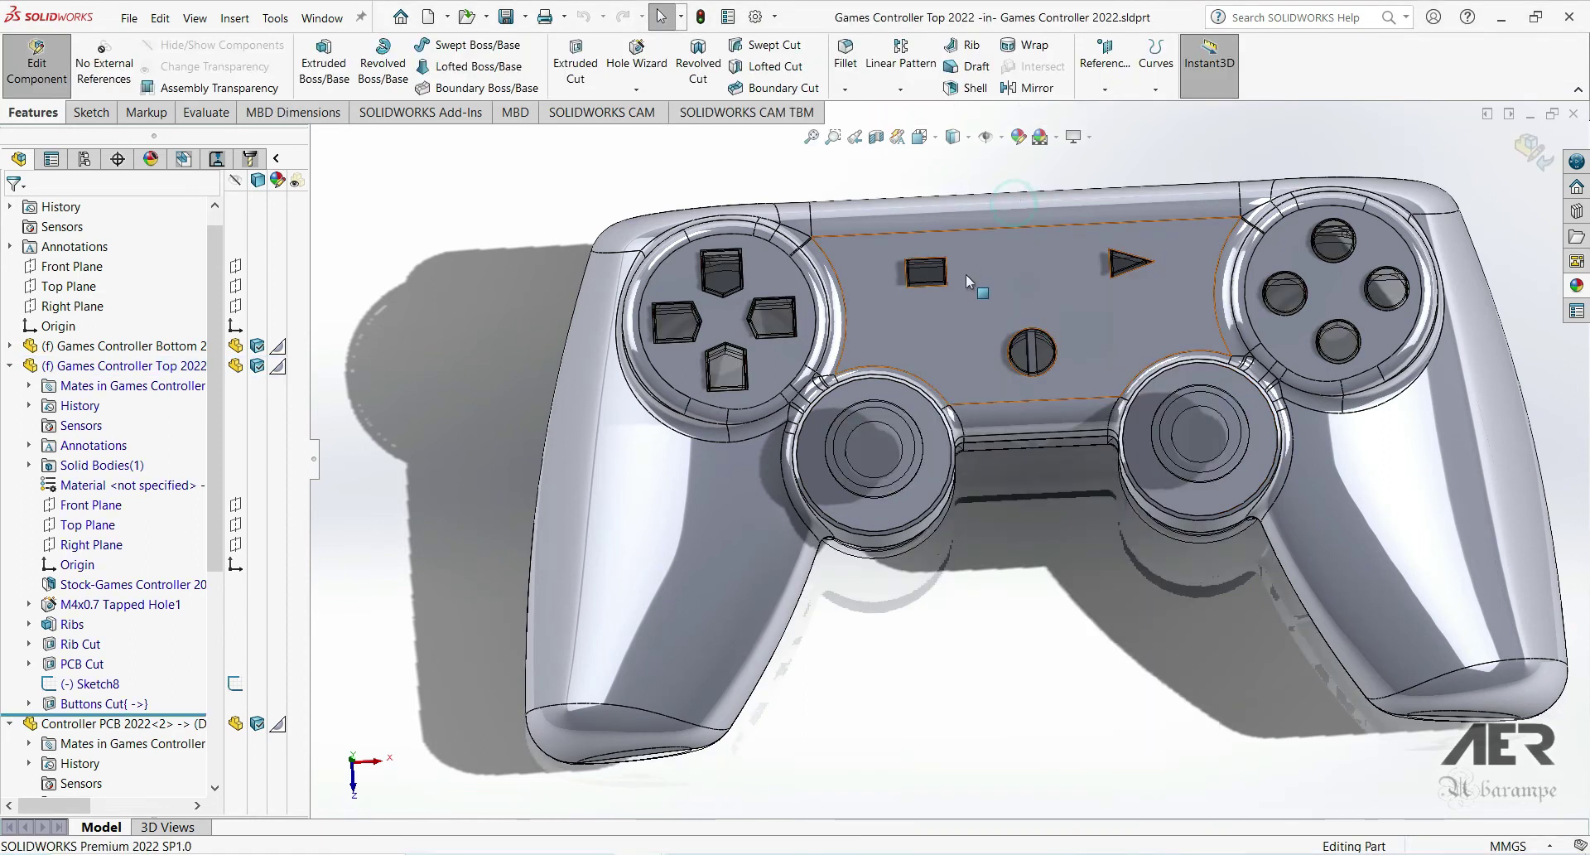
left_click(932, 432)
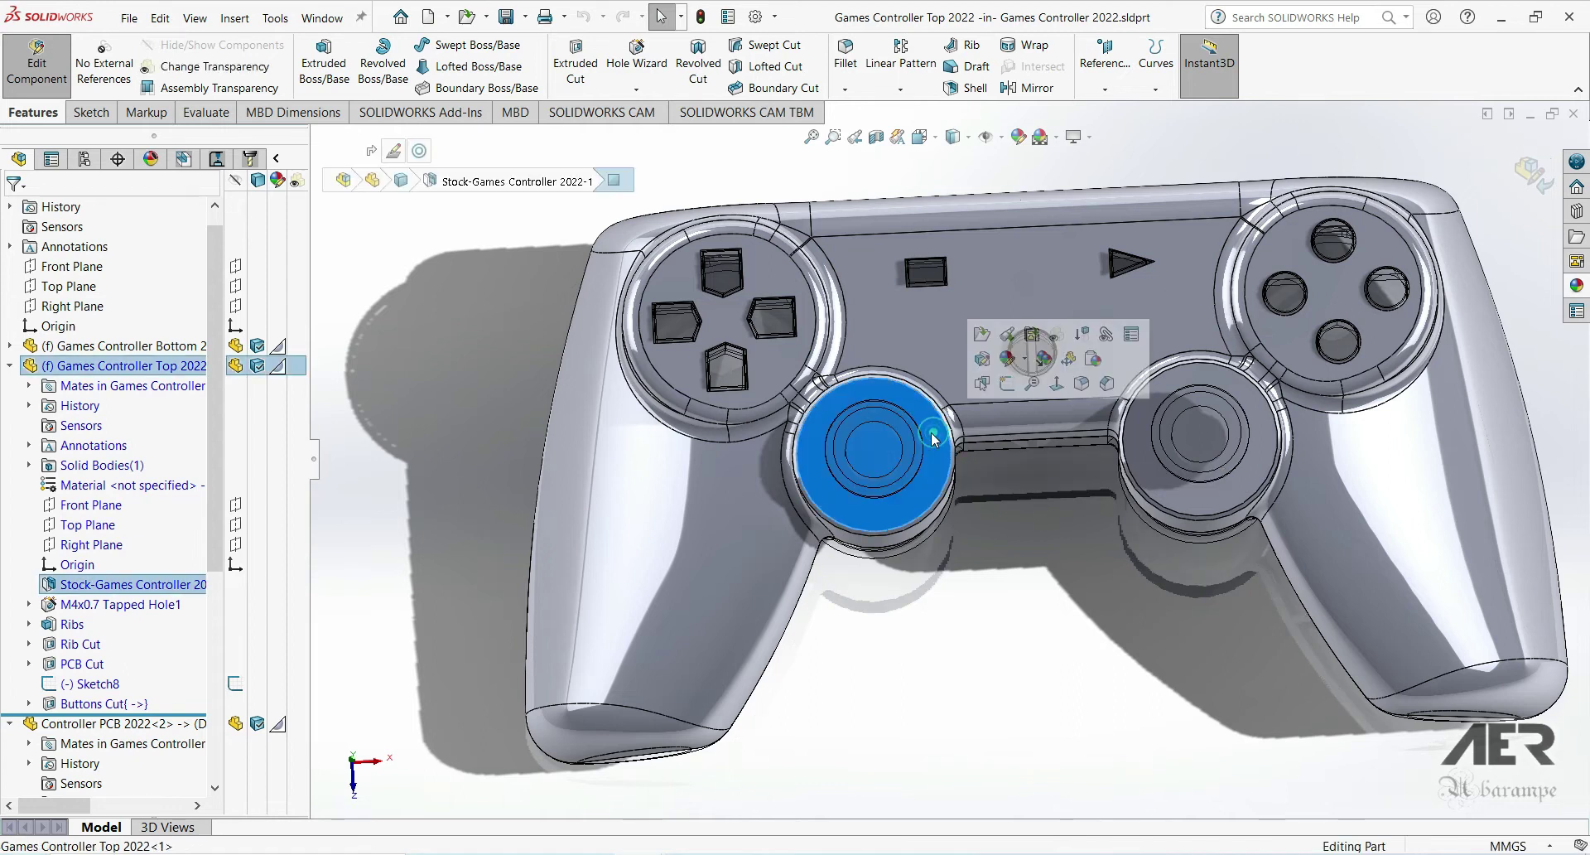
left_click(1004, 397)
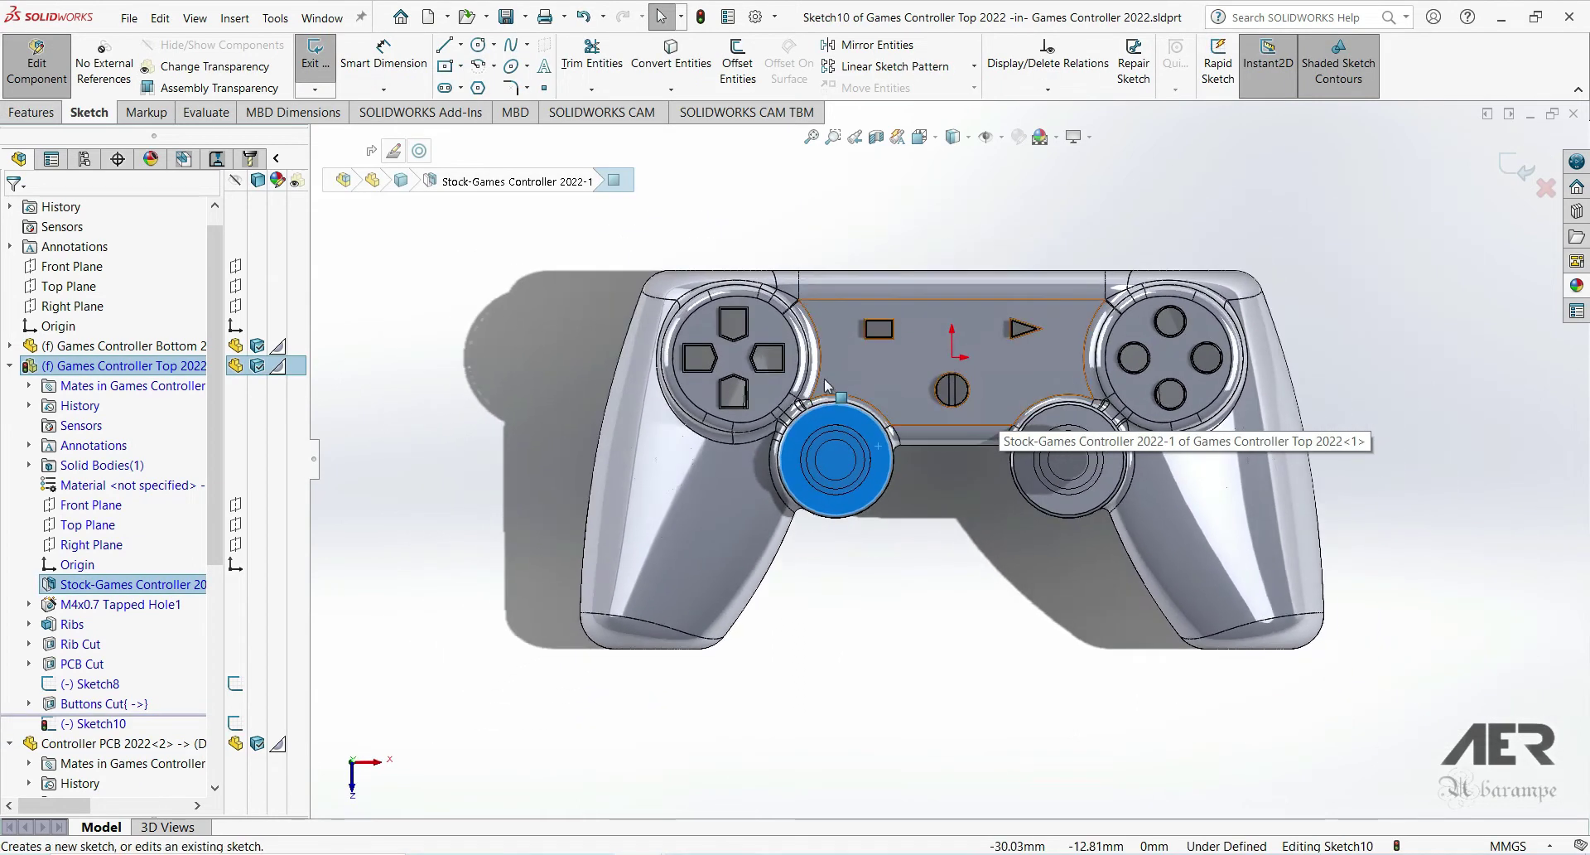
Draw a circle centred on the joystick and dimension it to 28 mm diameter.
left_click(479, 44)
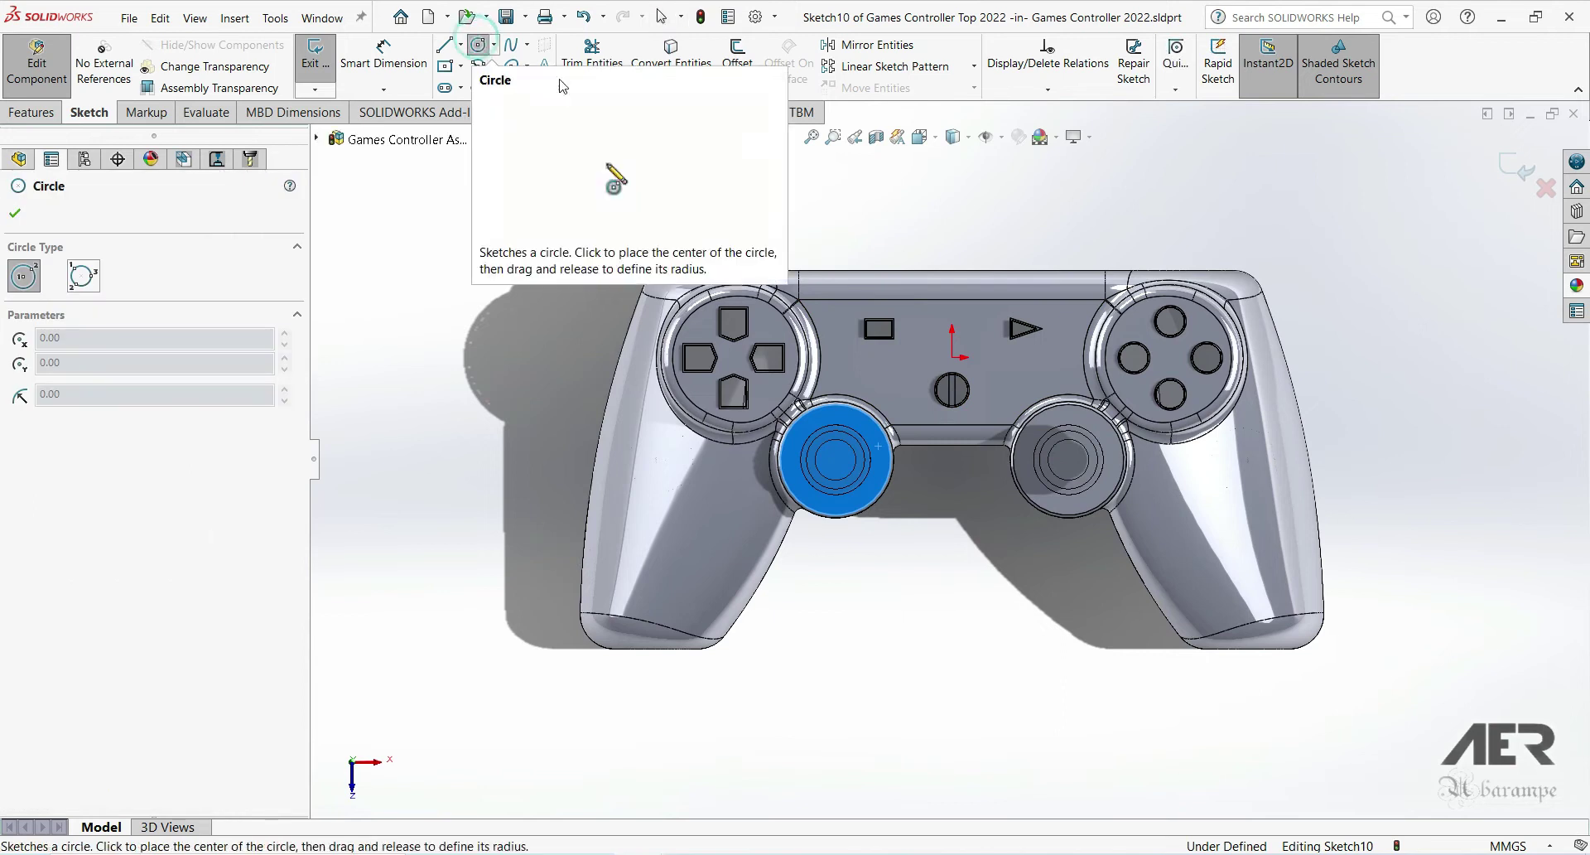
left_click(836, 460)
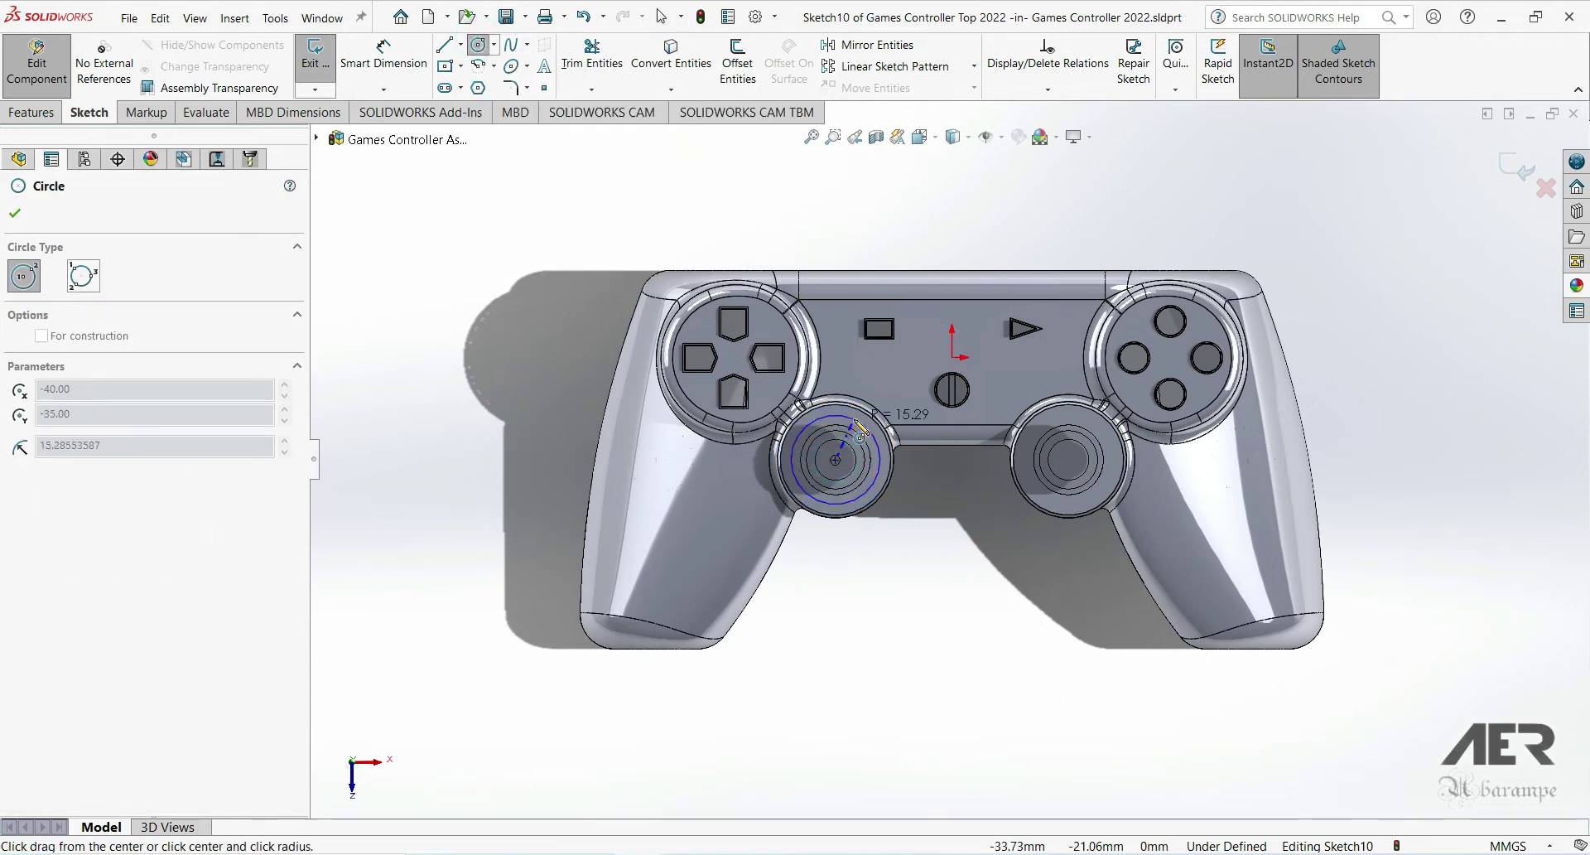
left_click(859, 429)
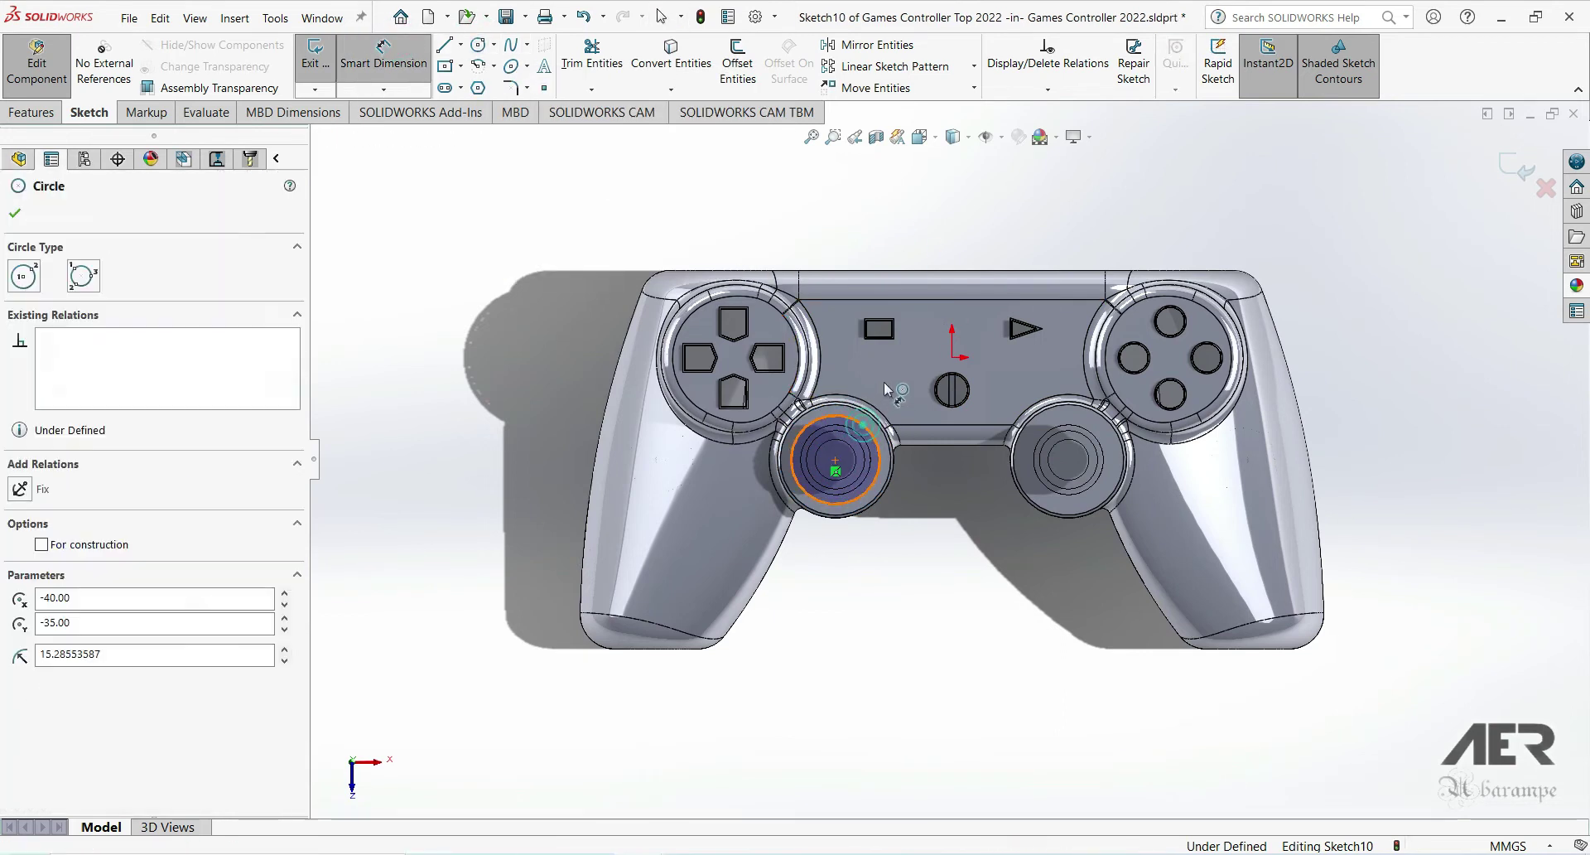
key("Escape")
left_click(861, 424)
left_click(894, 389)
type("28")
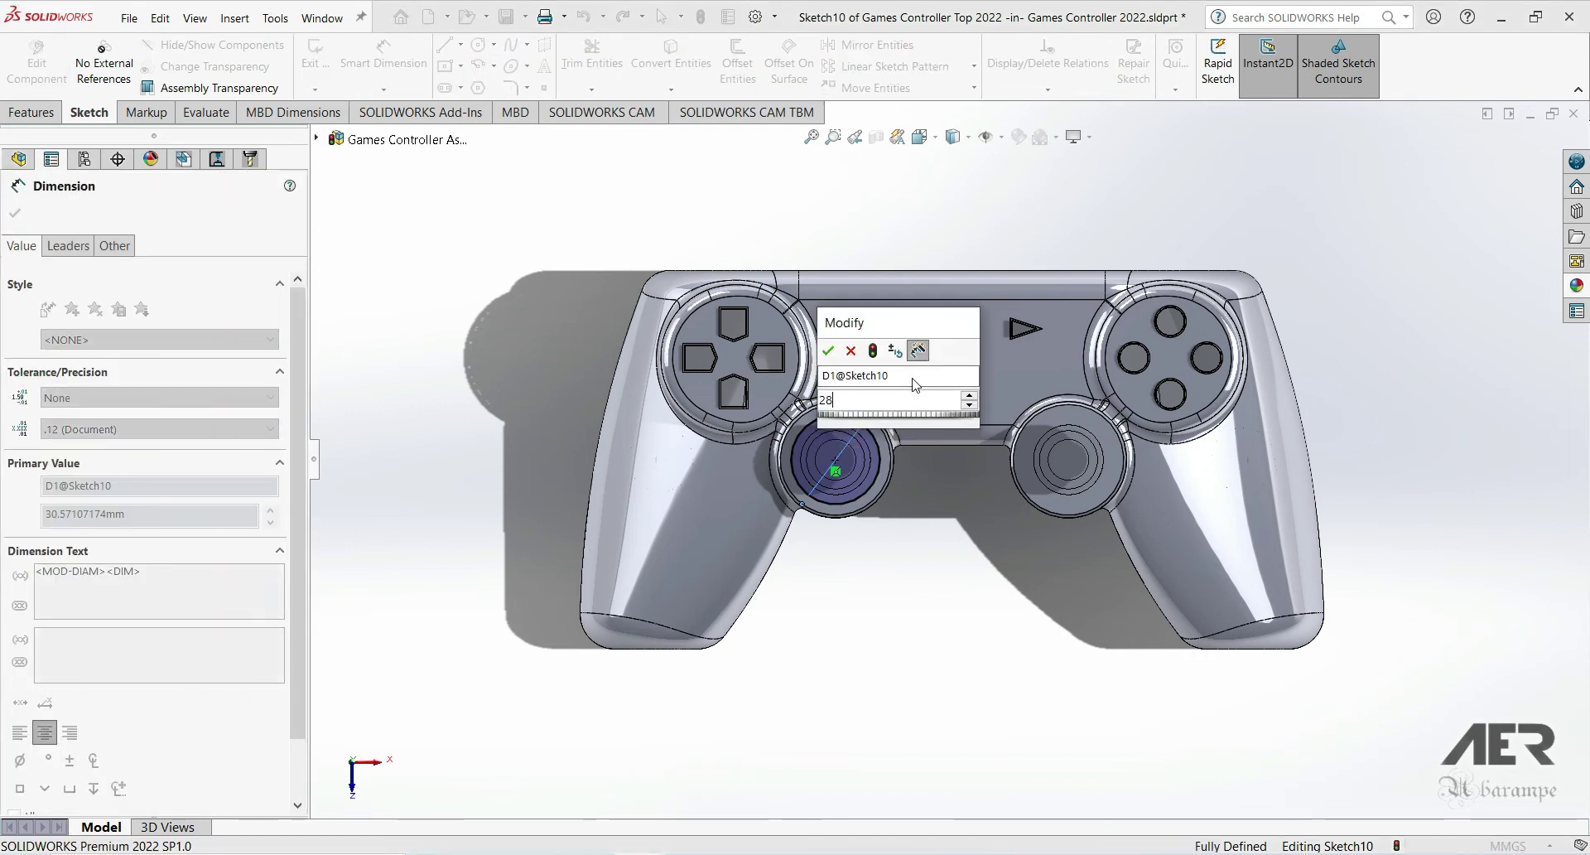
key("Return")
scroll(944, 406, "down", 2)
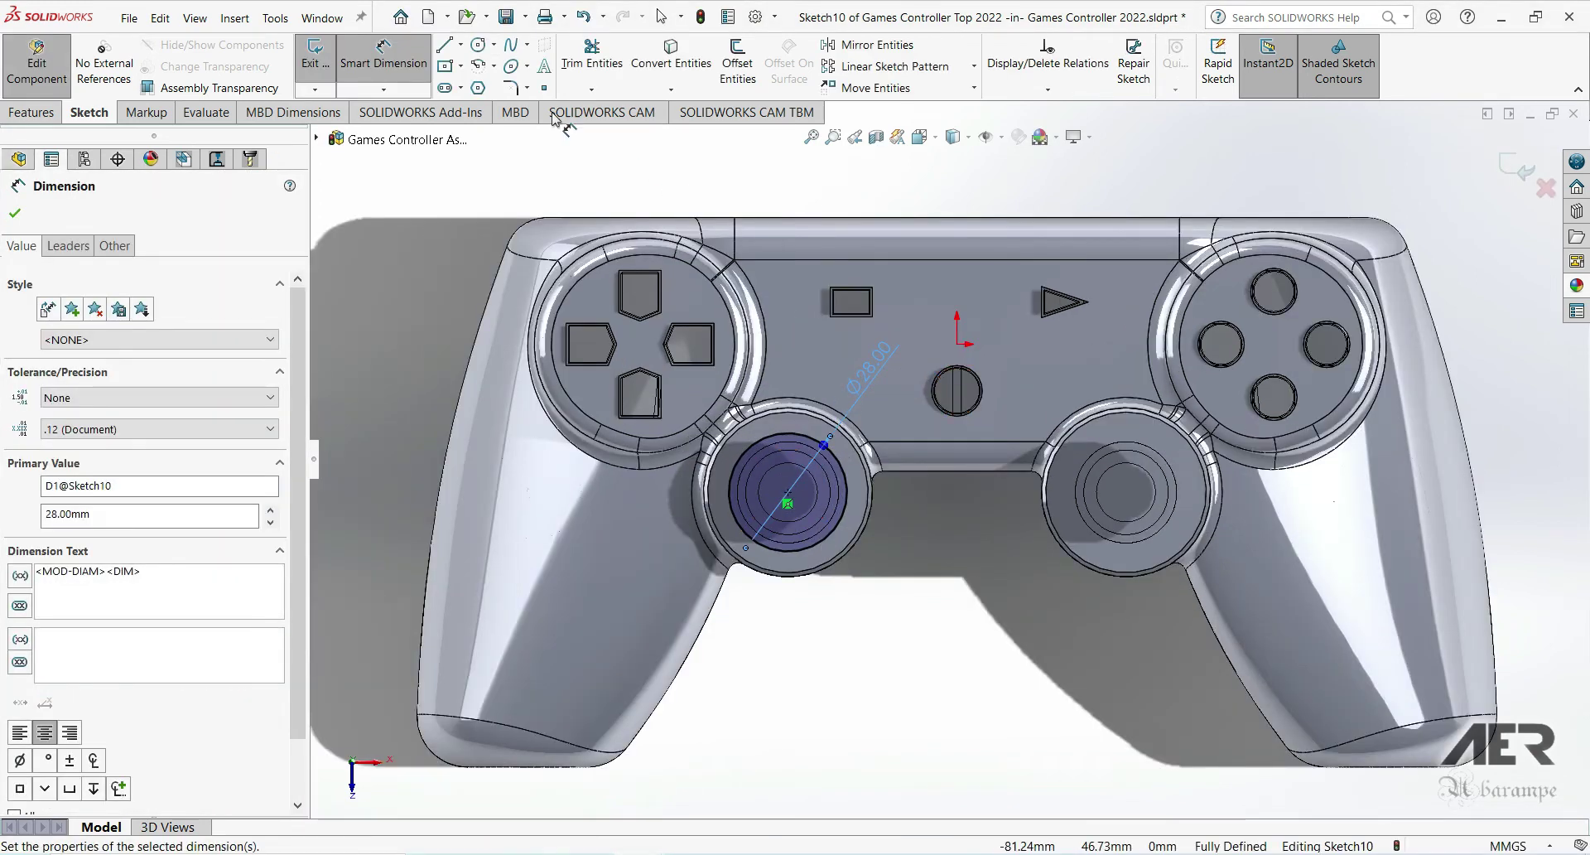
Draw a vertical centerline from the origin and mirror the circle across it onto the right joystick.
left_click(462, 45)
left_click(497, 85)
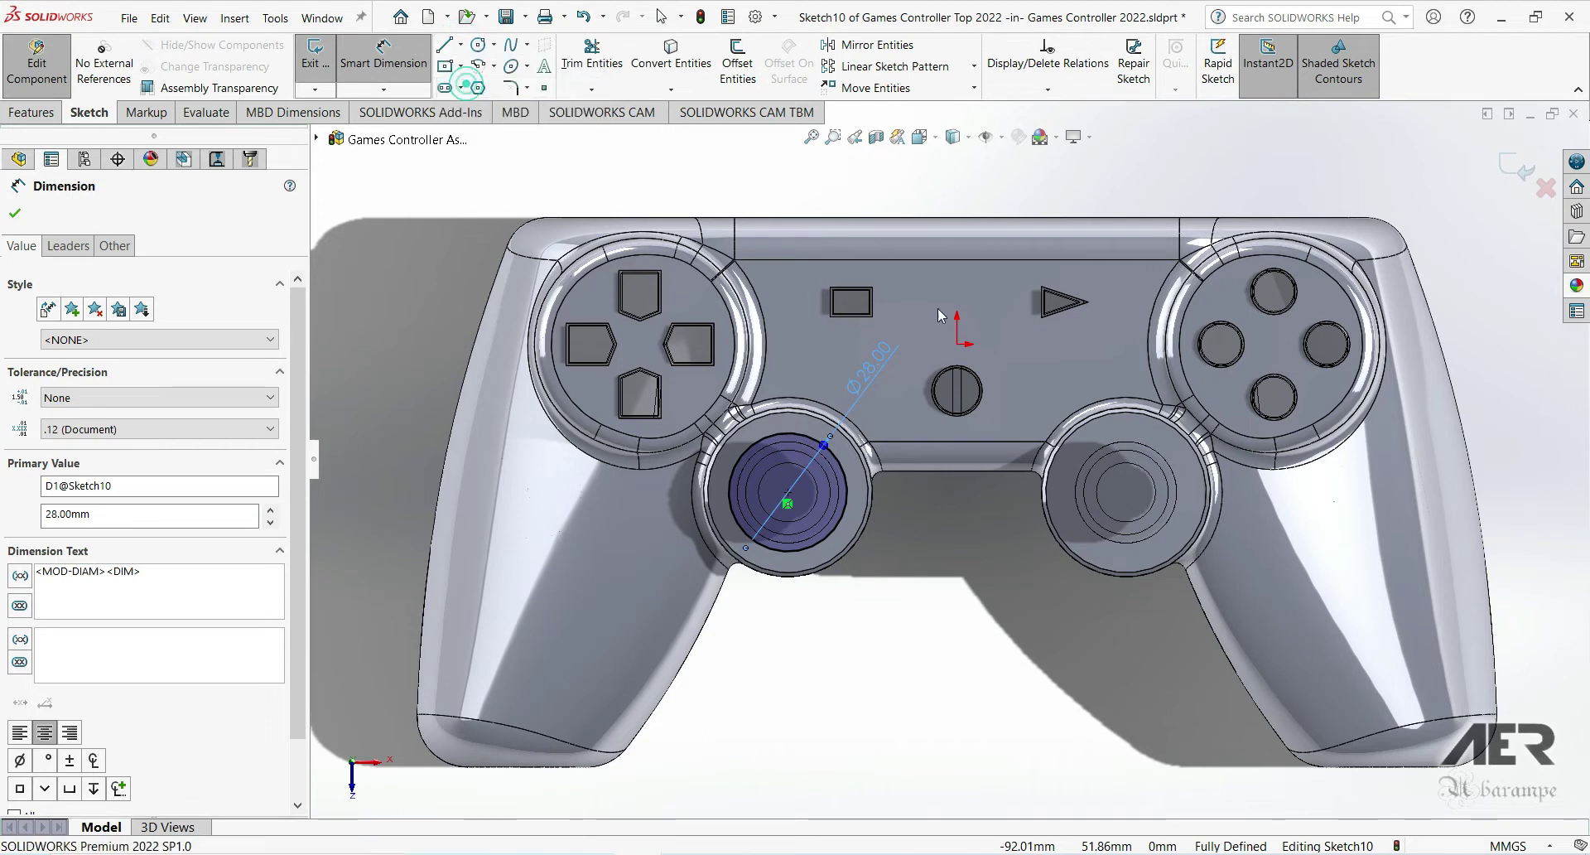
left_click(957, 344)
left_click(957, 439)
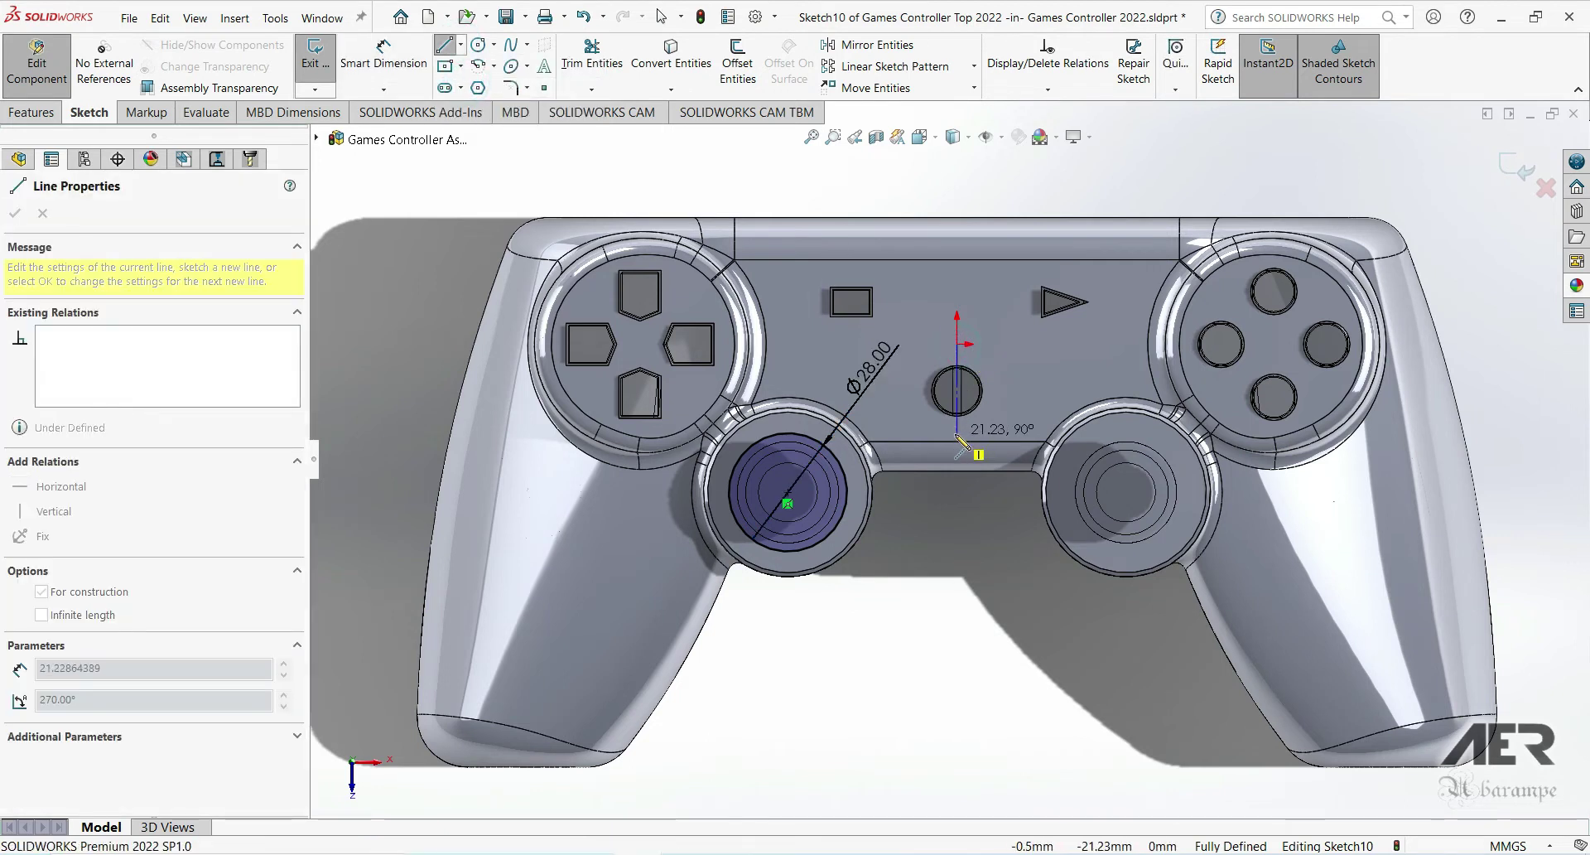
key("Escape")
key("Escape")
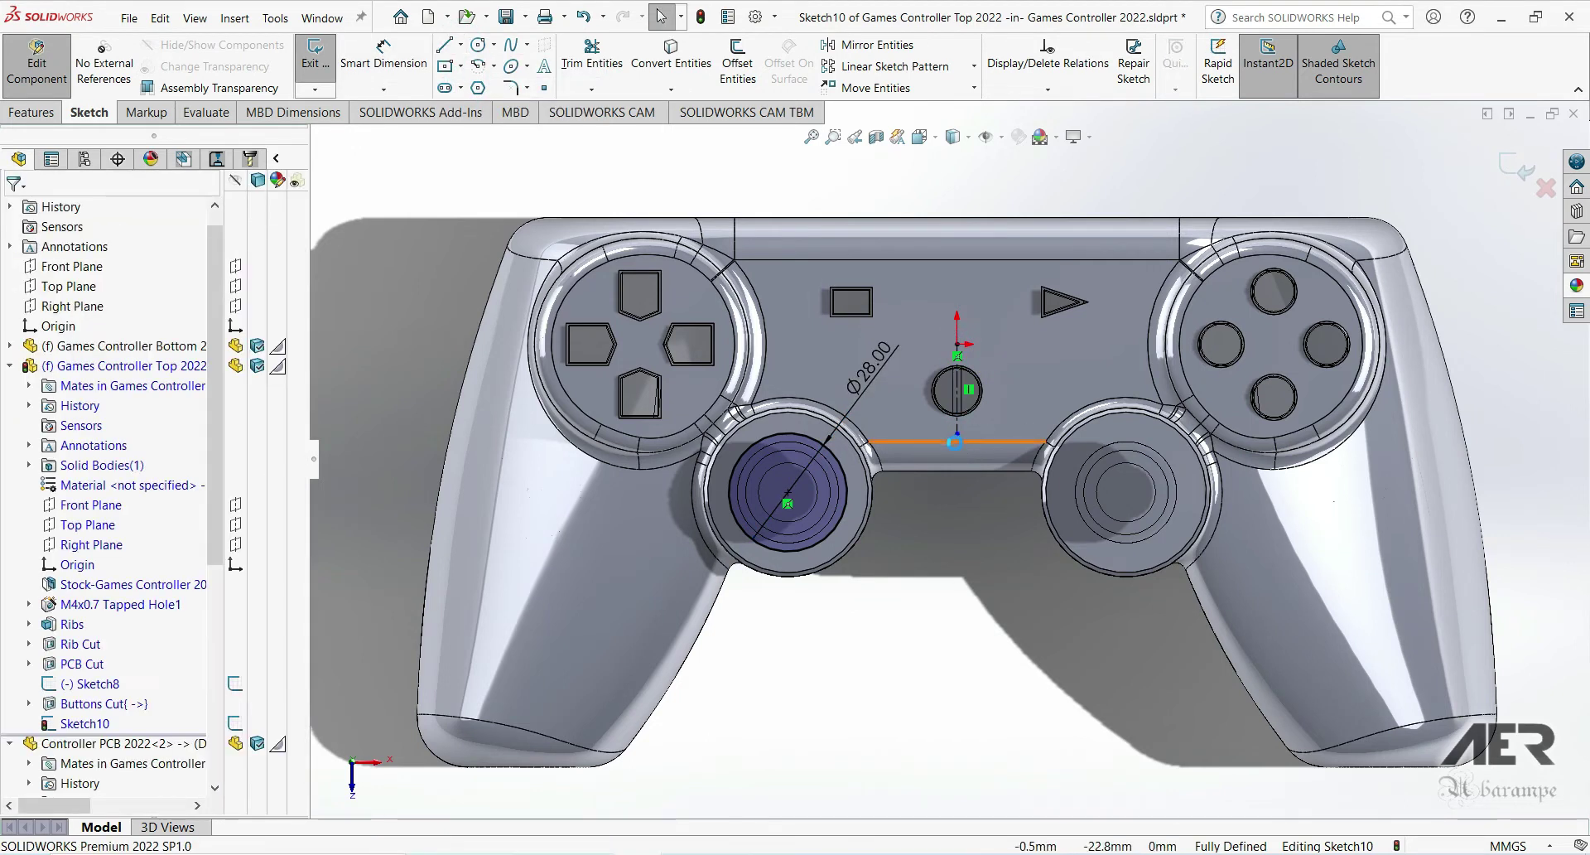
left_click(844, 475)
left_click(957, 410, "ctrl")
left_click(868, 45)
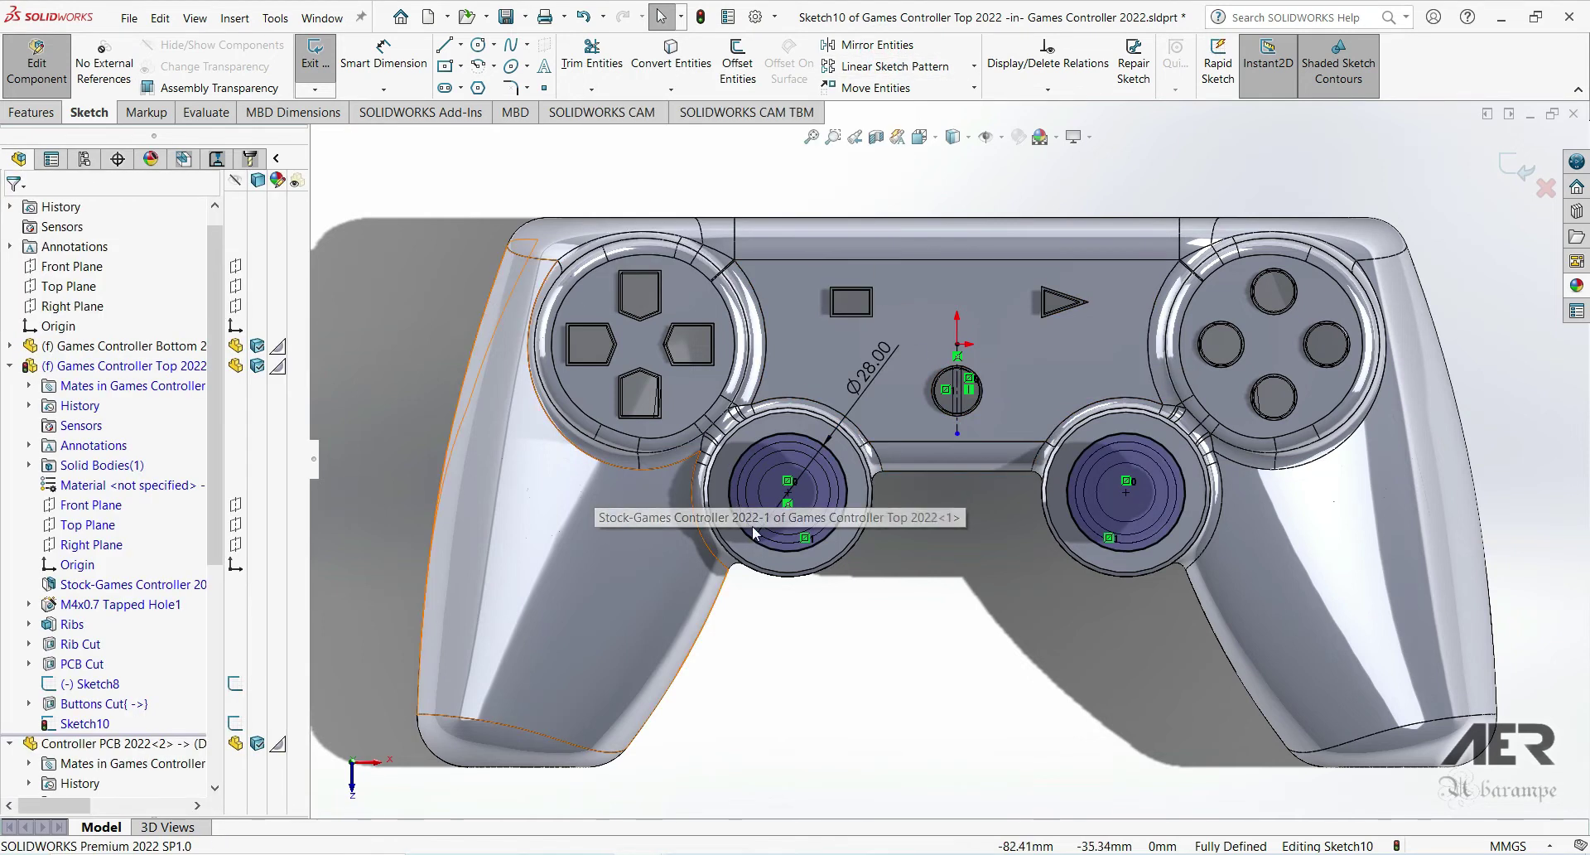
Extruded Cut the two joystick circles Through All the top housing.
middle_click_drag(637, 464, 647, 455)
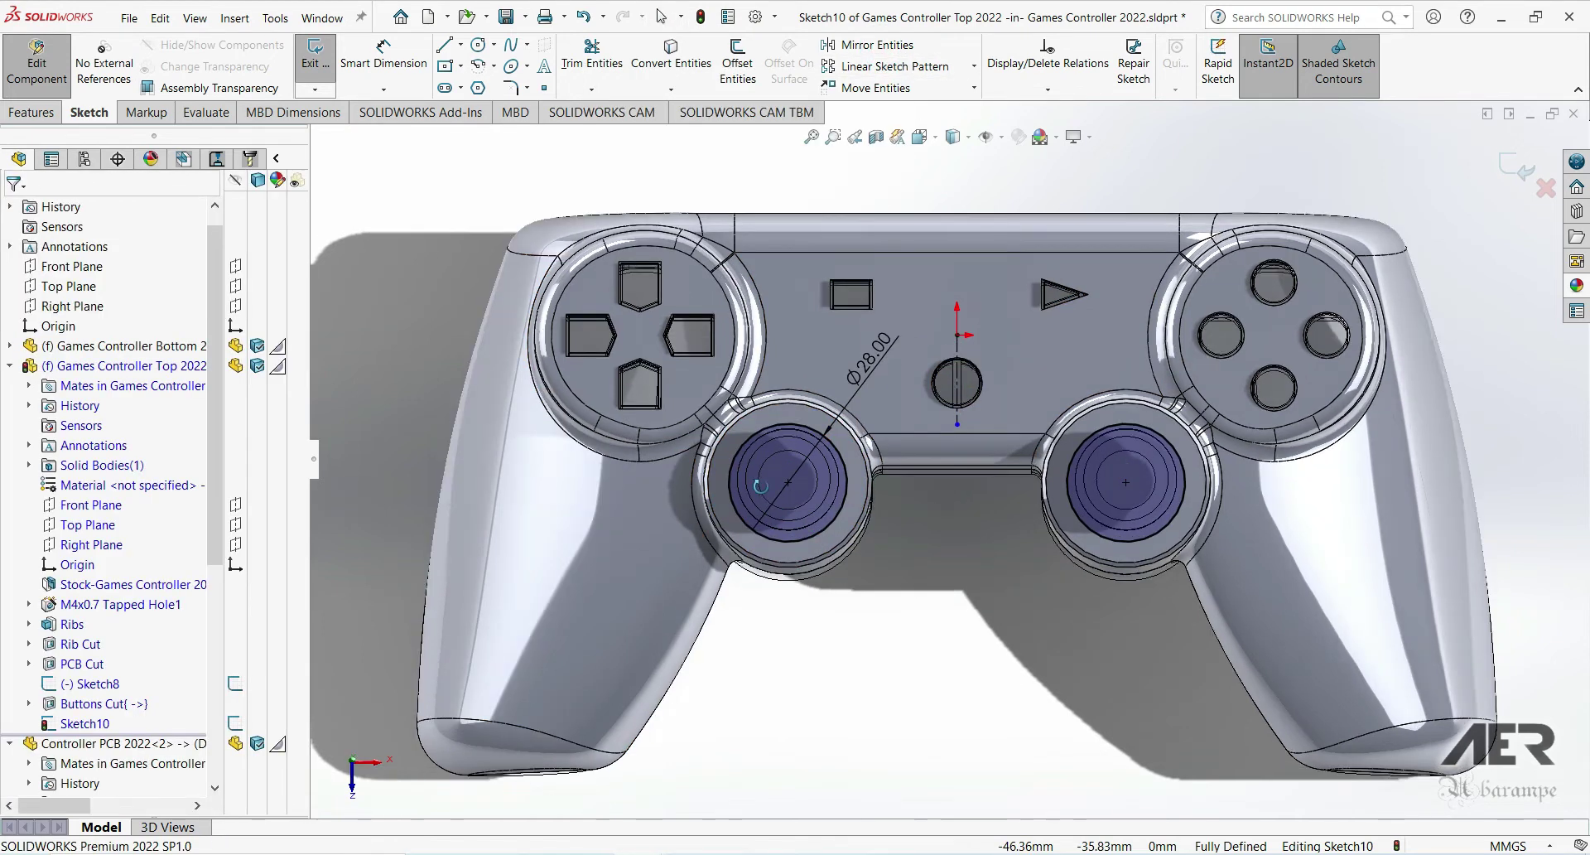
left_click(33, 113)
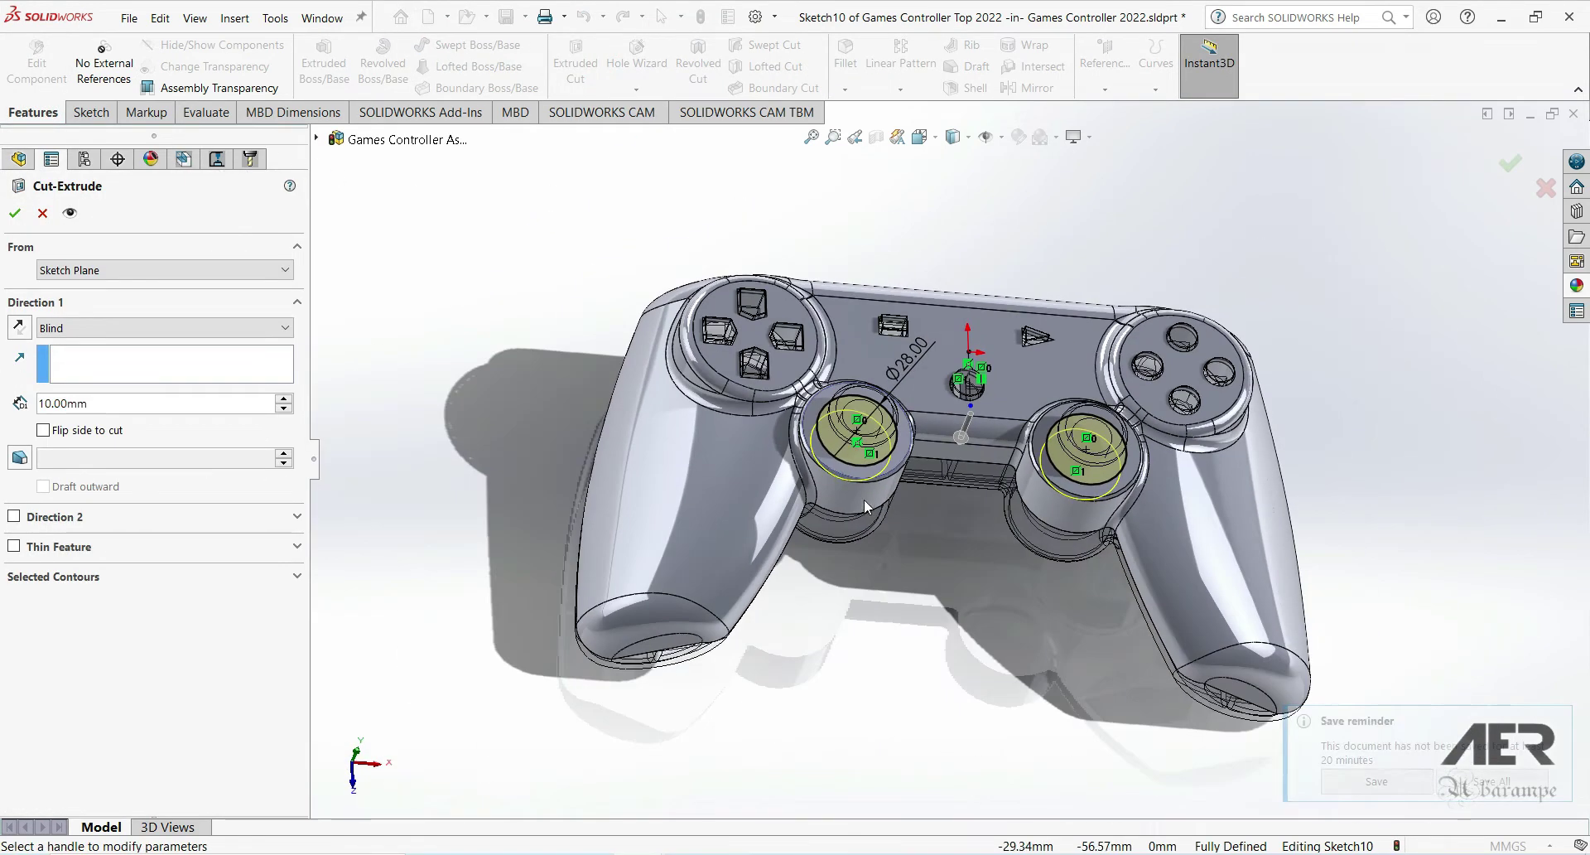
middle_click_drag(863, 499, 857, 455)
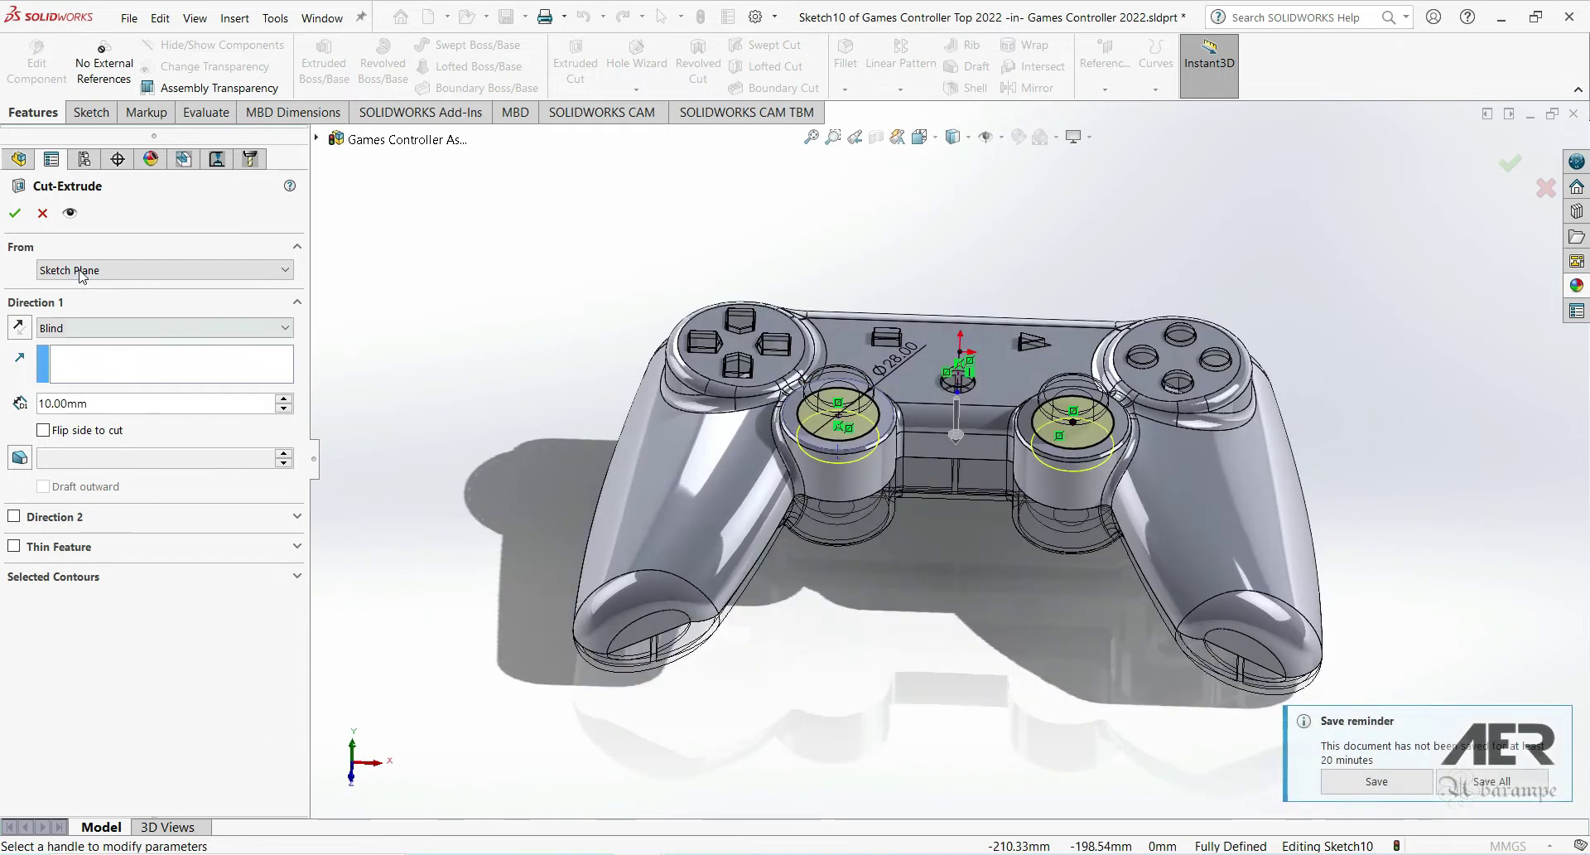
left_click(76, 328)
left_click(87, 360)
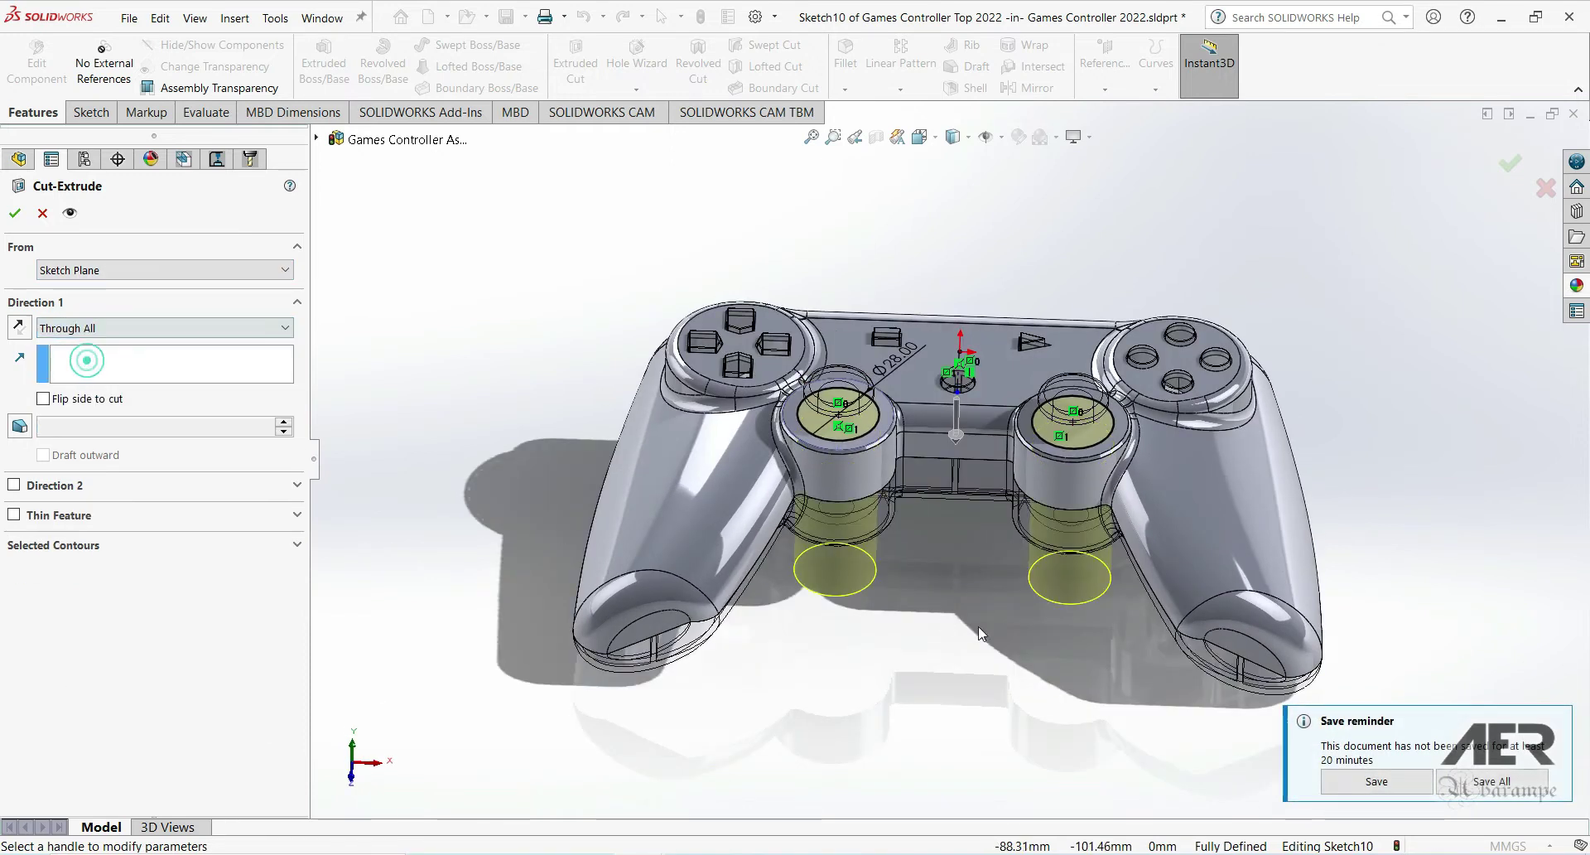
left_click(15, 212)
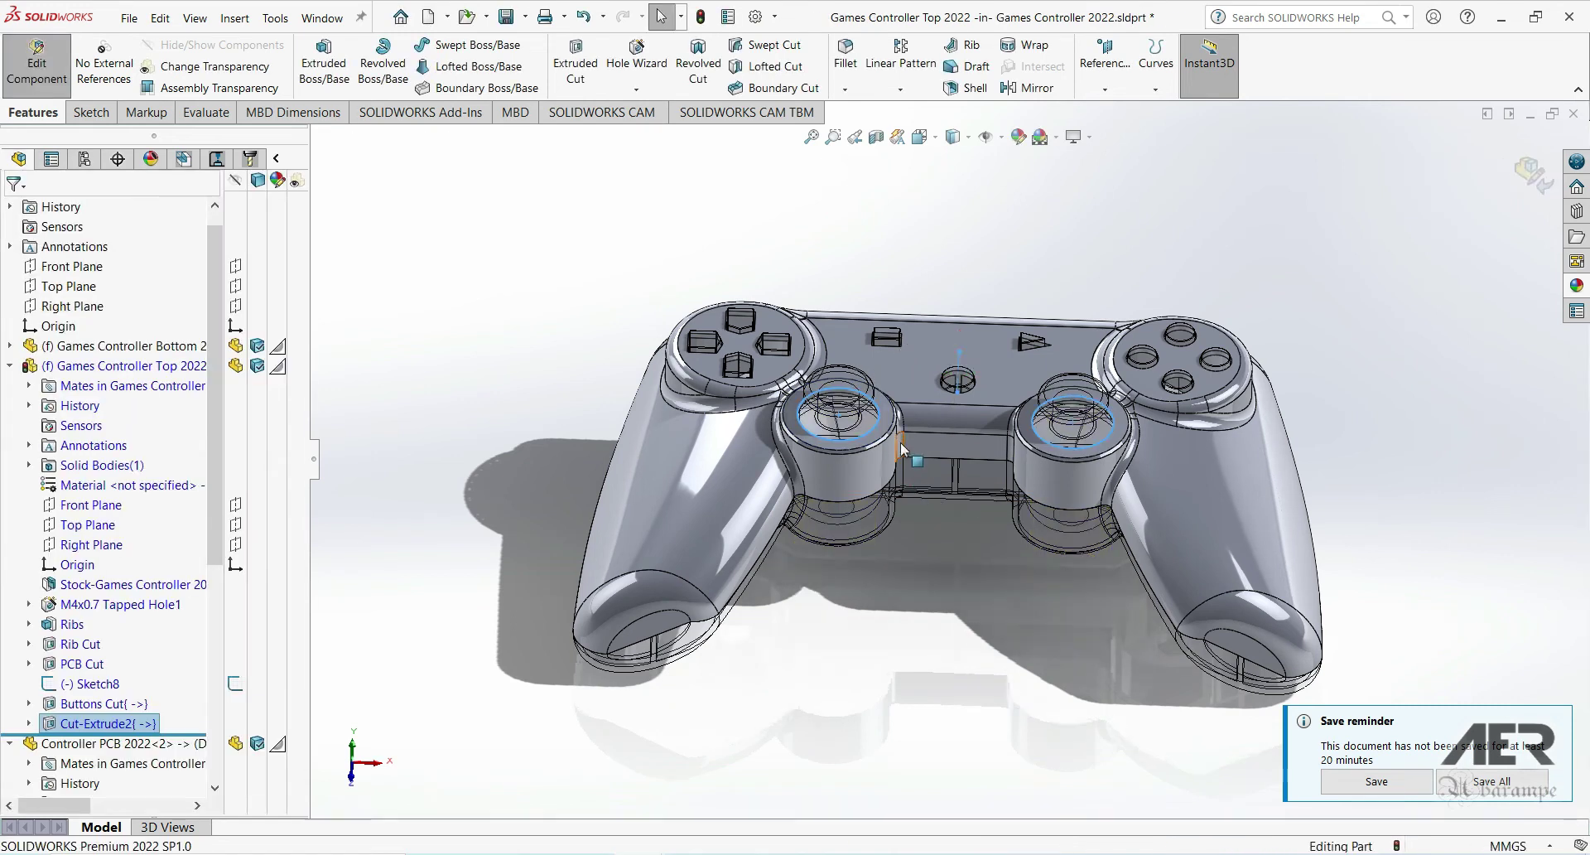
Rename the new cut feature to 'Joystick Cut'.
middle_click_drag(1045, 544, 947, 474)
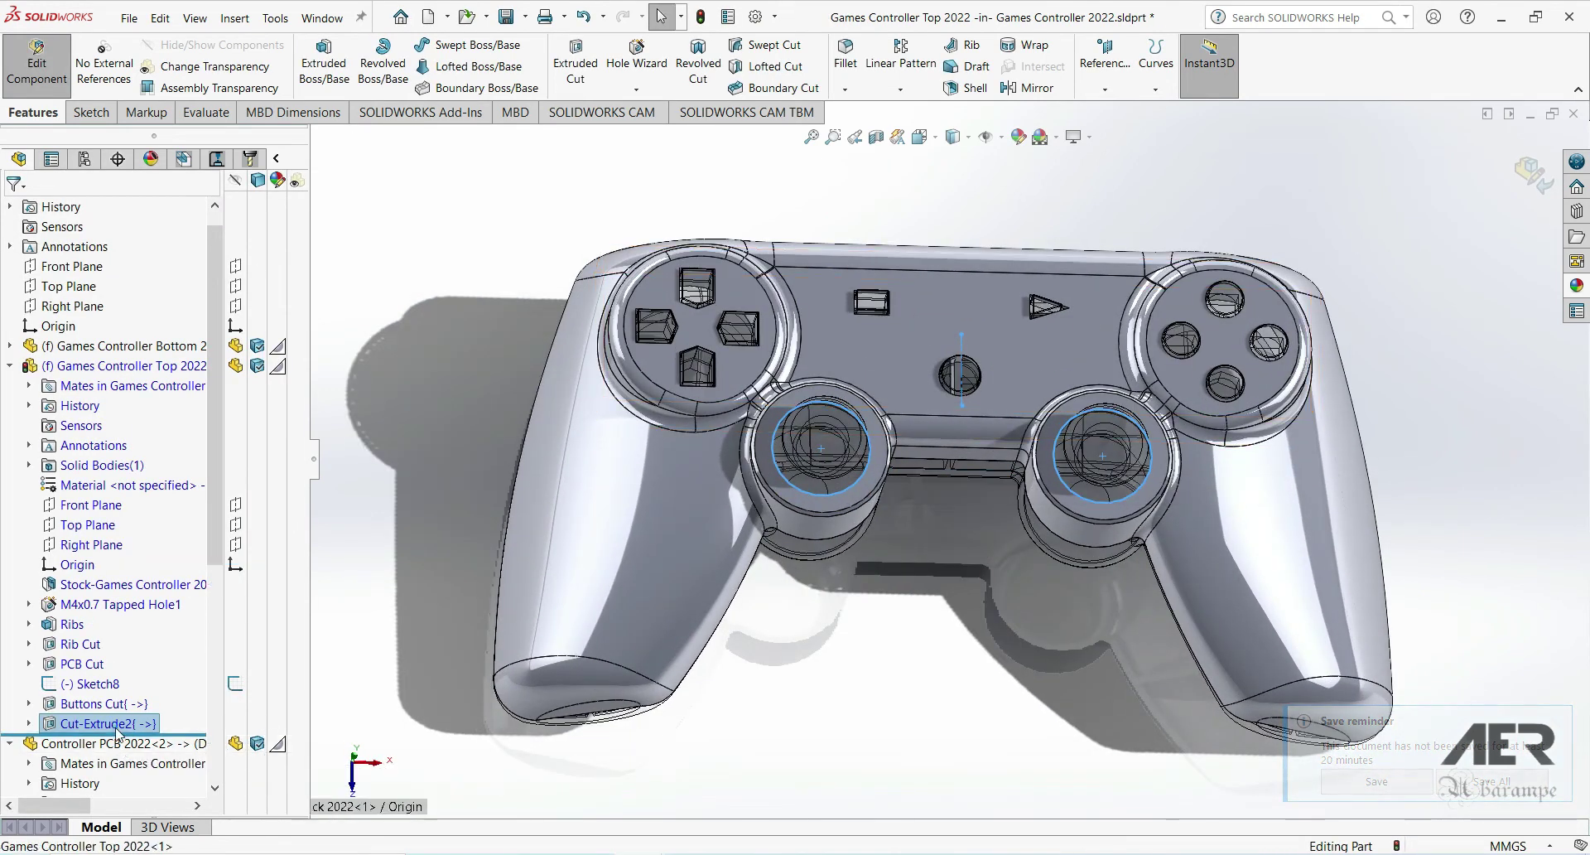
left_click(158, 725)
left_click(161, 725)
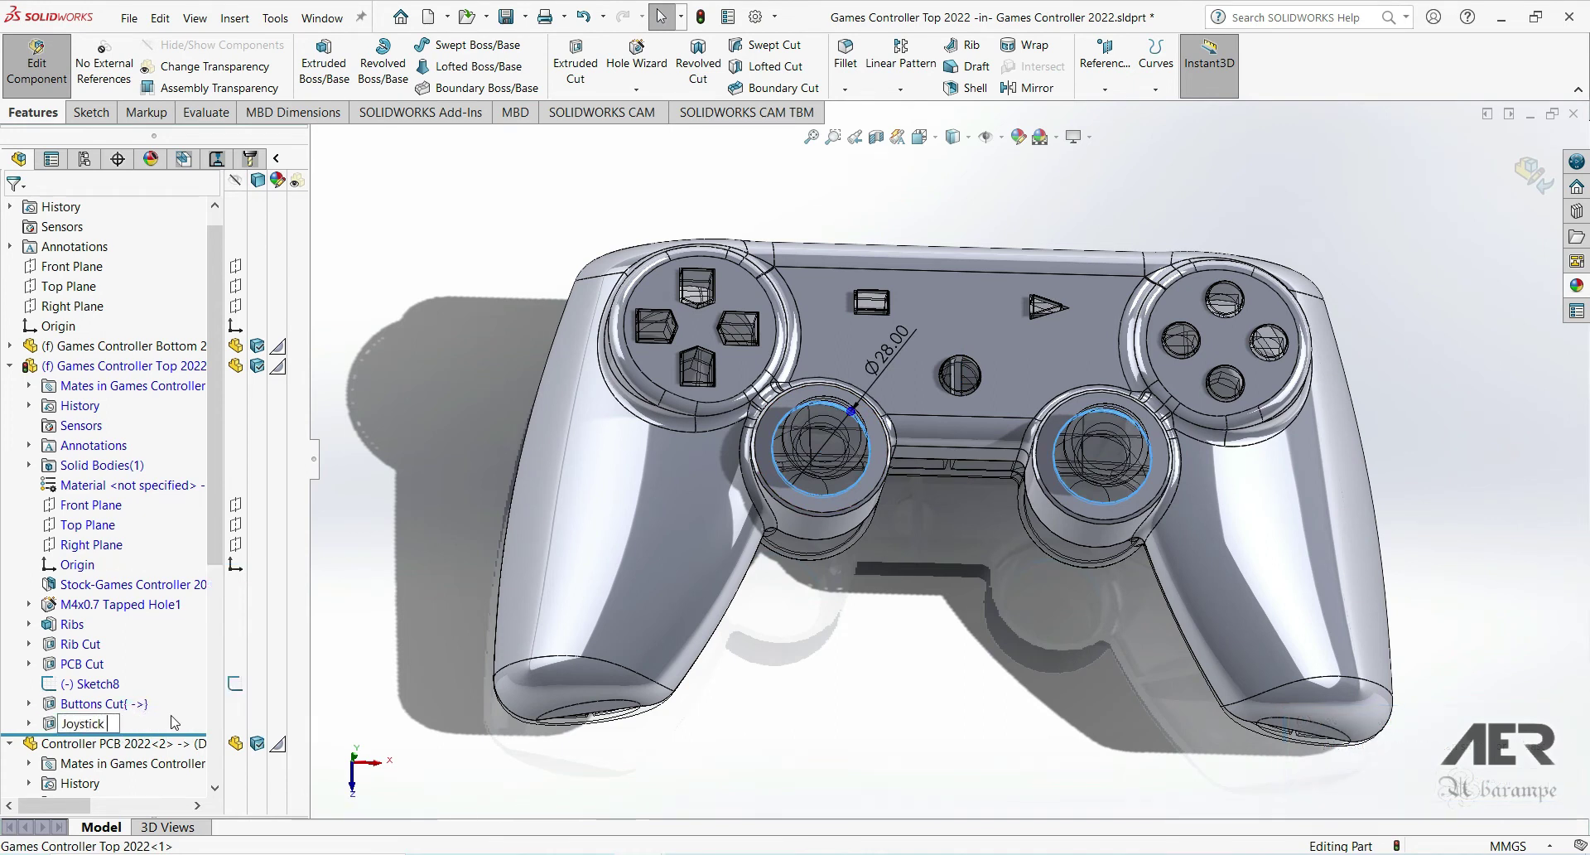
key("Return")
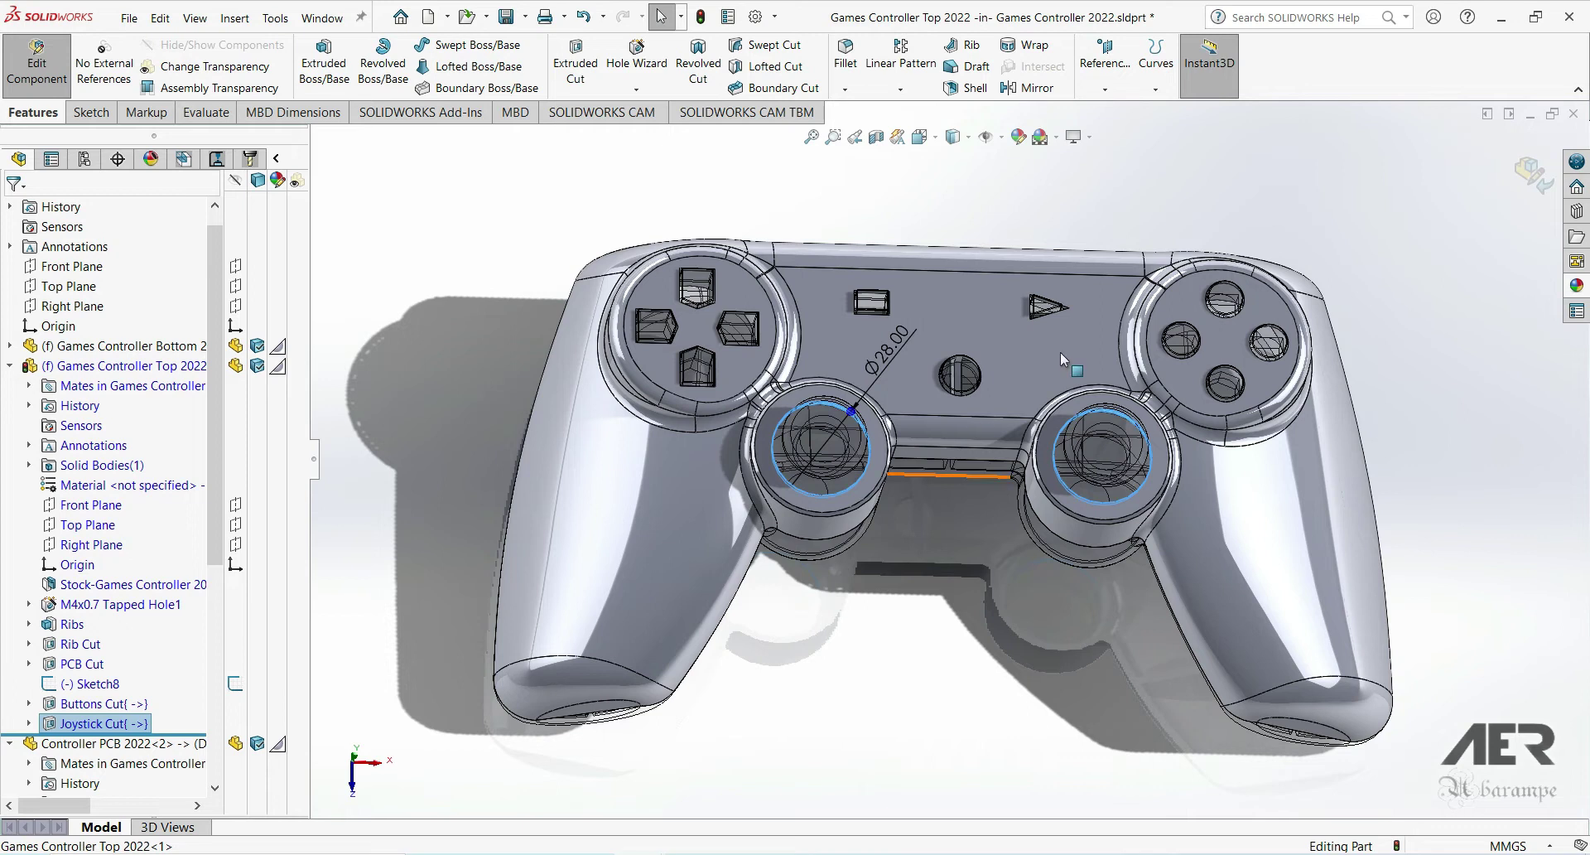
Exit part editing and inspect both joysticks standing through their 28 mm holes.
left_click(1532, 172)
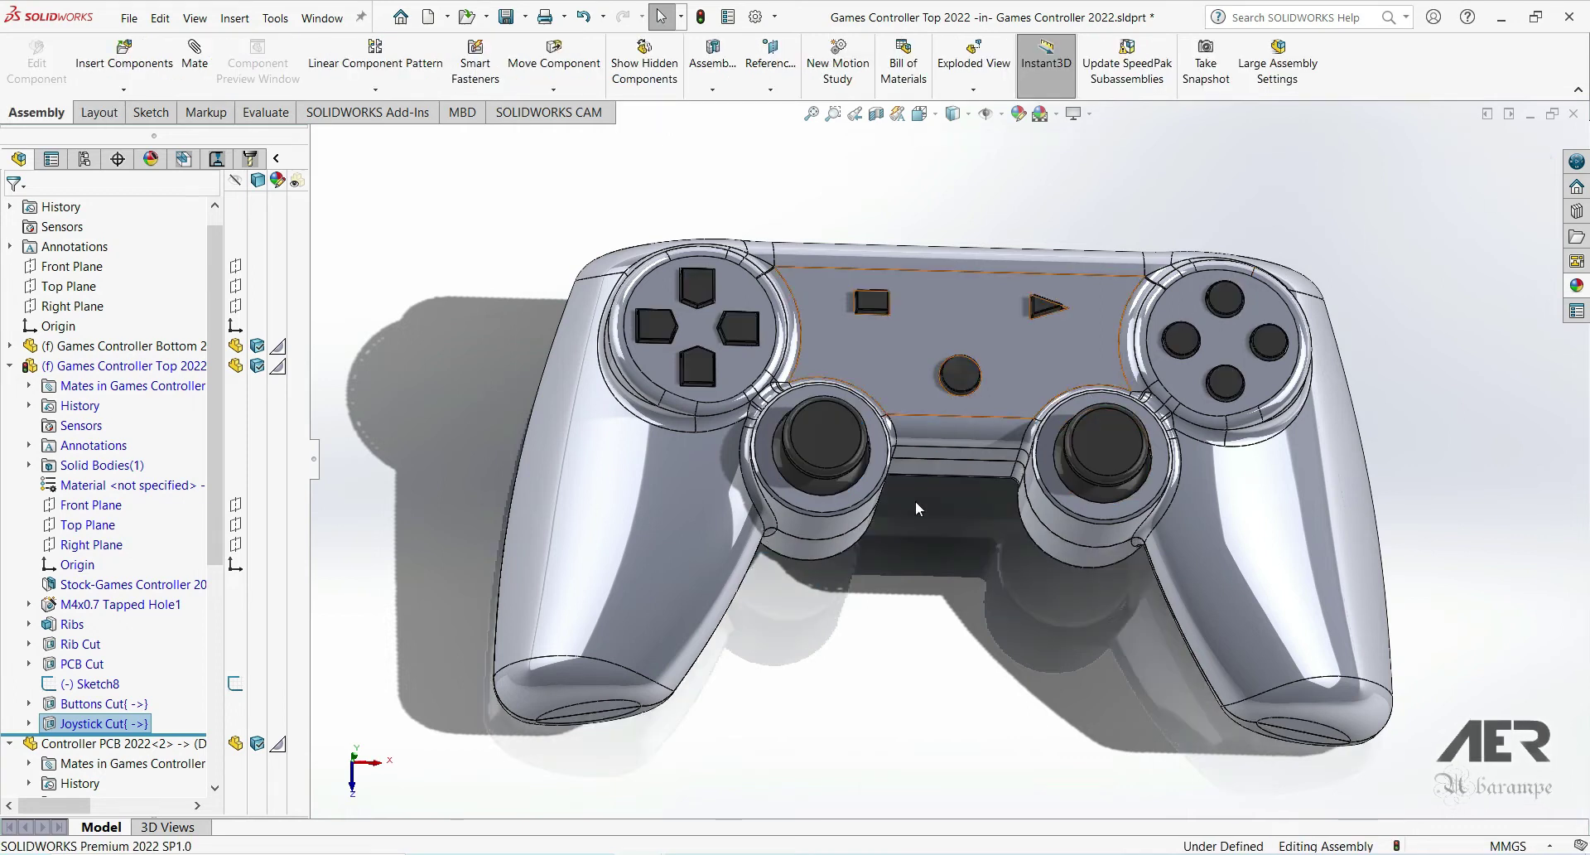
middle_click_drag(925, 505, 697, 505)
scroll(876, 429, "down", 3)
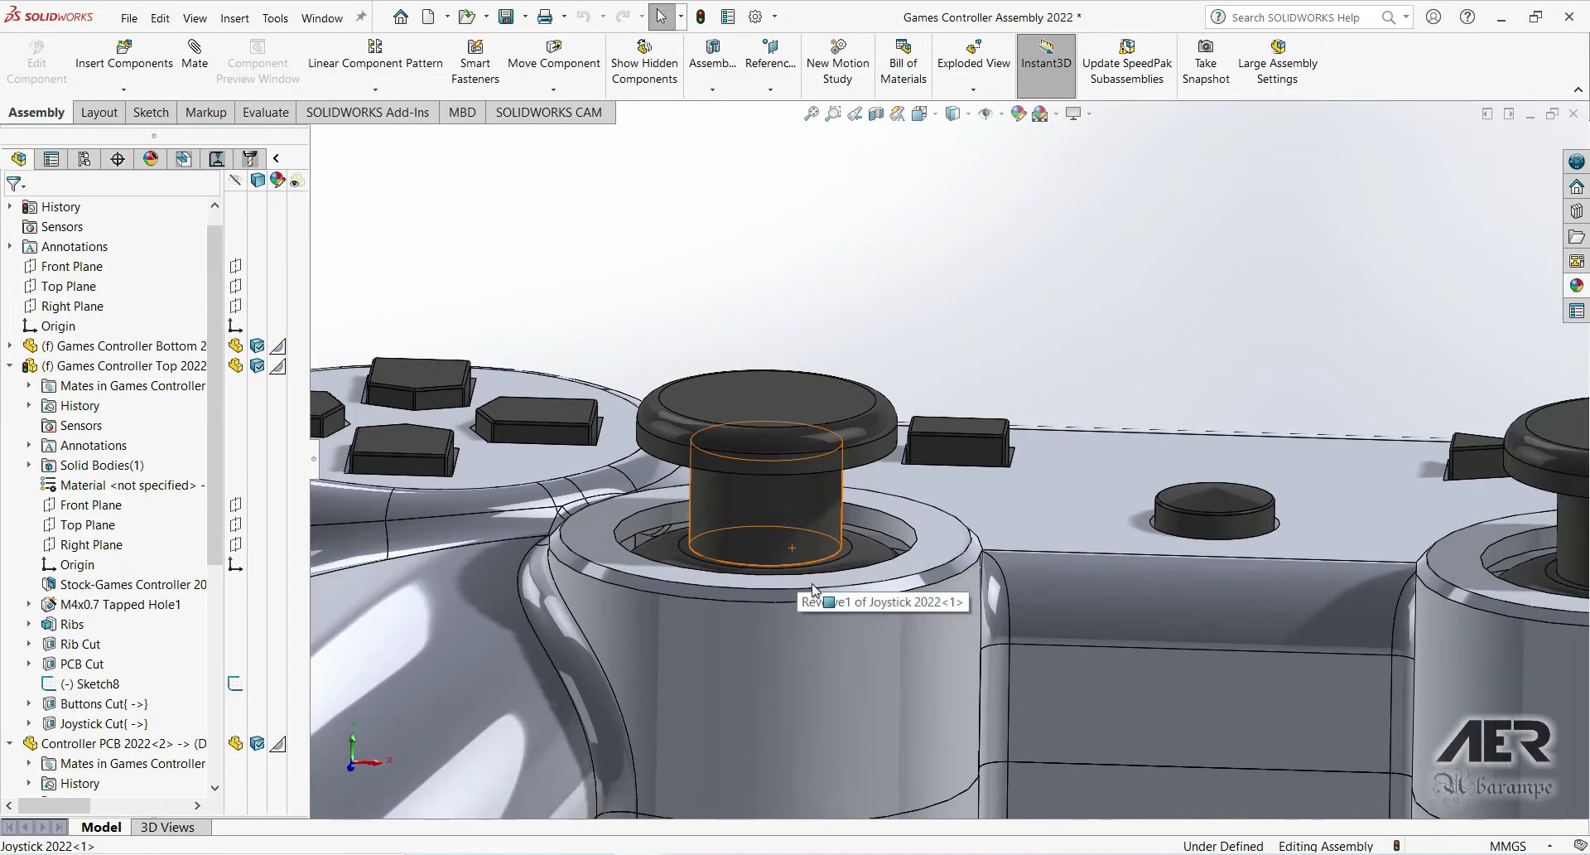
middle_click_drag(793, 564, 1186, 610)
scroll(1186, 609, "up", 5)
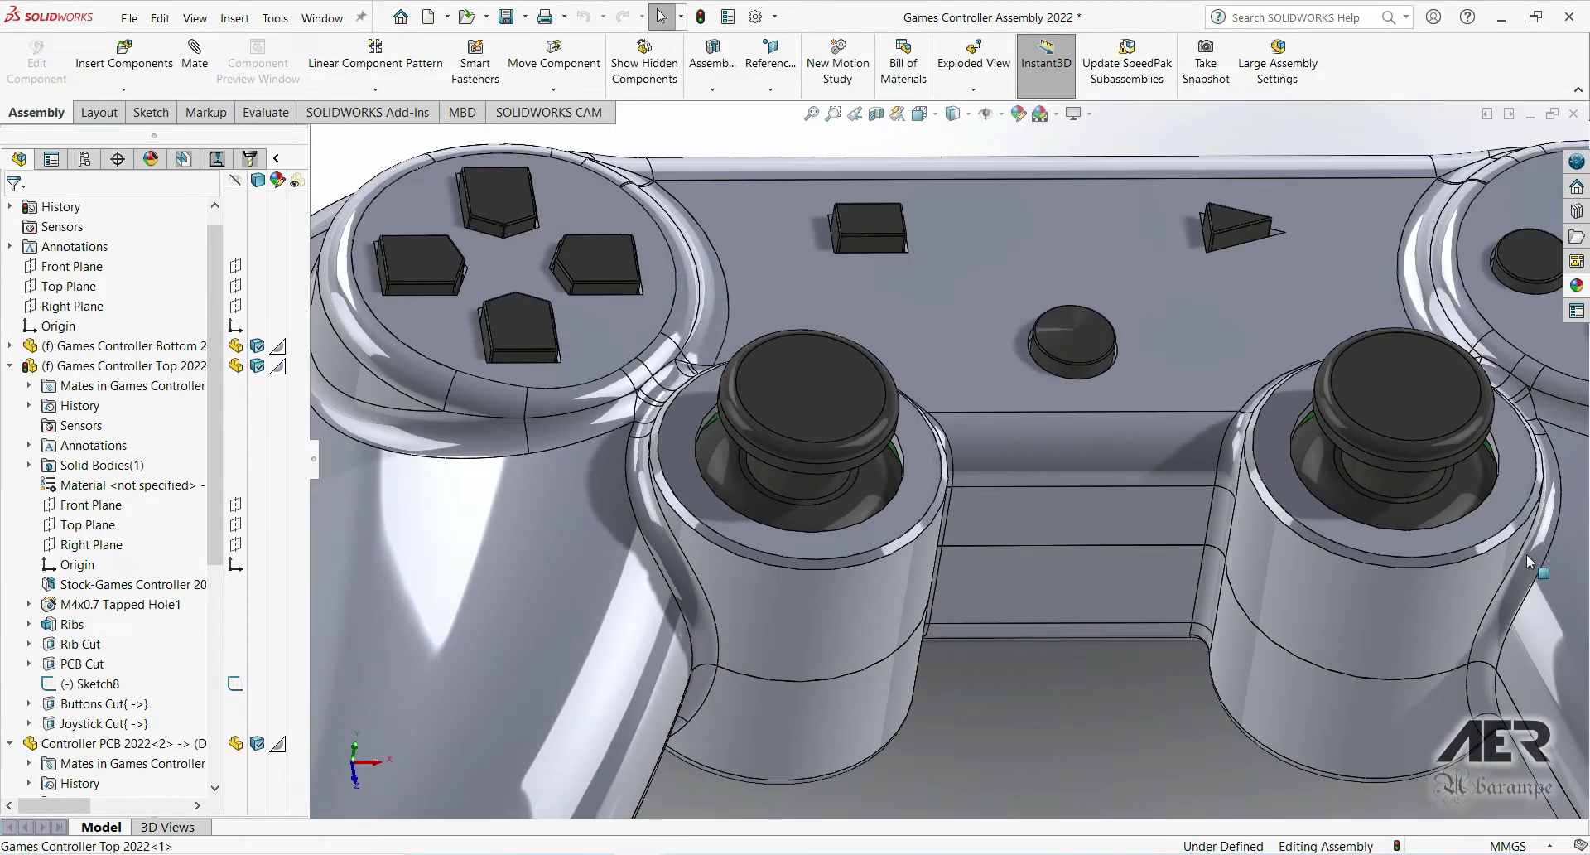
scroll(1408, 499, "down", 6)
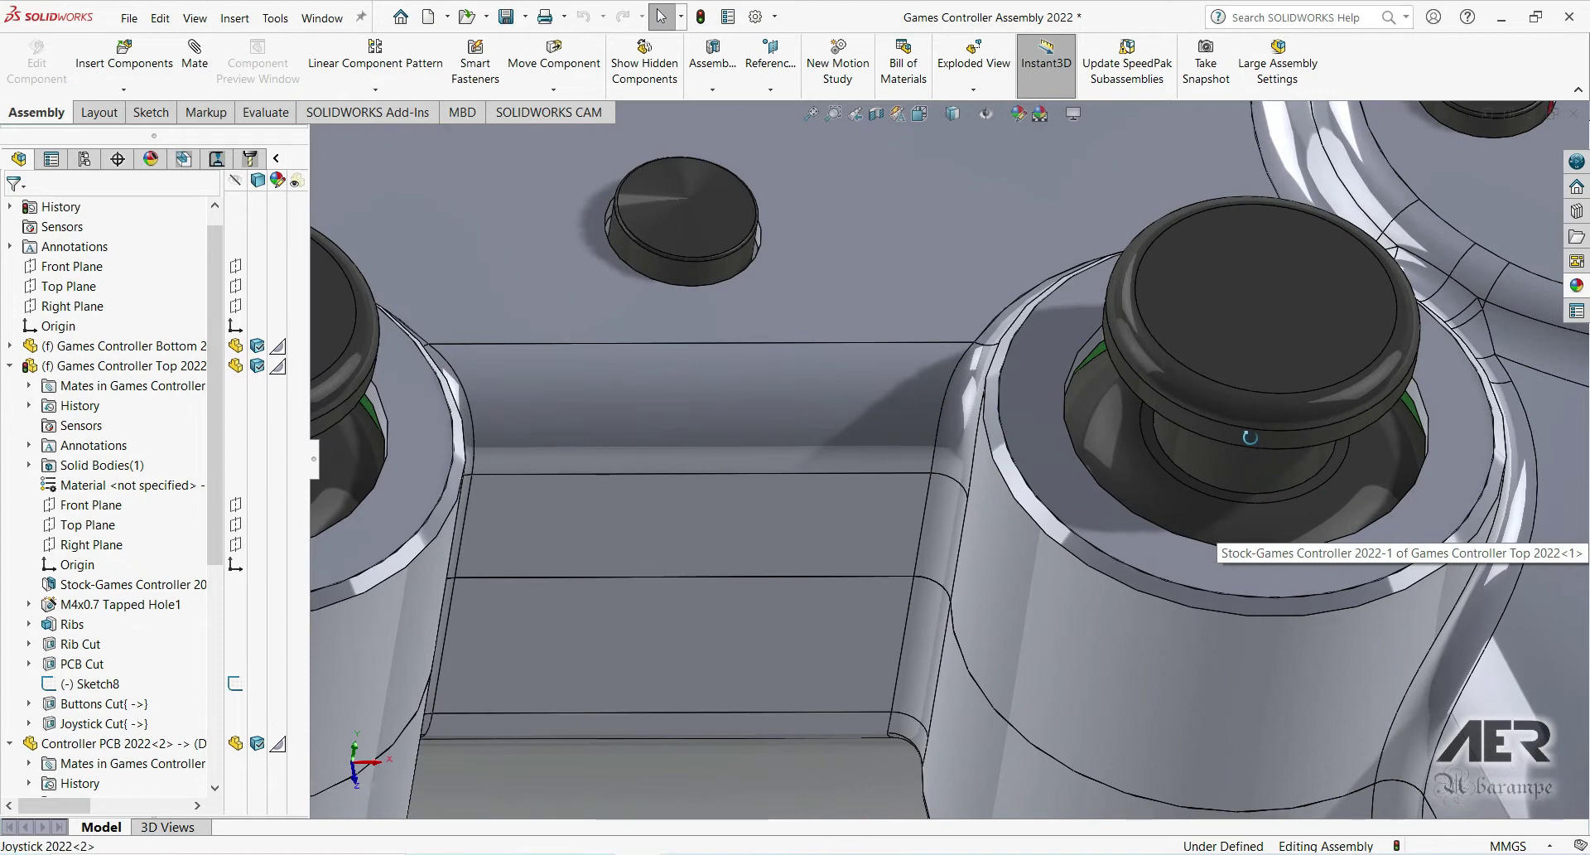
middle_click_drag(1250, 437, 891, 493)
scroll(613, 621, "up", 5)
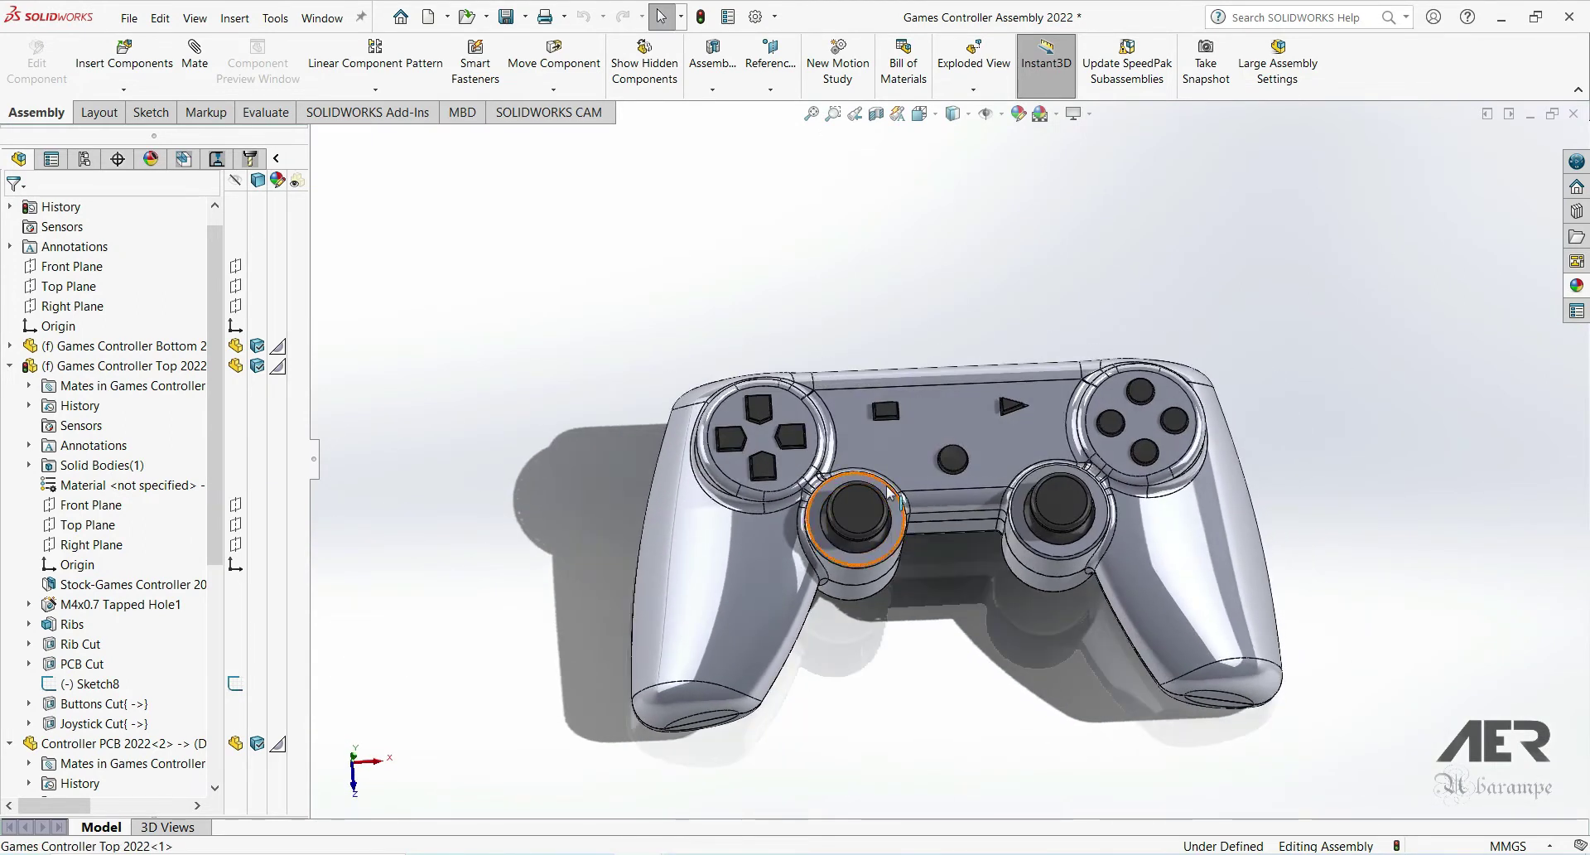
scroll(866, 439, "down", 3)
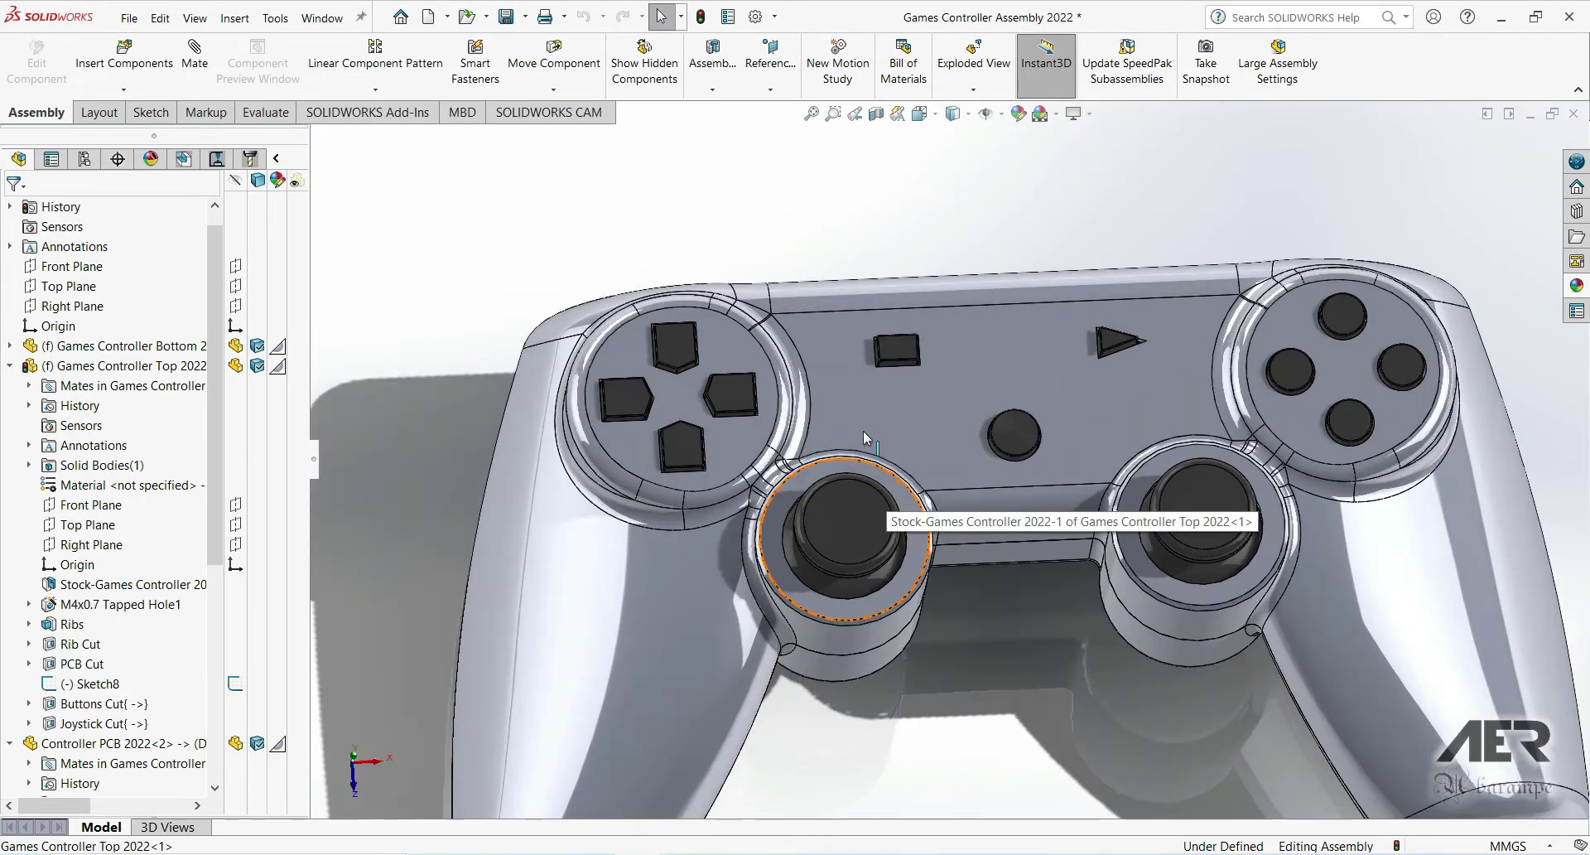
Edit the controller top in the assembly and start a sketch on the D-pad face.
left_click(851, 389)
right_click(850, 386)
left_click(942, 207)
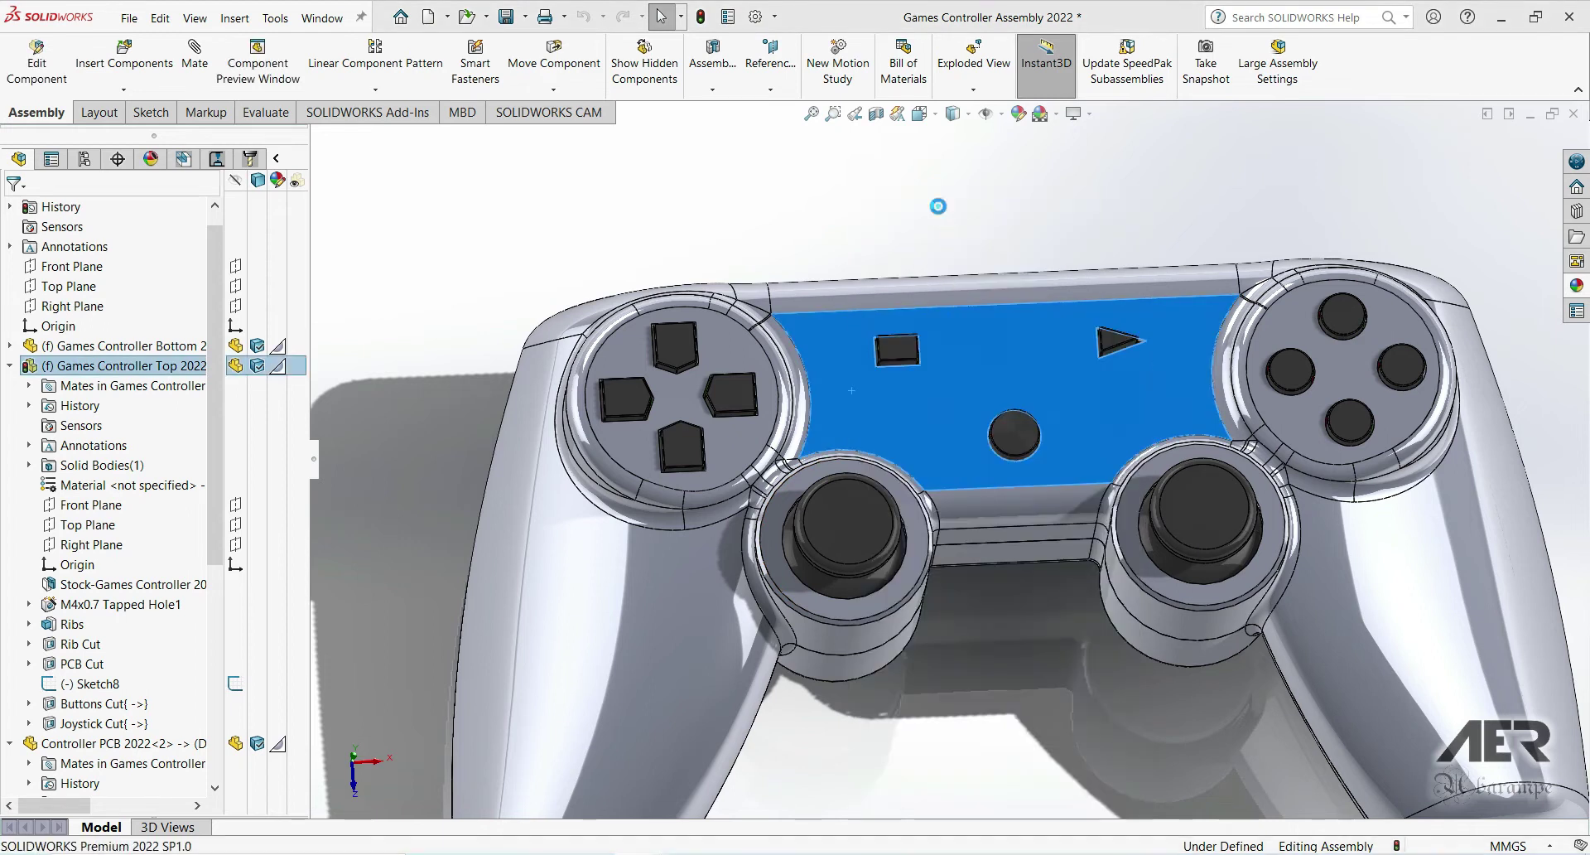
left_click(736, 403)
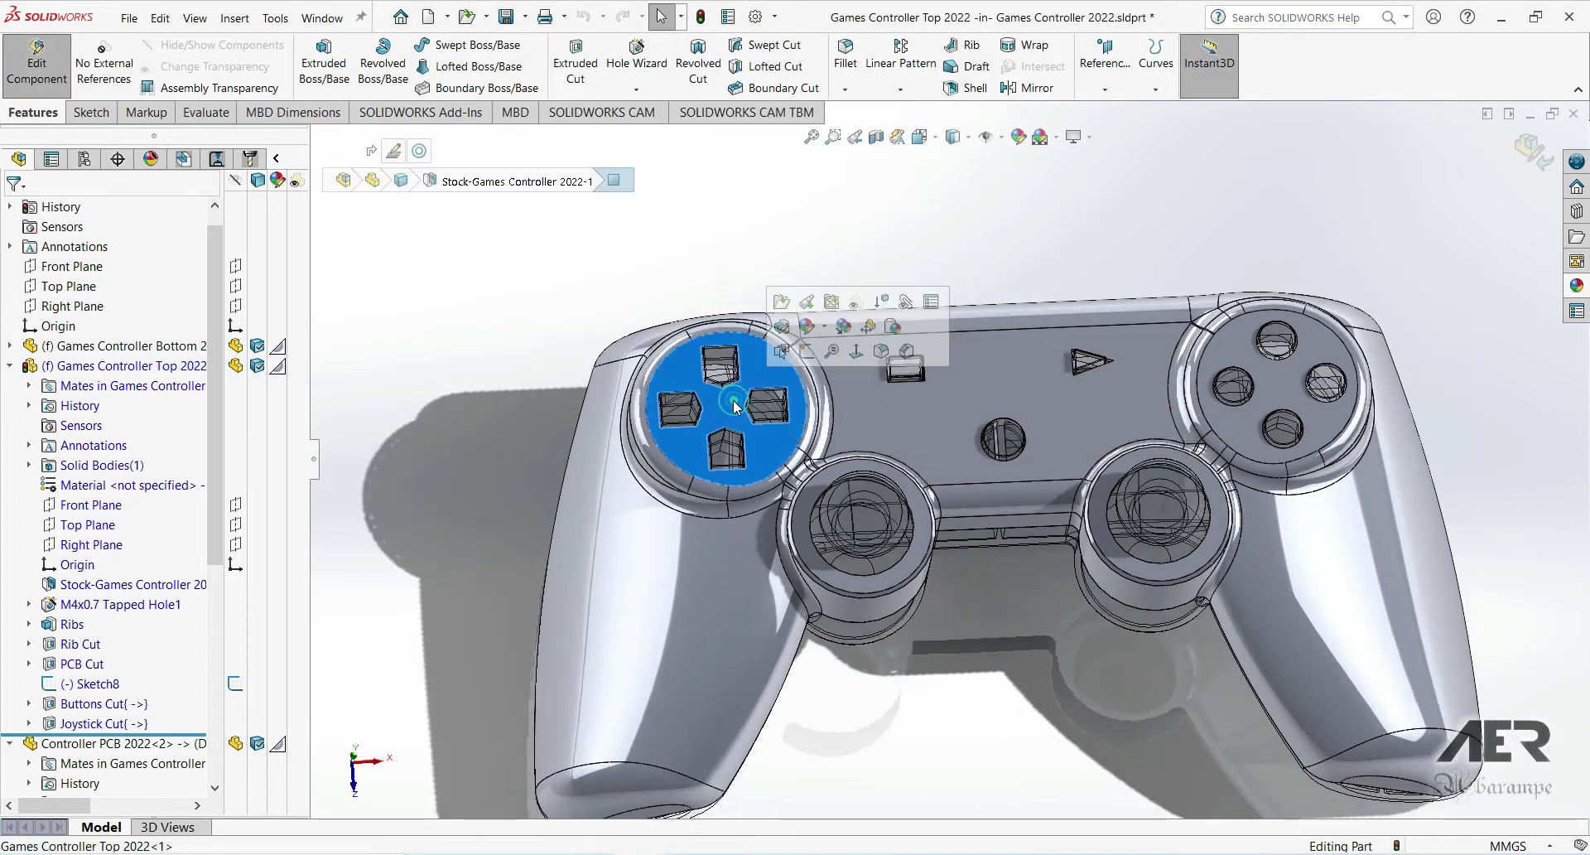
left_click(832, 355)
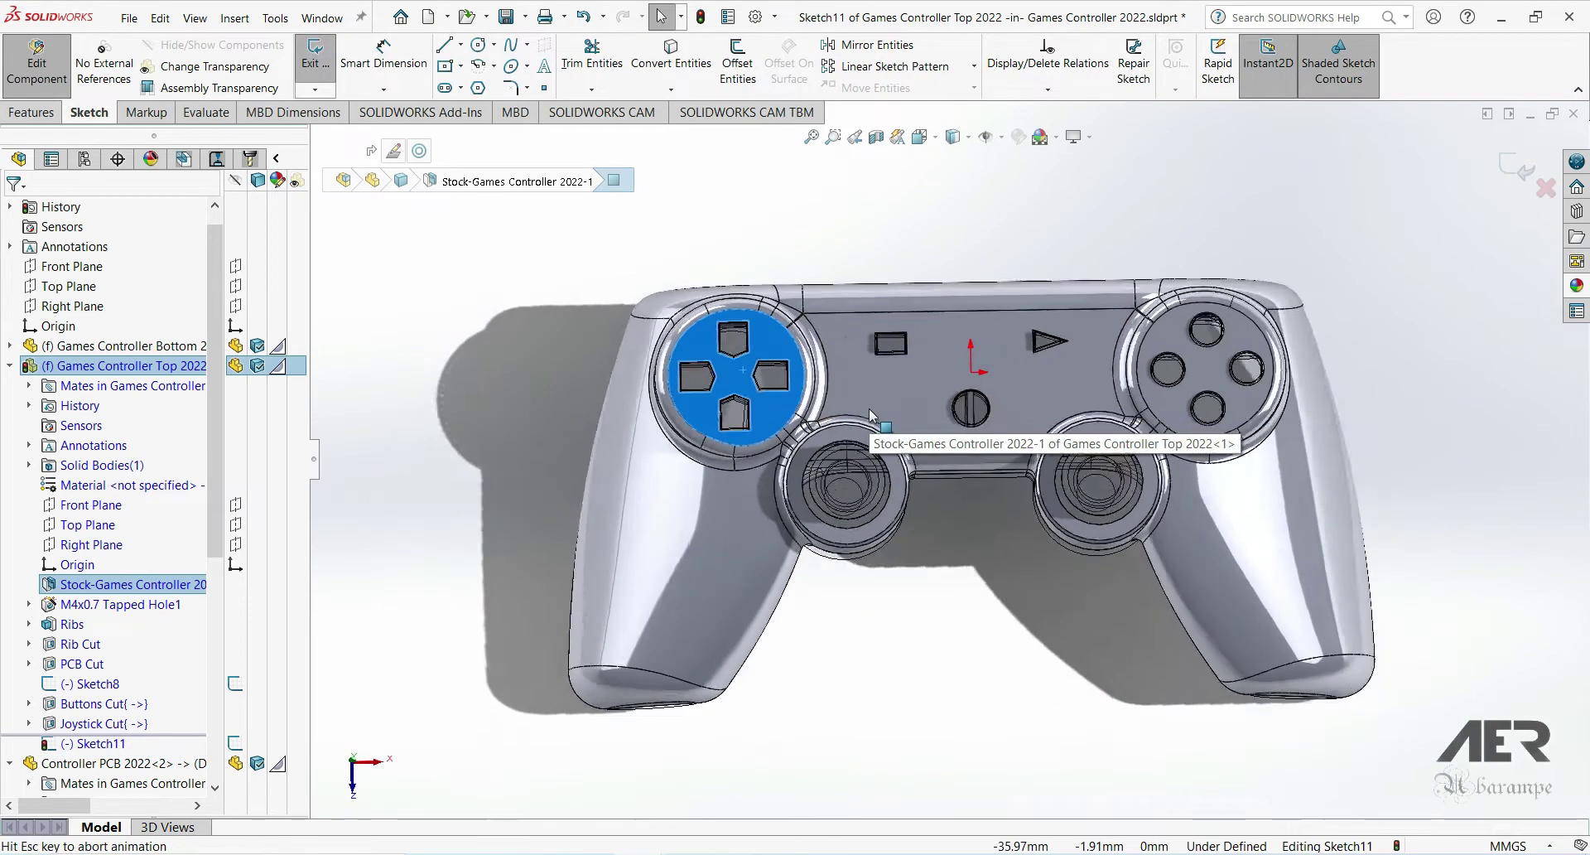
Draw vertical and horizontal center rectangles from the D-pad centre.
left_click(445, 68)
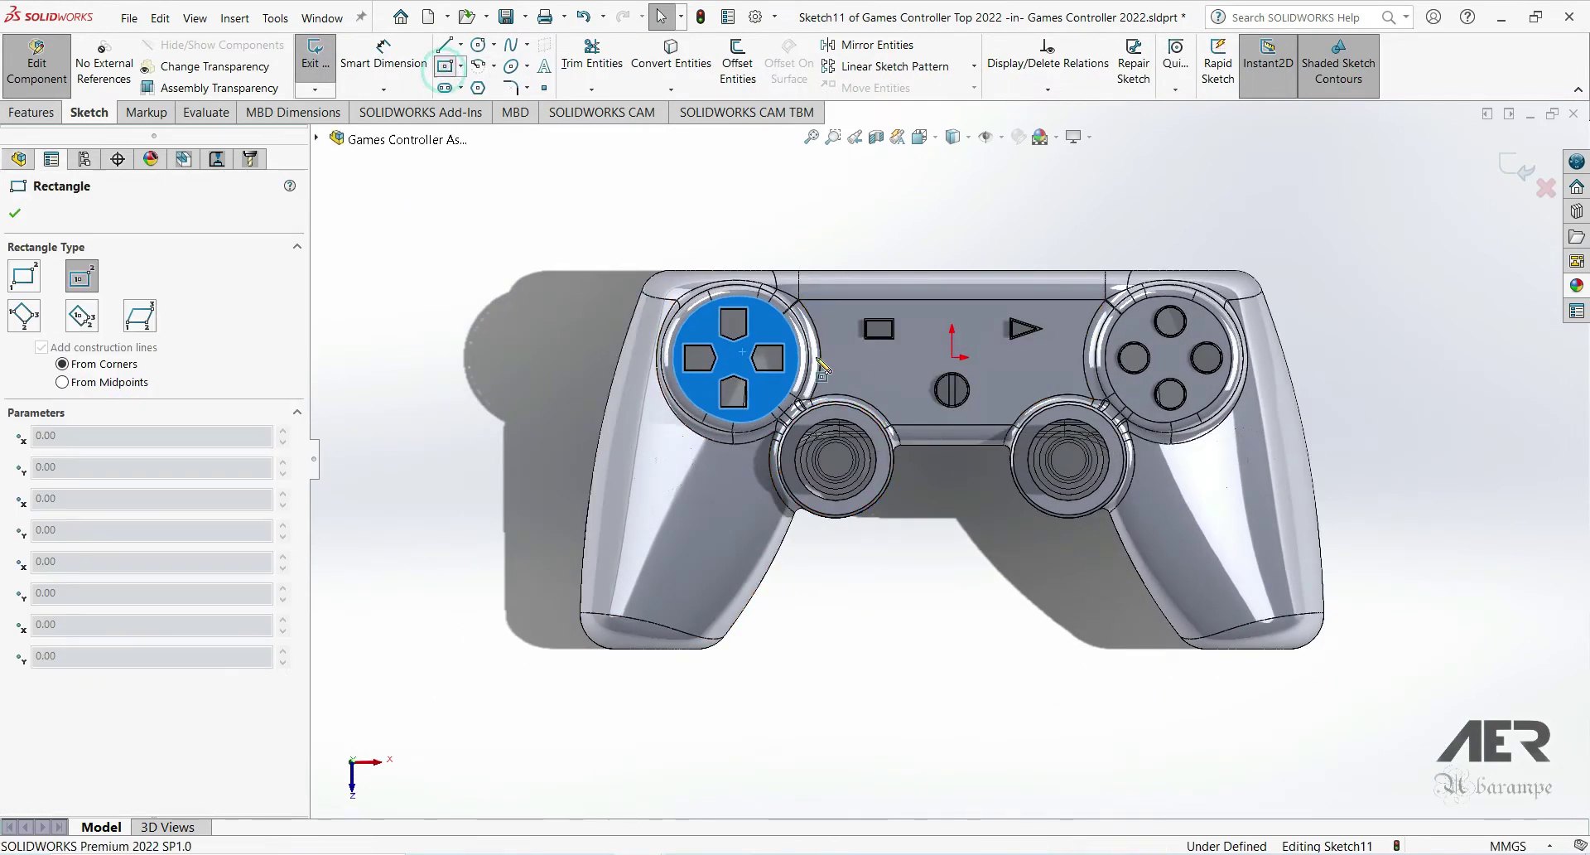
scroll(729, 352, "down", 2)
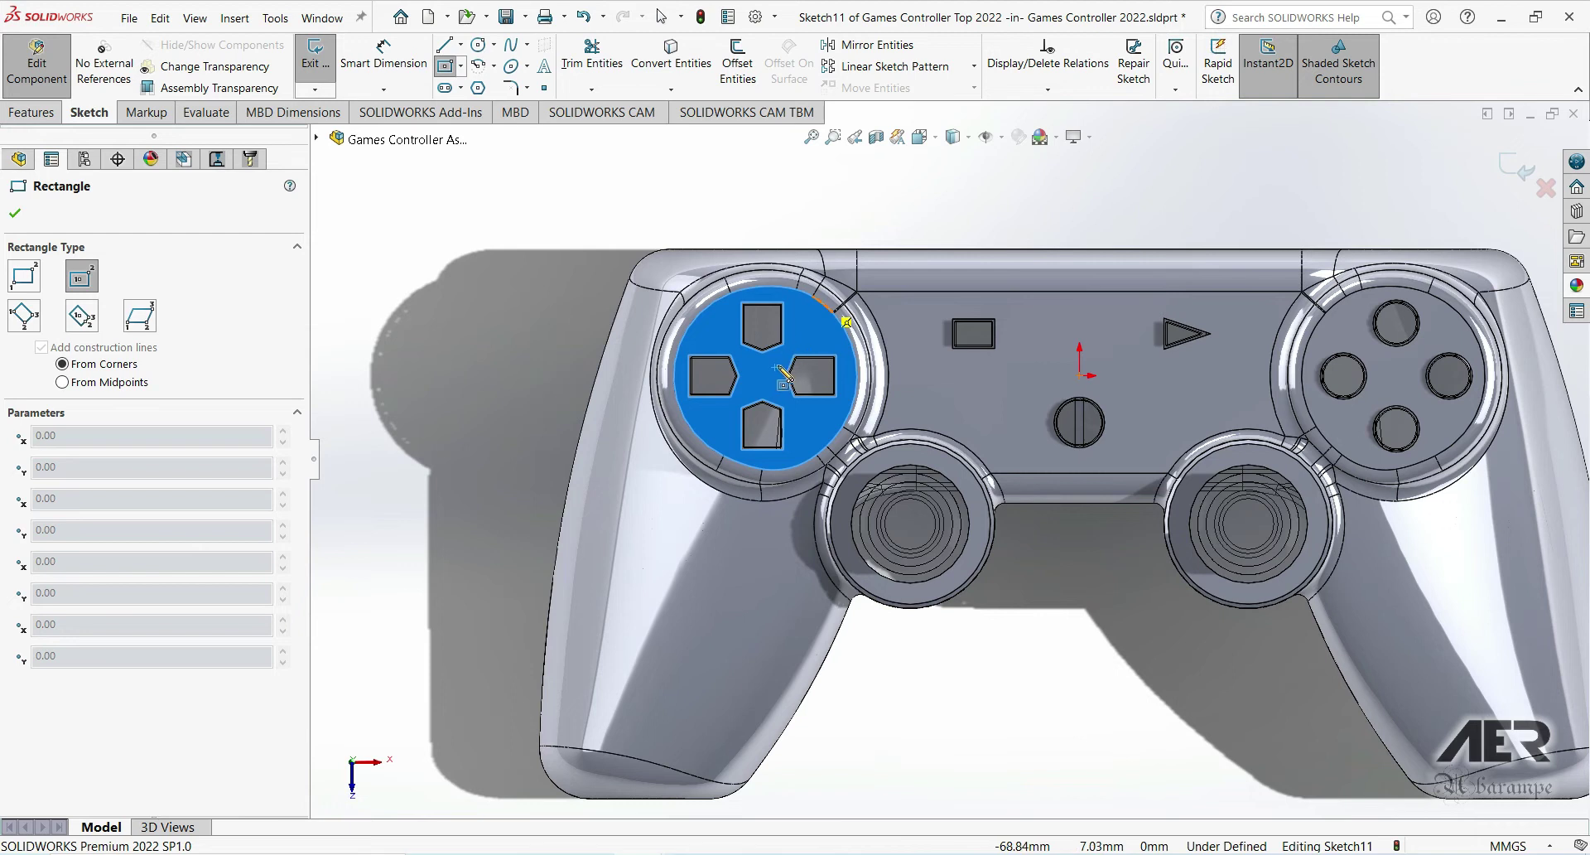
left_click(762, 375)
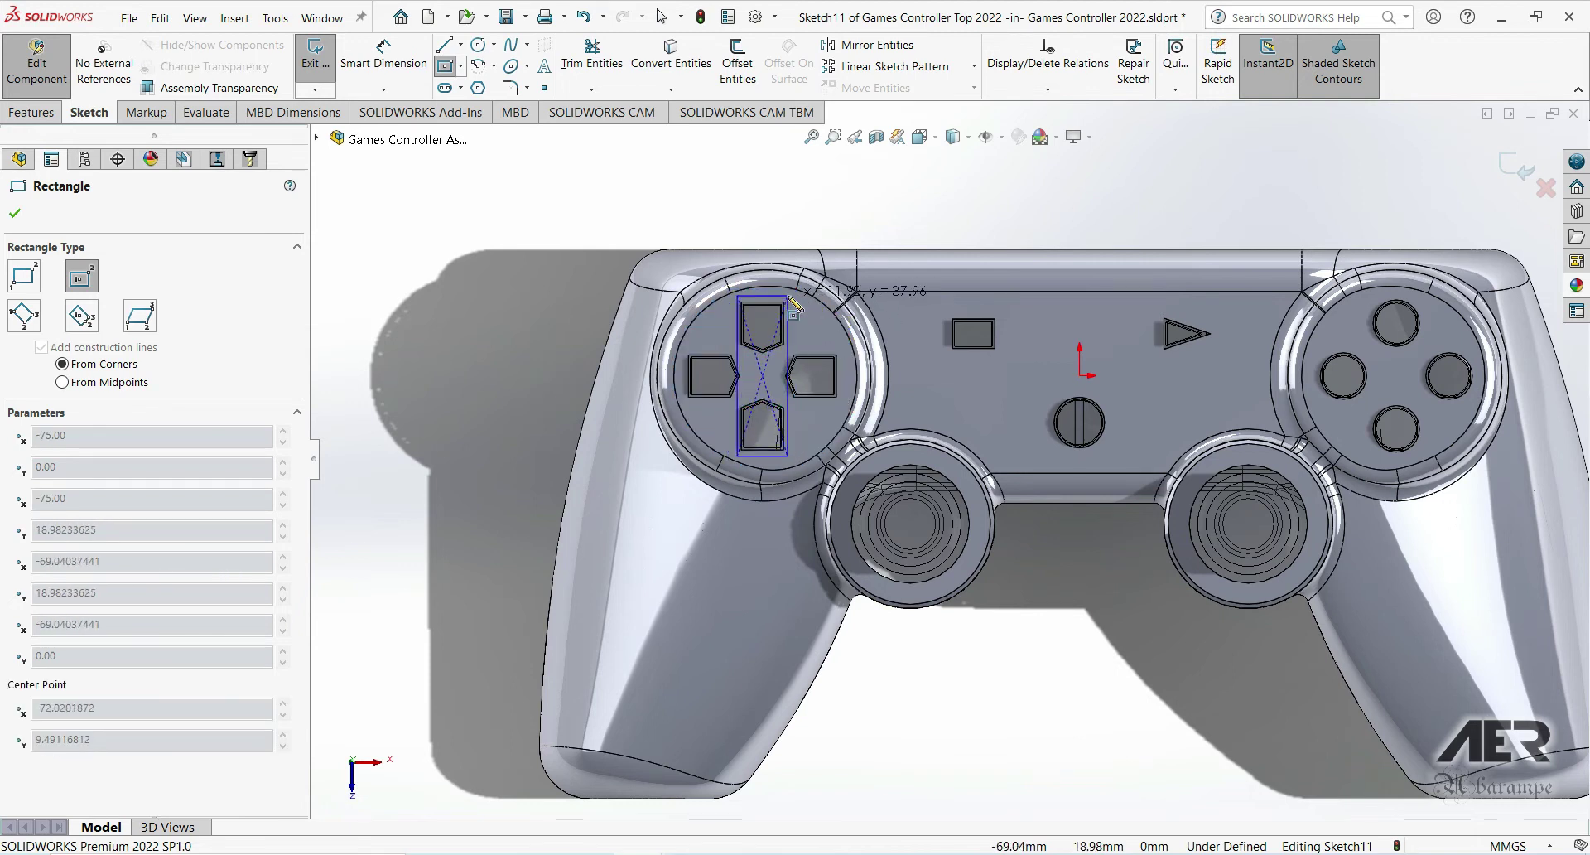
left_click(796, 296)
scroll(785, 411, "down", 2)
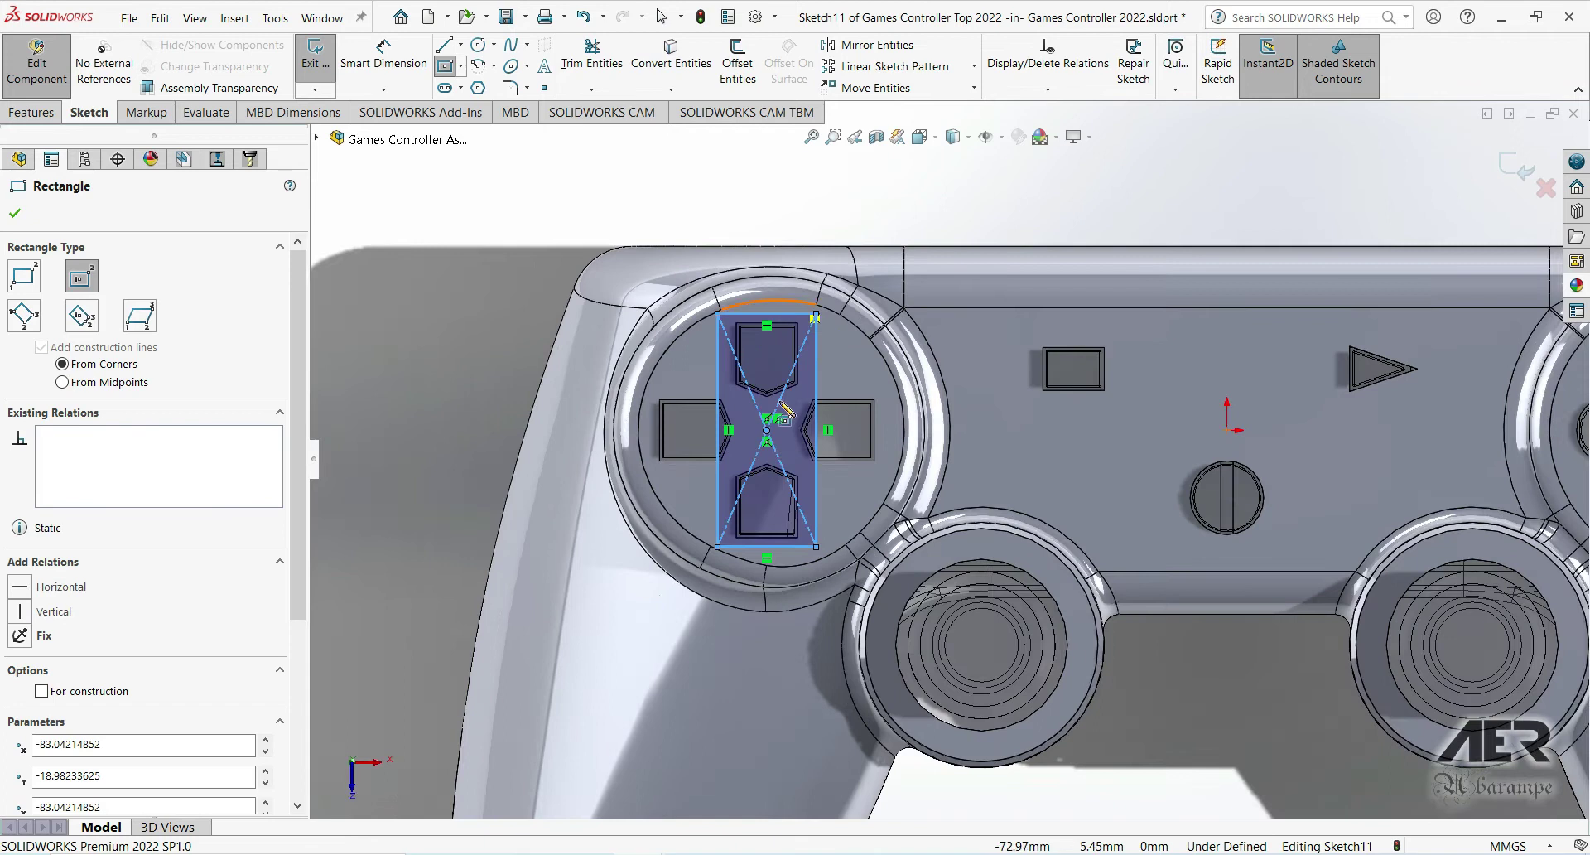
left_click(767, 429)
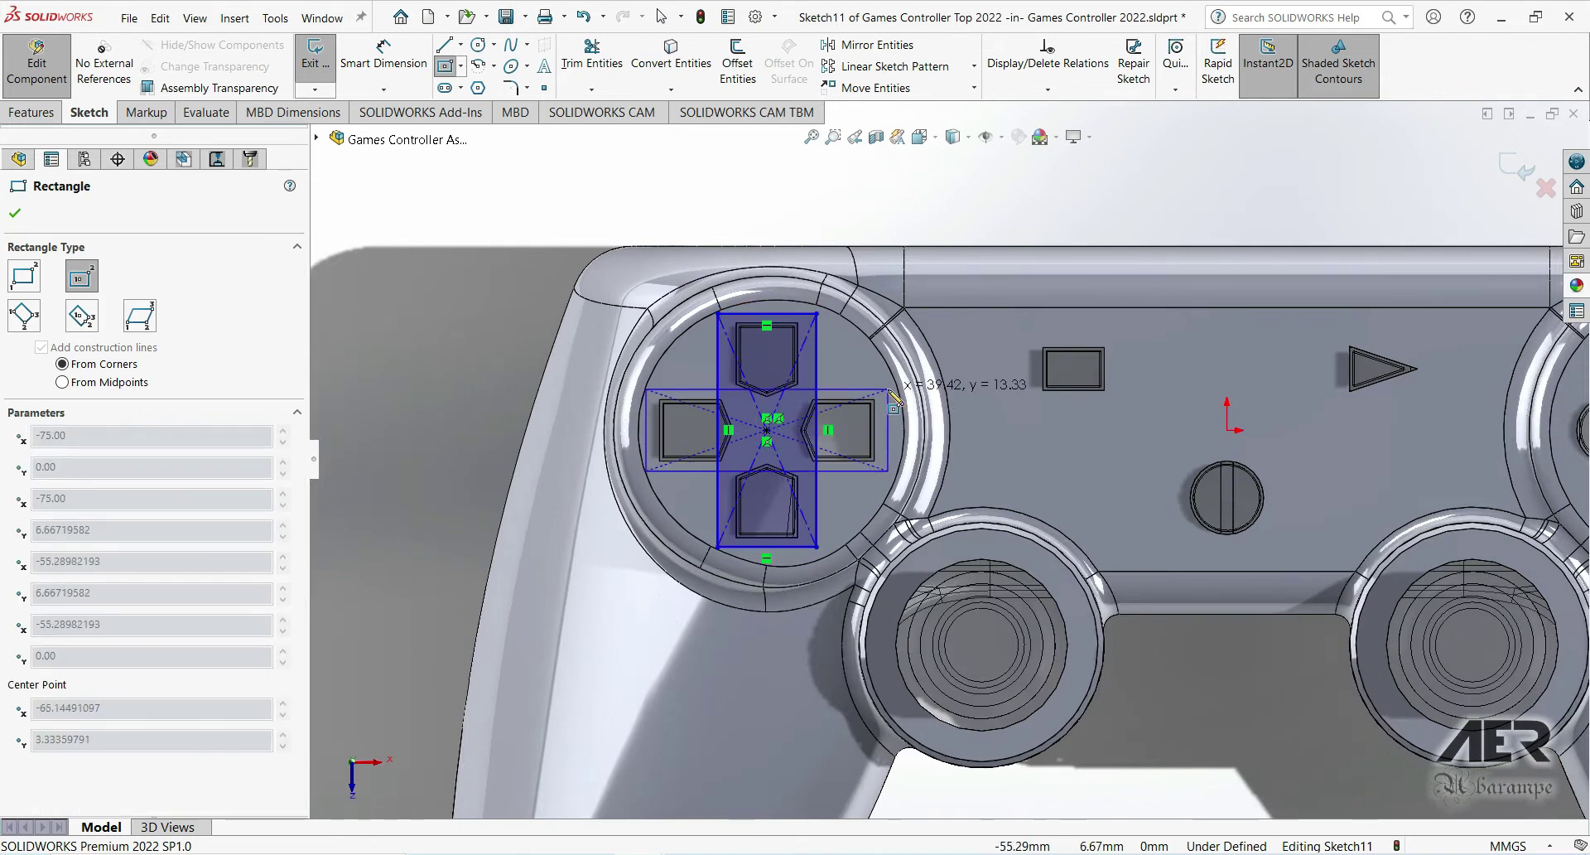
left_click(889, 389)
Dimension the vertical rectangle 13 mm wide and 38 mm long.
left_click(384, 59)
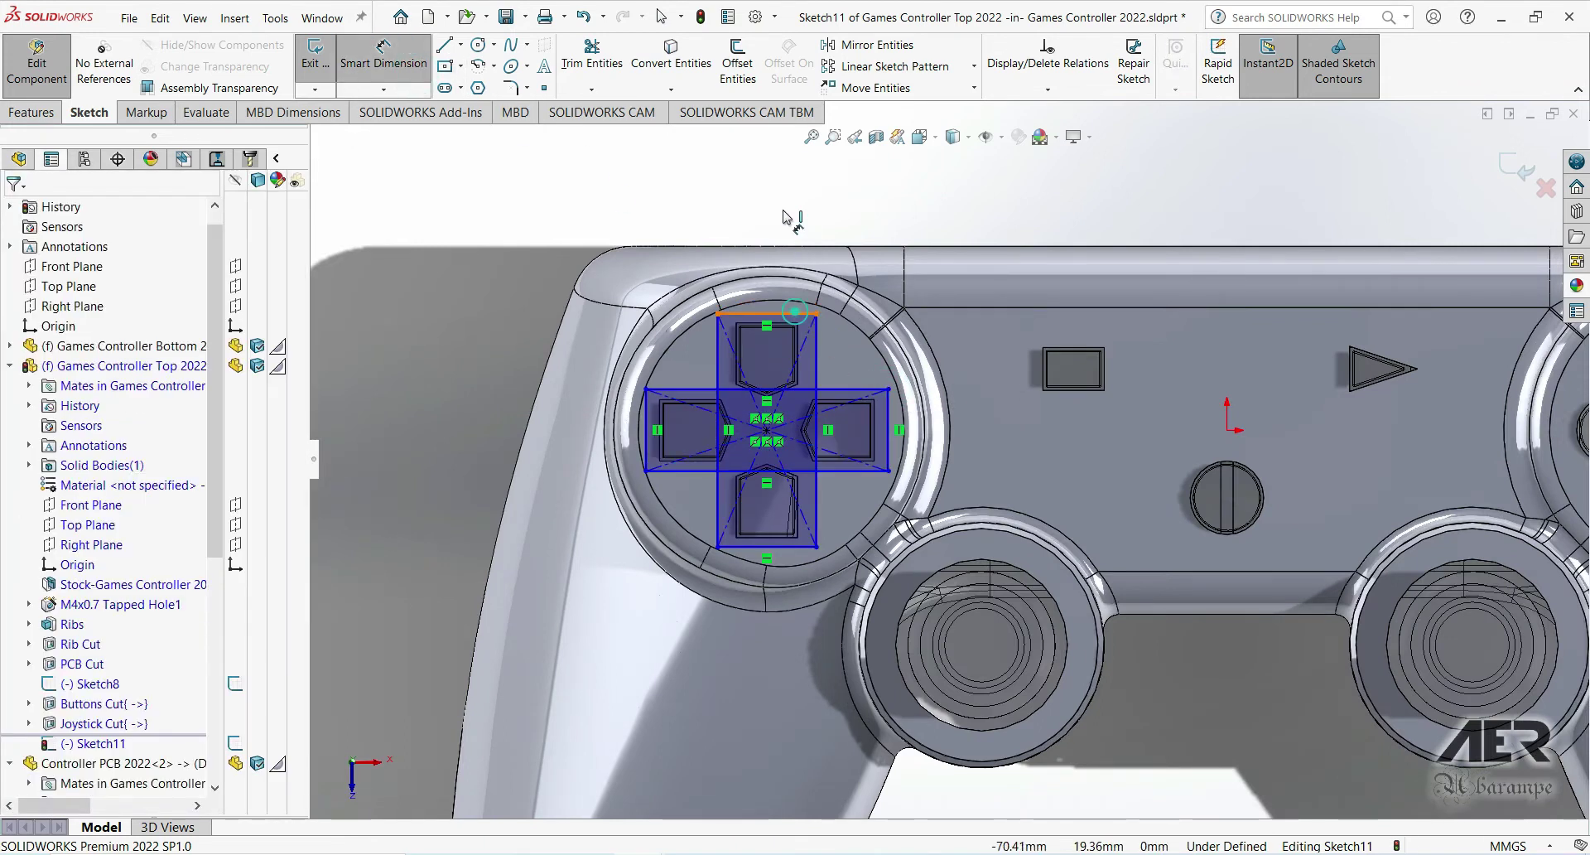
left_click(778, 313)
left_click(775, 196)
type("13")
key("Return")
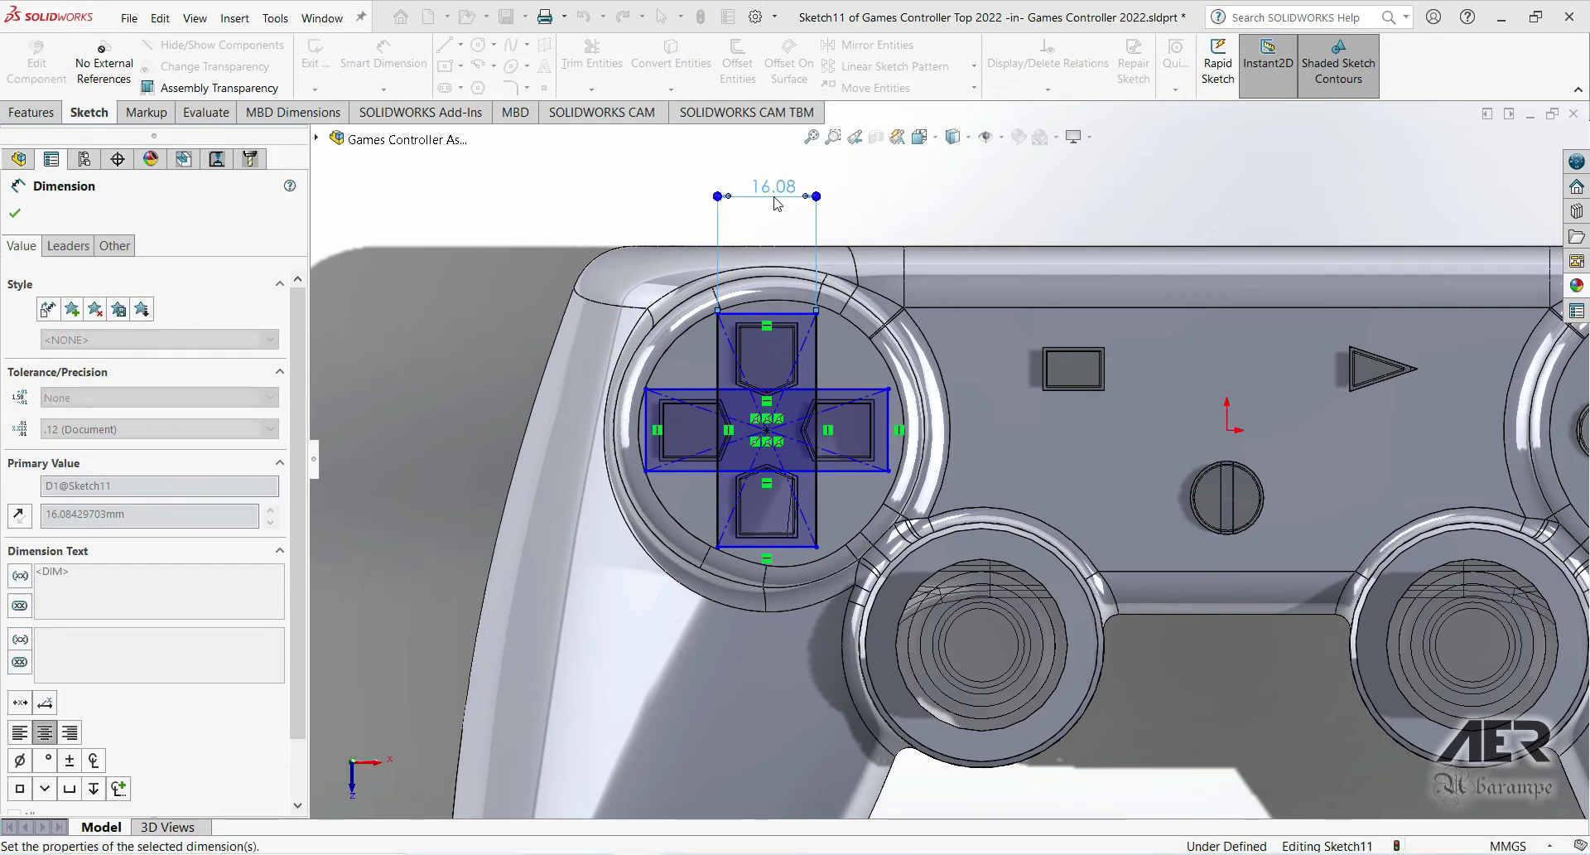
left_click(808, 364)
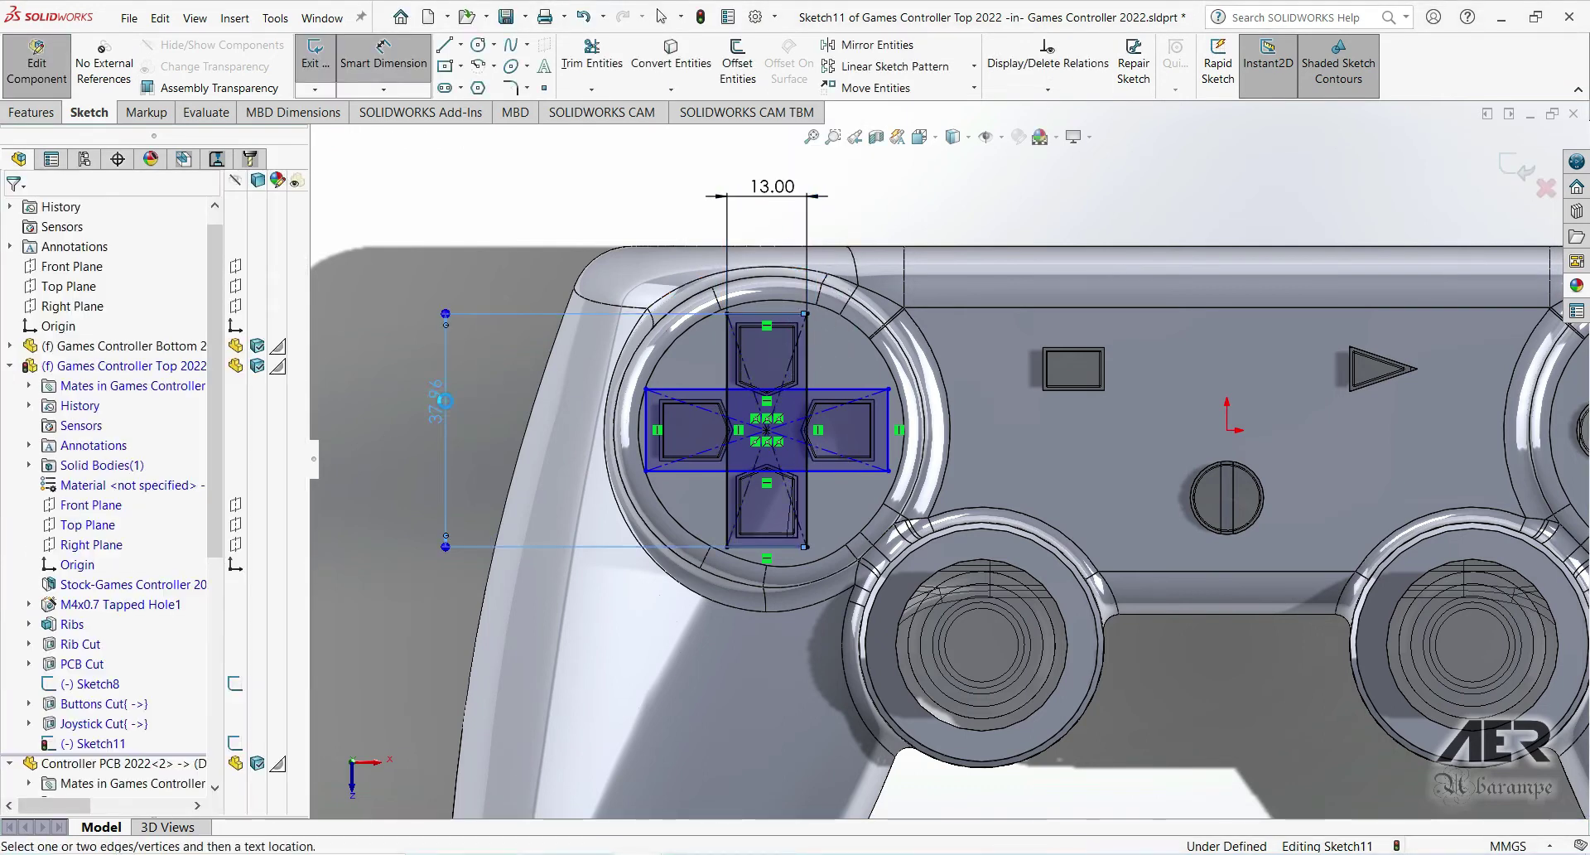
left_click(448, 402)
type("38")
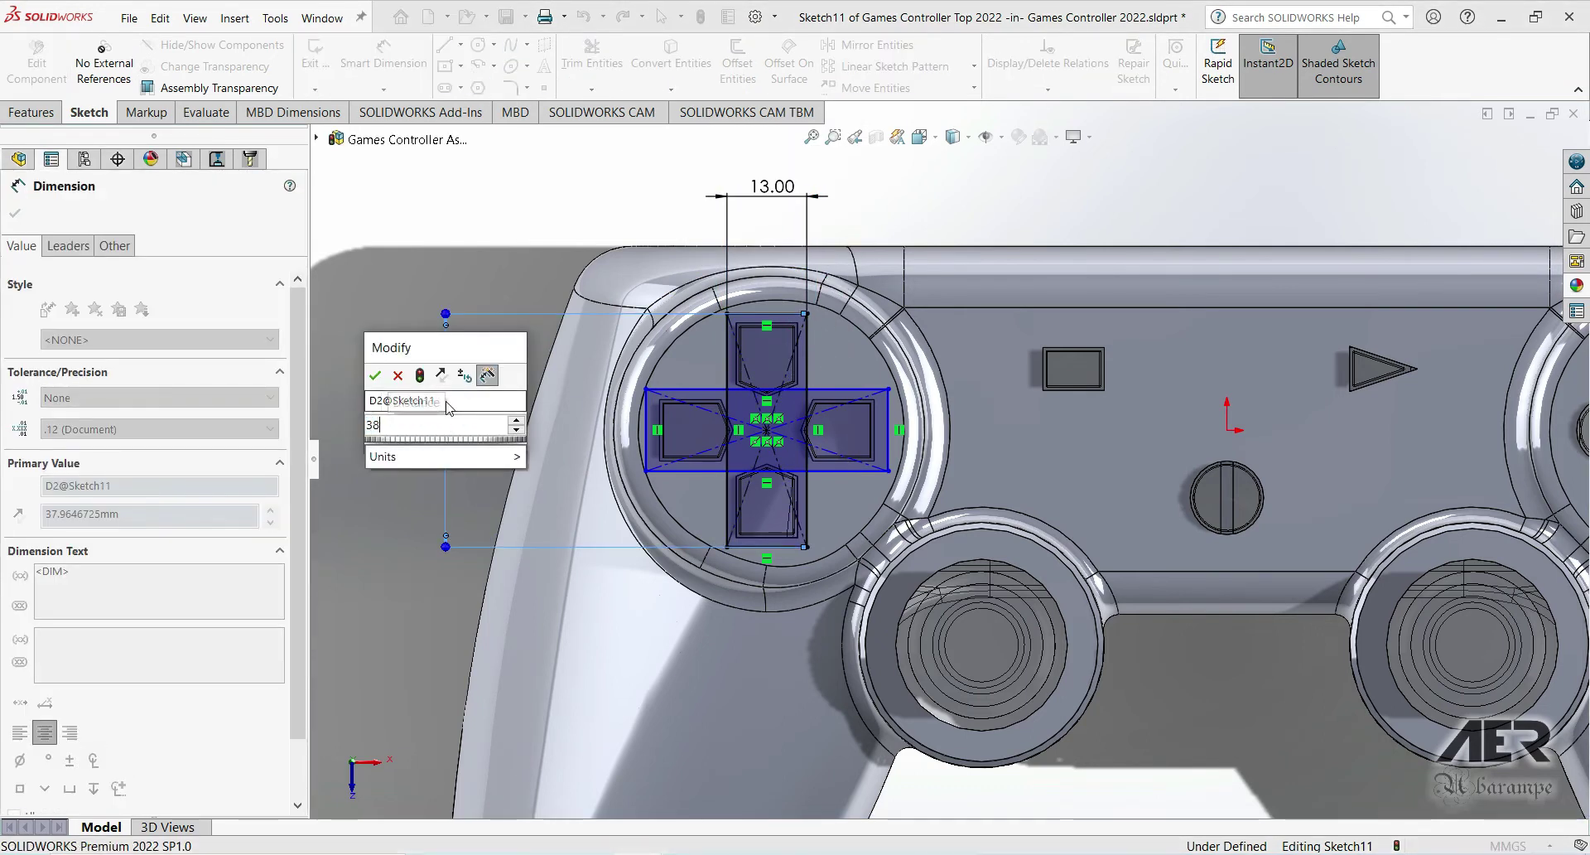
key("Return")
left_click(16, 214)
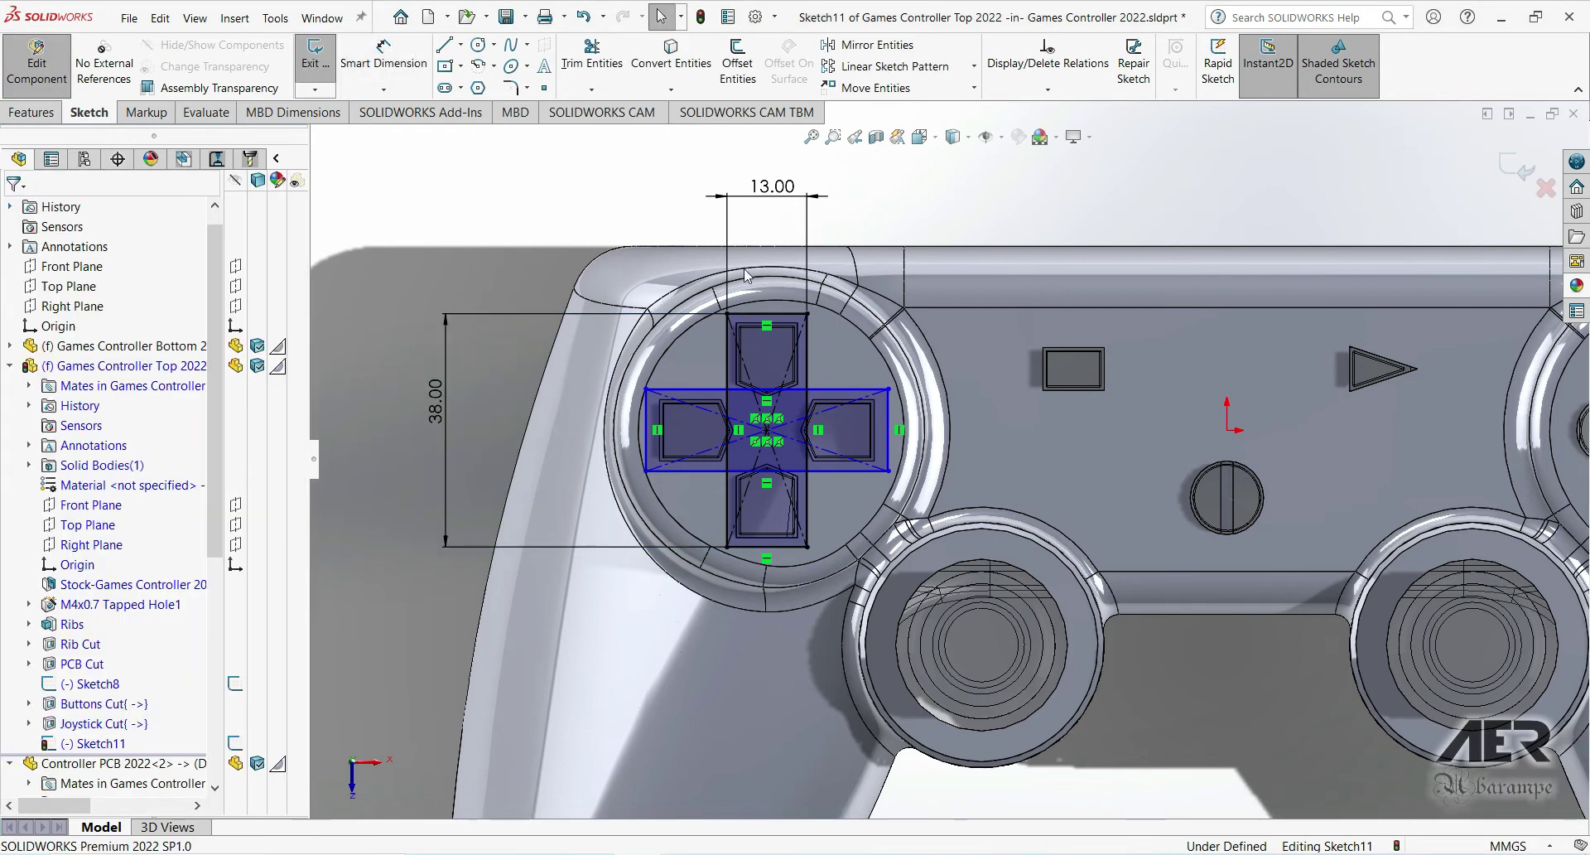
Add Equal relations so both cross arms match in width and length.
left_click(789, 315)
left_click(887, 439, "ctrl")
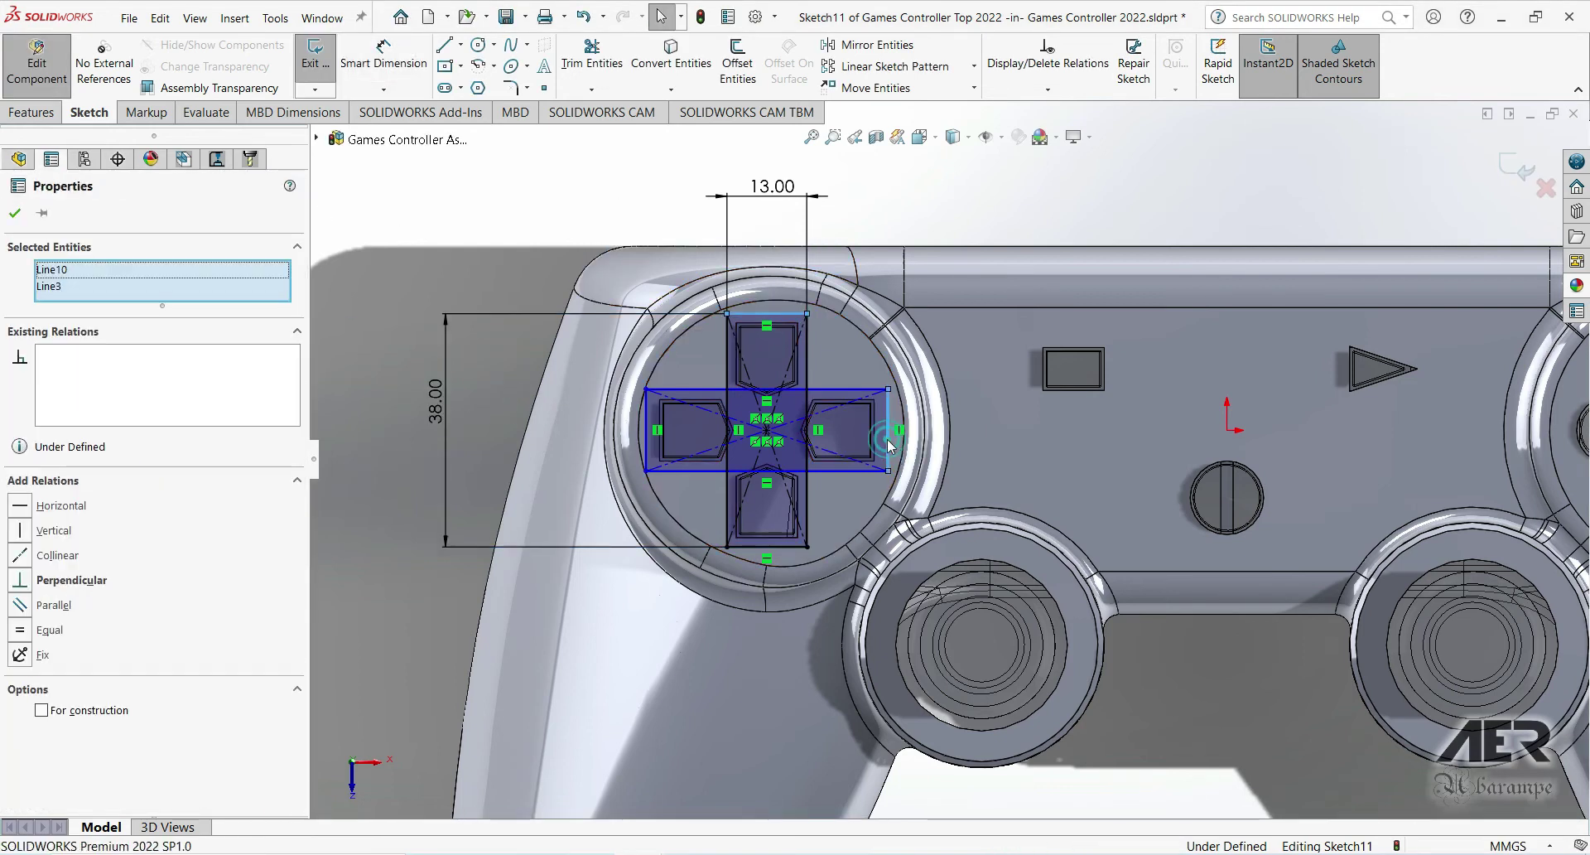
left_click(1060, 365)
left_click(807, 372)
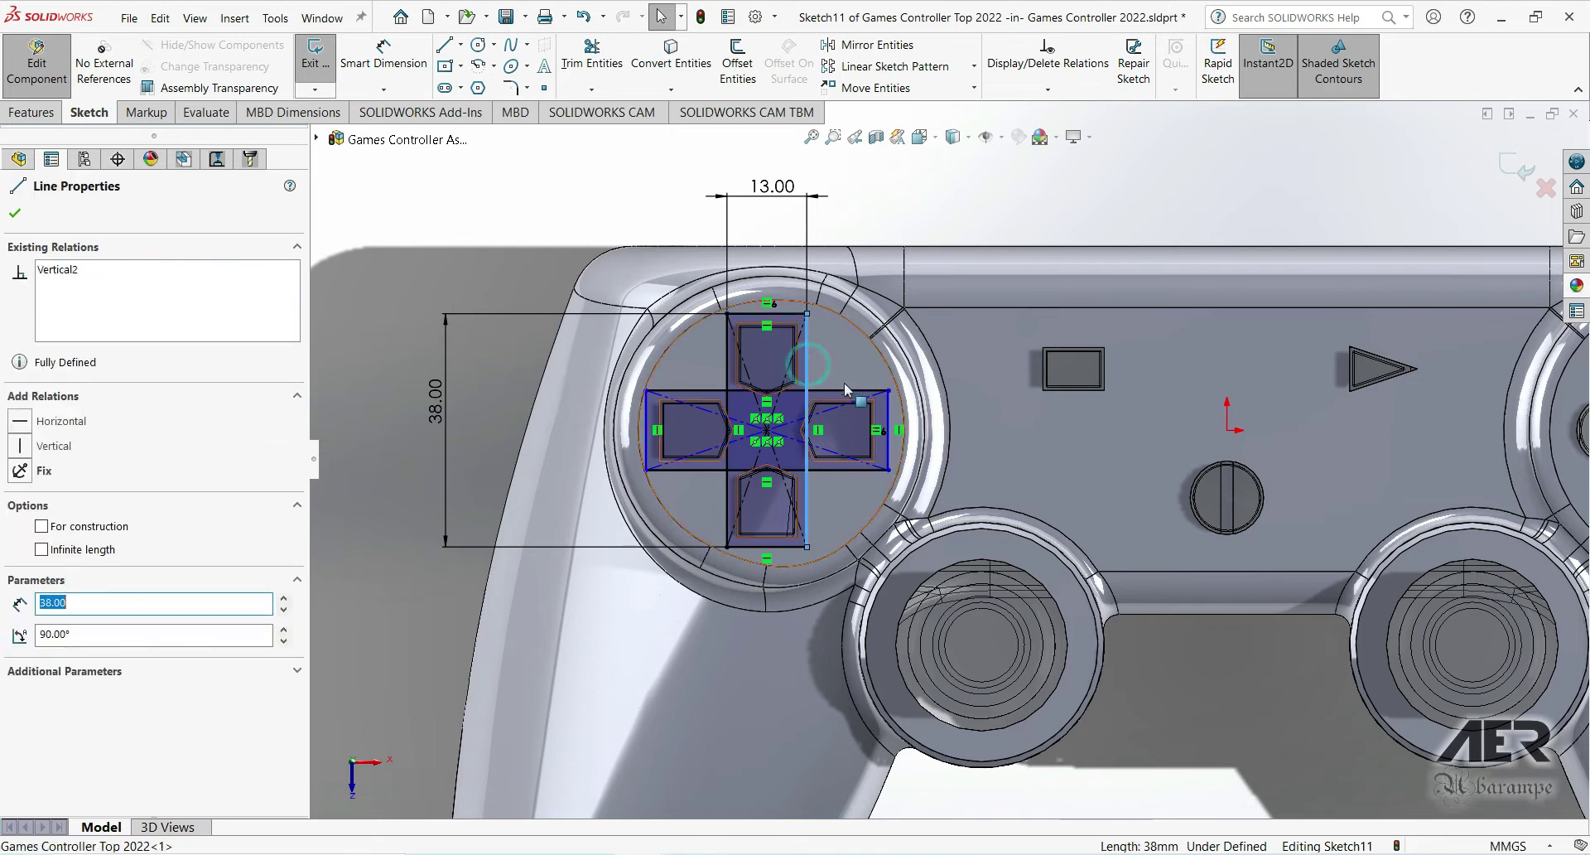
left_click(870, 390, "ctrl")
left_click(1052, 317)
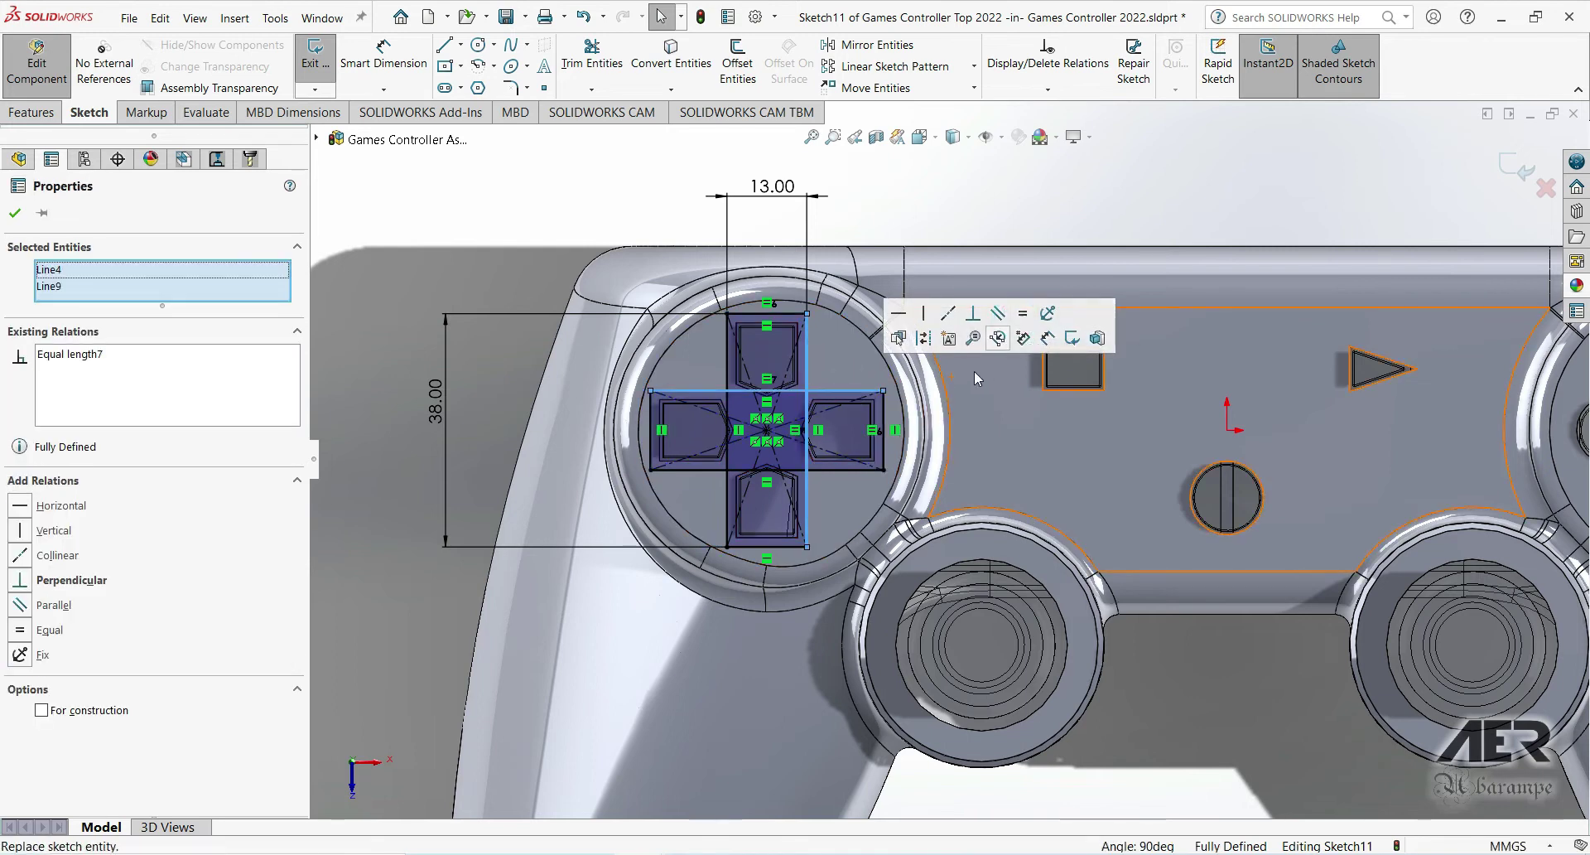
left_click(15, 214)
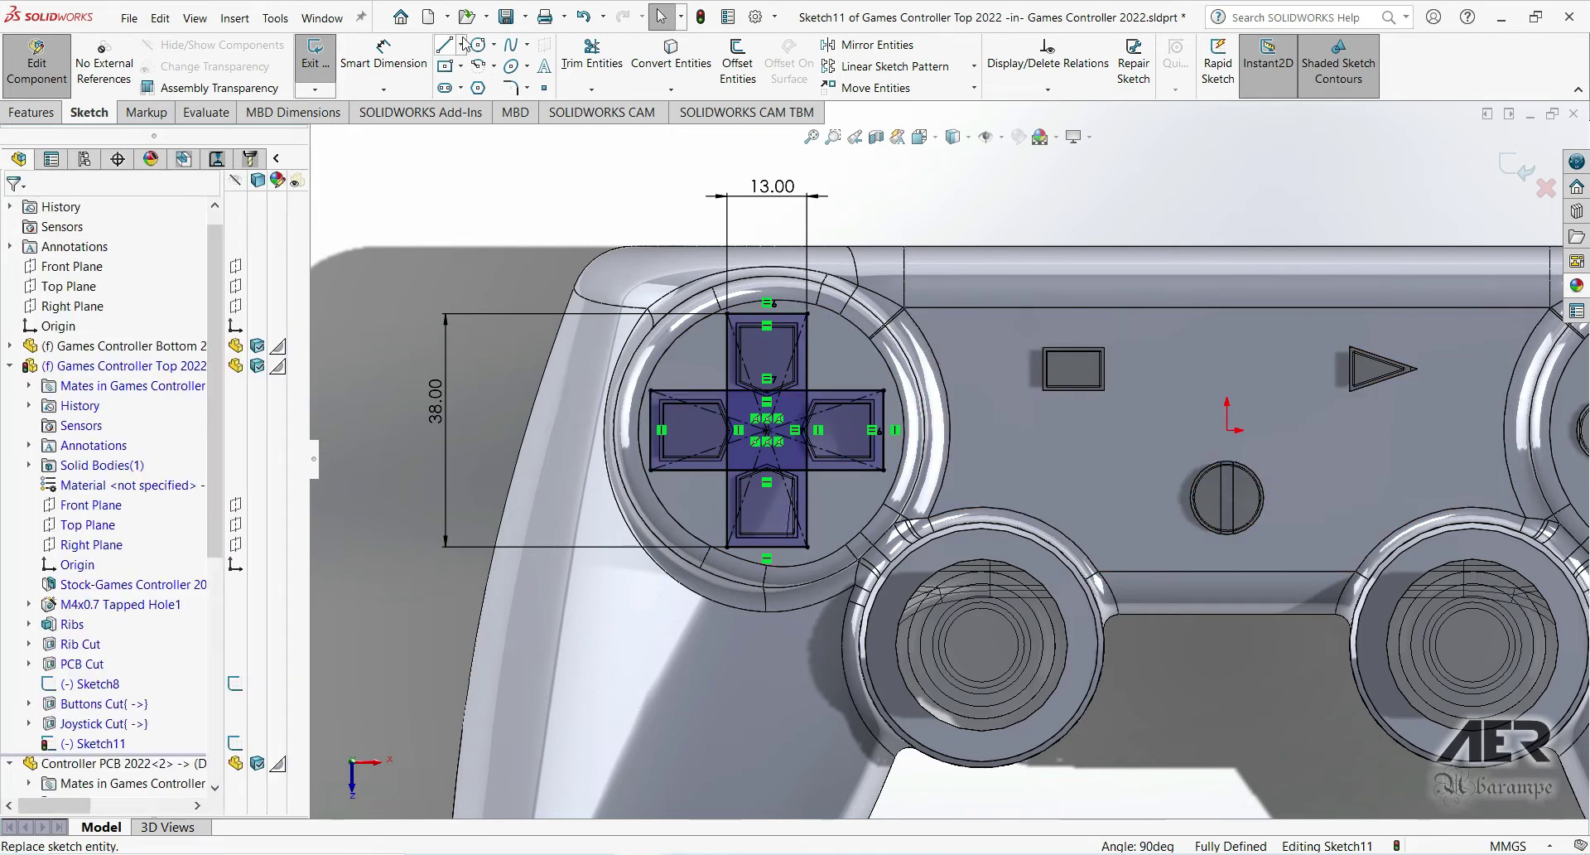
Power-trim the overlapping inner lines of the two D-pad rectangles.
left_click(572, 55)
scroll(807, 459, "down", 2)
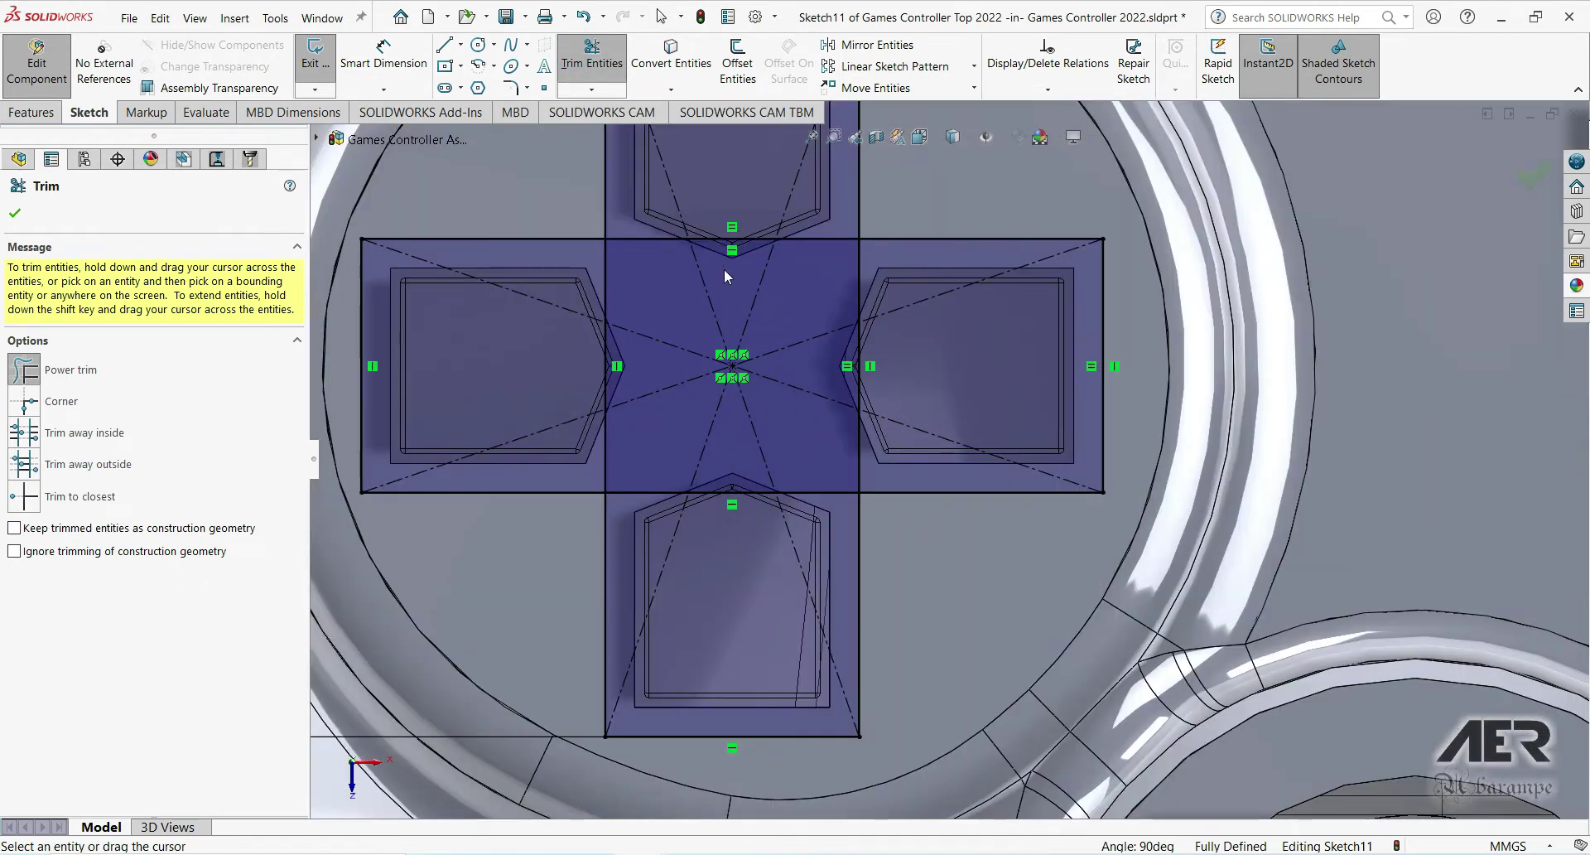
scroll(724, 268, "down", 2)
mouse_move(709, 301)
left_mouse_down()
mouse_move(721, 224)
mouse_move(808, 236)
left_mouse_up()
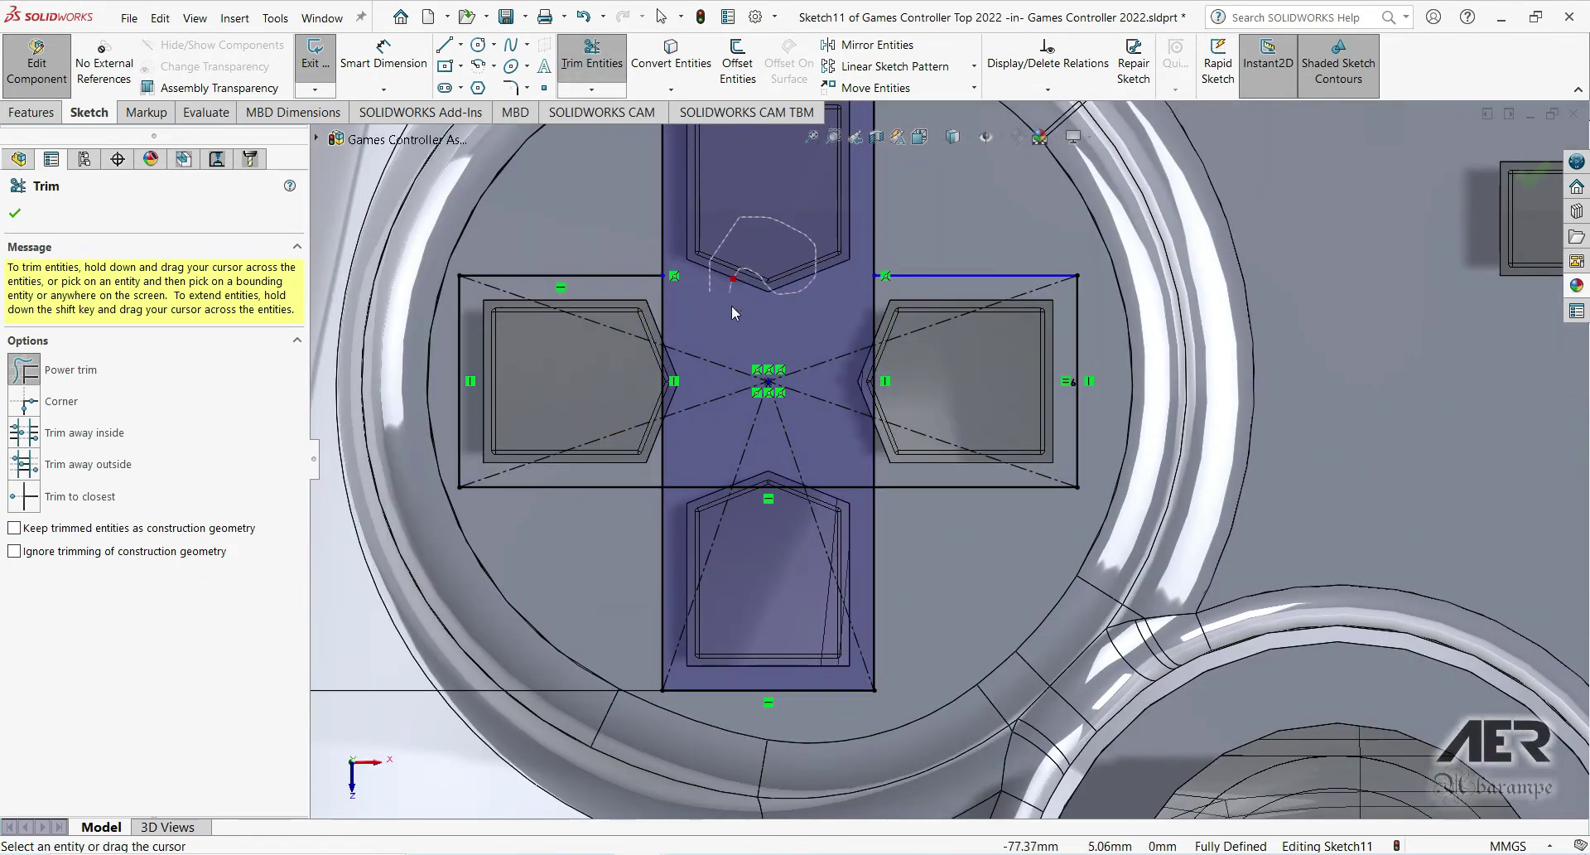
left_click_drag(663, 340, 673, 391)
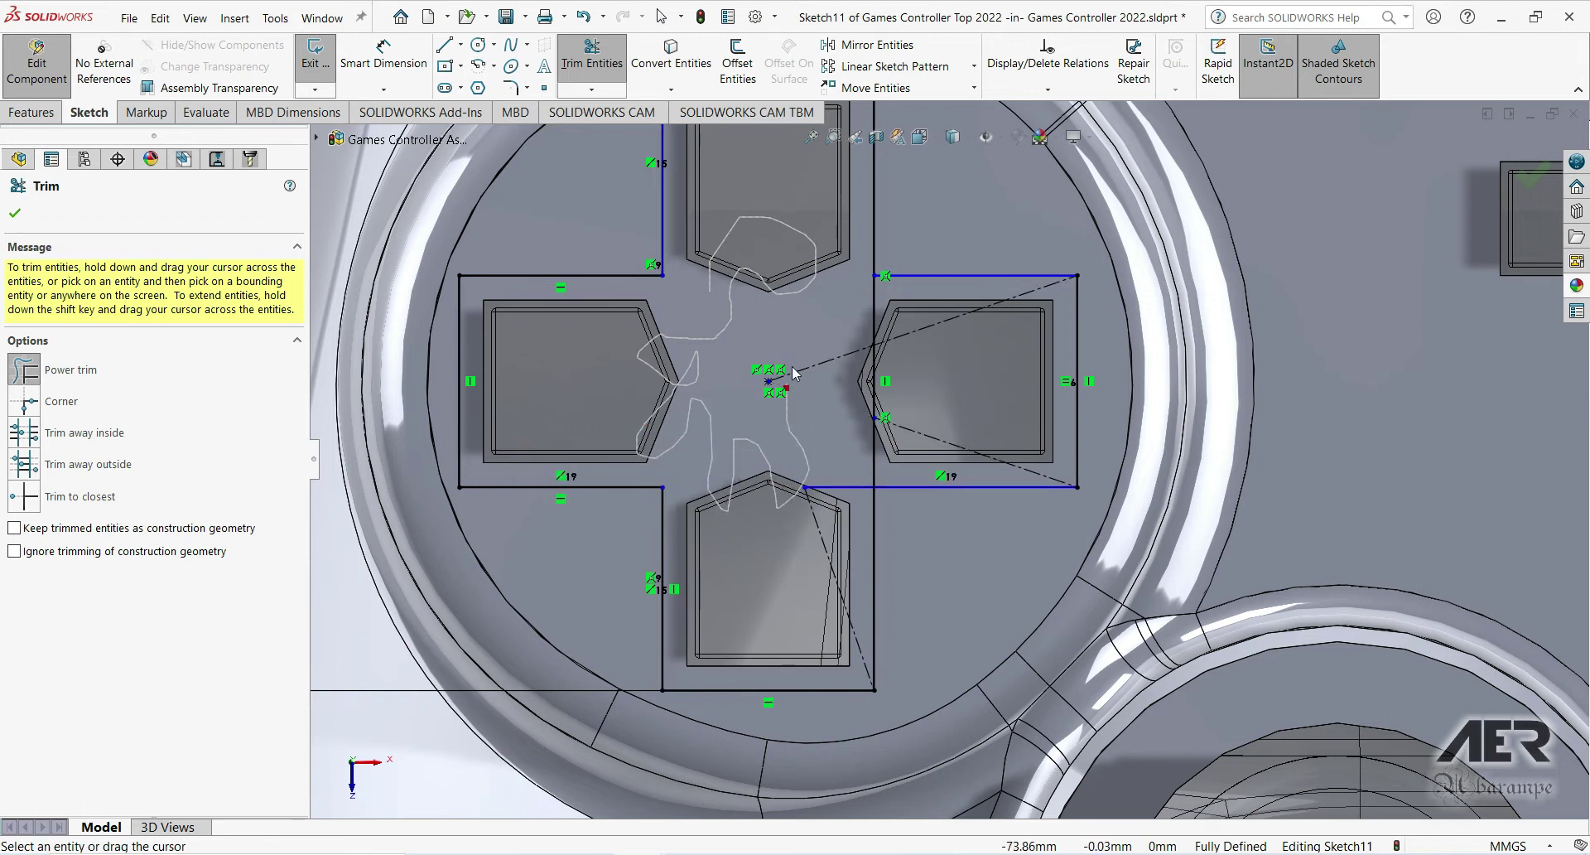
left_click_drag(897, 412, 806, 403)
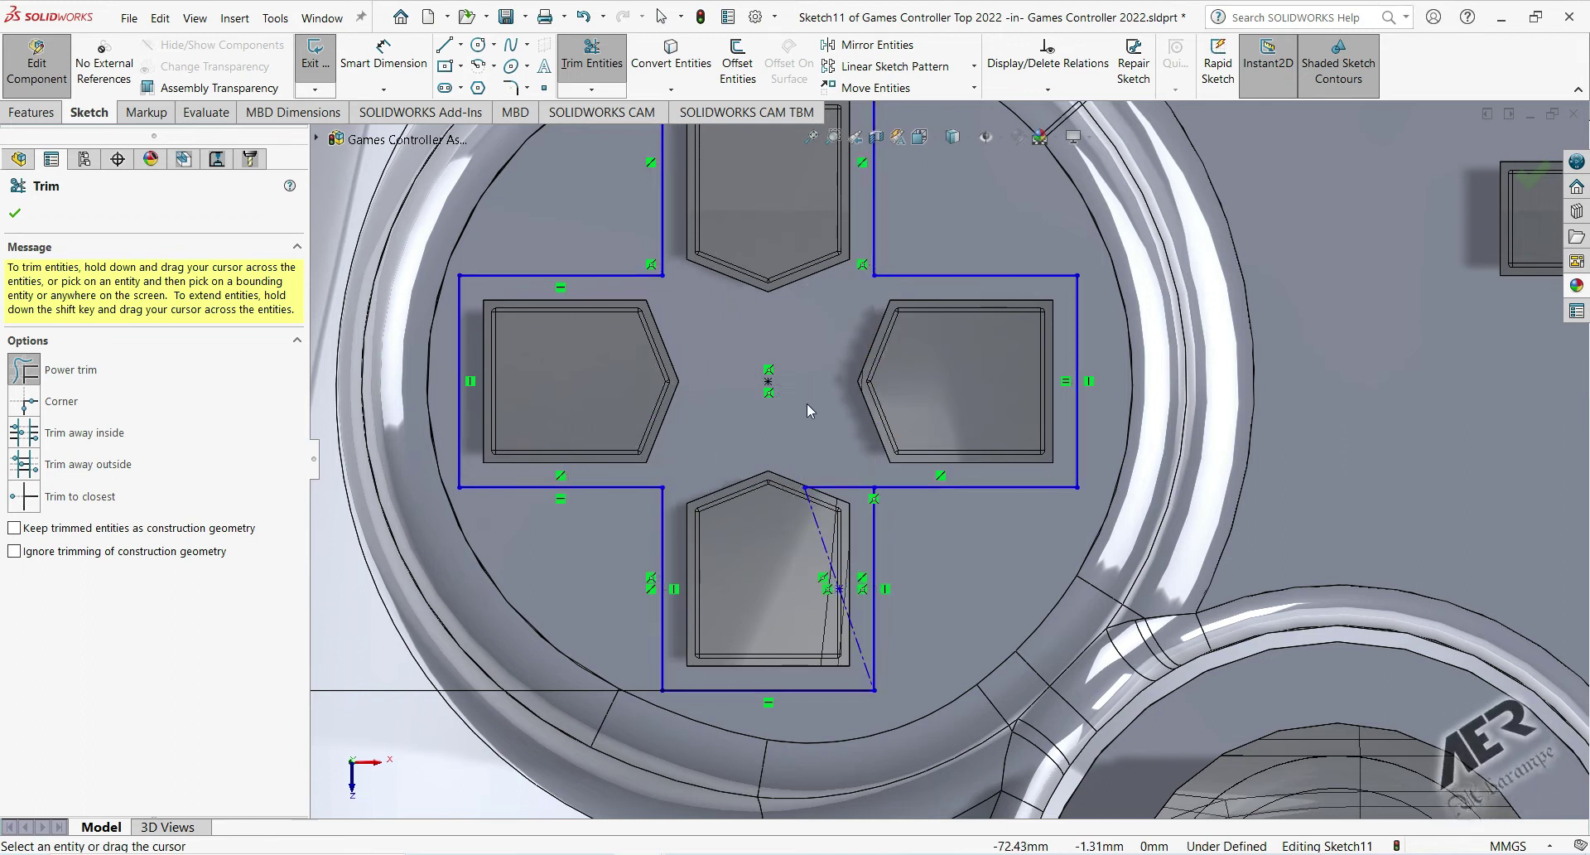
scroll(807, 403, "up", 2)
scroll(878, 481, "up", 3)
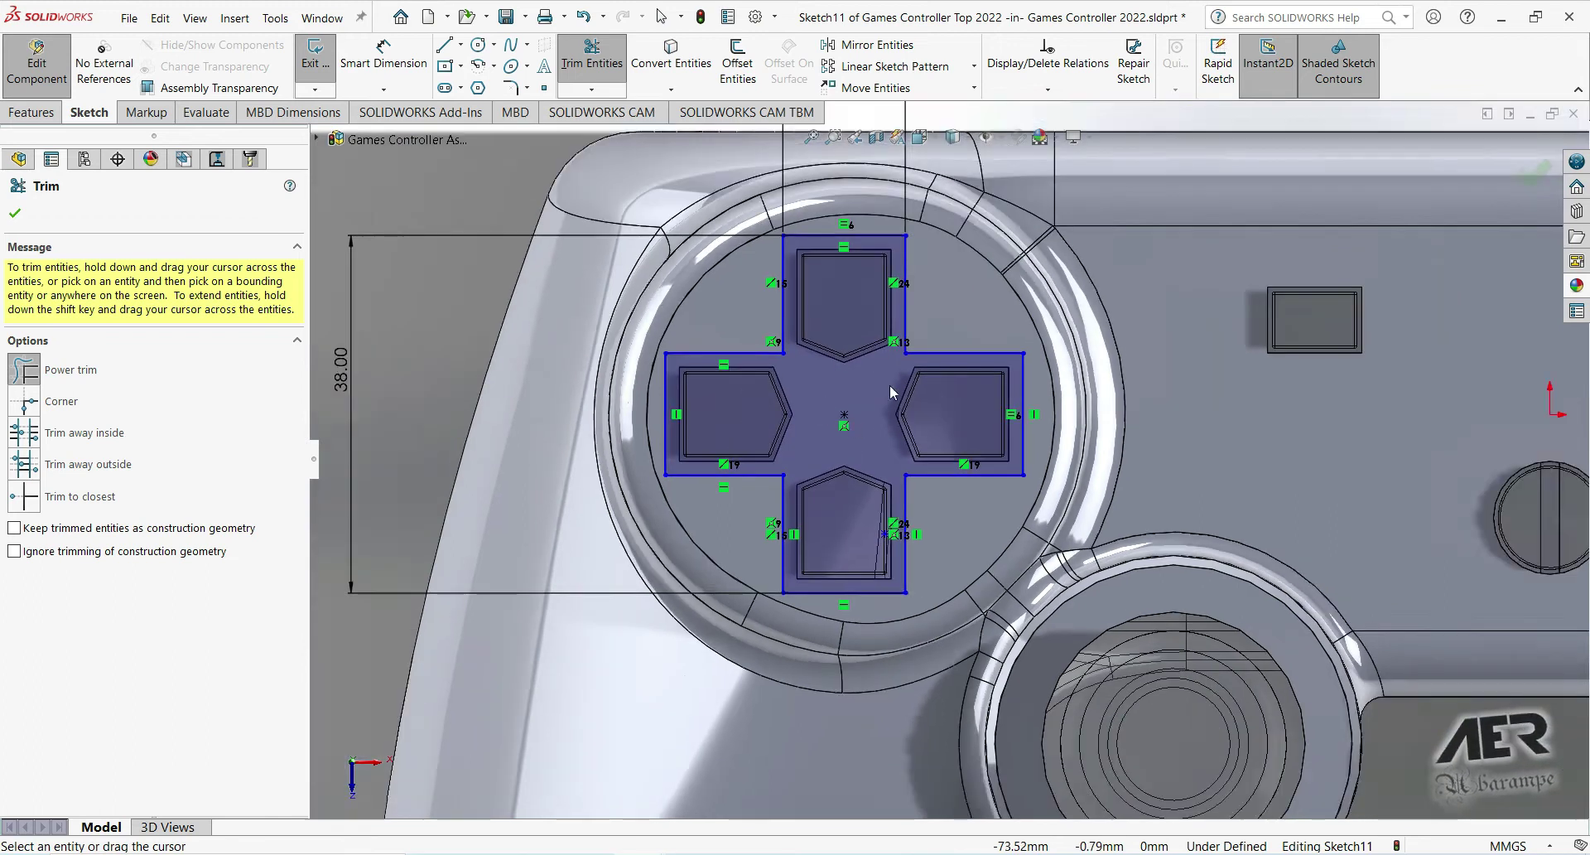
Draw a vertical construction centreline upward from the sketch origin.
left_click(15, 213)
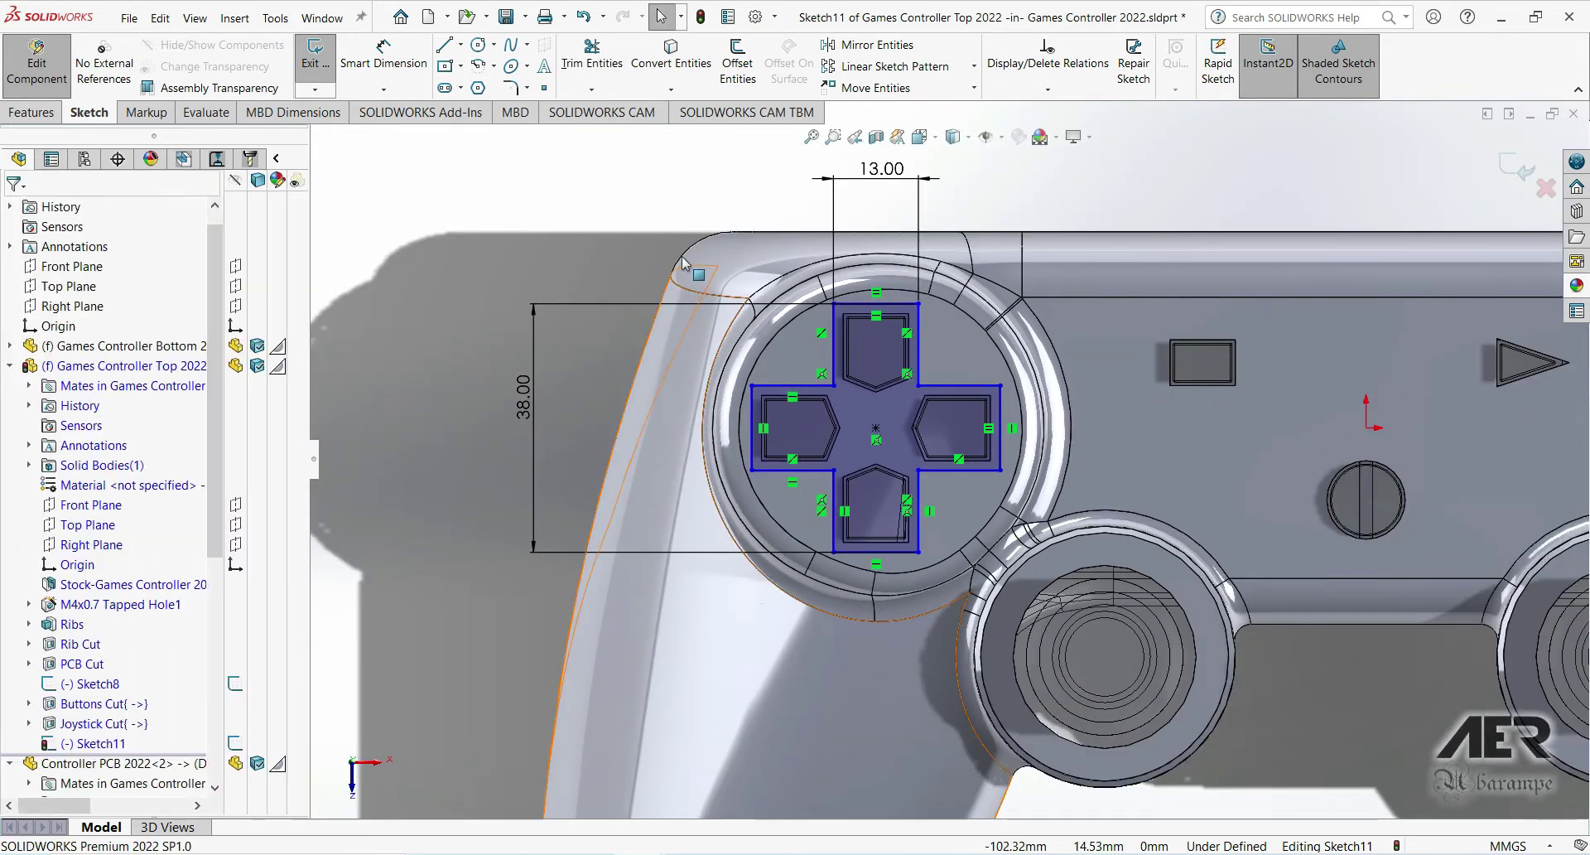
left_click(460, 45)
left_click(479, 82)
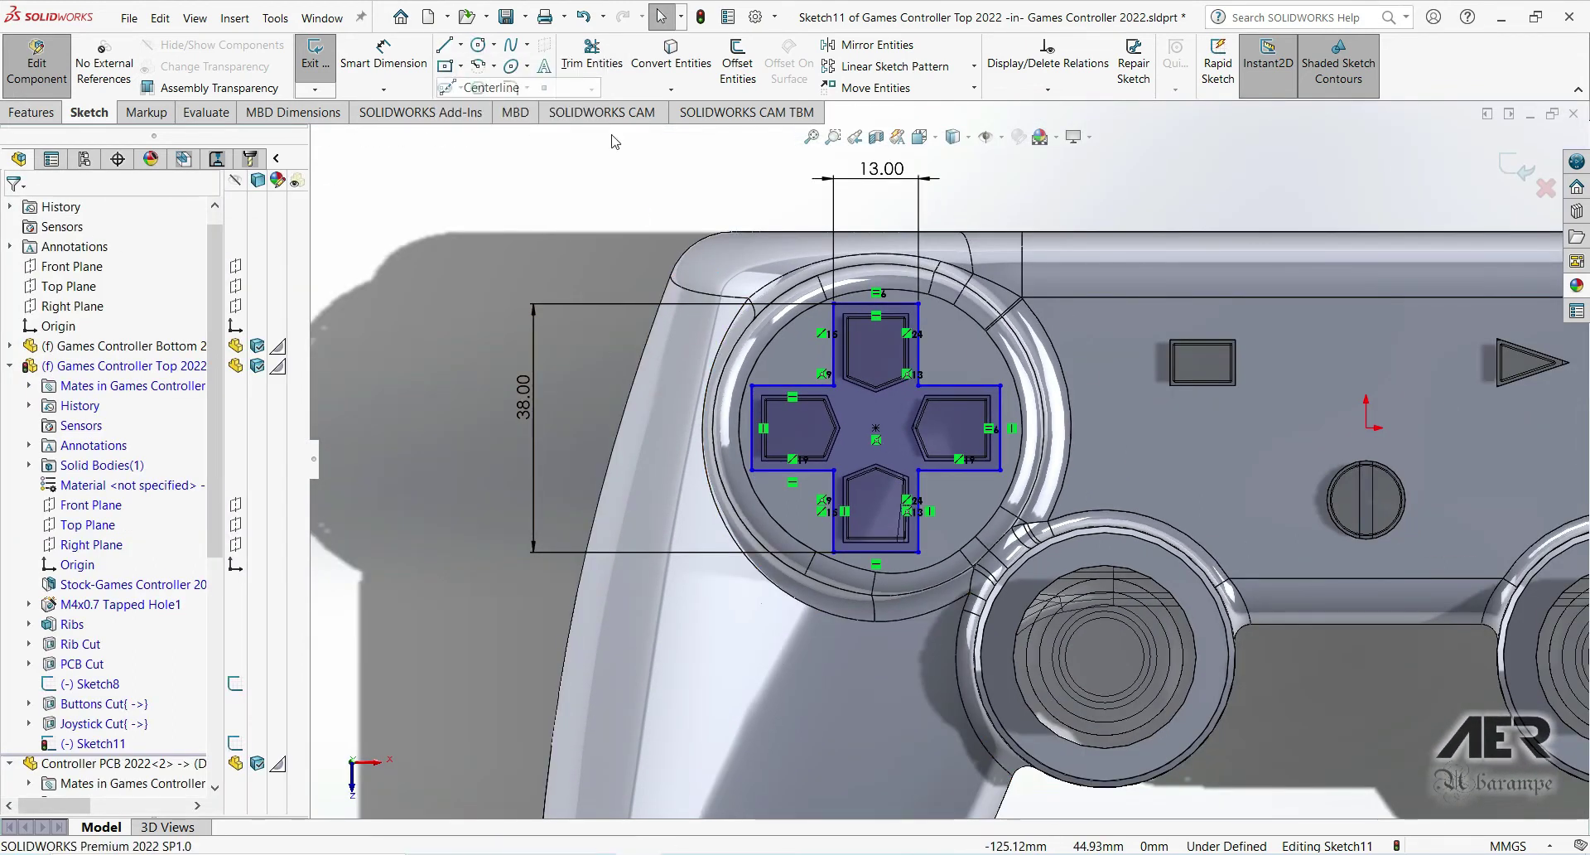
left_click(1367, 428)
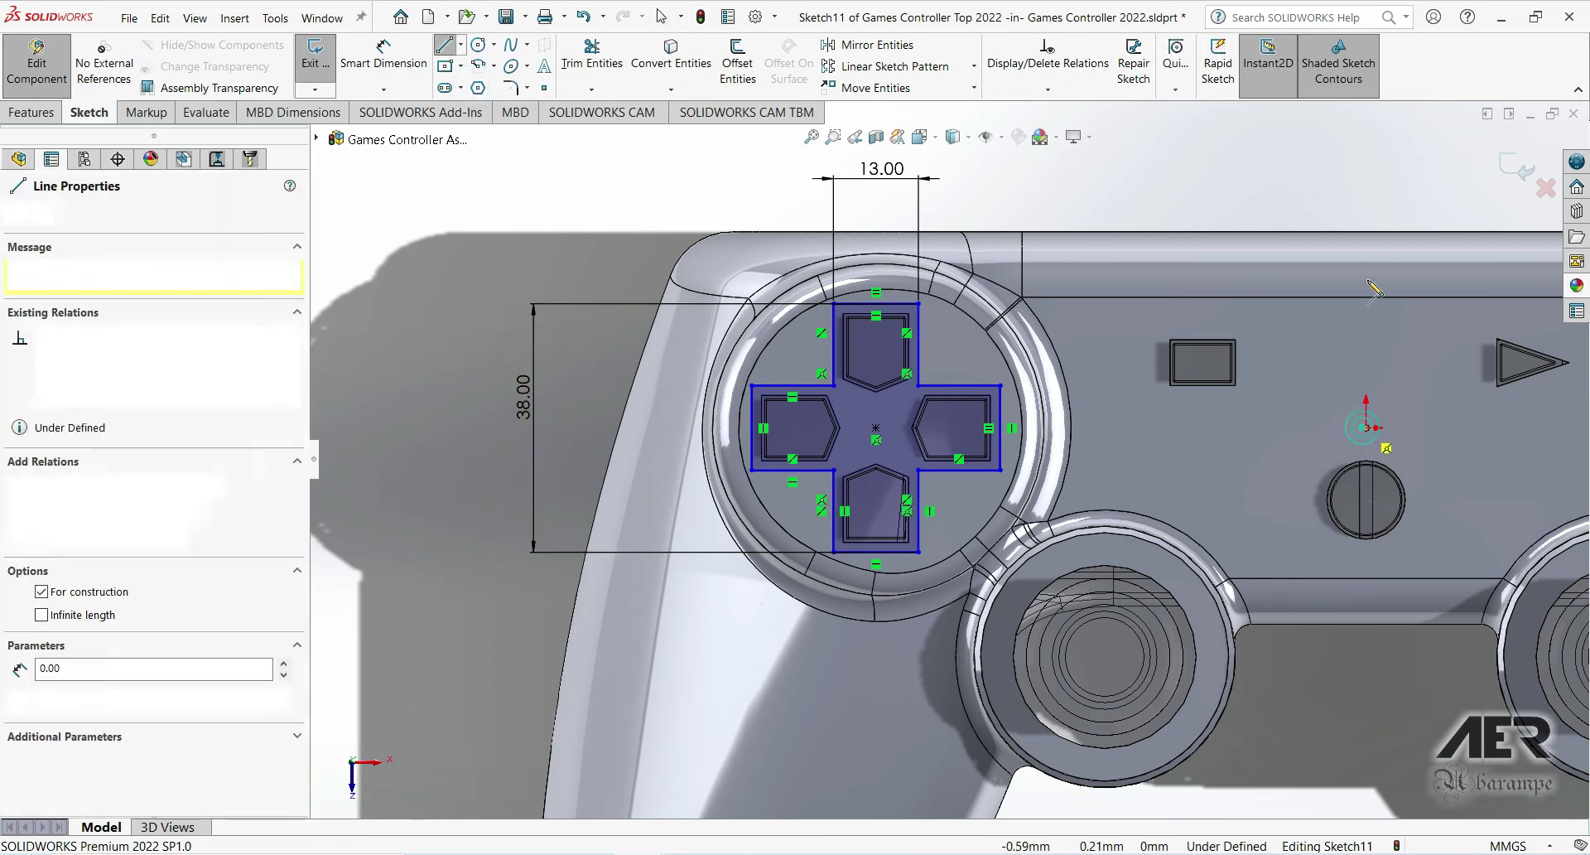
left_click(1367, 196)
key("Escape")
Mirror the whole cross outline across the centreline onto the right button cluster.
scroll(1392, 410, "up", 1)
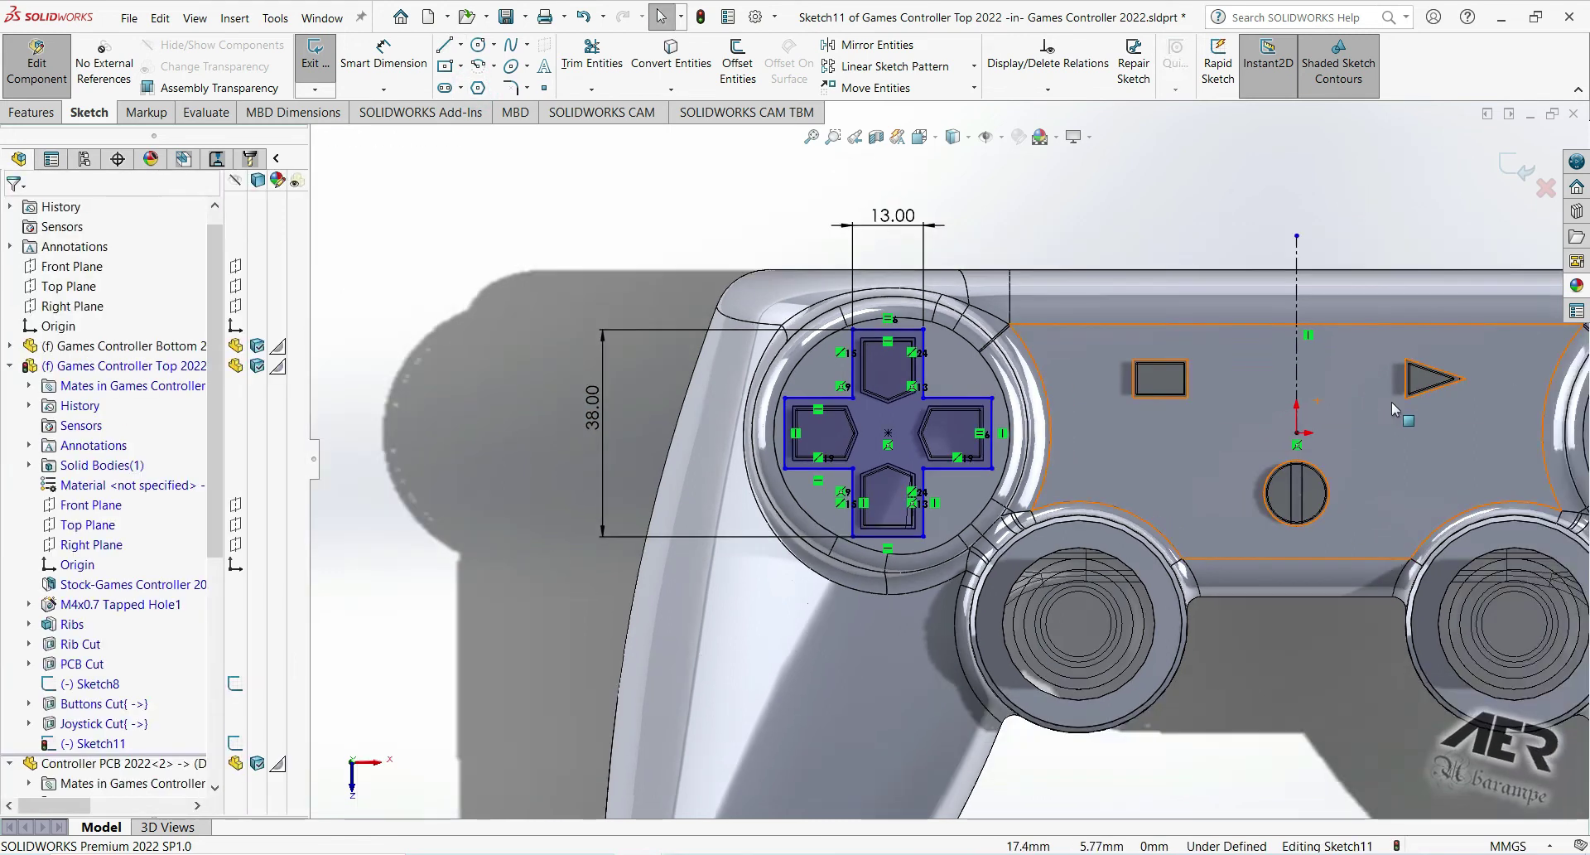
left_click_drag(1385, 416, 745, 306)
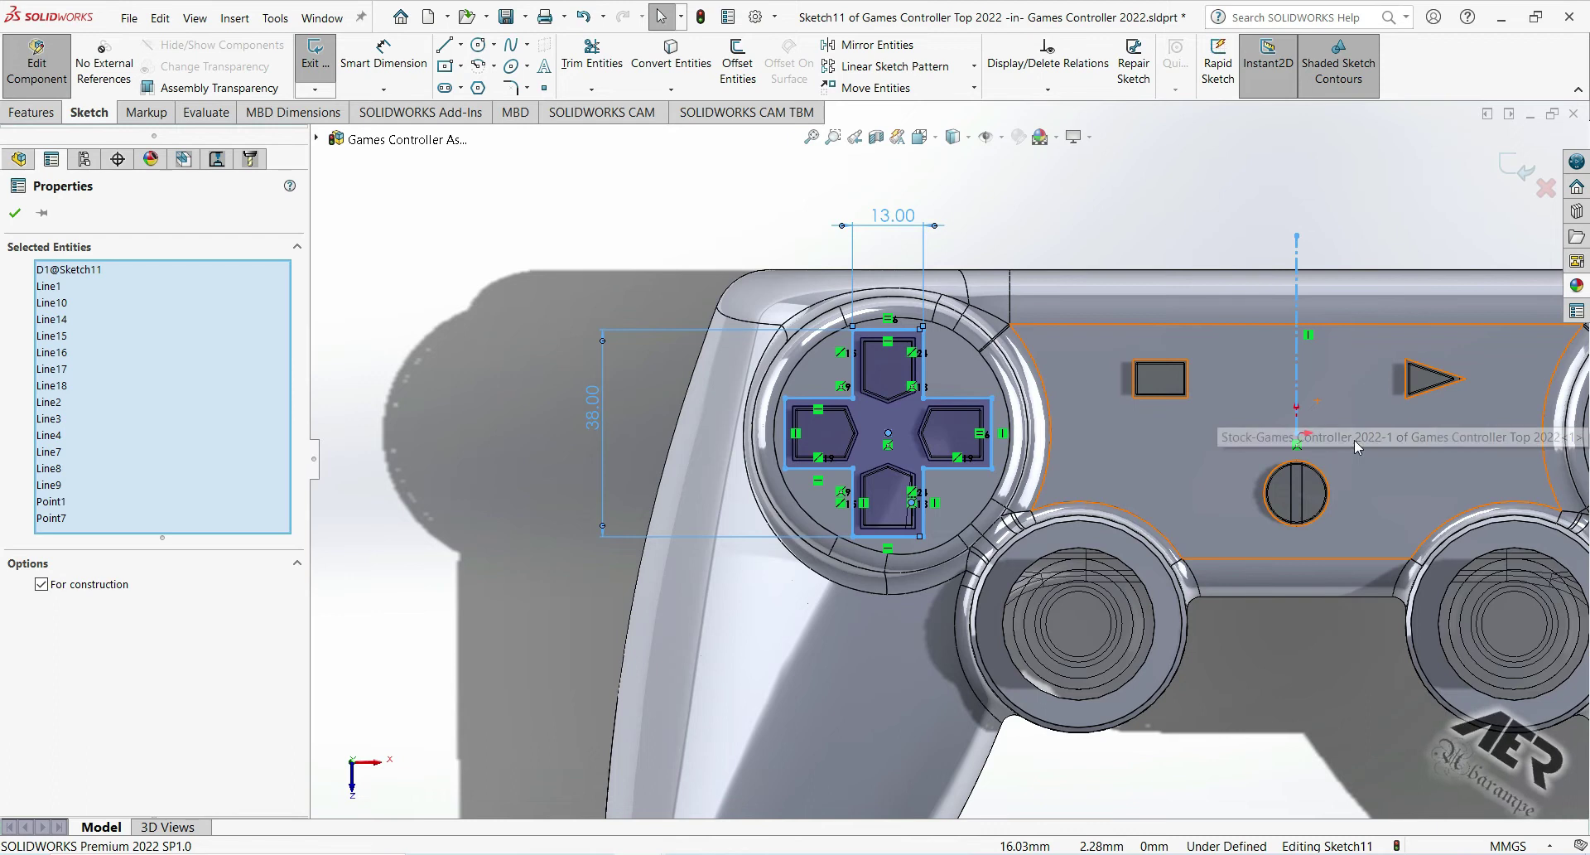
left_click(878, 44)
scroll(1345, 430, "up", 1)
scroll(1345, 430, "up", 2)
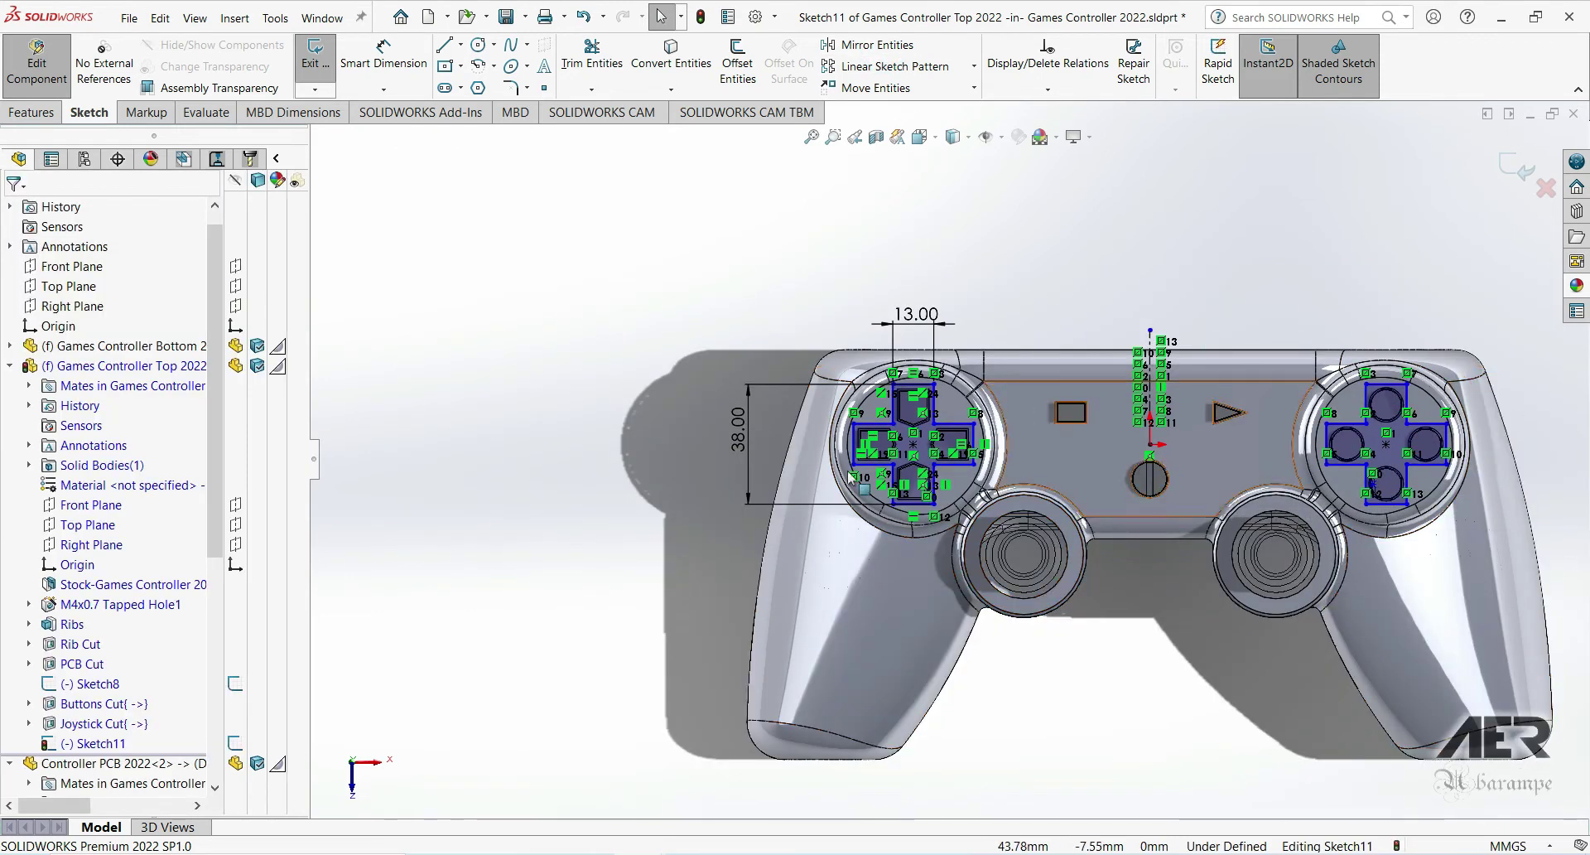
left_click(53, 112)
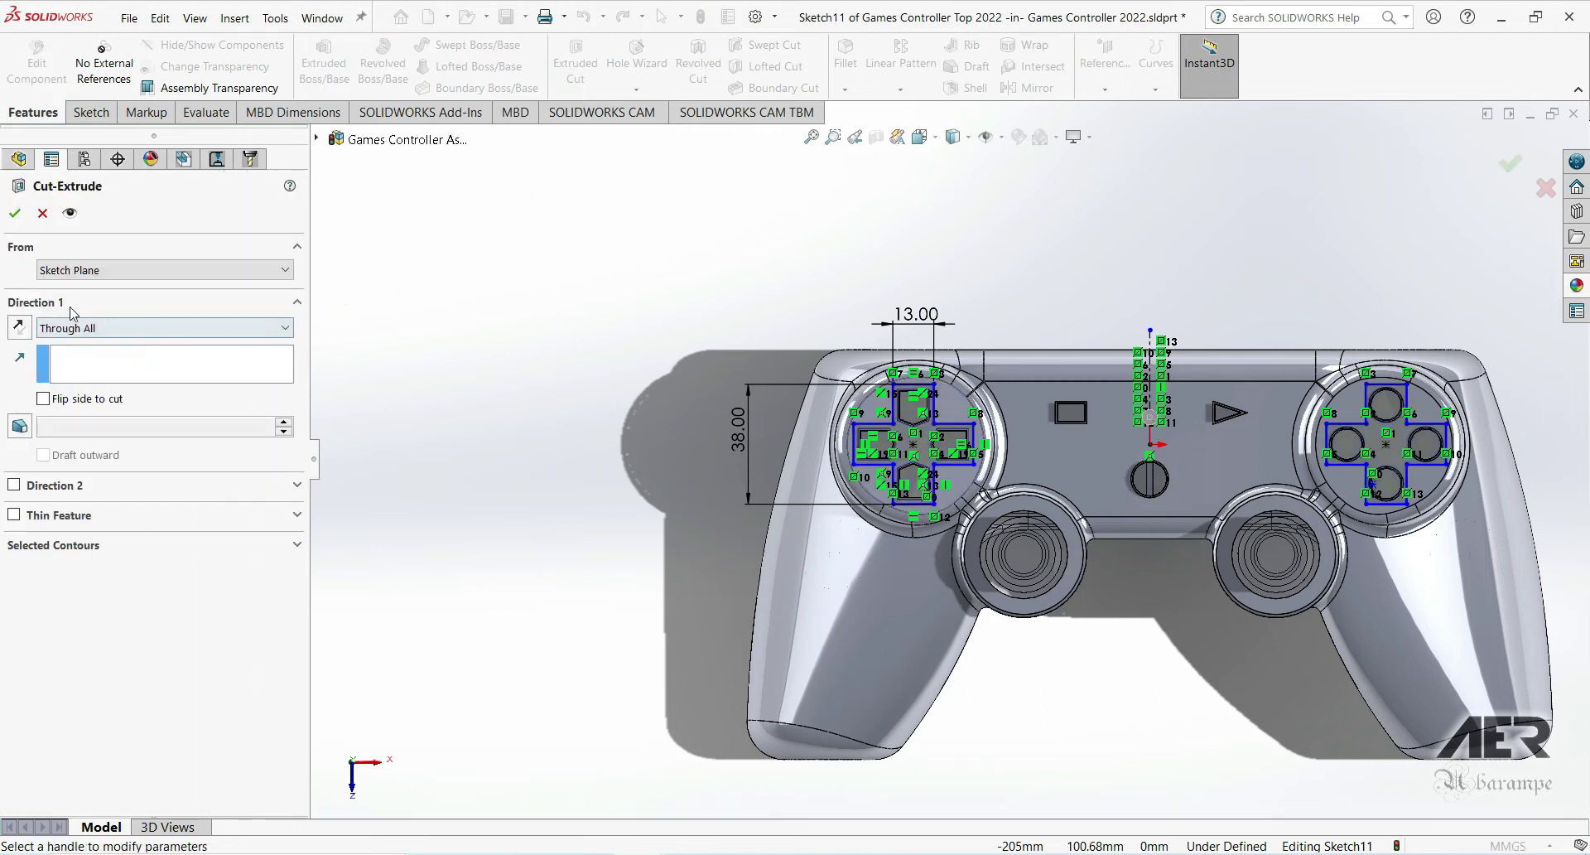
Cut both cross outlines Blind 0.50 mm deep into the top shell.
left_click(87, 329)
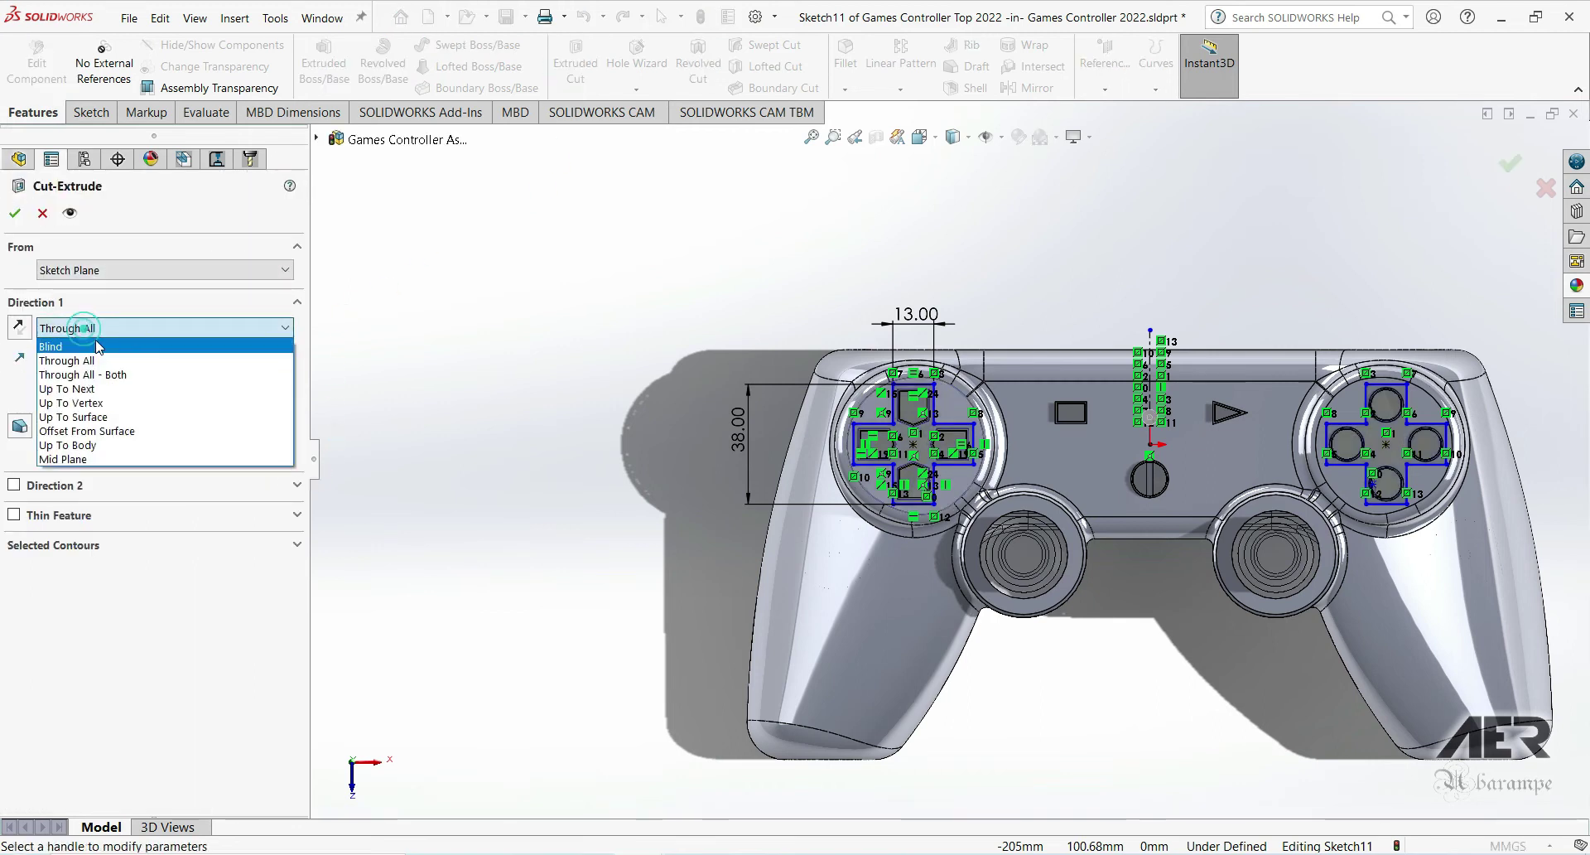
left_click(95, 340)
type("0.50mm")
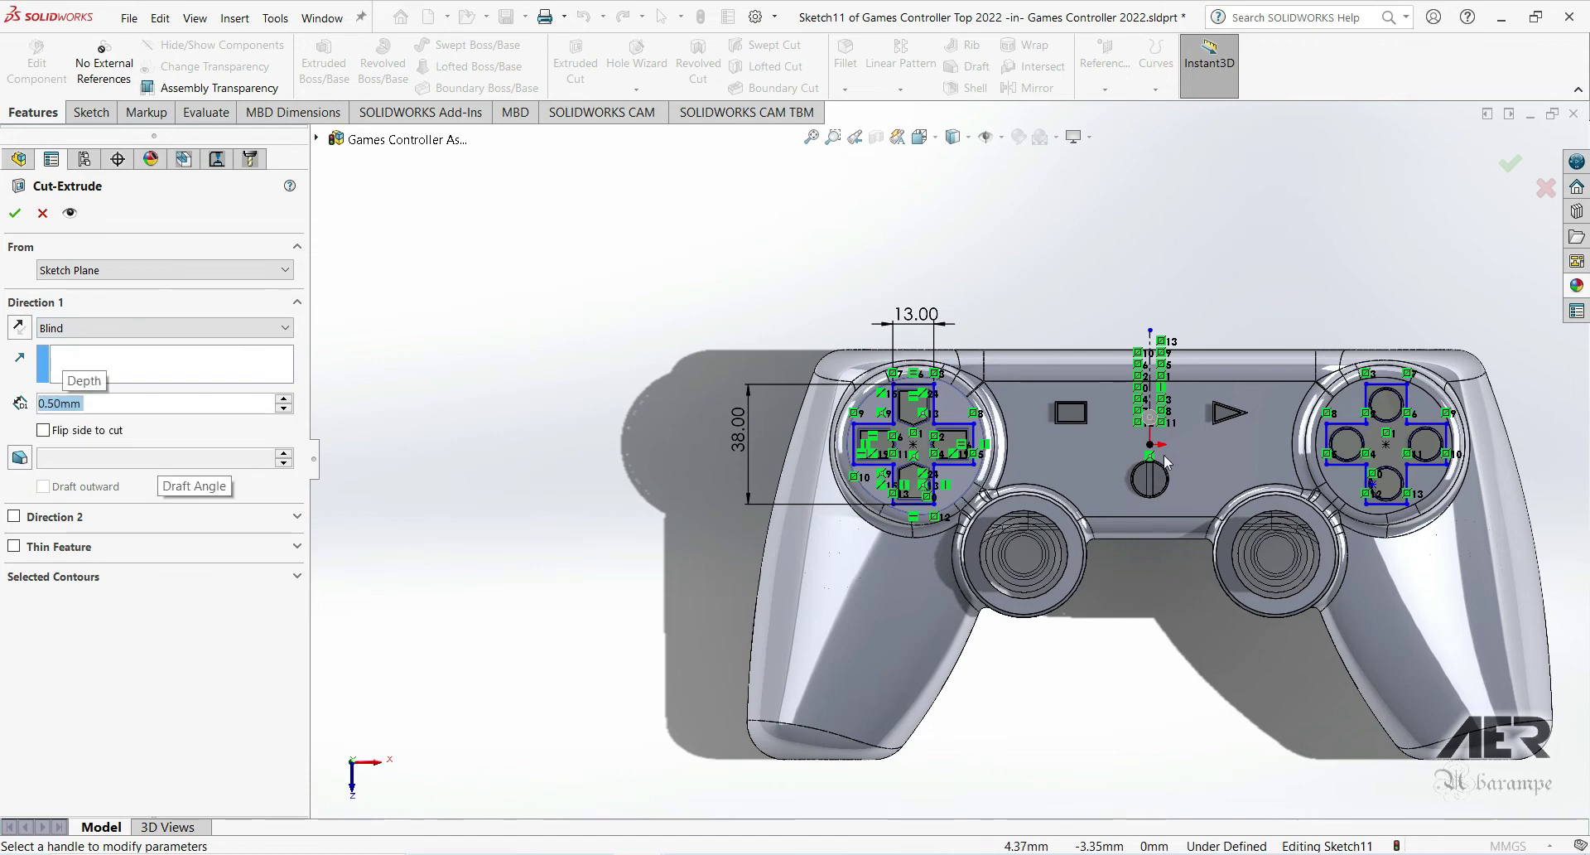
mouse_move(1165, 461)
middle_mouse_down()
mouse_move(896, 471)
mouse_move(1160, 468)
middle_mouse_up()
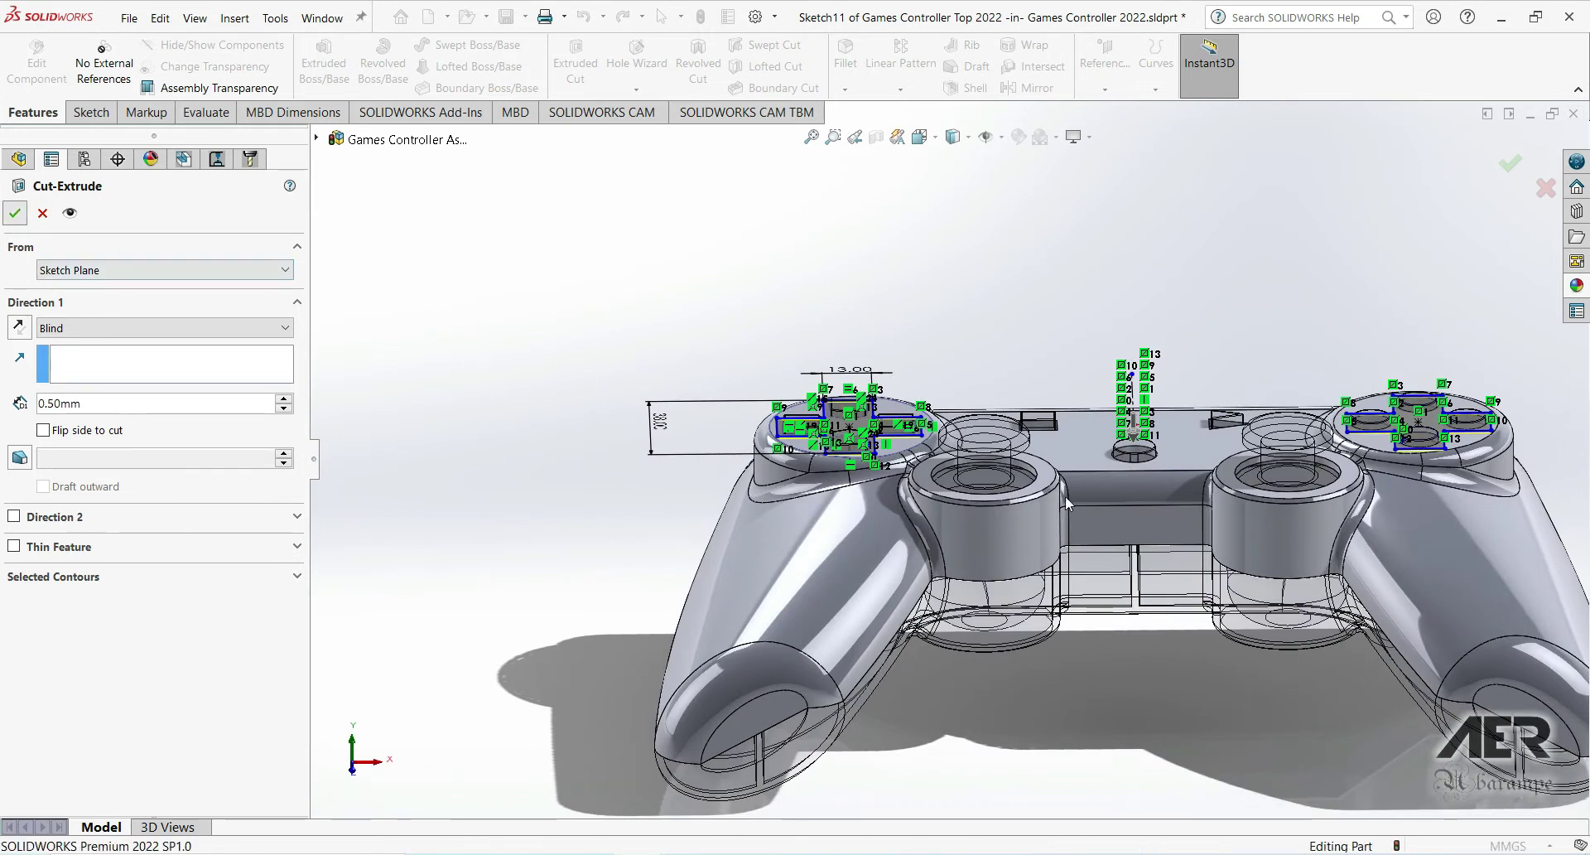
key("Return")
Rename Cut-Extrude3 in the FeatureManager to 'Buttons Area Cut'.
scroll(940, 424, "down", 5)
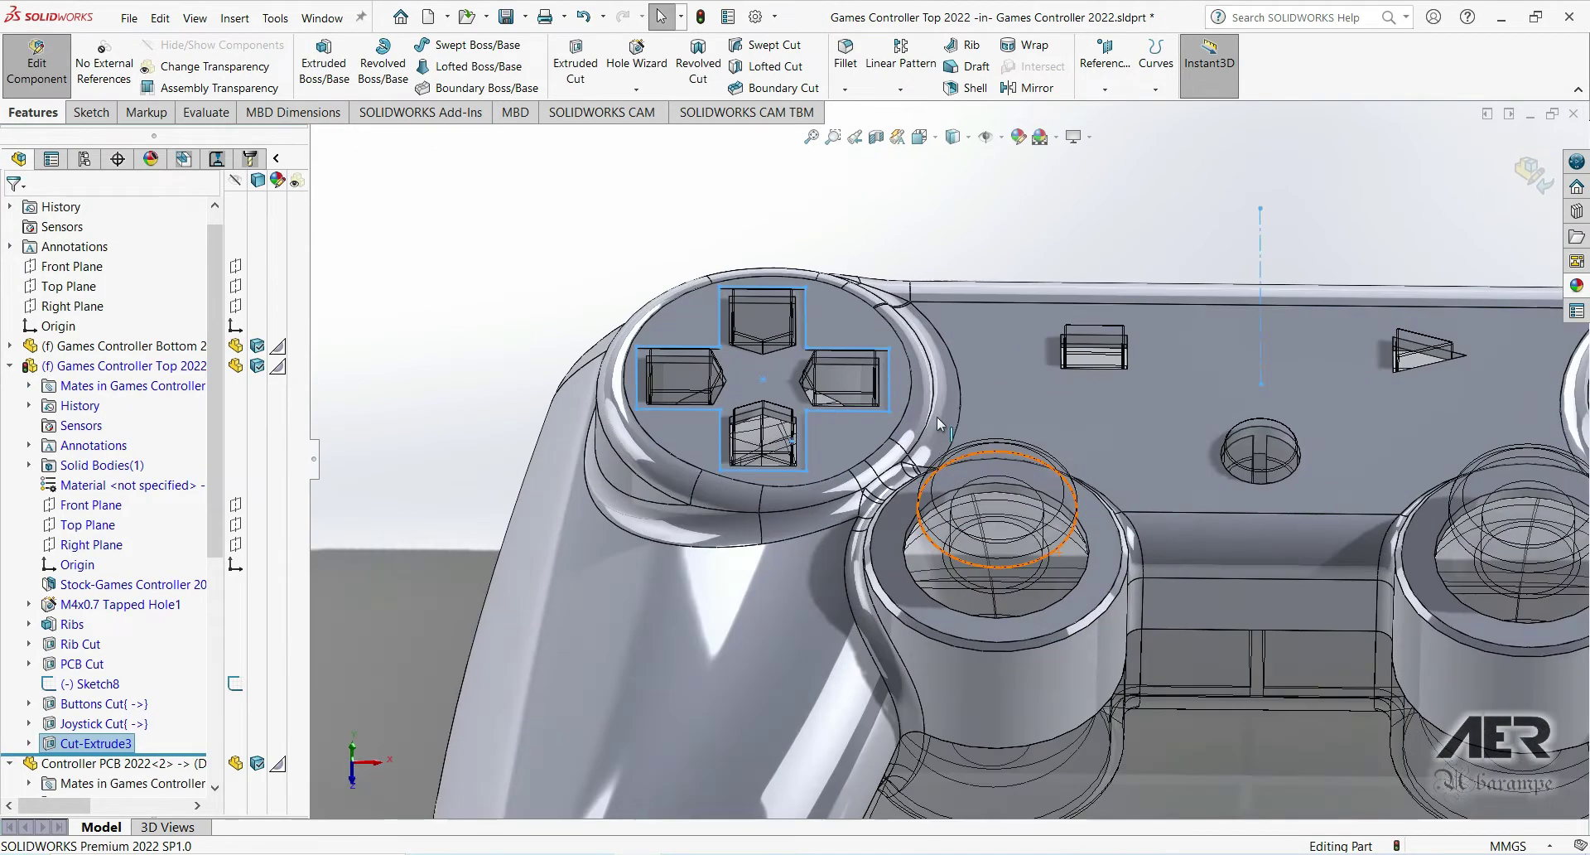
scroll(940, 424, "up", 2)
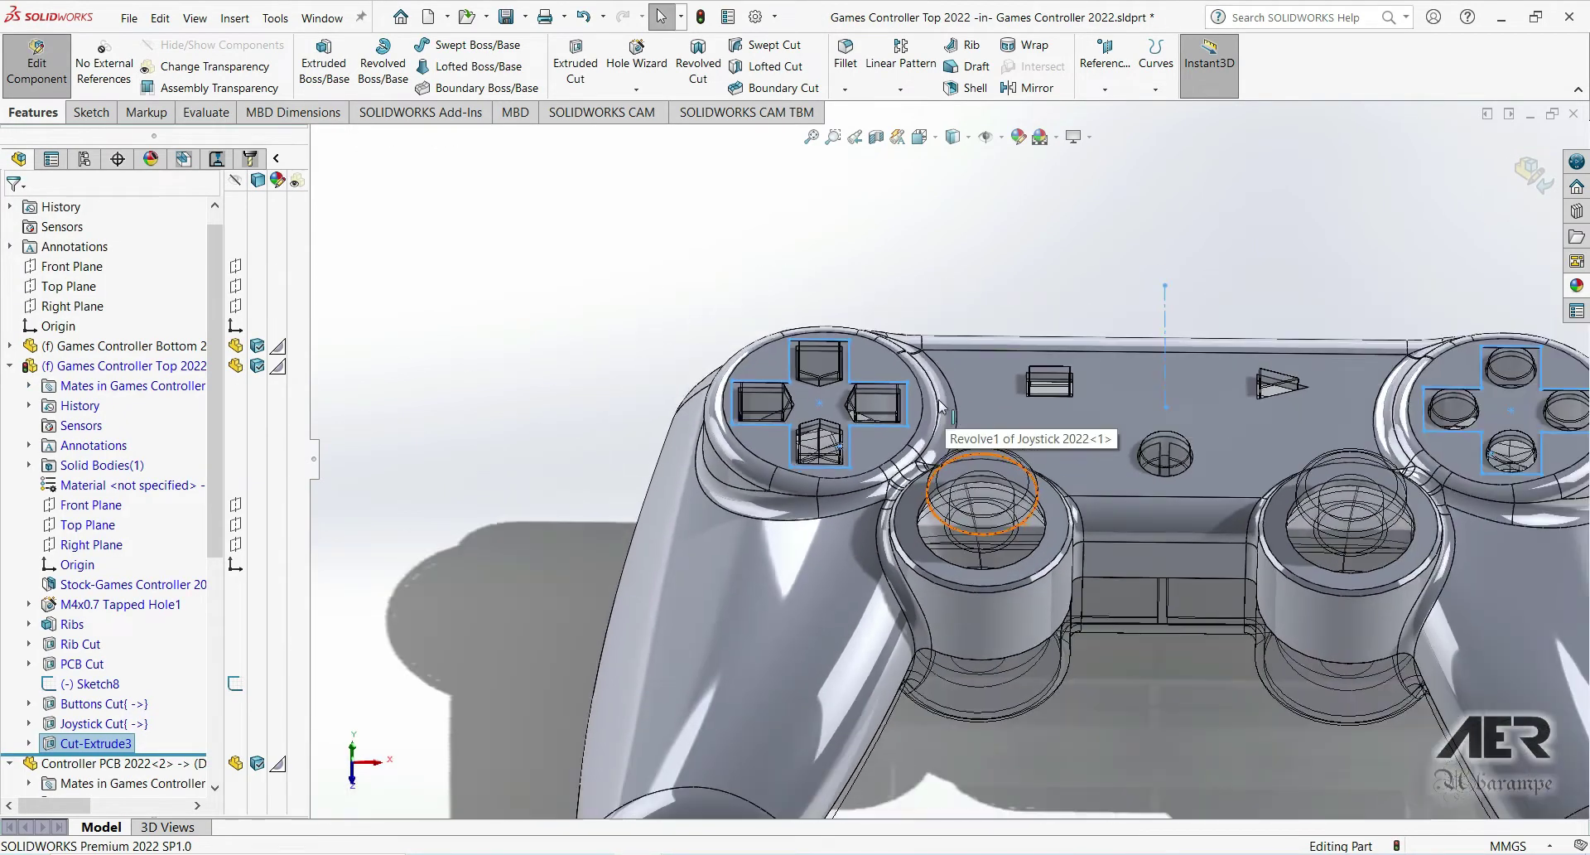
left_click(83, 743)
left_click(147, 743)
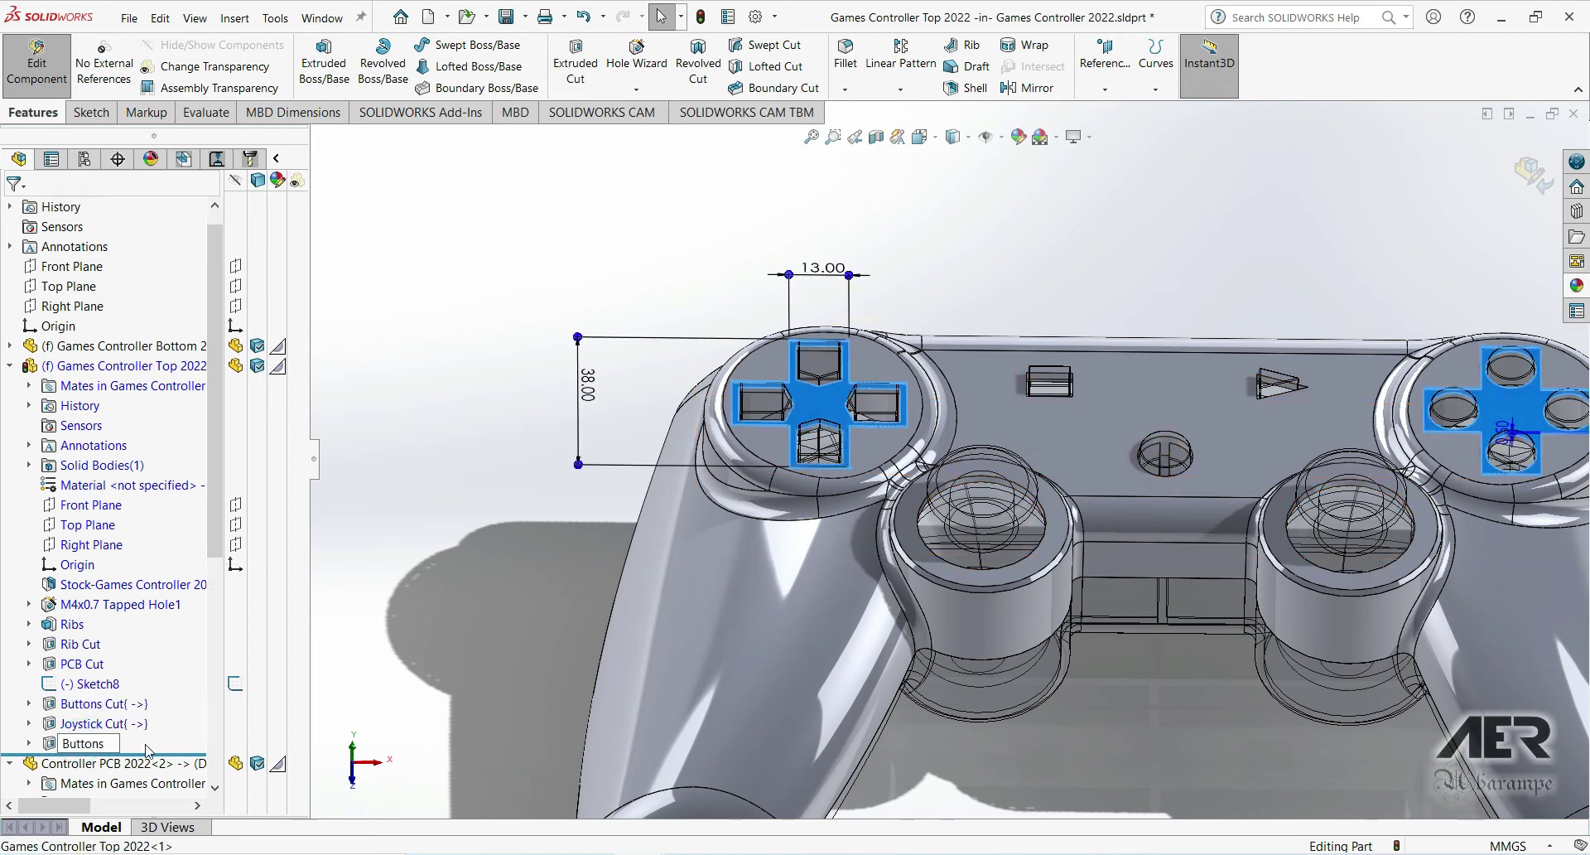
type("Buttons Area Cut")
key("Return")
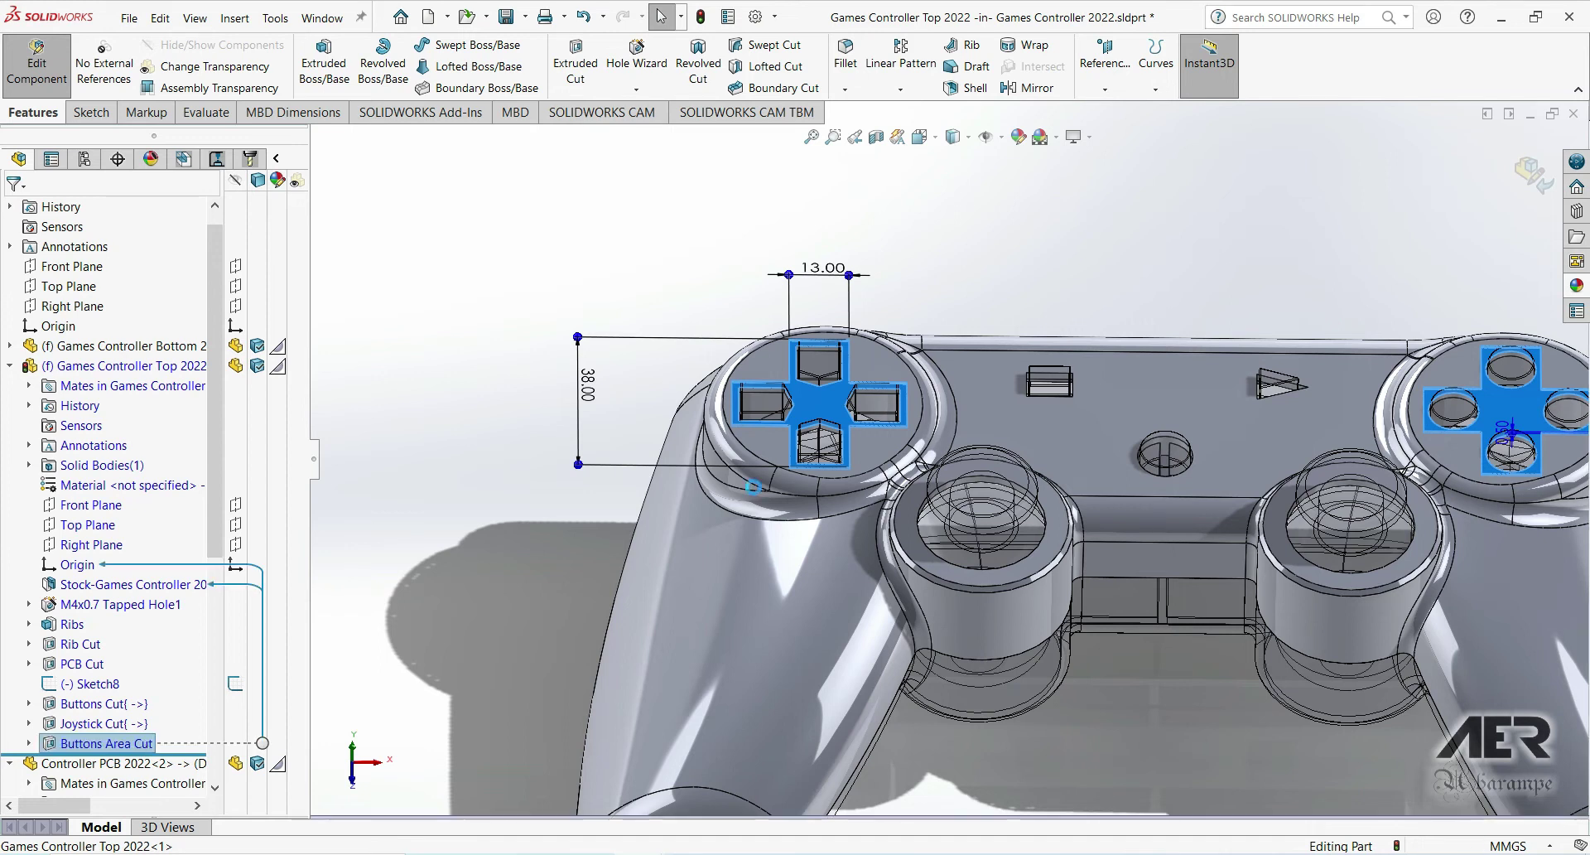
Exit Edit Component, check the recesses in isometric view, and Save All.
scroll(949, 456, "up", 3)
left_click(1252, 261)
left_click(1539, 179)
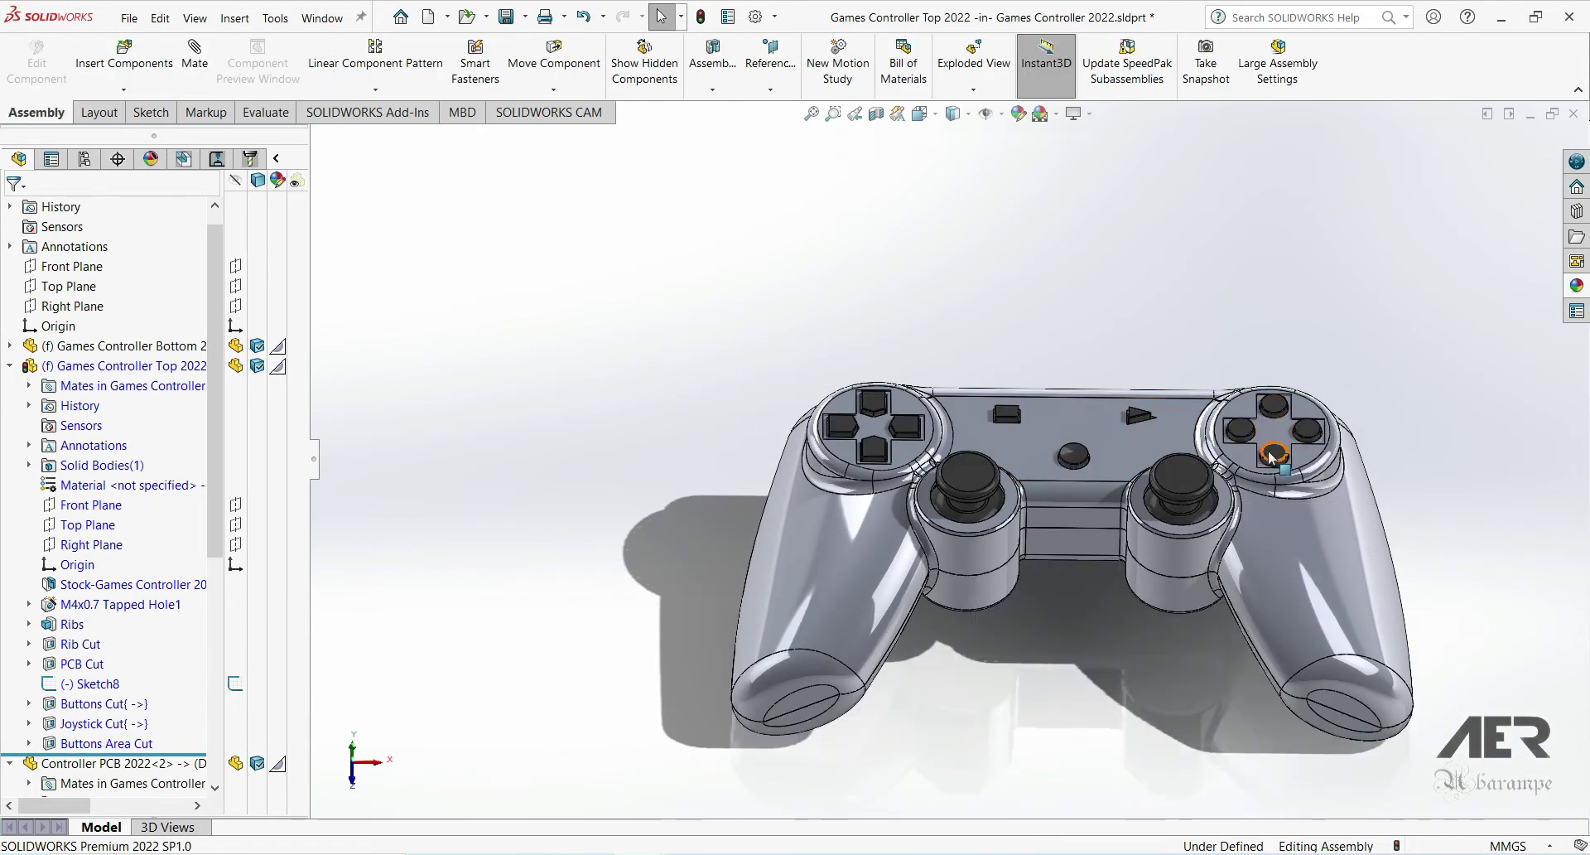
scroll(740, 414, "up", 3)
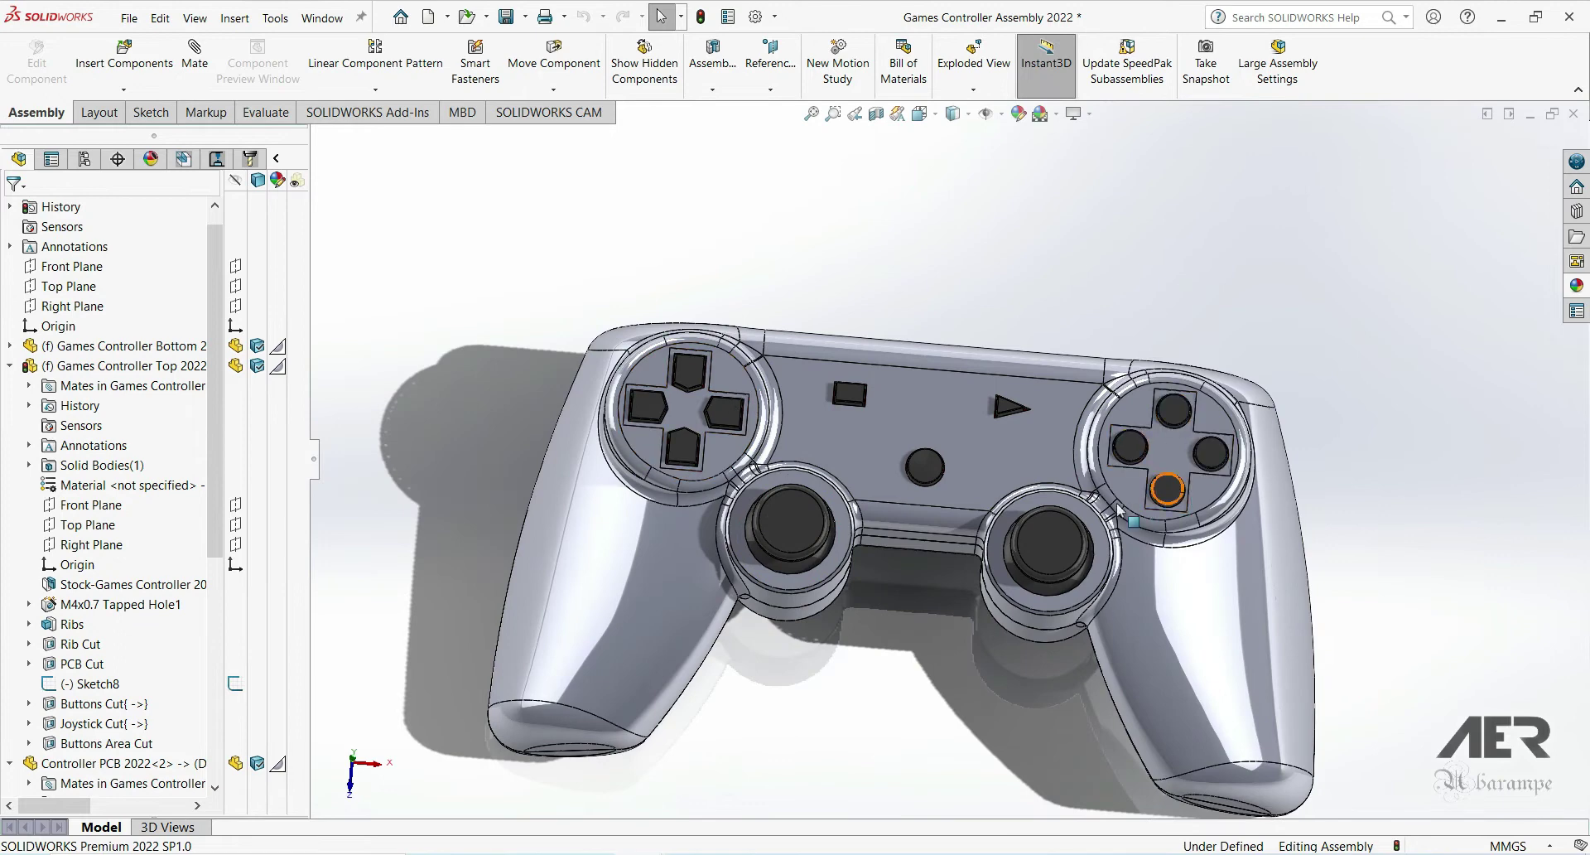
middle_click_drag(1120, 511, 1267, 397)
scroll(1271, 385, "down", 5)
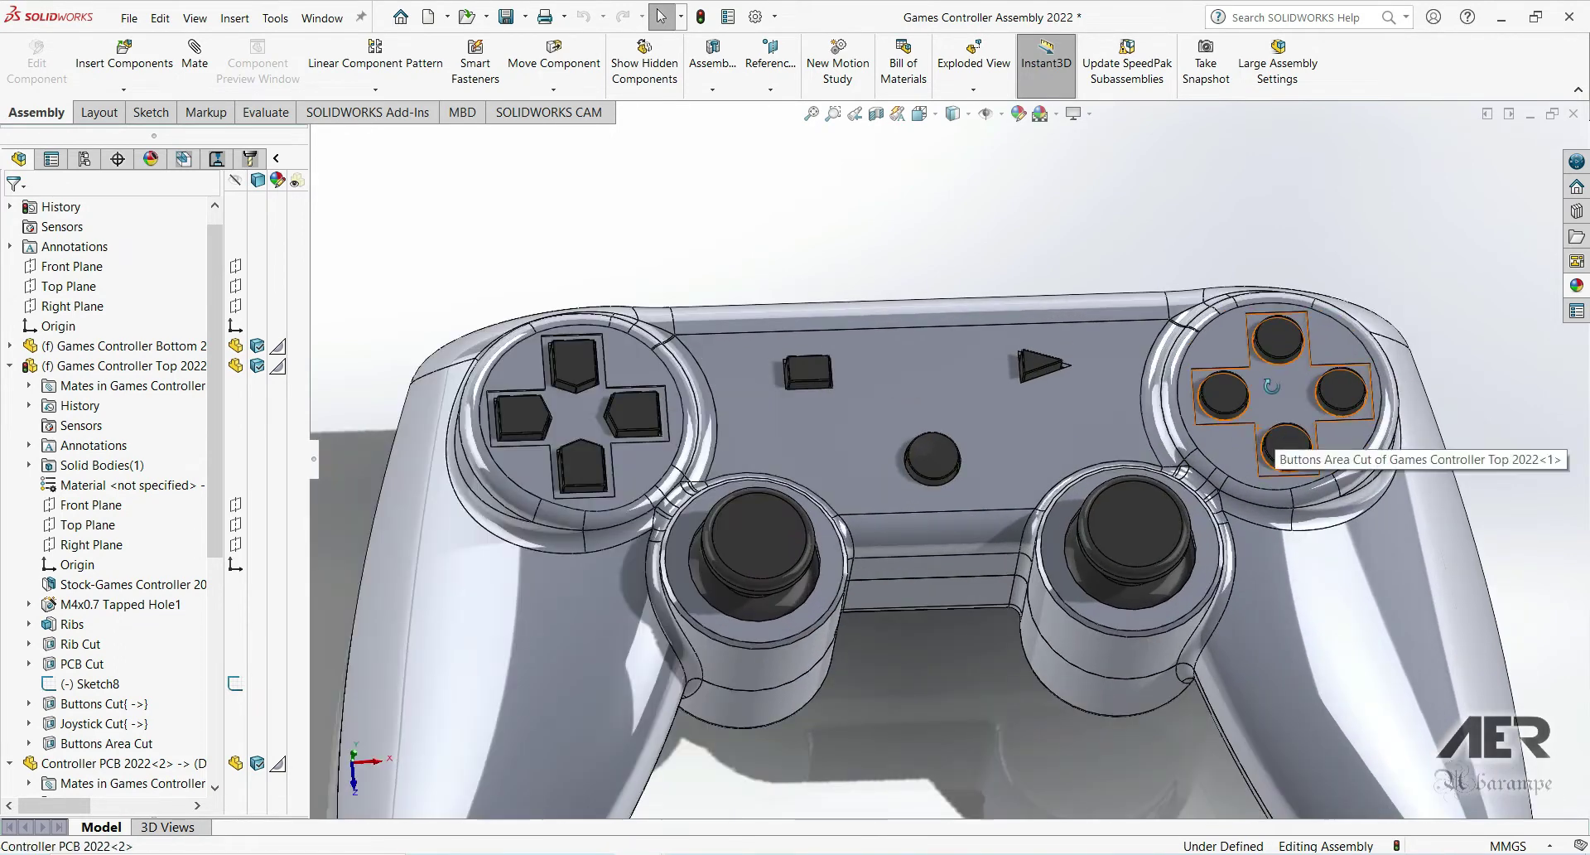
key("ctrl+7")
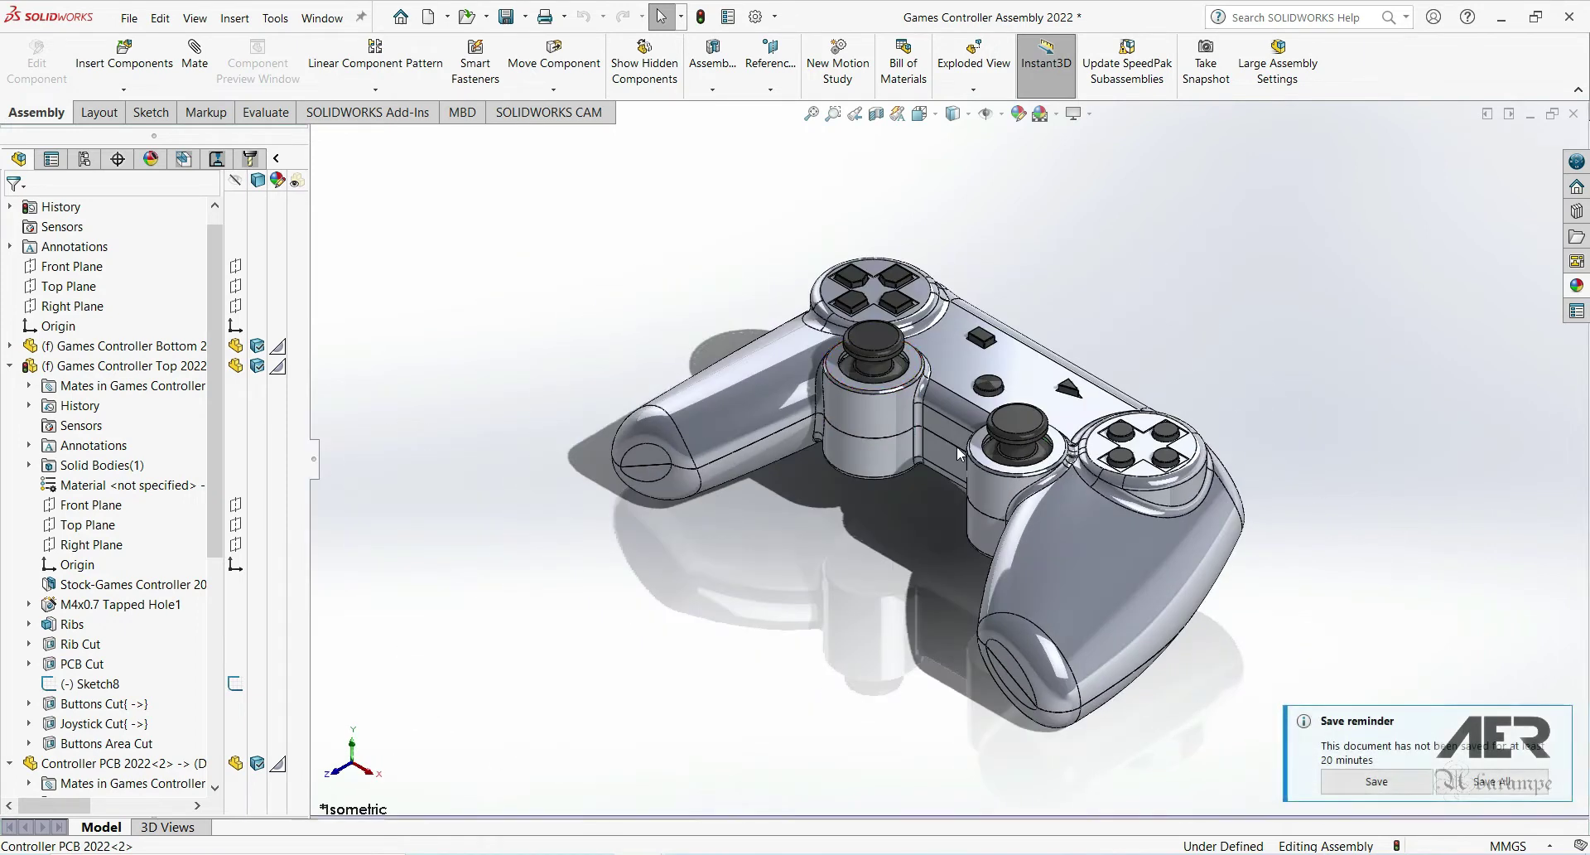
left_click(502, 18)
Confirm saving all documents, then open the Joystick 2022 part from a joystick face.
left_click(528, 518)
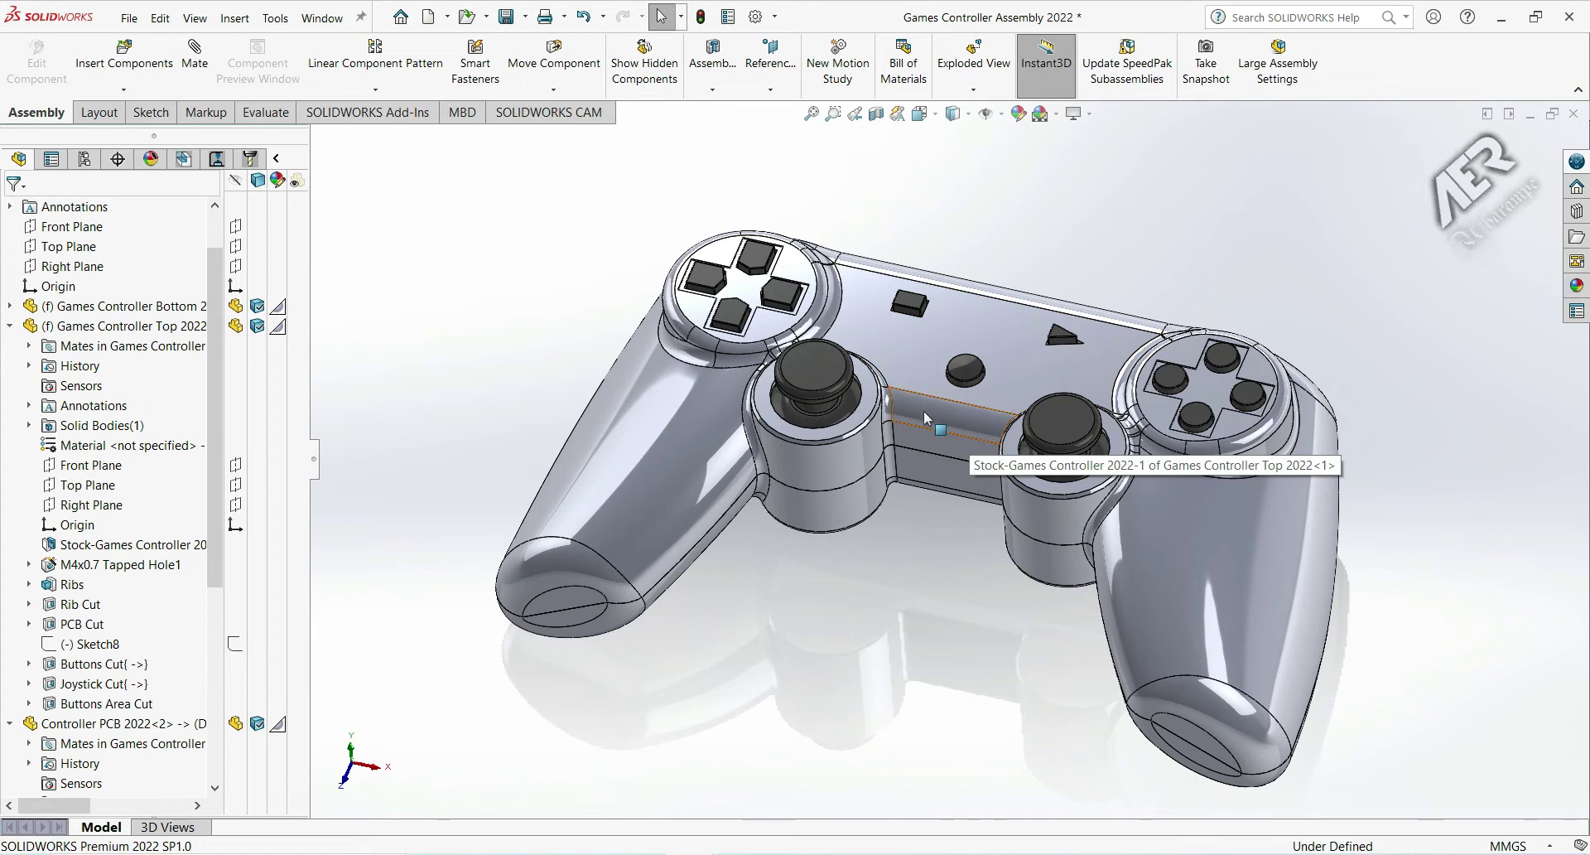
middle_click_drag(923, 410, 1093, 462)
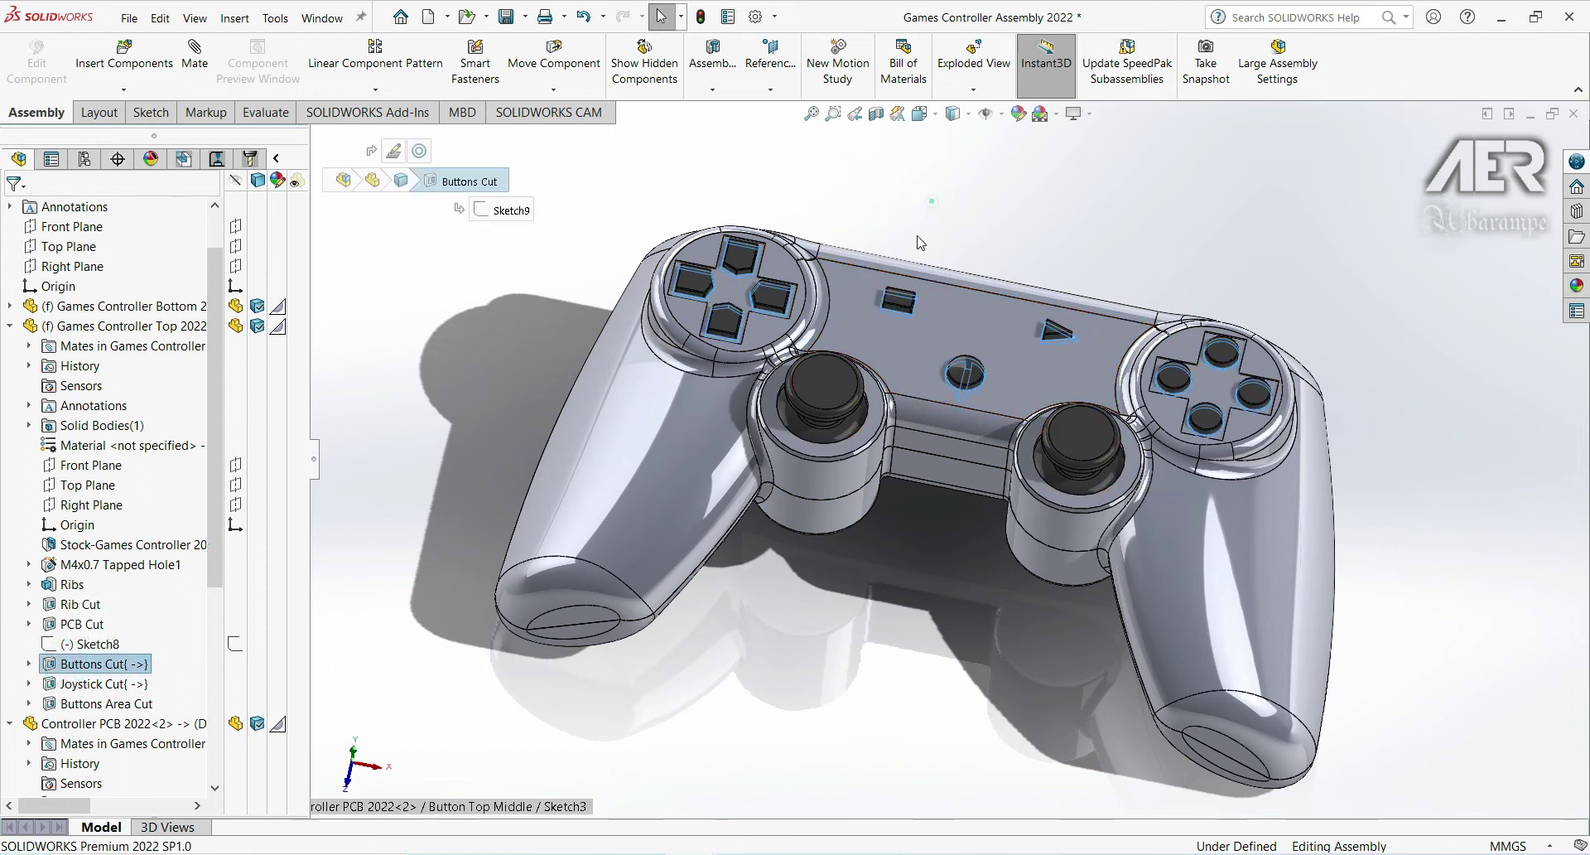
middle_click_drag(849, 377, 868, 405)
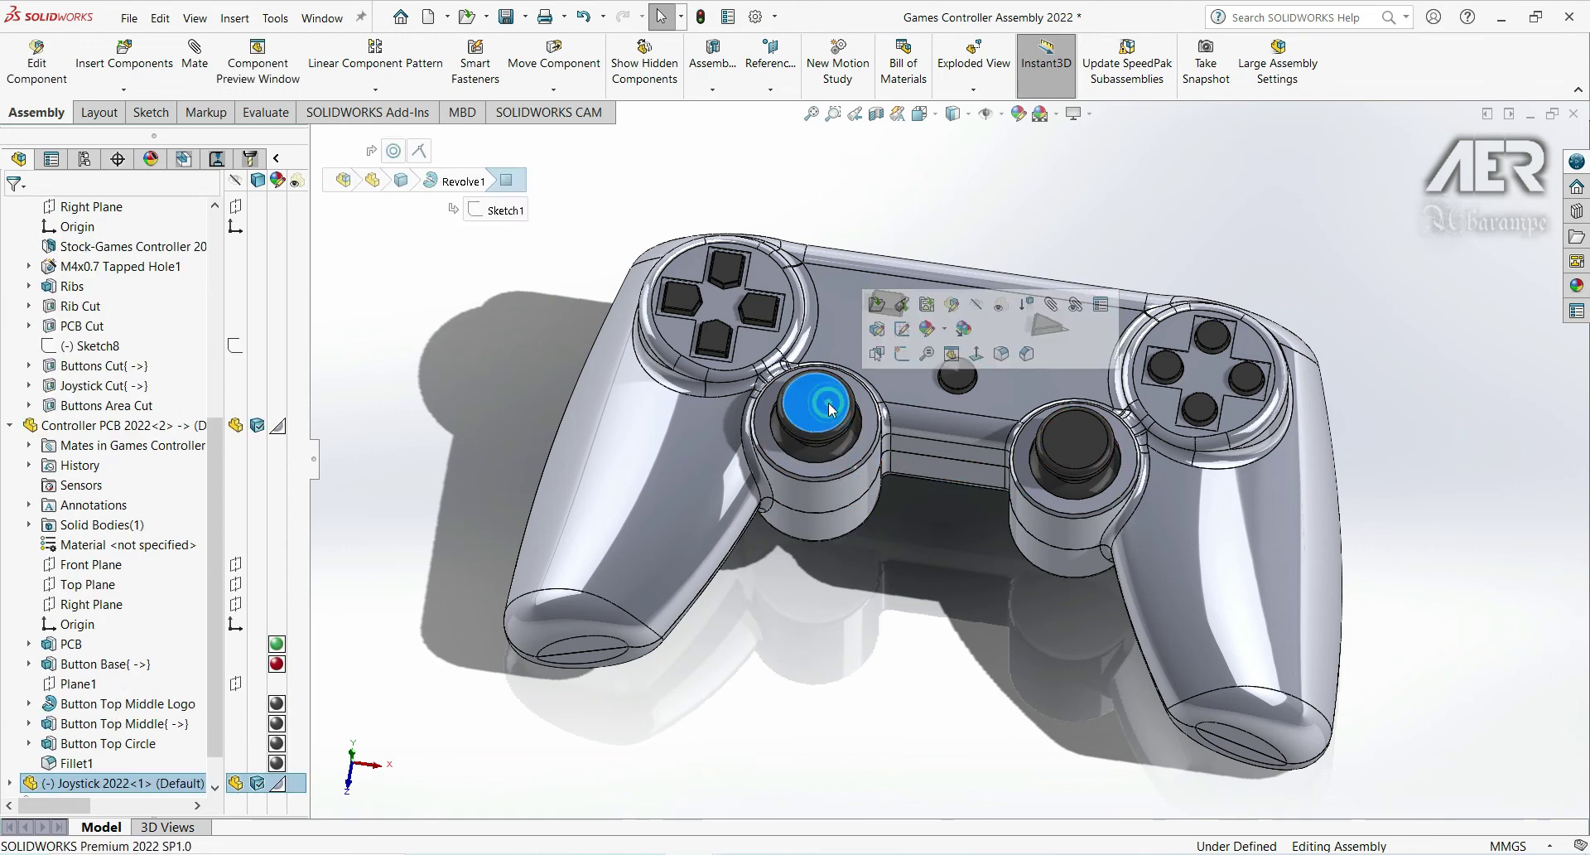
left_click(884, 315)
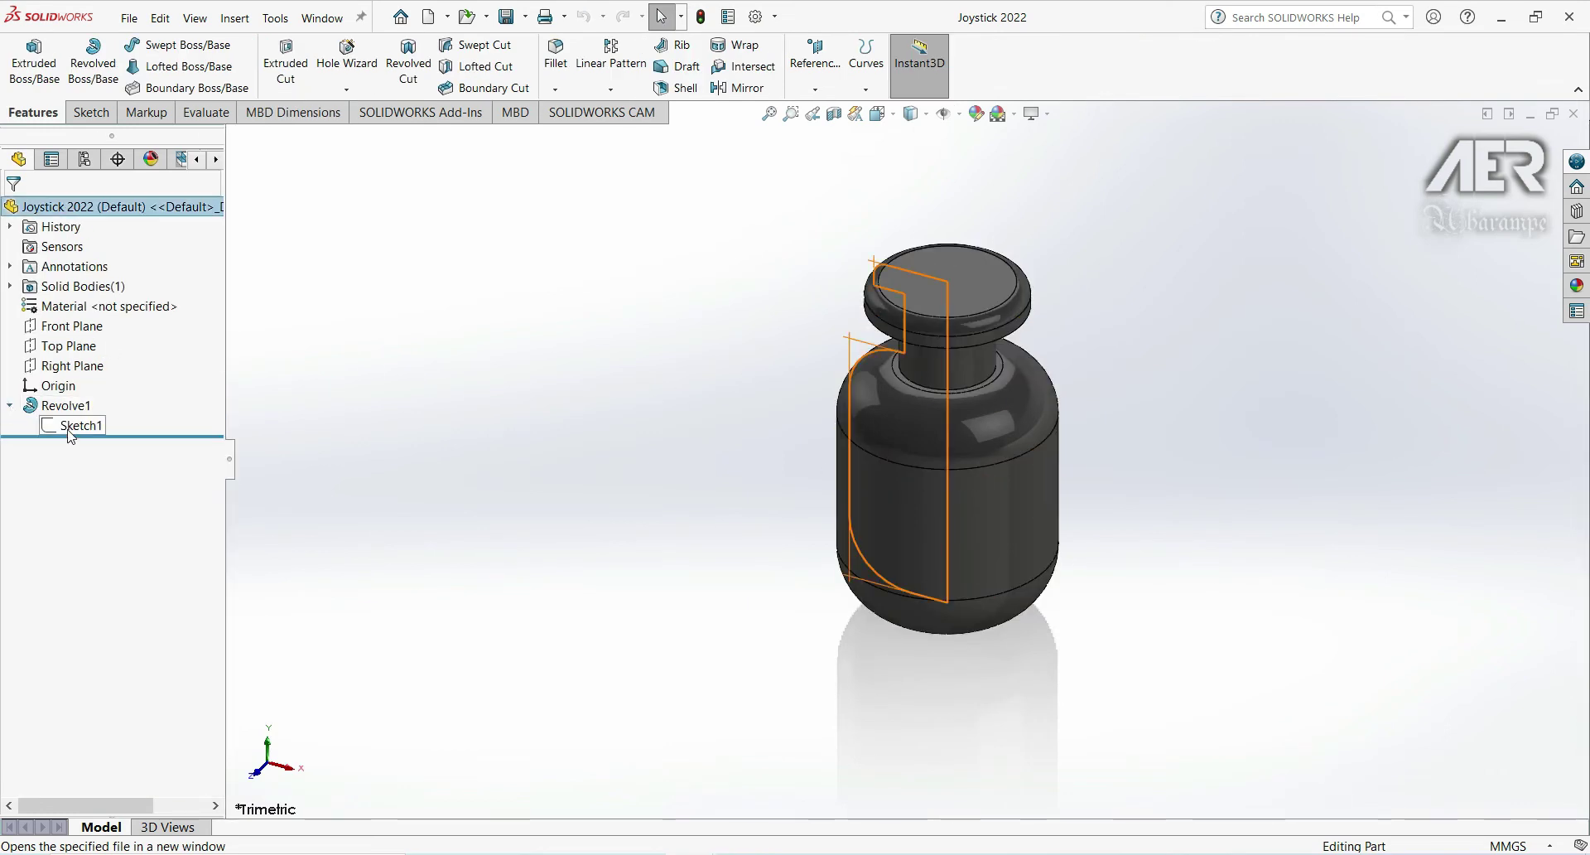
Review Sketch1's revolve profile dimensions, then switch back to Games Controller Assembly 2022.
left_click(73, 427)
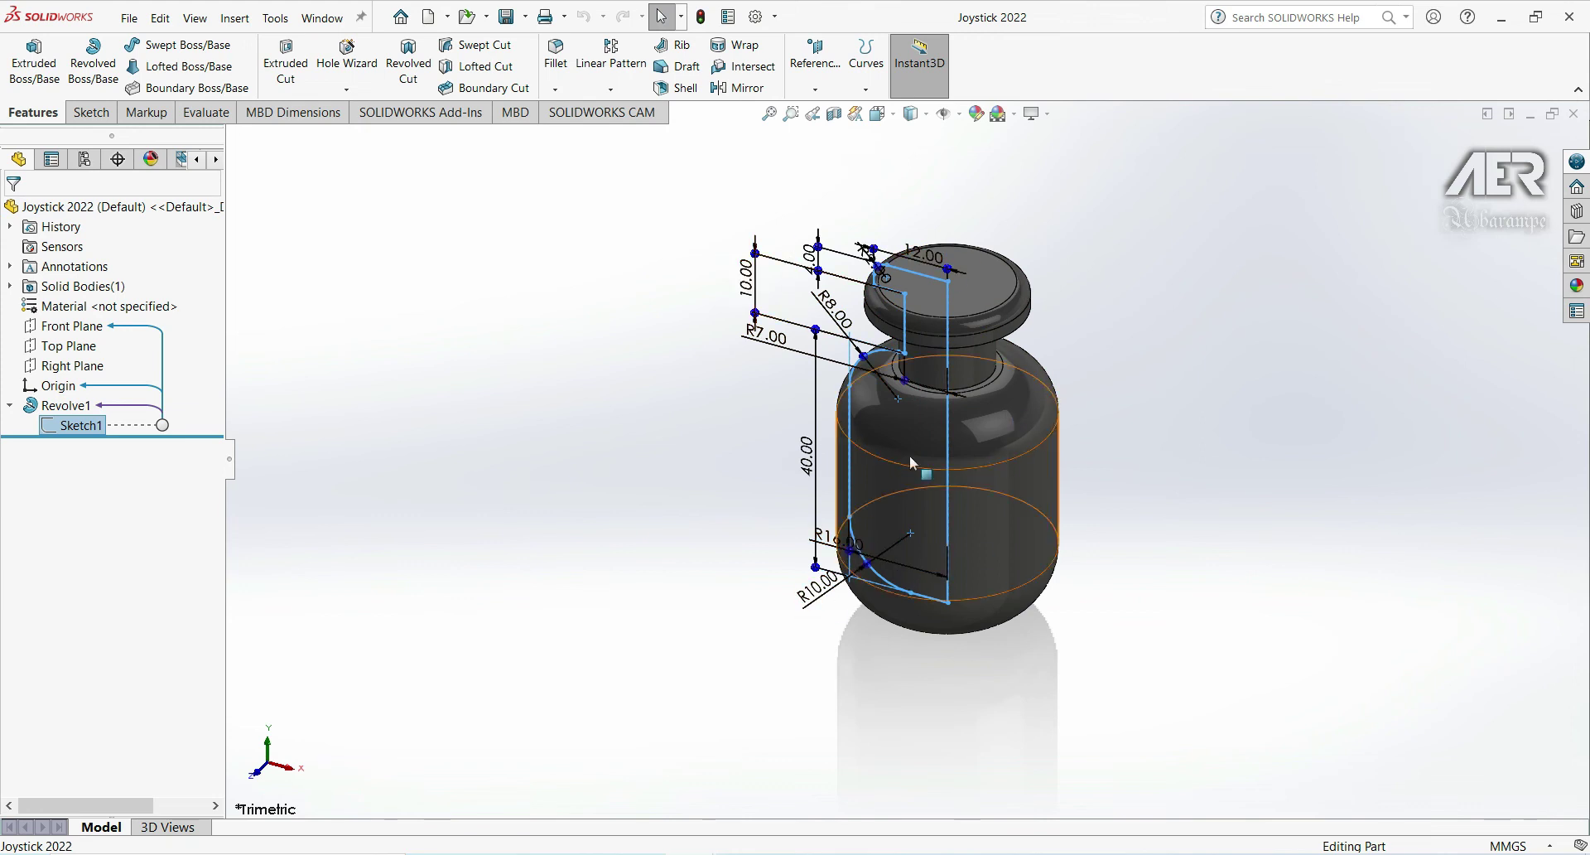
key("Escape")
scroll(841, 570, "up", 2)
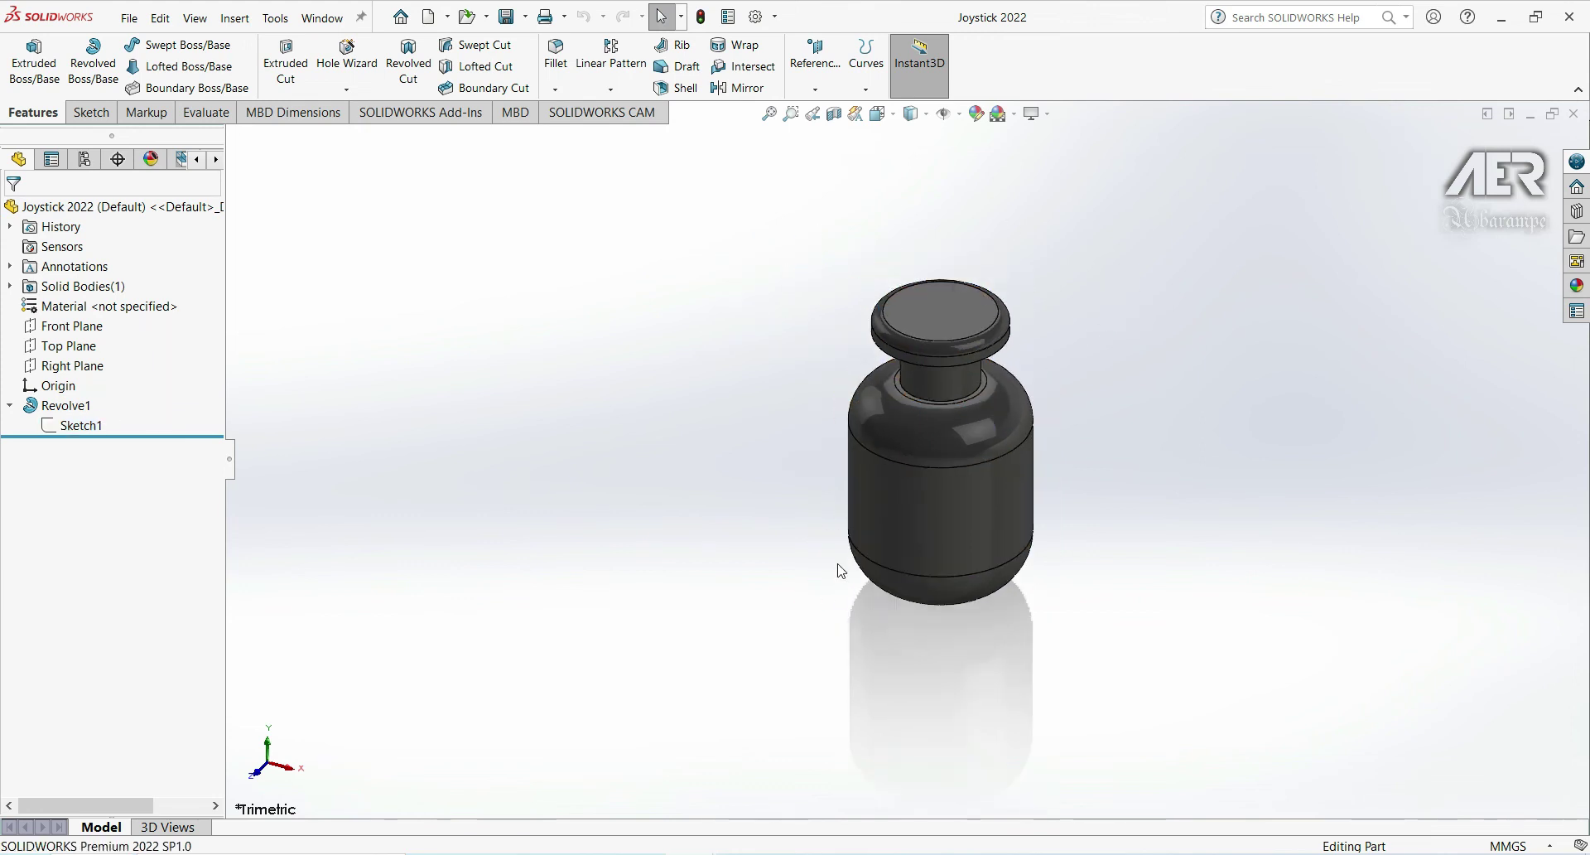
key("ctrl+Tab")
left_click(795, 474)
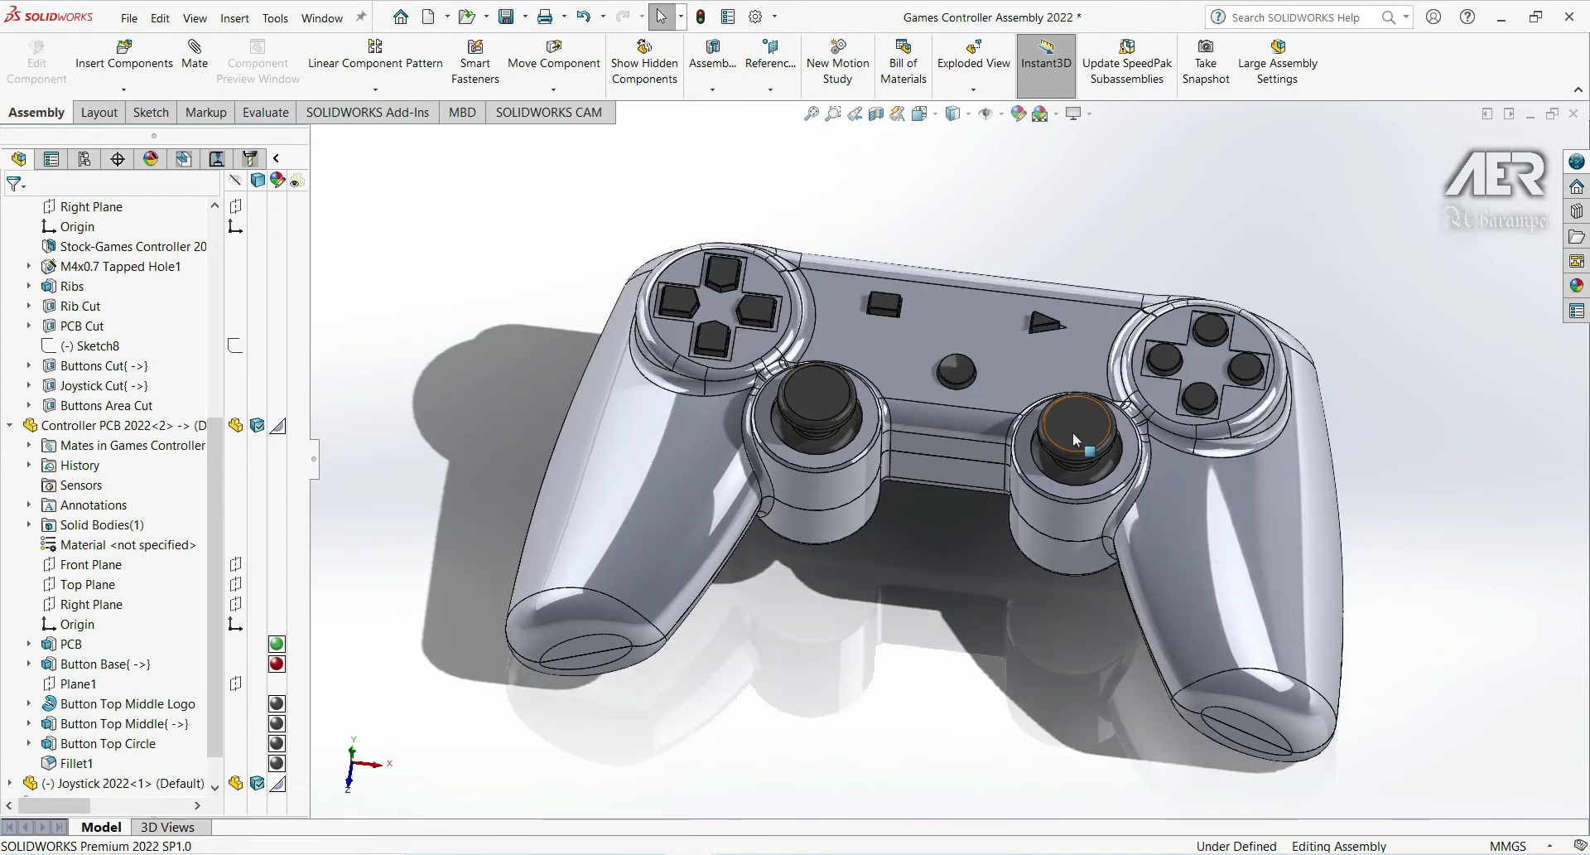
scroll(893, 436, "down", 5)
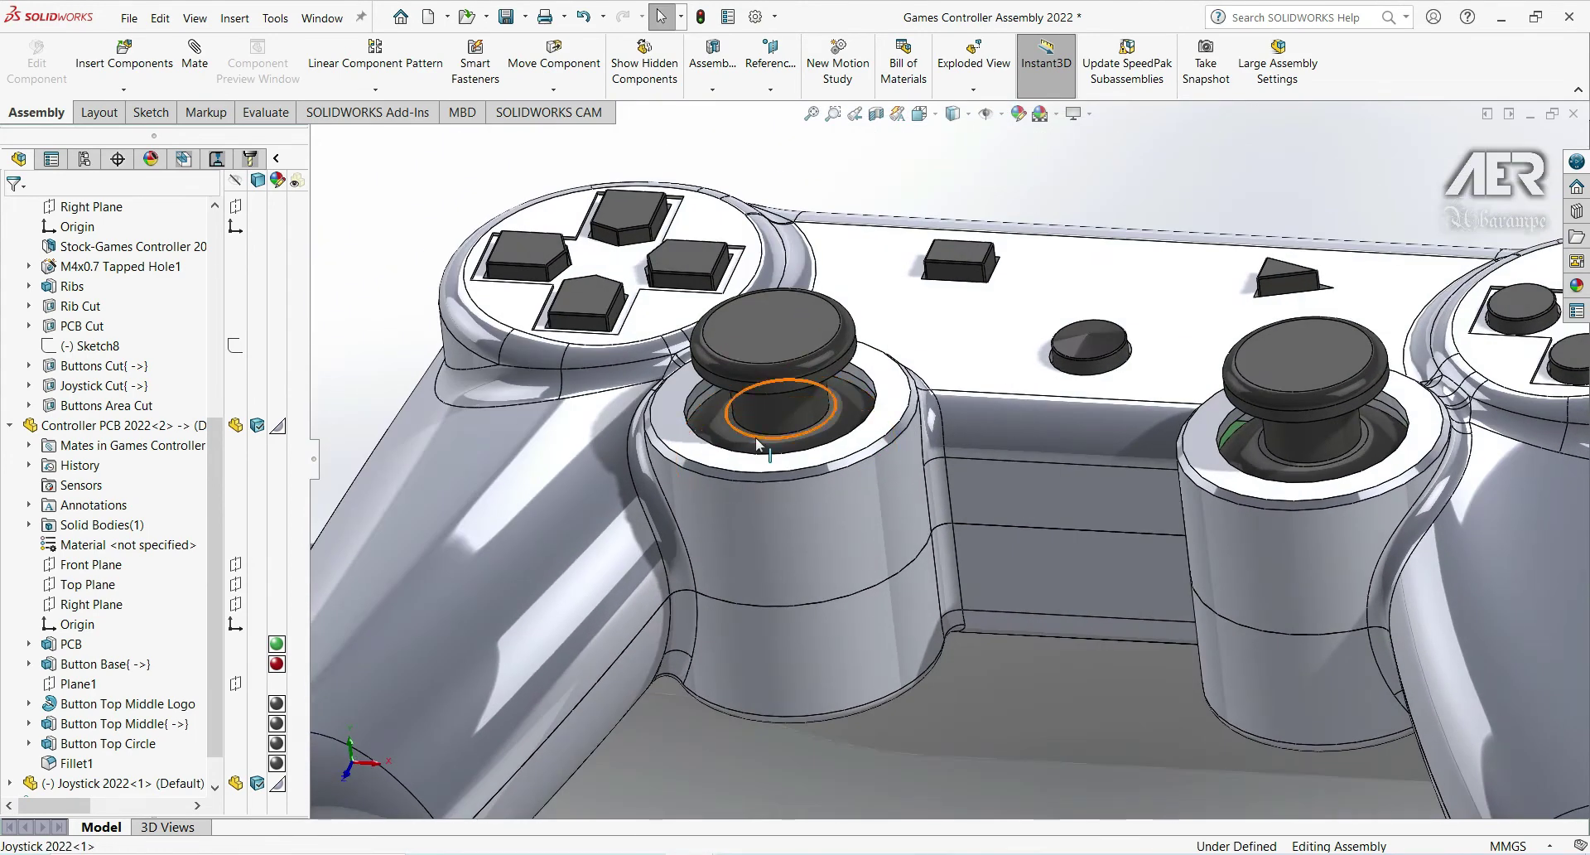
scroll(756, 445, "up", 6)
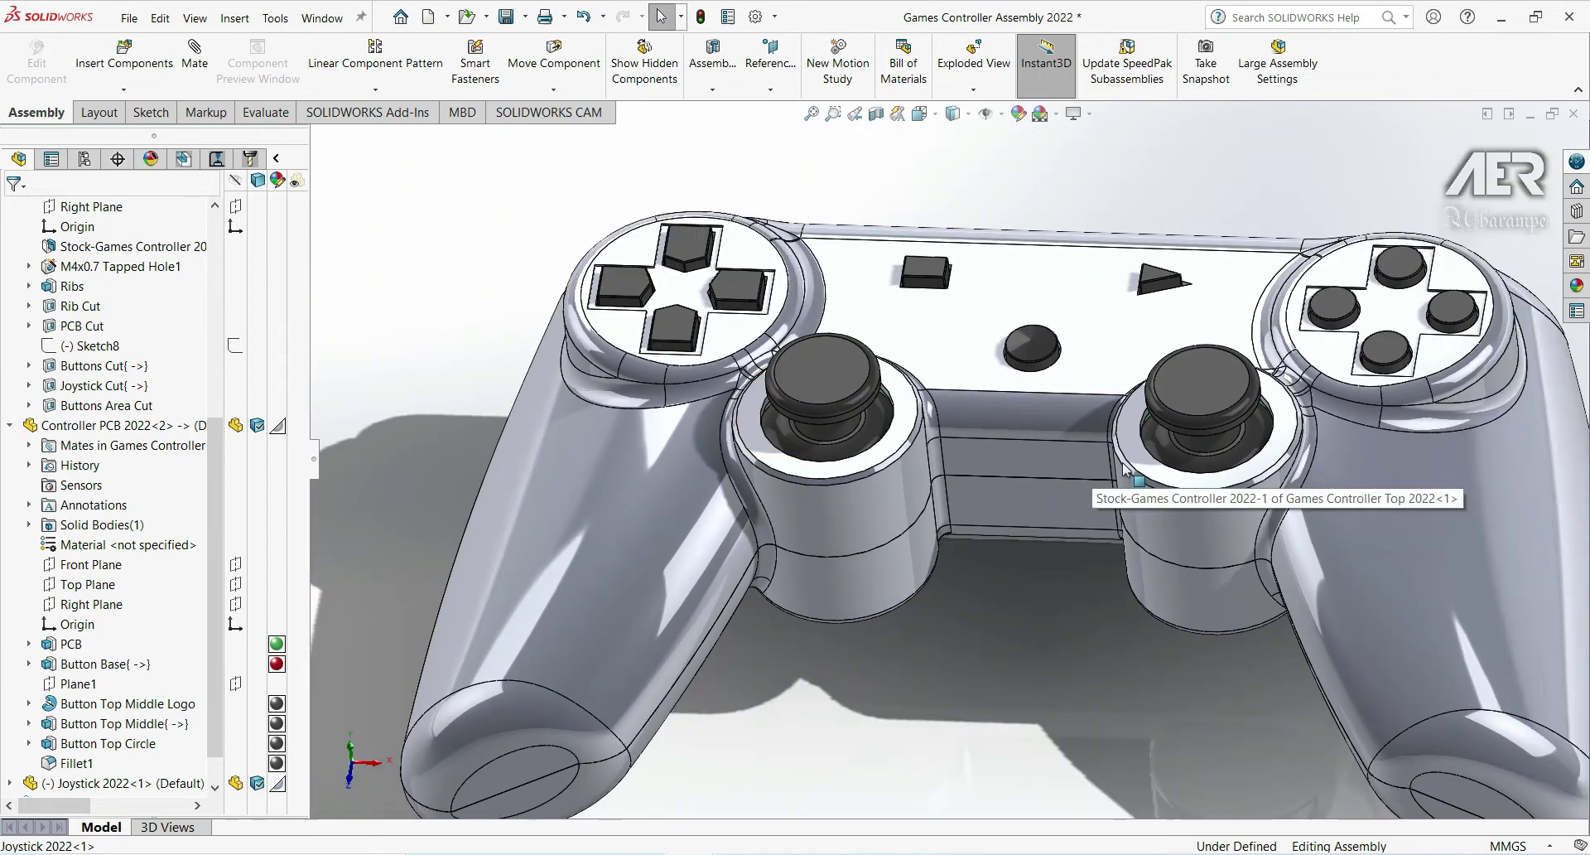
middle_click_drag(1121, 462, 1159, 422)
scroll(908, 476, "up", 5)
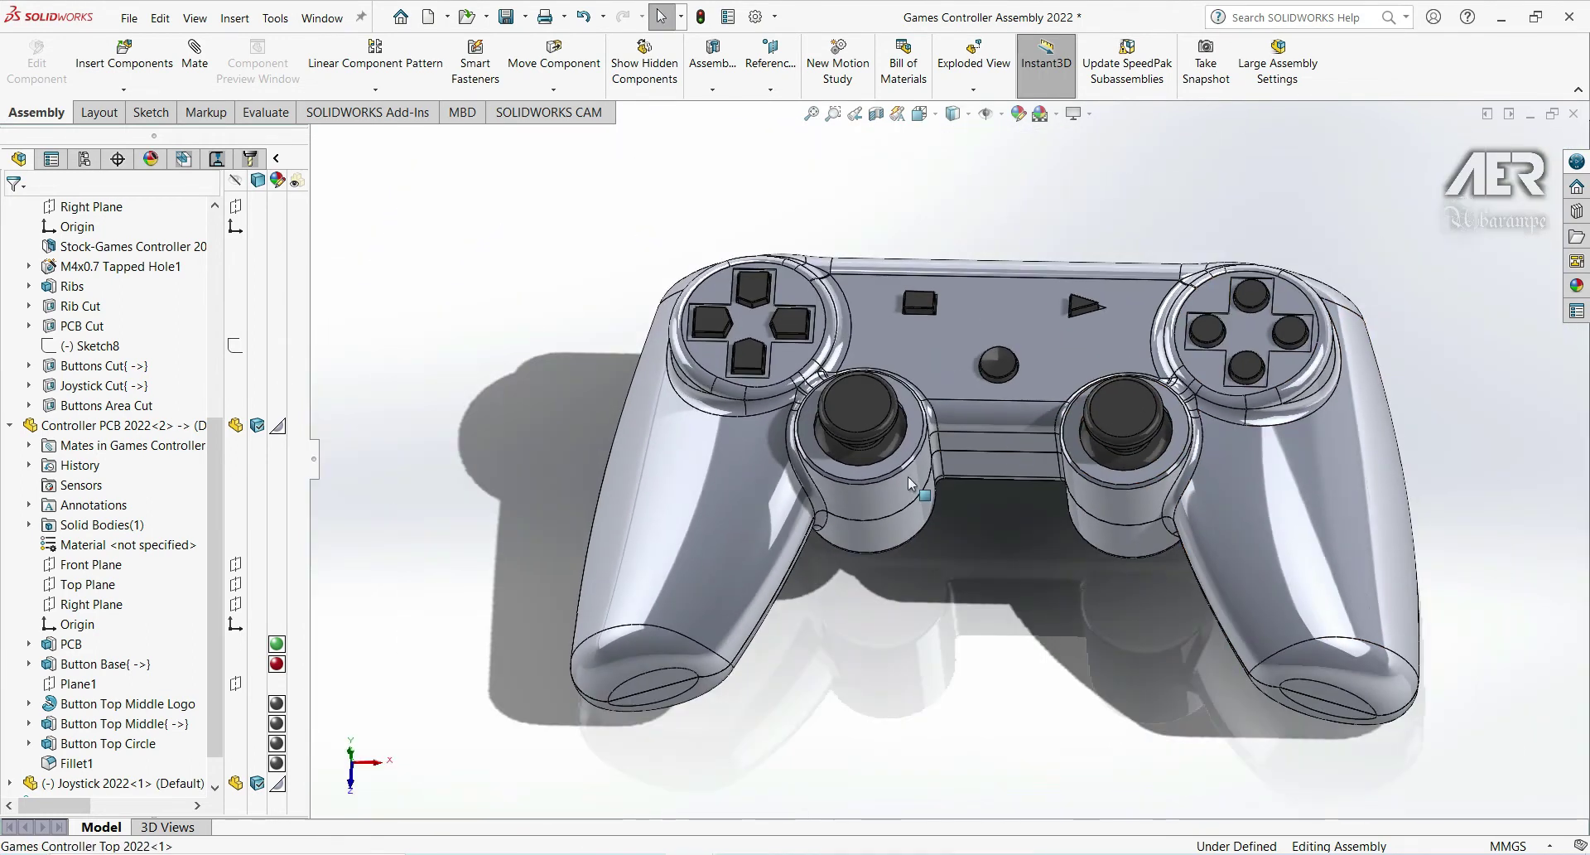
middle_click_drag(908, 475, 914, 439)
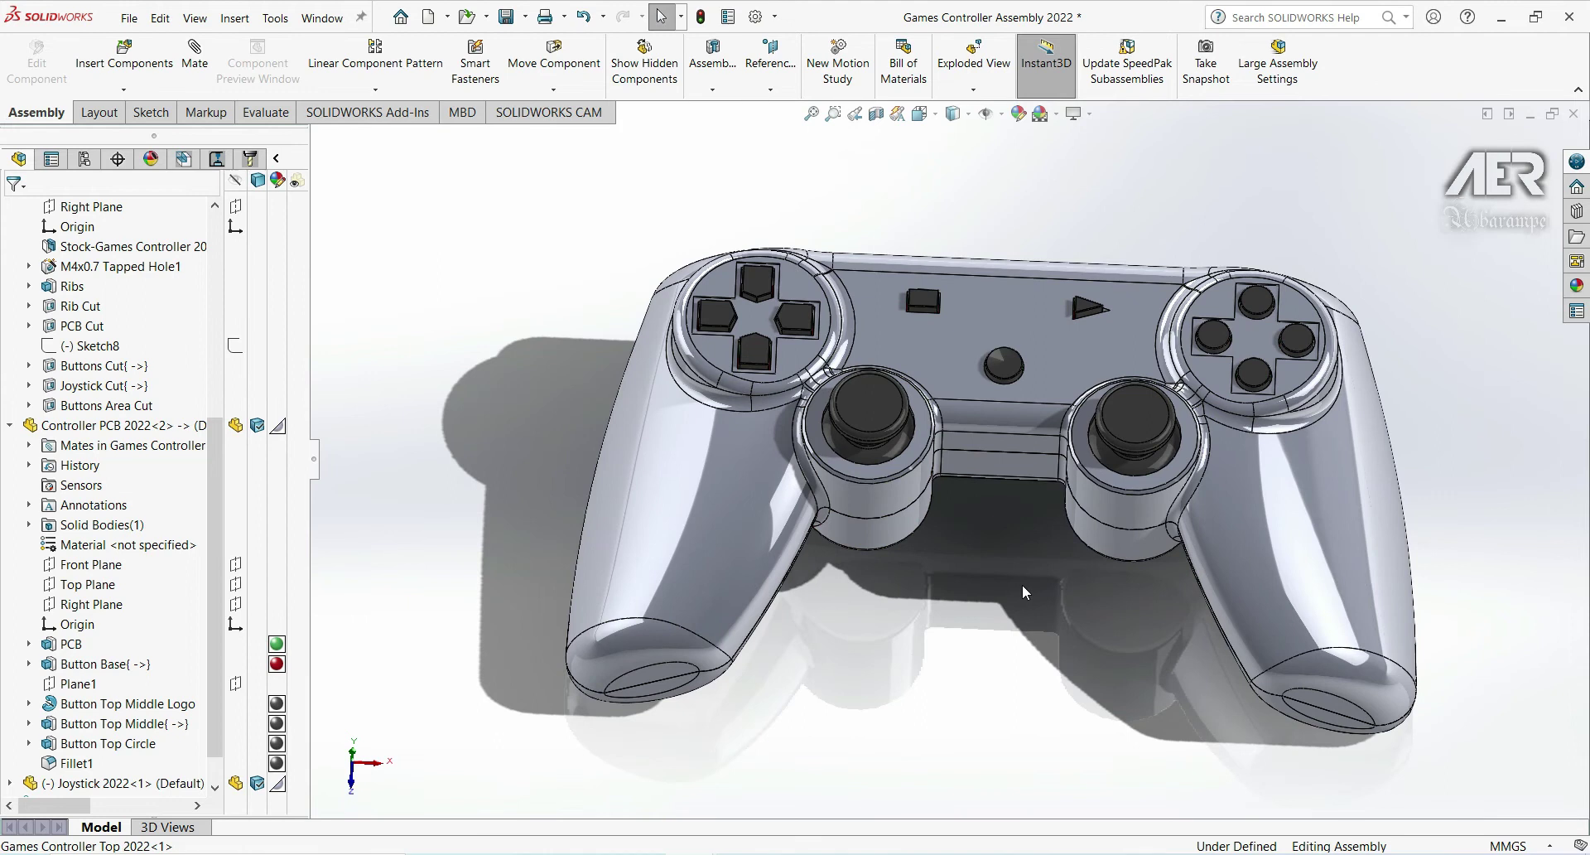
scroll(795, 327, "down", 8)
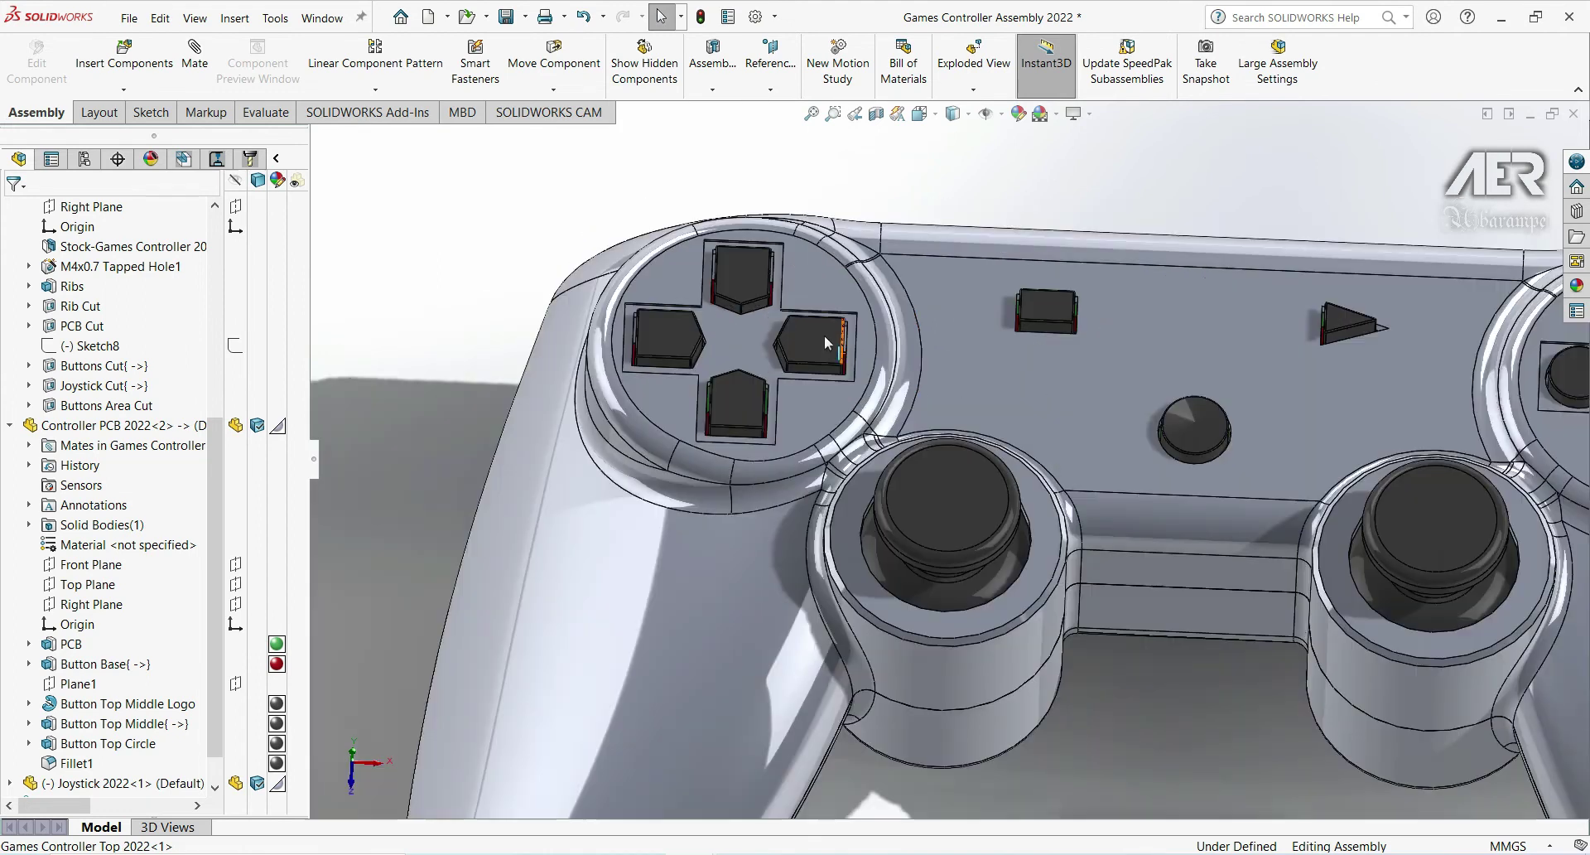
scroll(754, 327, "up", 3)
middle_click_drag(753, 326, 692, 271)
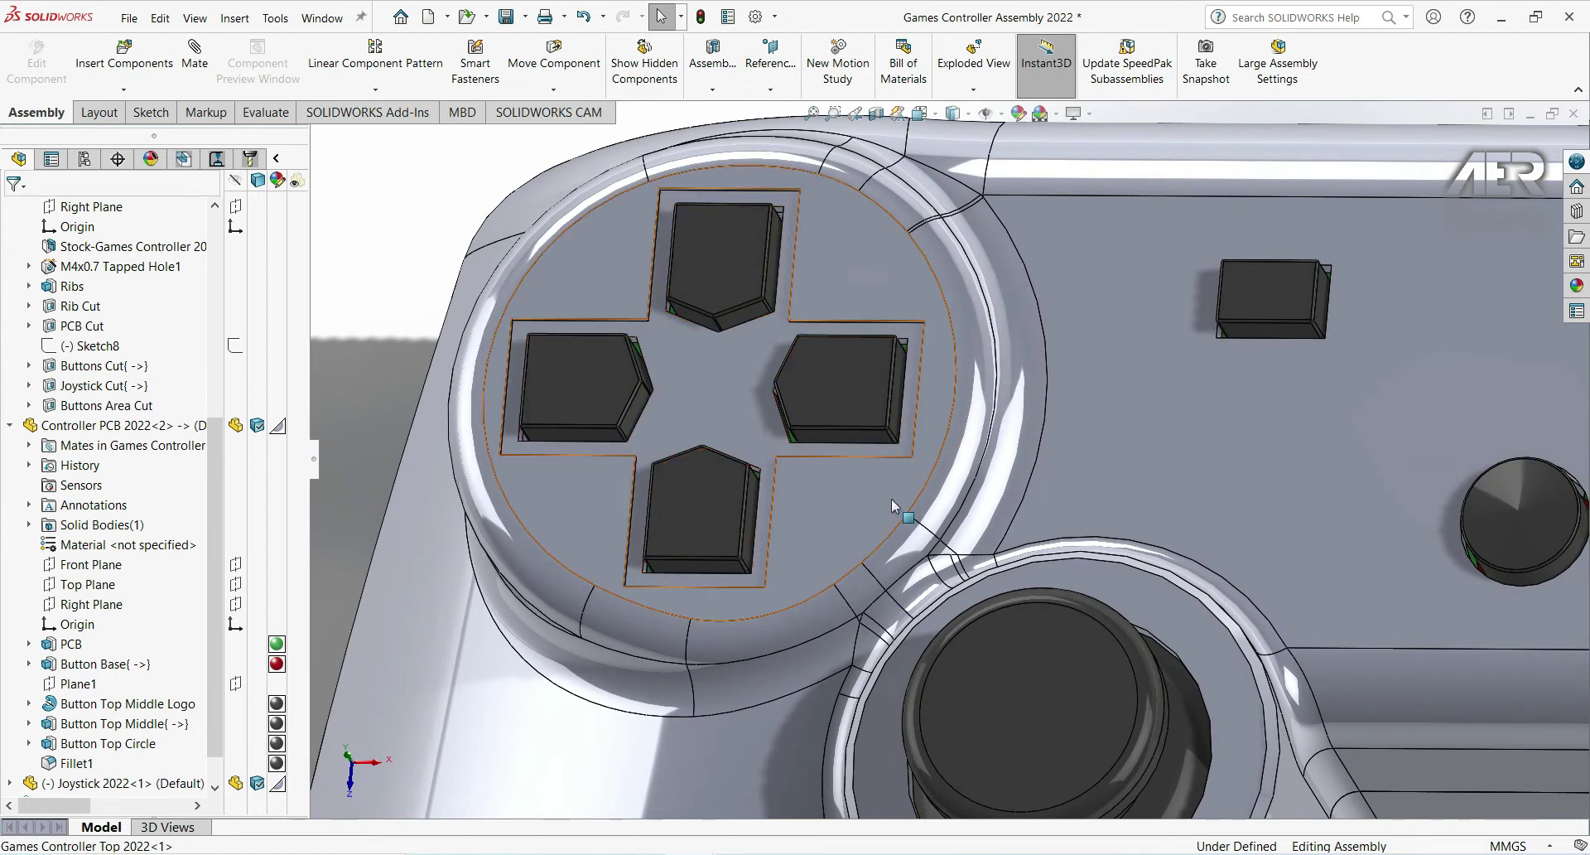
scroll(727, 462, "up", 5)
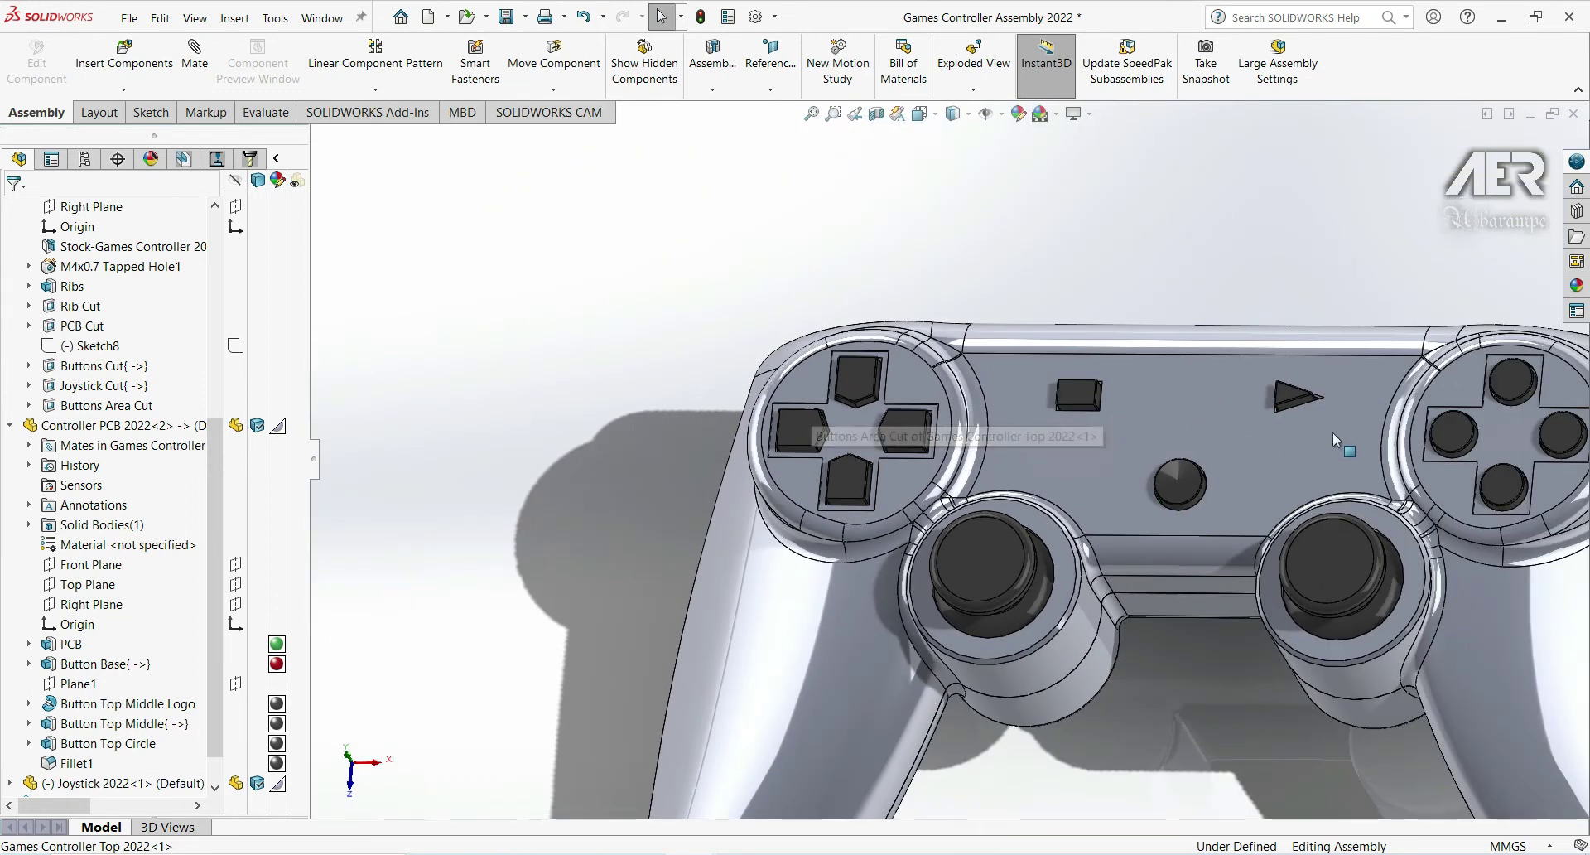
scroll(1272, 449, "down", 6)
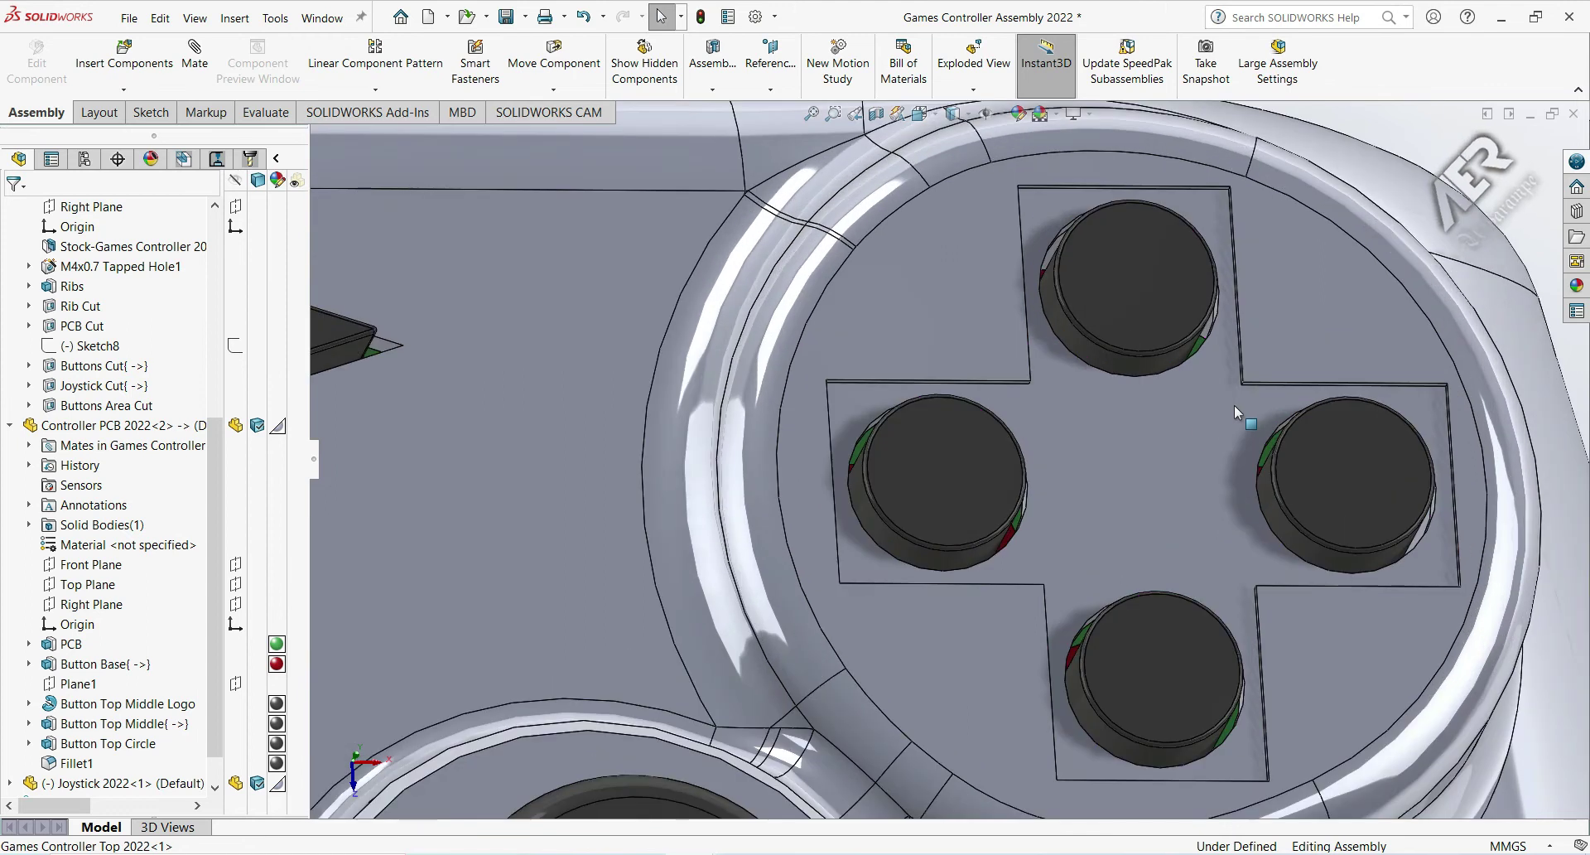
middle_click_drag(1234, 405, 1191, 550)
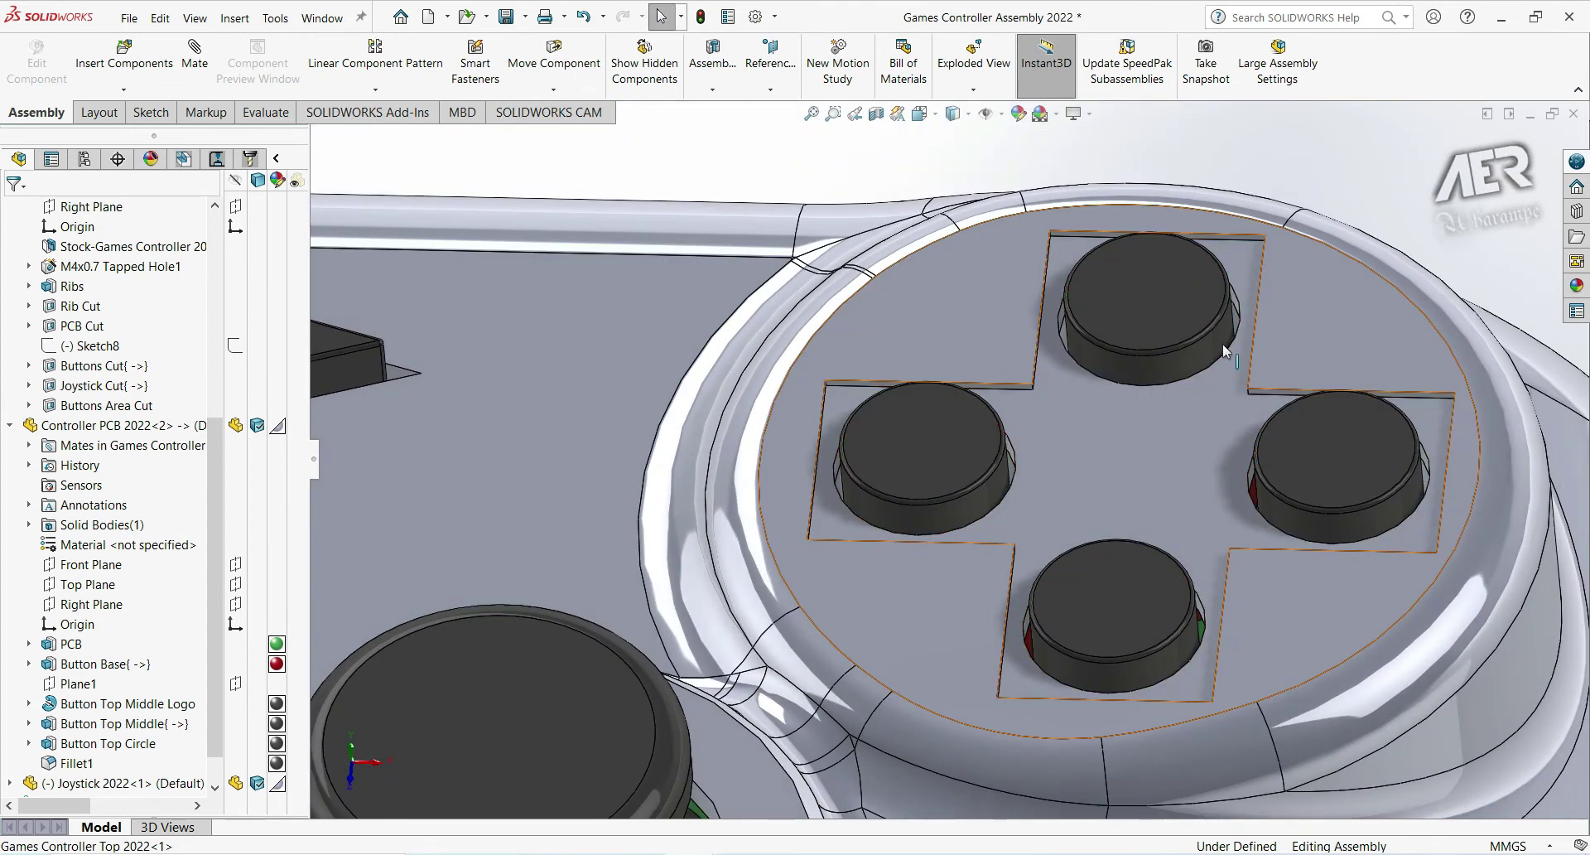
scroll(951, 583, "up", 7)
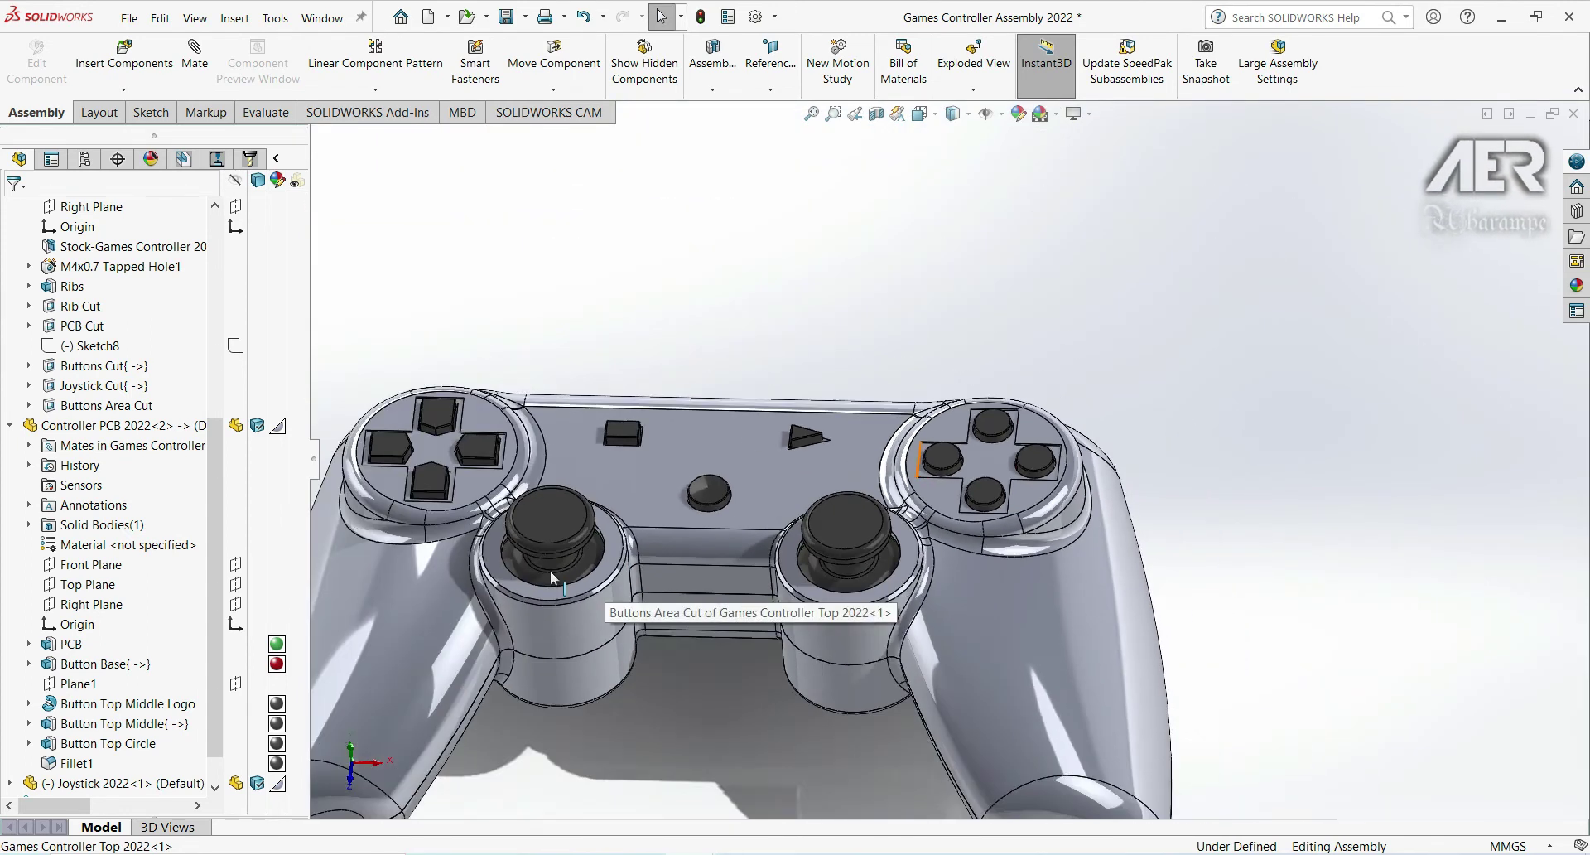
middle_click_drag(549, 607, 1001, 356)
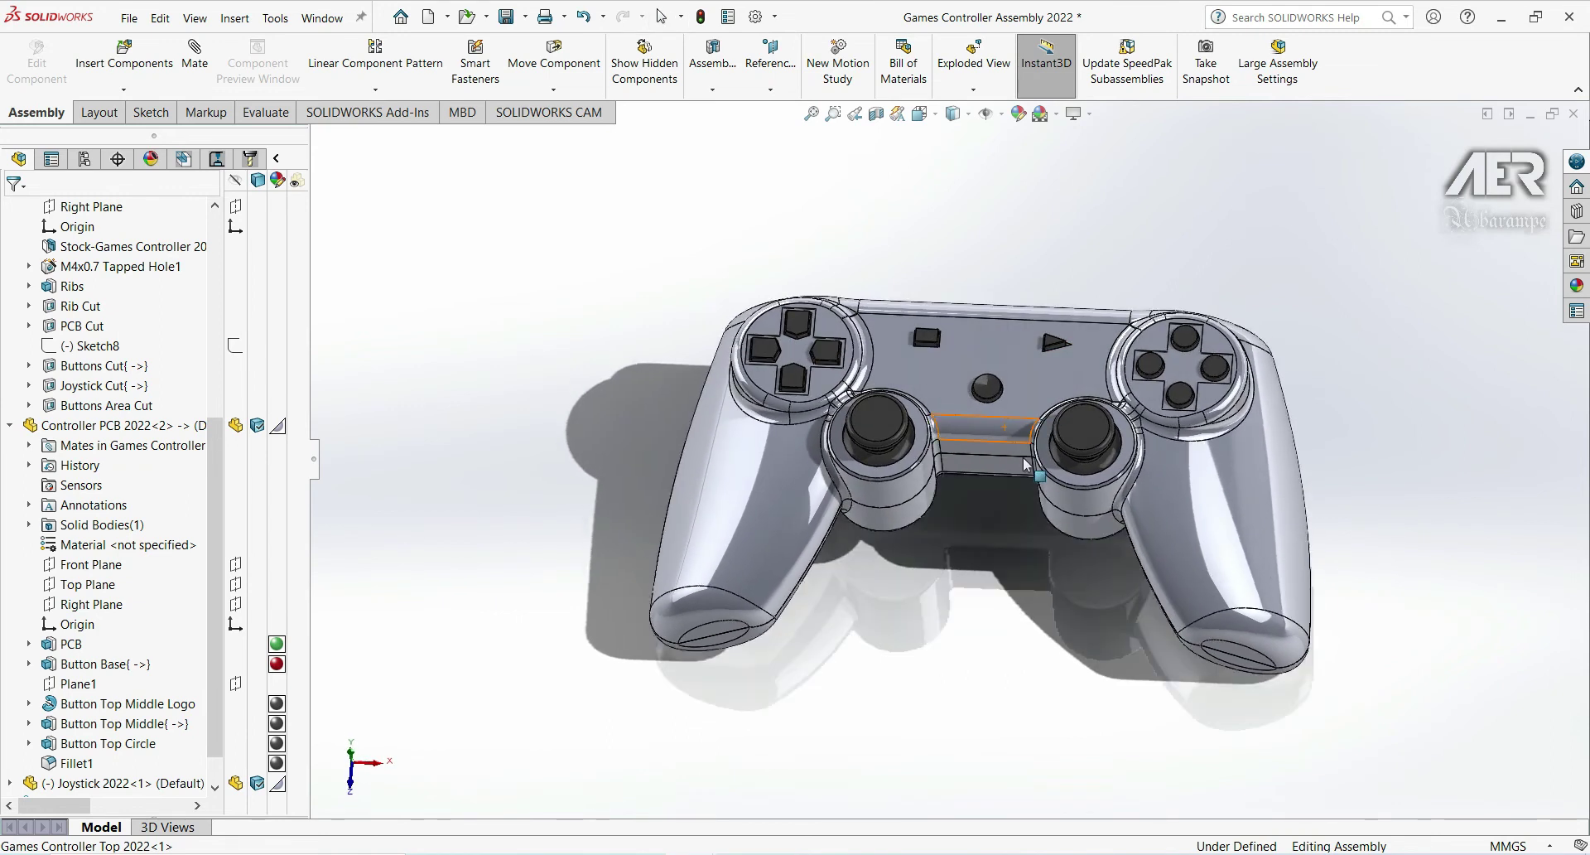